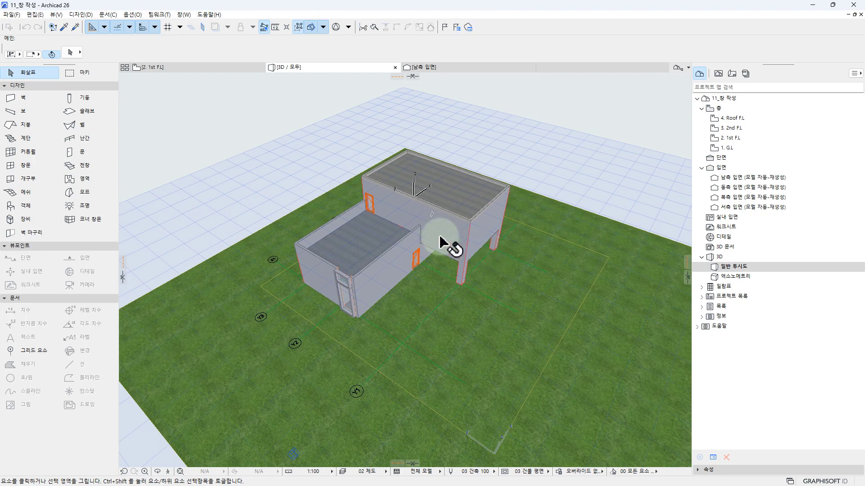
# Examine the two-storey building's doors, windows, walls and floor slabs from several sides.
pyautogui.click(390, 261)
pyautogui.keyDown('shift'); pyautogui.moveTo(412, 231); pyautogui.dragTo(387, 210, button='middle'); pyautogui.keyUp('shift')
pyautogui.press('Escape')
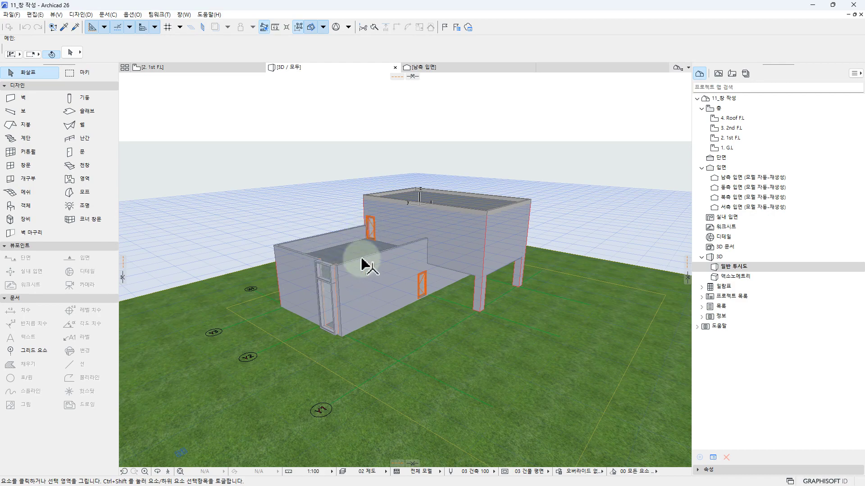
pyautogui.moveTo(492, 237); pyautogui.dragTo(268, 252, button='middle')
pyautogui.click(416, 277)
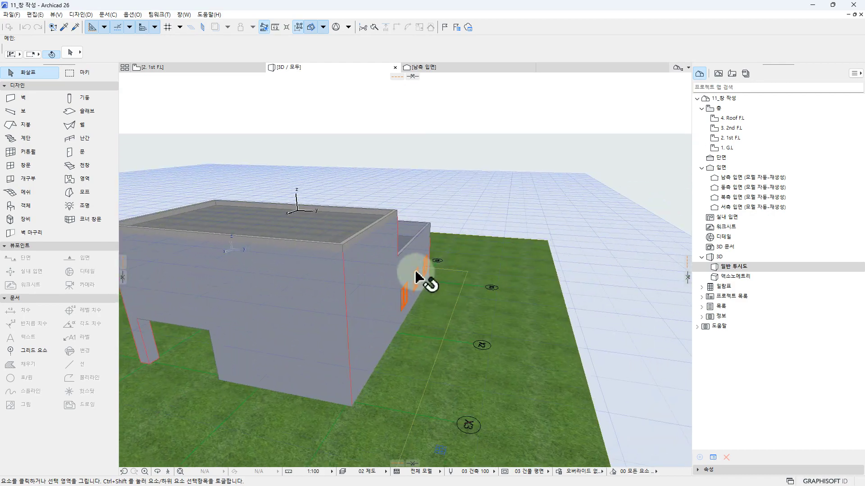
pyautogui.click(408, 295)
pyautogui.keyDown('shift'); pyautogui.moveTo(432, 300); pyautogui.dragTo(441, 235, button='middle'); pyautogui.keyUp('shift')
pyautogui.press('Escape')
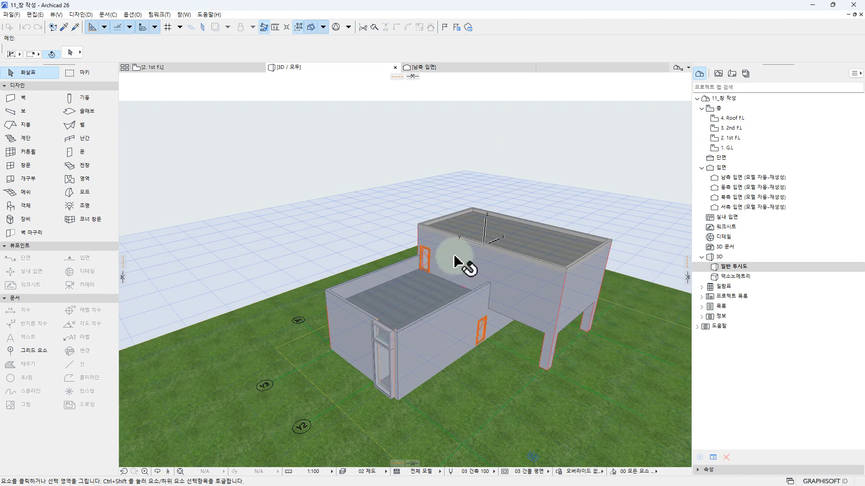
pyautogui.keyDown('shift'); pyautogui.moveTo(459, 299); pyautogui.dragTo(415, 264, button='middle'); pyautogui.keyUp('shift')
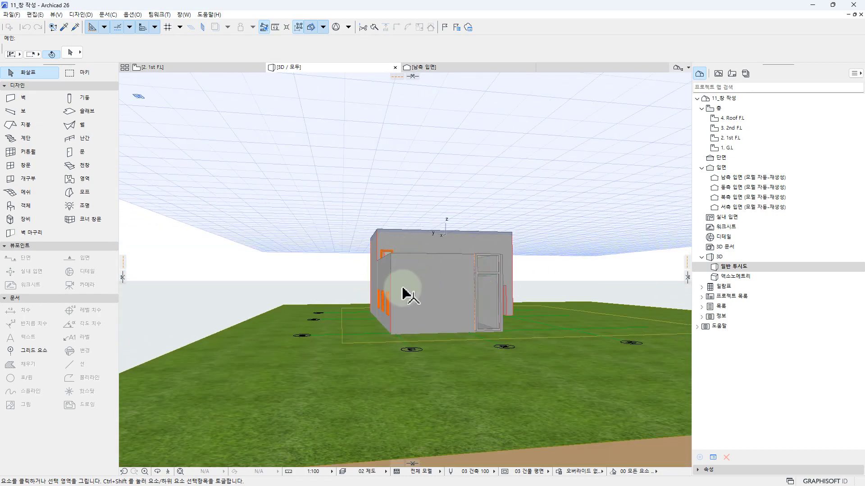
pyautogui.keyDown('shift'); pyautogui.moveTo(471, 299); pyautogui.dragTo(378, 239, button='middle'); pyautogui.keyUp('shift')
pyautogui.click(379, 218)
pyautogui.click(379, 238)
pyautogui.keyDown('shift'); pyautogui.moveTo(433, 270); pyautogui.dragTo(492, 272, button='middle'); pyautogui.keyUp('shift')
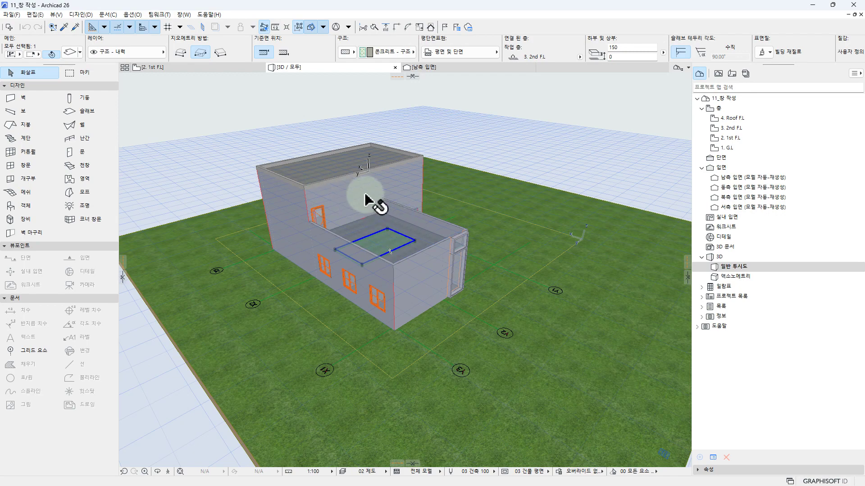
pyautogui.scroll(2, 378, 243)
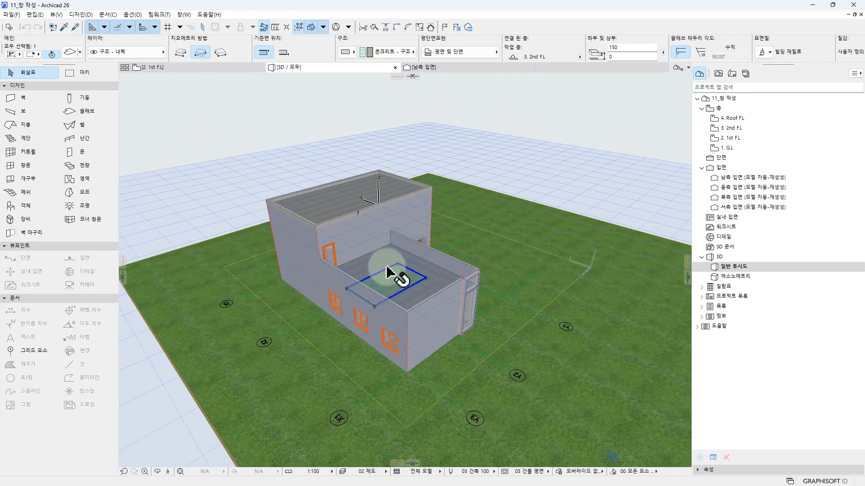
pyautogui.press('Escape')
pyautogui.keyDown('shift'); pyautogui.moveTo(445, 286); pyautogui.dragTo(413, 299, button='middle'); pyautogui.keyUp('shift')
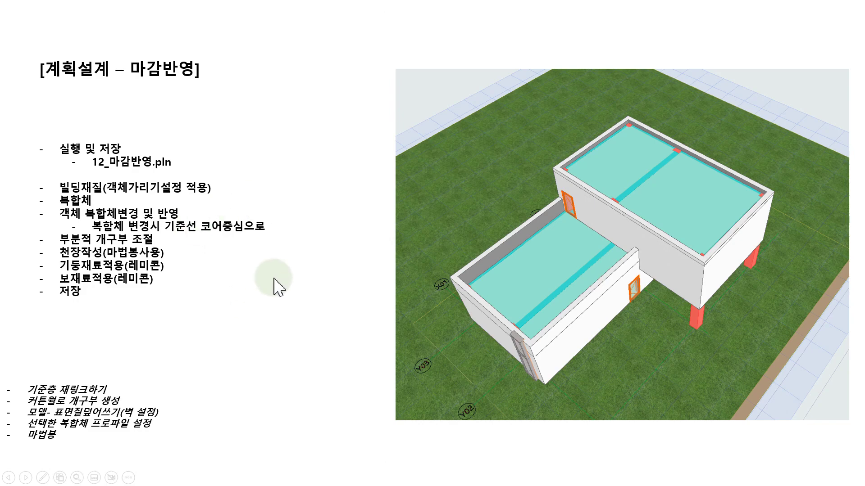
# Switch from the slides to Archicad and save the project under the new file name 12_마감반영.
pyautogui.hotkey('alt', 'Tab')
pyautogui.keyDown('shift'); pyautogui.moveTo(486, 216); pyautogui.dragTo(415, 232, button='middle'); pyautogui.keyUp('shift')
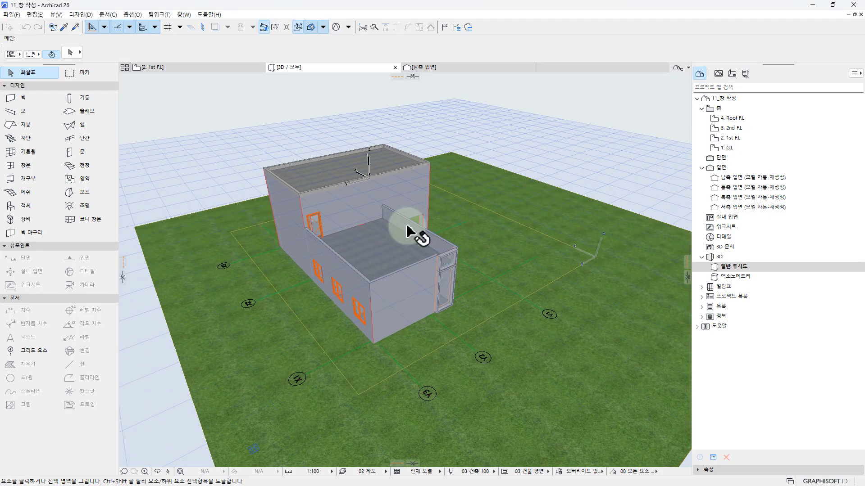
pyautogui.click(13, 15)
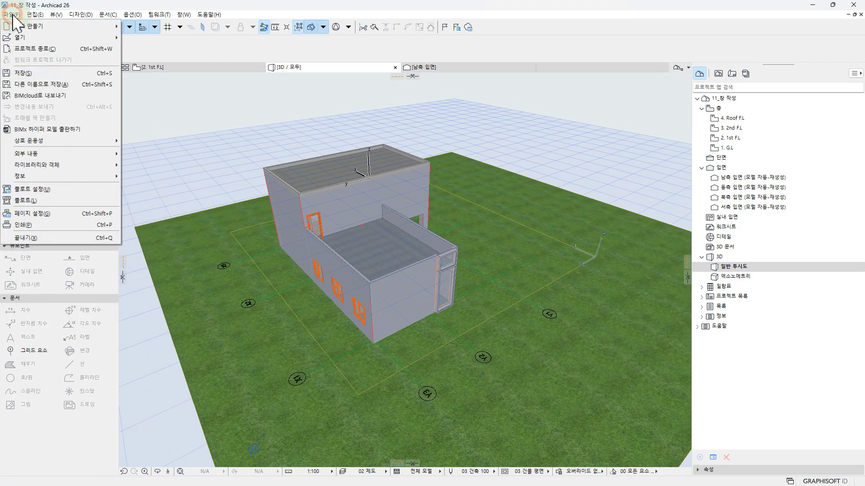
pyautogui.click(54, 90)
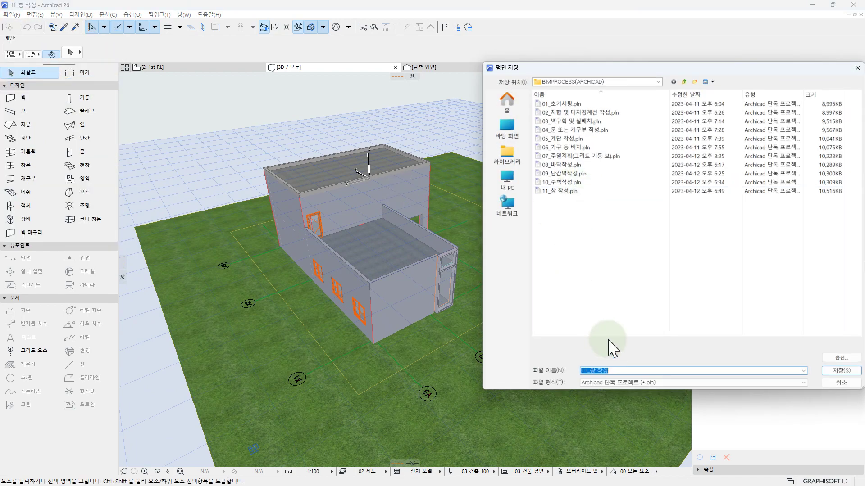
pyautogui.write('12')
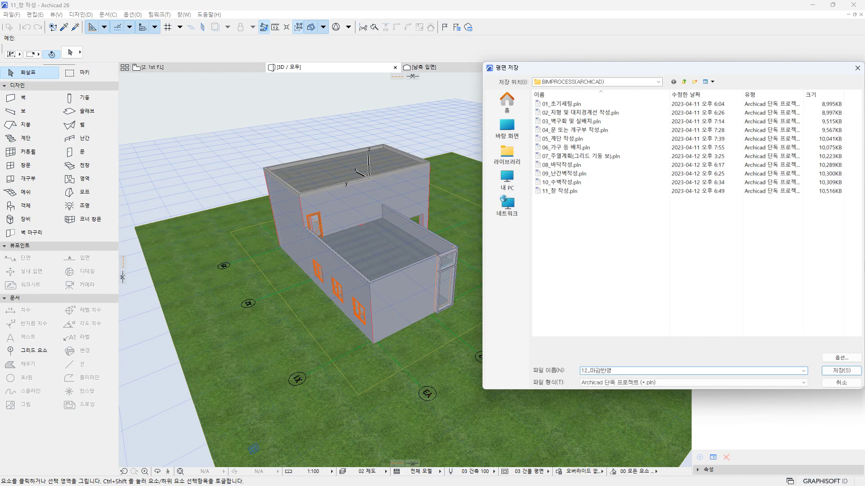
pyautogui.write('_마감반영')
pyautogui.press('Return')
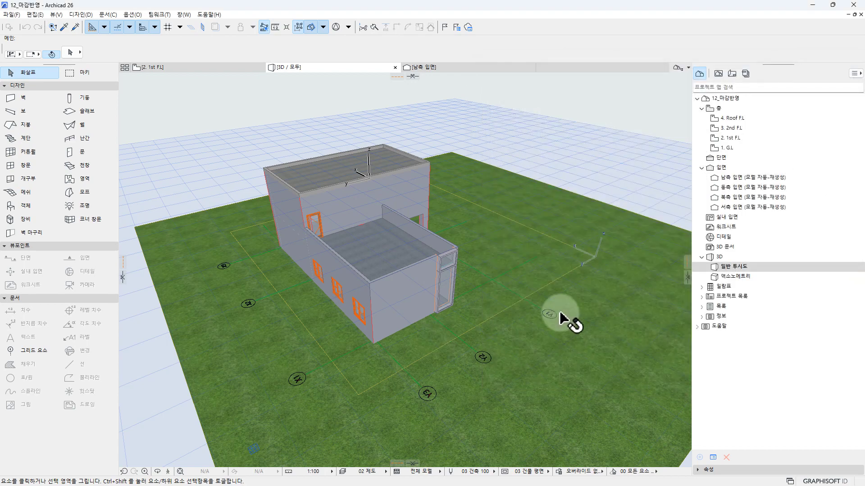
# Cut the 3D model with a vertical cutting plane just inside the wall with the three windows.
pyautogui.scroll(2, 420, 278)
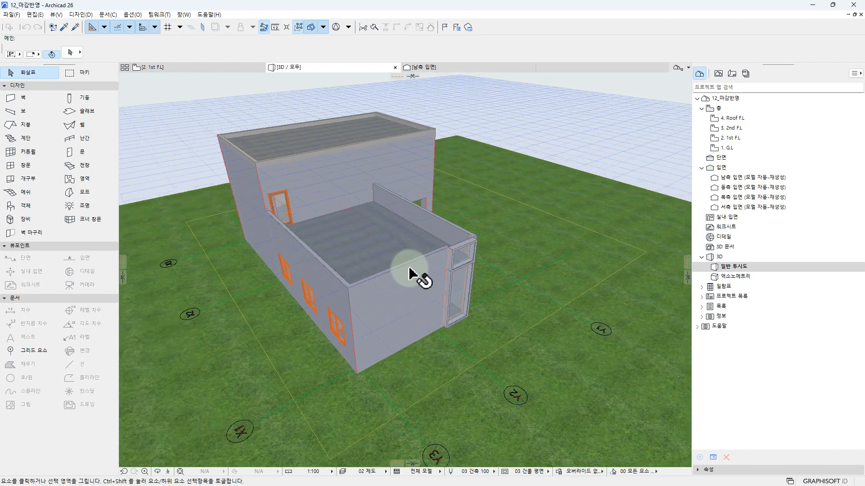
pyautogui.keyDown('shift'); pyautogui.moveTo(343, 163); pyautogui.dragTo(380, 261, button='middle'); pyautogui.keyUp('shift')
pyautogui.keyDown('shift'); pyautogui.moveTo(415, 286); pyautogui.dragTo(428, 247, button='middle'); pyautogui.keyUp('shift')
pyautogui.click(393, 291)
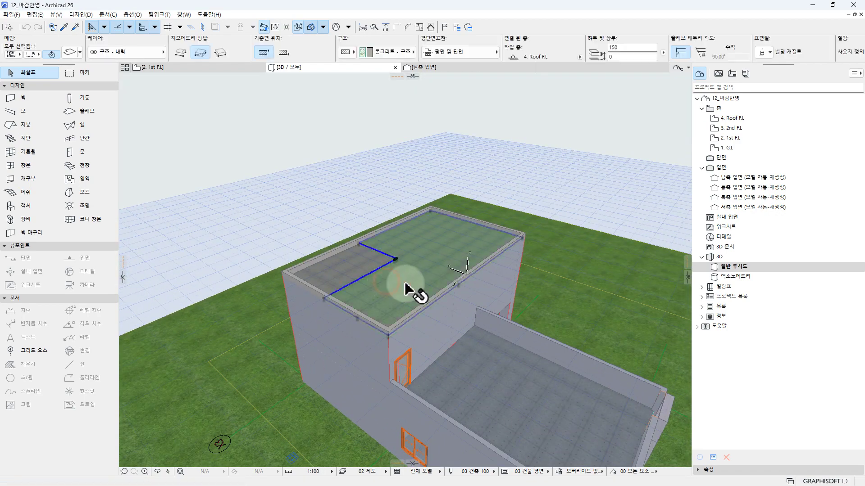
pyautogui.keyDown('shift'); pyautogui.moveTo(426, 258); pyautogui.dragTo(338, 279, button='middle'); pyautogui.keyUp('shift')
pyautogui.click(378, 77)
pyautogui.keyDown('shift'); pyautogui.moveTo(378, 77); pyautogui.dragTo(151, 294, button='middle'); pyautogui.keyUp('shift')
pyautogui.moveTo(122, 278)
pyautogui.mouseDown()
pyautogui.moveTo(270, 226)
pyautogui.moveTo(299, 280)
pyautogui.moveTo(312, 281)
pyautogui.mouseUp()
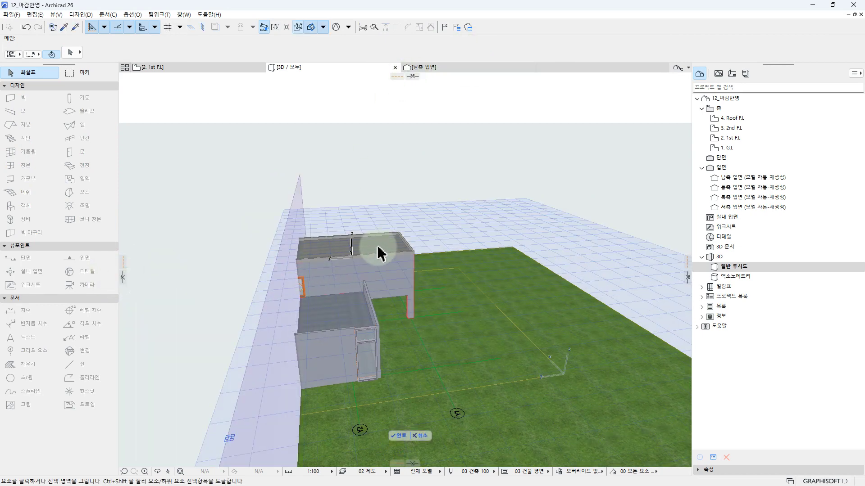
pyautogui.click(400, 436)
# Try switching the cut roof slab from the basic structure to the 일반 슬래브 composite.
pyautogui.keyDown('shift'); pyautogui.moveTo(290, 278); pyautogui.dragTo(561, 227, button='middle'); pyautogui.keyUp('shift')
pyautogui.scroll(6, 394, 239)
pyautogui.scroll(3, 455, 263)
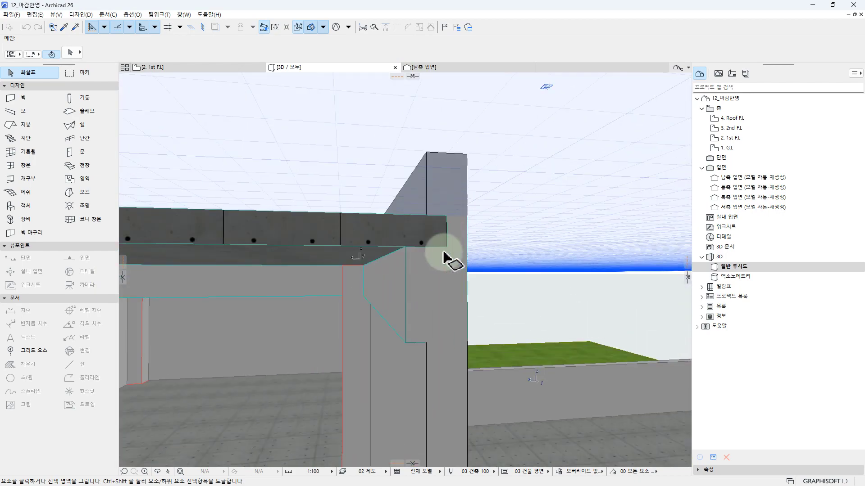
pyautogui.click(378, 234)
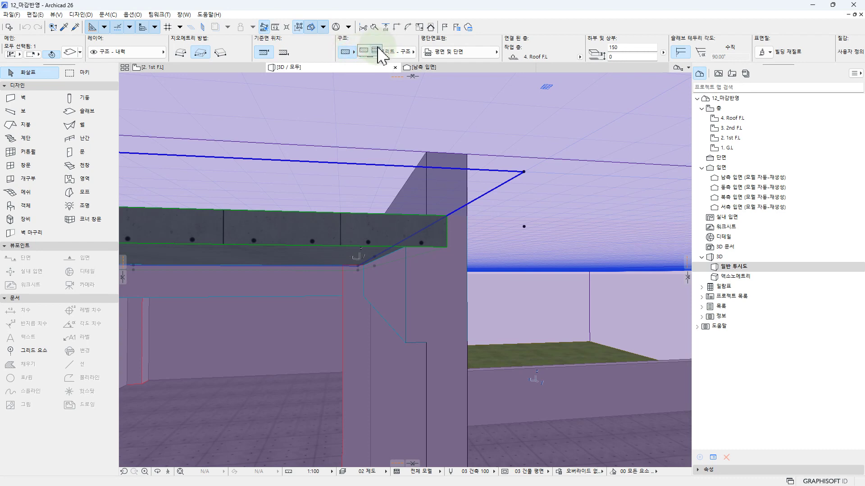
pyautogui.click(376, 49)
pyautogui.click(440, 251)
pyautogui.click(405, 264)
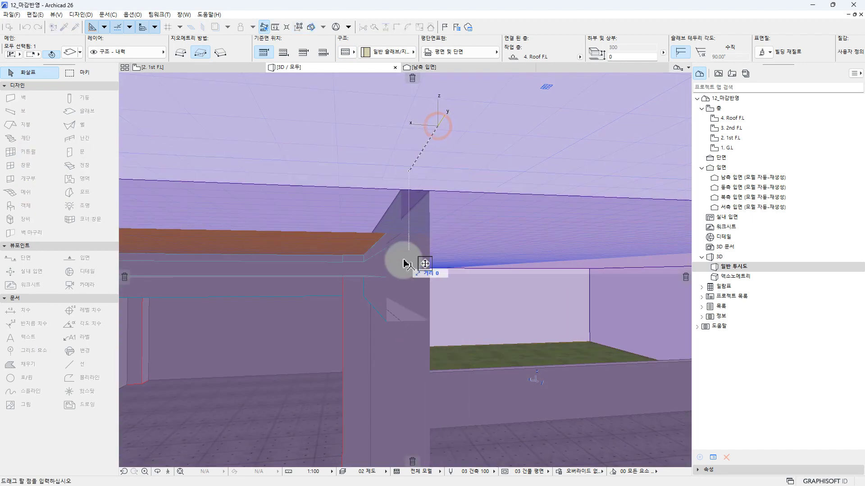
pyautogui.click(427, 246)
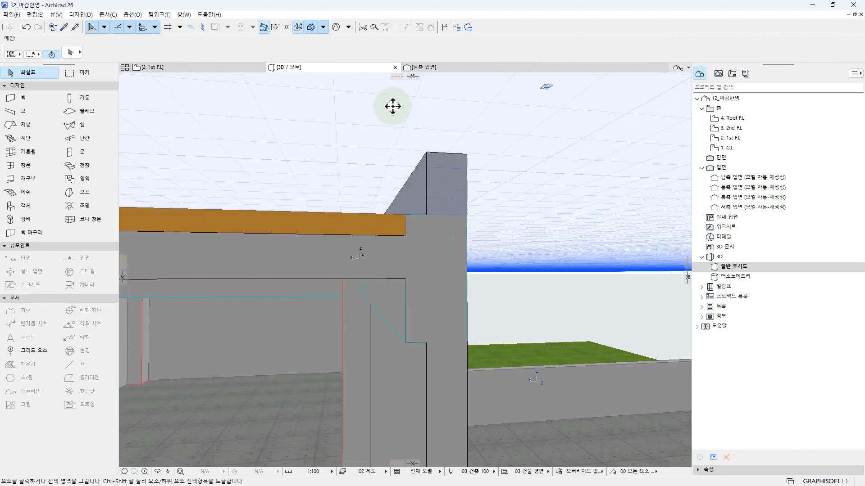
# Inspect the composite roof slab's junction with the wall and undo its structure change.
pyautogui.keyDown('shift'); pyautogui.moveTo(393, 106); pyautogui.dragTo(393, 231, button='middle'); pyautogui.keyUp('shift')
pyautogui.click(455, 250)
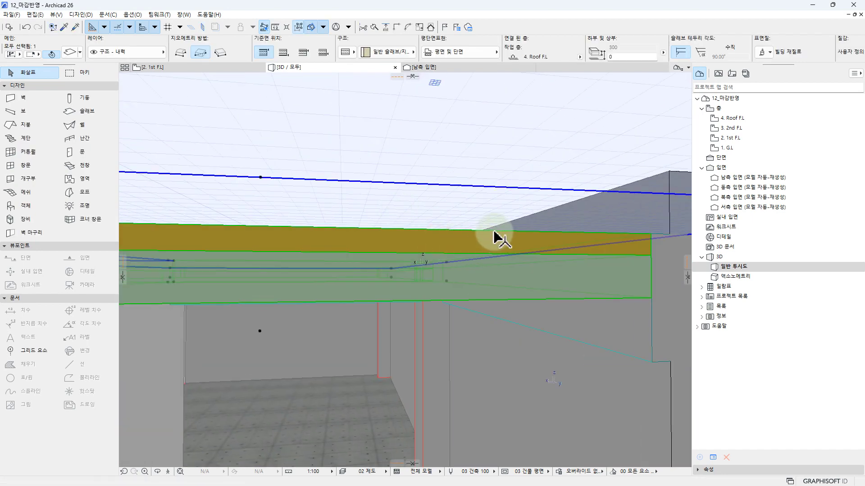
pyautogui.press('Escape')
pyautogui.scroll(-1, 527, 256)
pyautogui.moveTo(536, 258); pyautogui.dragTo(450, 245, button='middle')
pyautogui.scroll(4, 449, 245)
pyautogui.scroll(-5, 496, 268)
pyautogui.scroll(1, 498, 273)
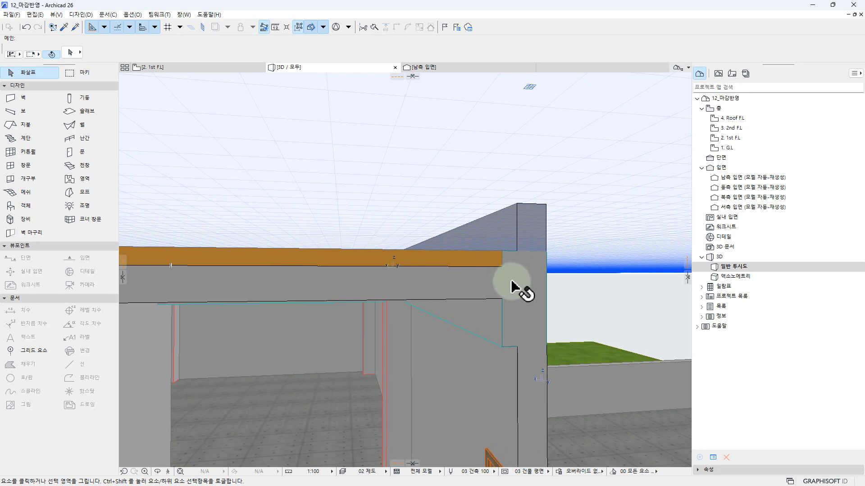
pyautogui.click(477, 258)
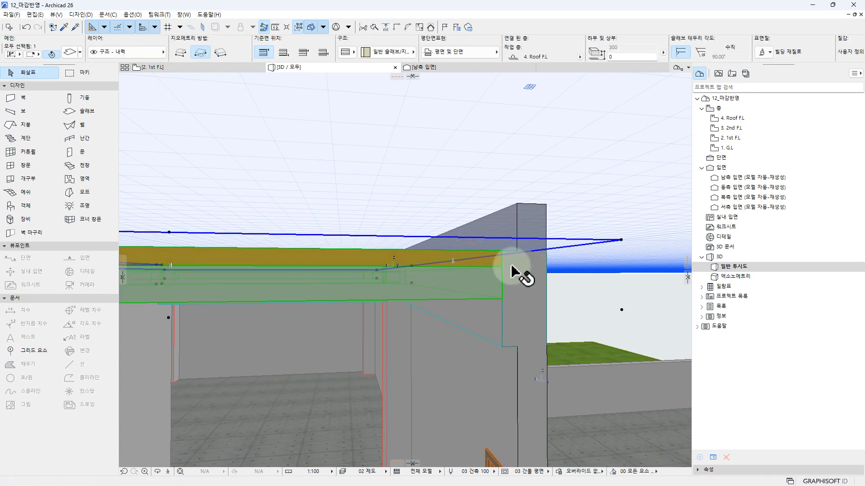
pyautogui.hotkey('ctrl', 'z')
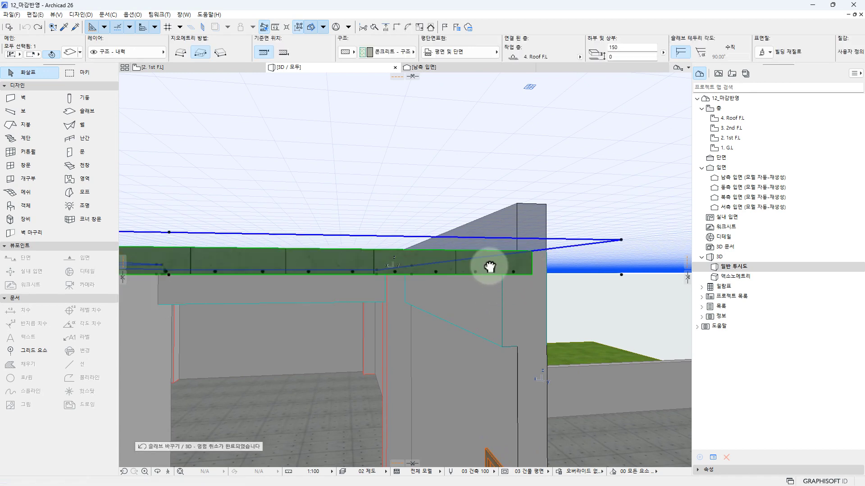
# Try lowering the roof slab to an offset of -84 and stacking a copy above it at 66.
pyautogui.click(481, 261)
pyautogui.moveTo(508, 237); pyautogui.dragTo(510, 259)
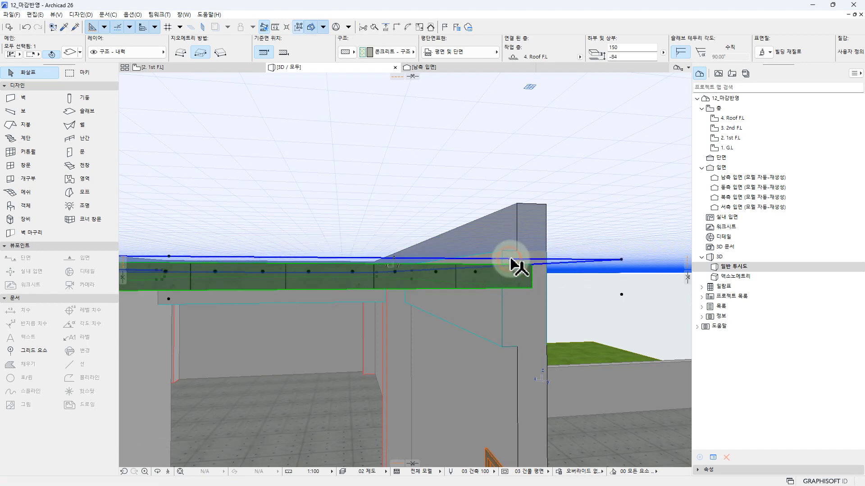
pyautogui.press('Escape')
pyautogui.click(497, 275)
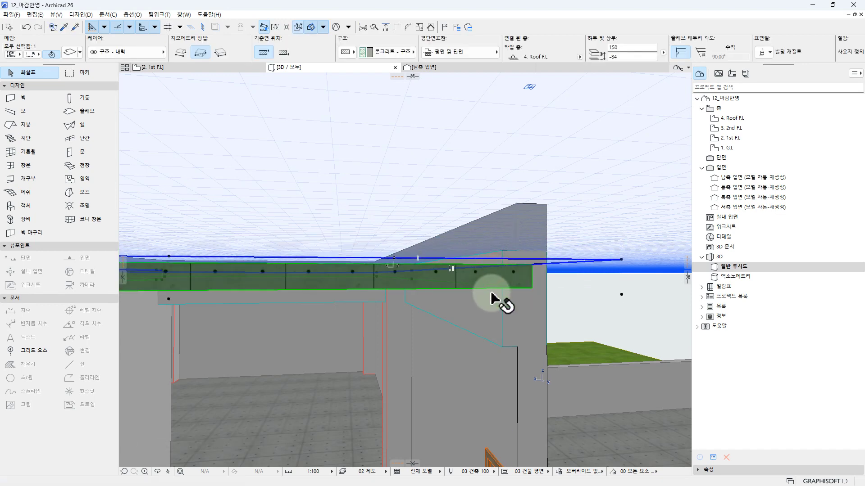
pyautogui.moveTo(495, 295); pyautogui.dragTo(503, 270)
pyautogui.press('Escape')
# Set the upper slab copy's building material to 석재 - 구조.
pyautogui.click(480, 246)
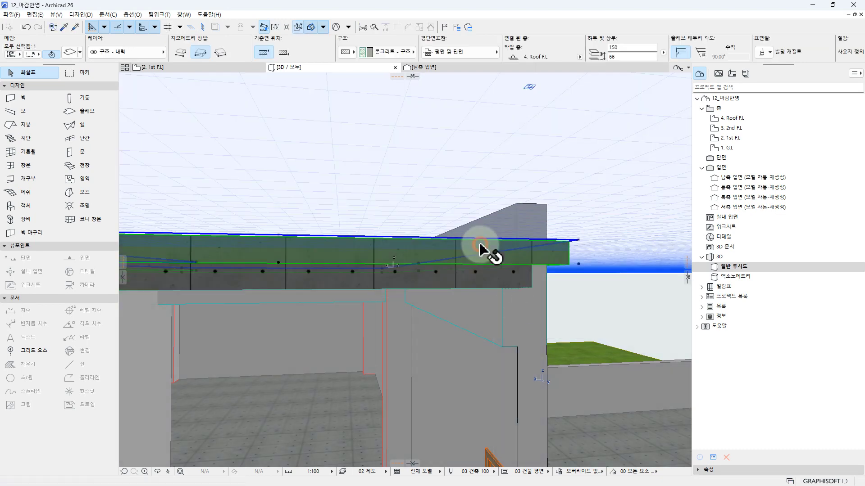
pyautogui.click(393, 51)
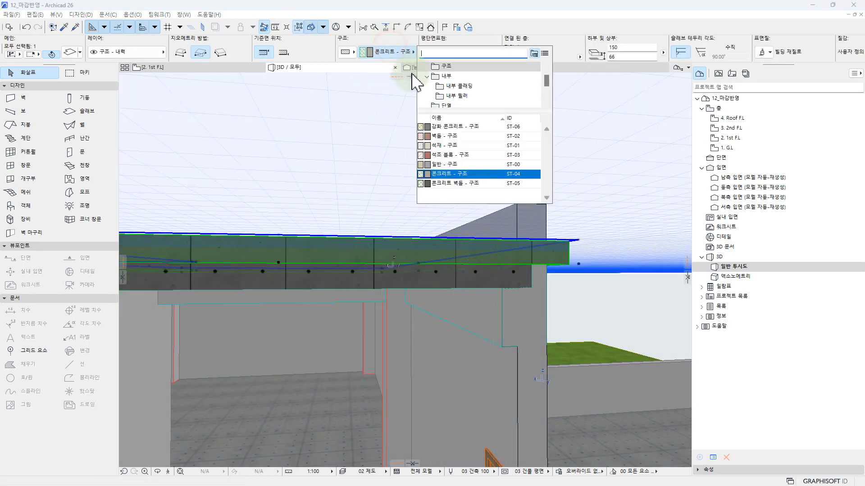
pyautogui.click(464, 154)
pyautogui.press('Escape')
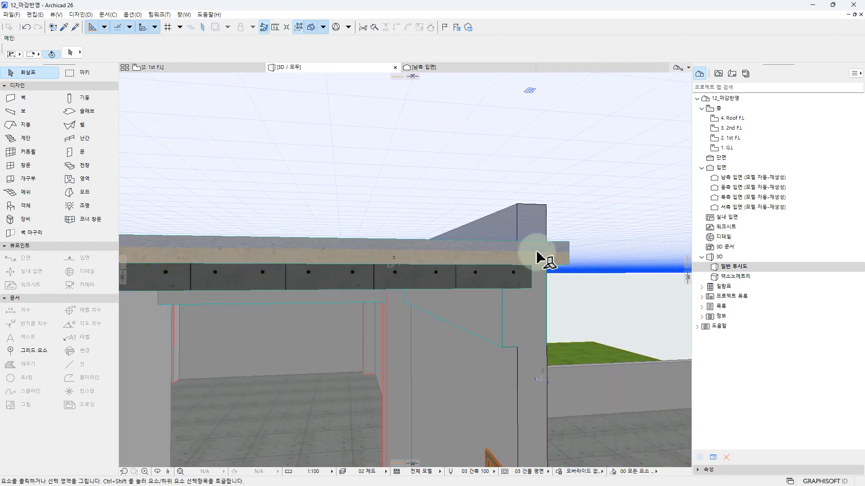
# Check both stacked slabs and undo the material change, the copy and the lowering of the roof slab.
pyautogui.click(563, 261)
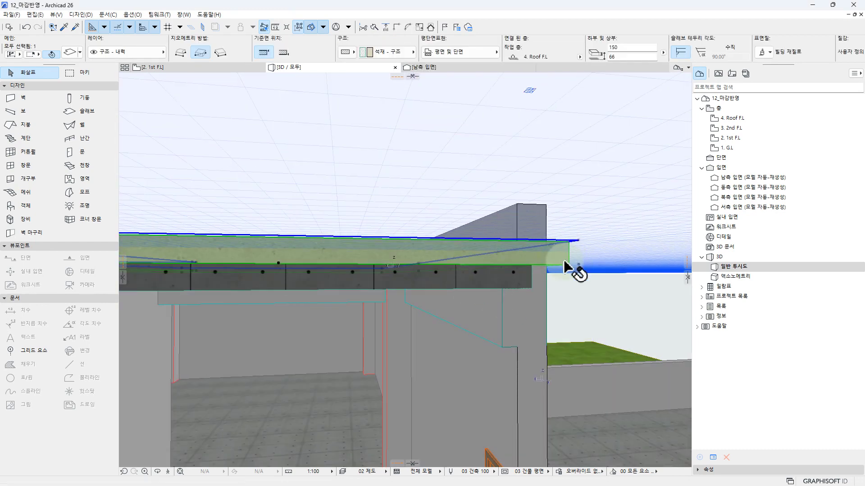
pyautogui.click(487, 274)
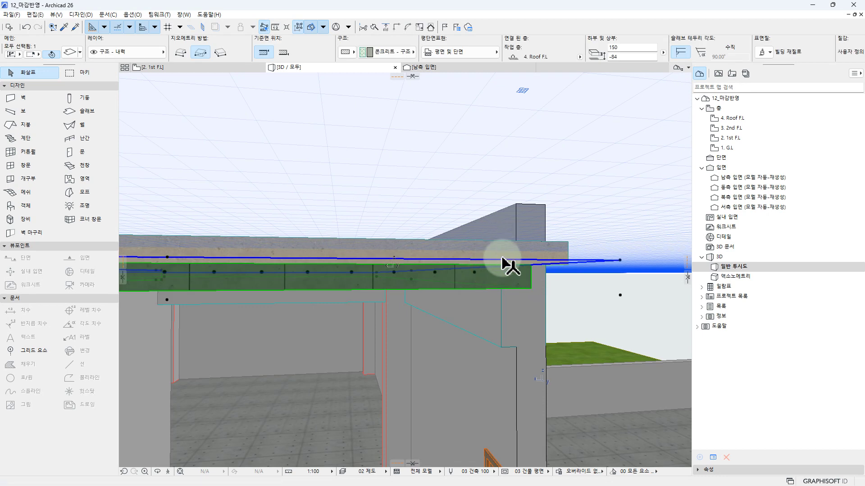
pyautogui.hotkey('ctrl', 'z')
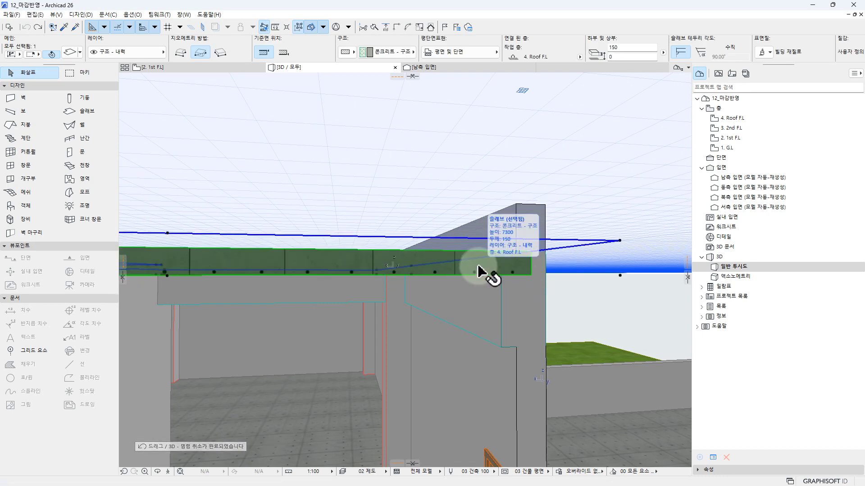
# Try the composite structure on the roof slab again, undo it and deselect the slab.
pyautogui.moveTo(465, 253); pyautogui.dragTo(469, 256, button='middle')
pyautogui.click(346, 51)
pyautogui.click(381, 51)
pyautogui.click(498, 309)
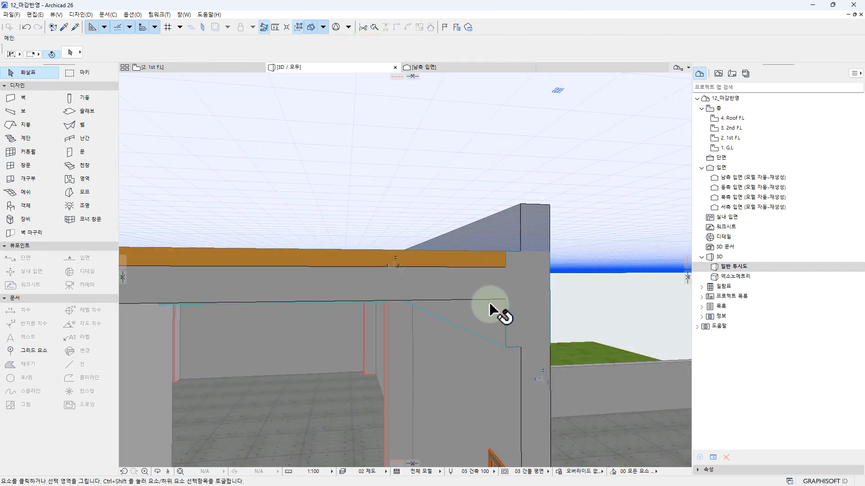
pyautogui.hotkey('ctrl', 'z')
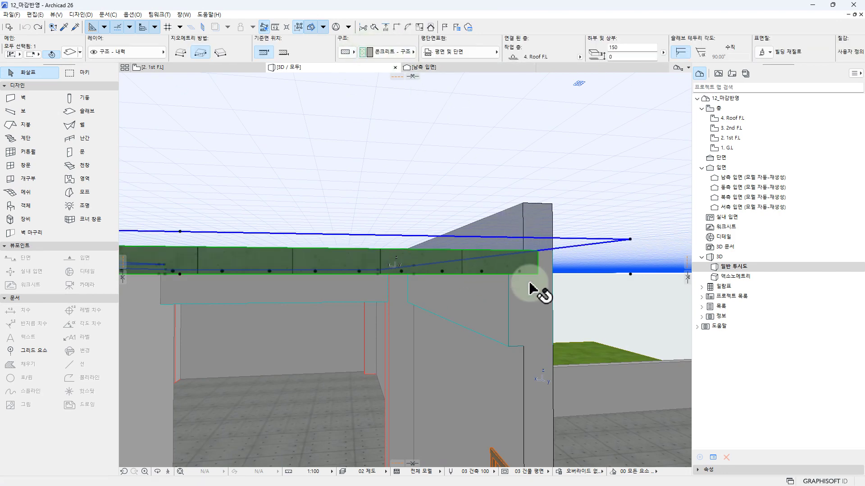
pyautogui.click(465, 151)
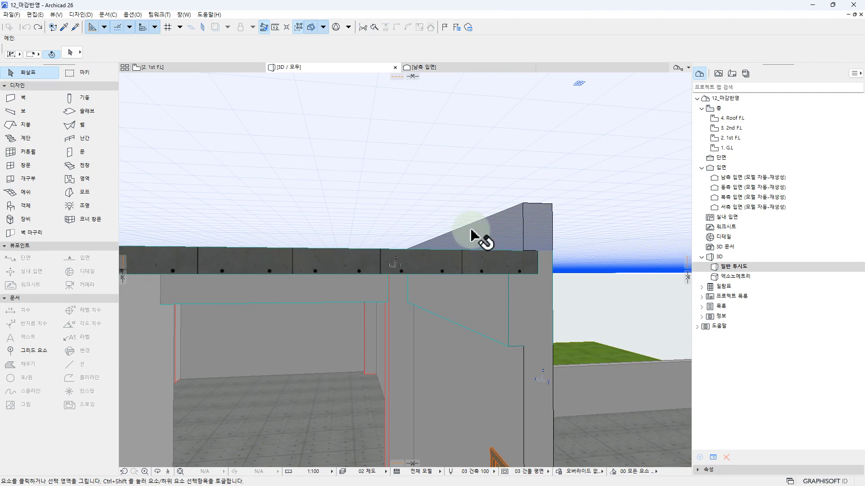
# Examine the roof slab and parapet walls along the building's section cut.
pyautogui.scroll(-8, 530, 272)
pyautogui.keyDown('shift'); pyautogui.moveTo(530, 272); pyautogui.dragTo(424, 302, button='middle'); pyautogui.keyUp('shift')
pyautogui.scroll(4, 477, 277)
pyautogui.moveTo(479, 276); pyautogui.dragTo(392, 342, button='middle')
pyautogui.scroll(-5, 407, 305)
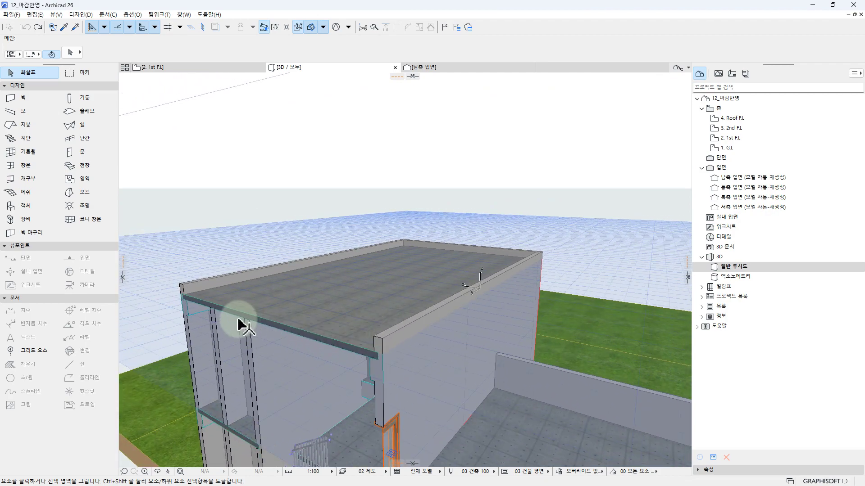
# Switch the roof slab from basic to composite structure using the 일반 슬래브/지붕 composite.
pyautogui.keyDown('shift'); pyautogui.moveTo(237, 295); pyautogui.dragTo(587, 276, button='middle'); pyautogui.keyUp('shift')
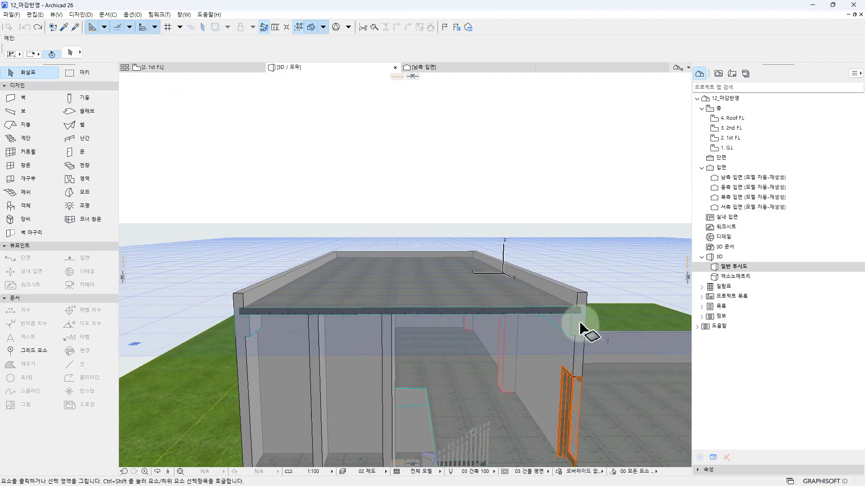
pyautogui.scroll(5, 559, 313)
pyautogui.scroll(5, 499, 305)
pyautogui.scroll(-5, 499, 305)
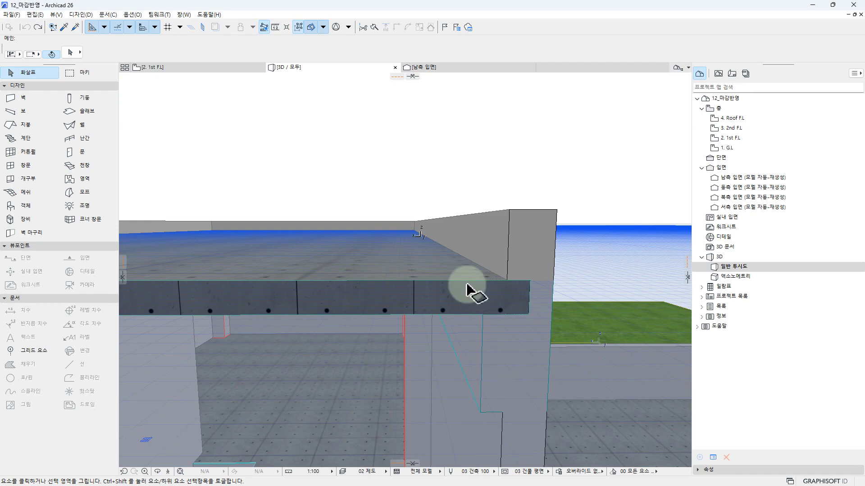
pyautogui.click(469, 290)
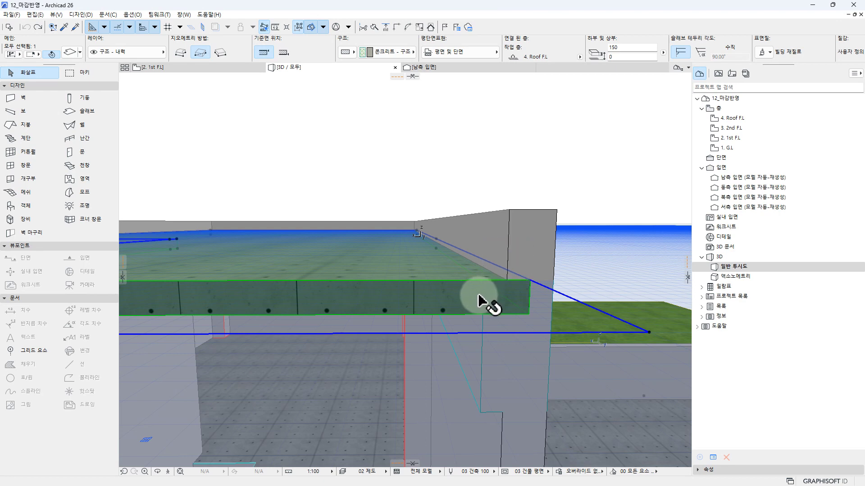
pyautogui.moveTo(473, 295); pyautogui.dragTo(516, 331, button='middle')
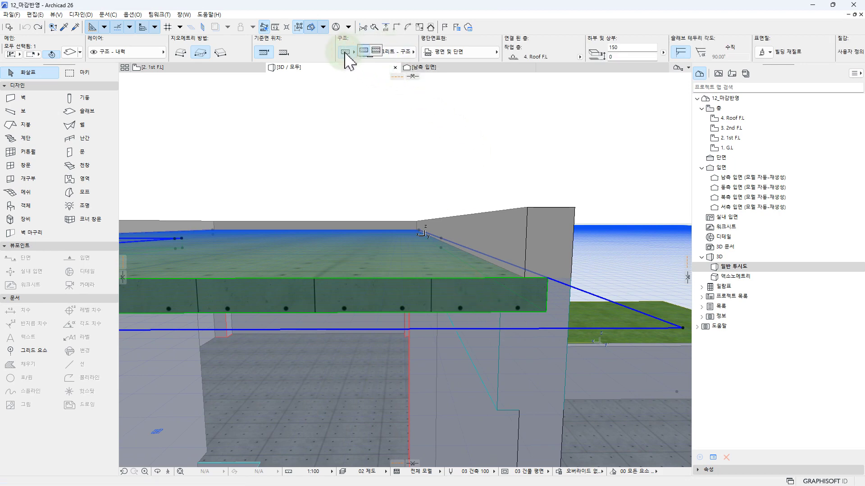
pyautogui.click(377, 51)
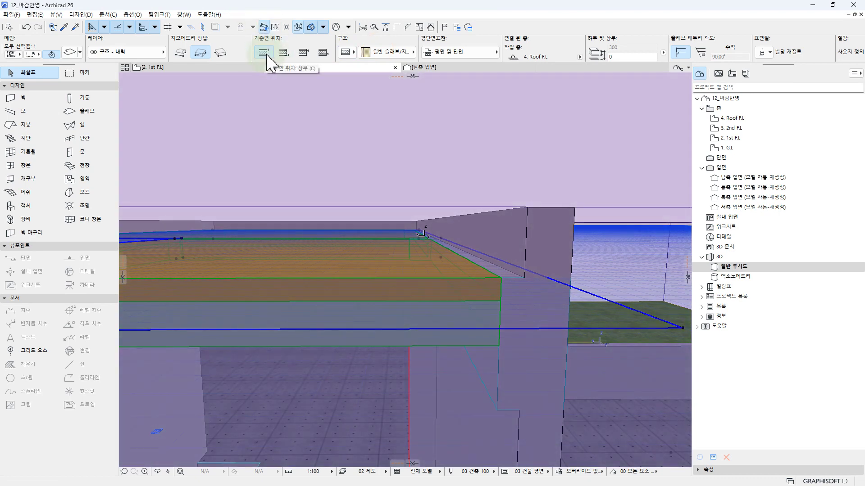
pyautogui.click(348, 52)
pyautogui.click(347, 51)
pyautogui.click(356, 53)
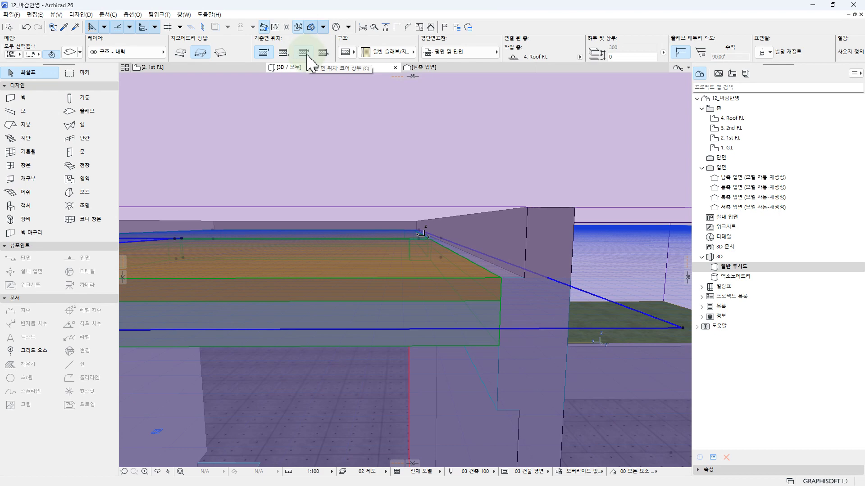
# Try the core-top reference plane on the composite roof slab and restore the top reference plane.
pyautogui.click(303, 53)
pyautogui.press('Escape')
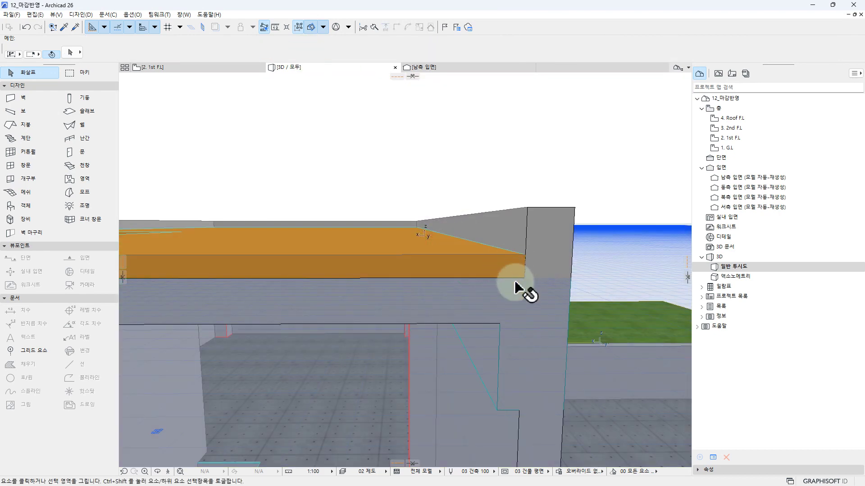
pyautogui.click(461, 274)
pyautogui.click(264, 52)
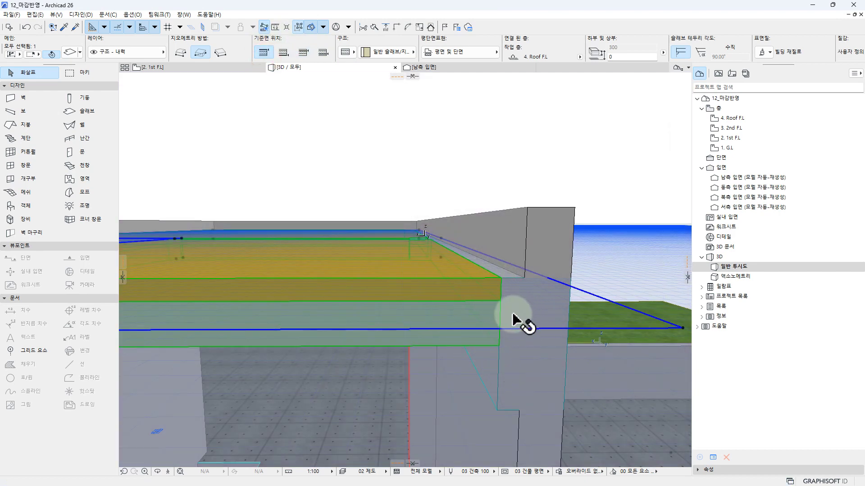
pyautogui.press('Escape')
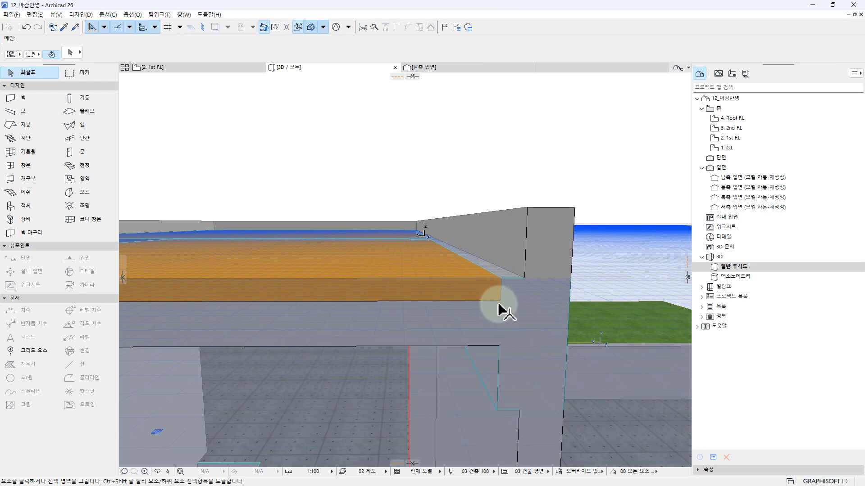
# Inspect how the composite roof slab's layers meet the parapet wall.
pyautogui.click(499, 310)
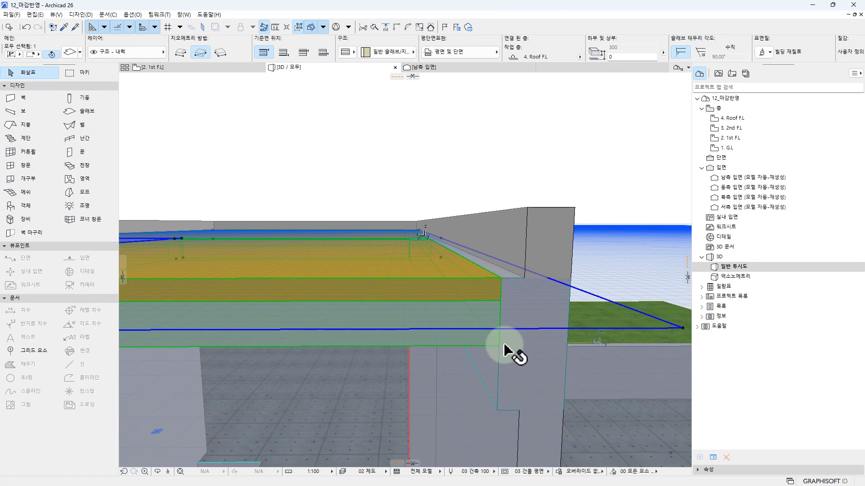
pyautogui.press('Escape')
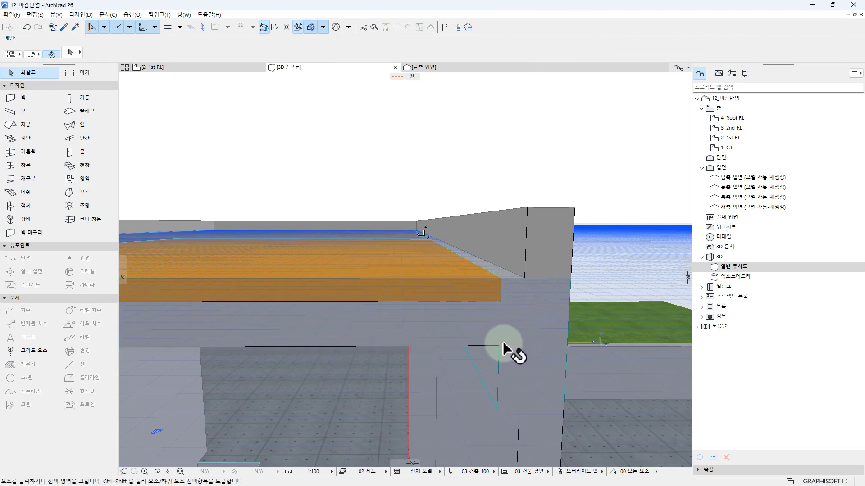
pyautogui.click(451, 266)
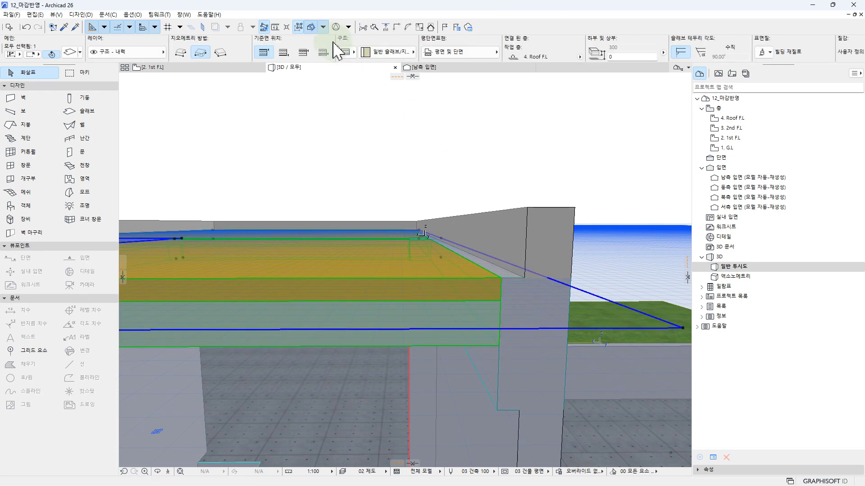
pyautogui.click(302, 52)
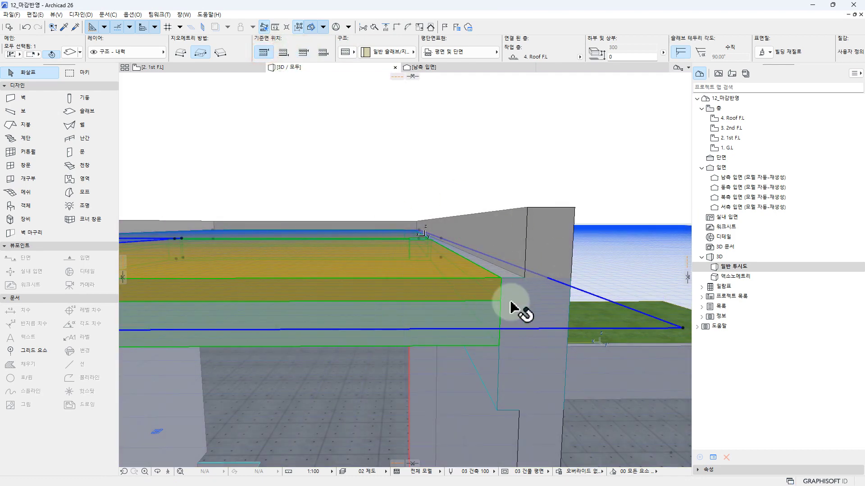
pyautogui.press('Escape')
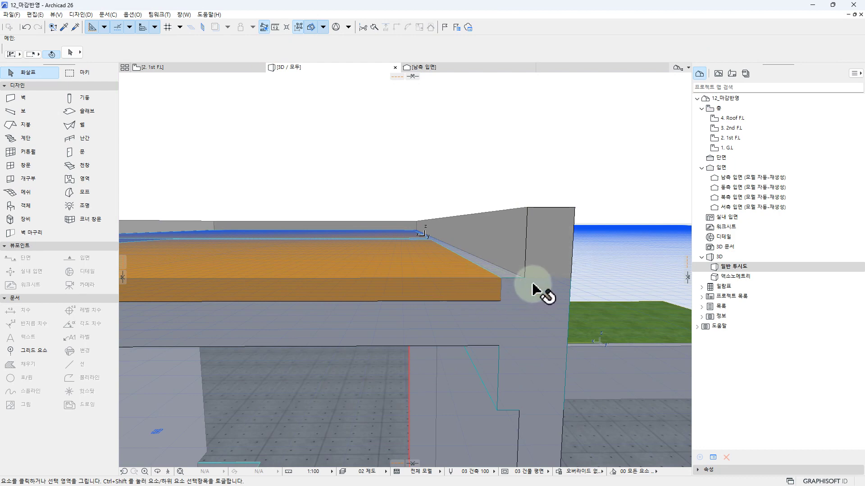
# Try the basic structure on the roof slab, check its junction with the wall and undo the change.
pyautogui.click(495, 291)
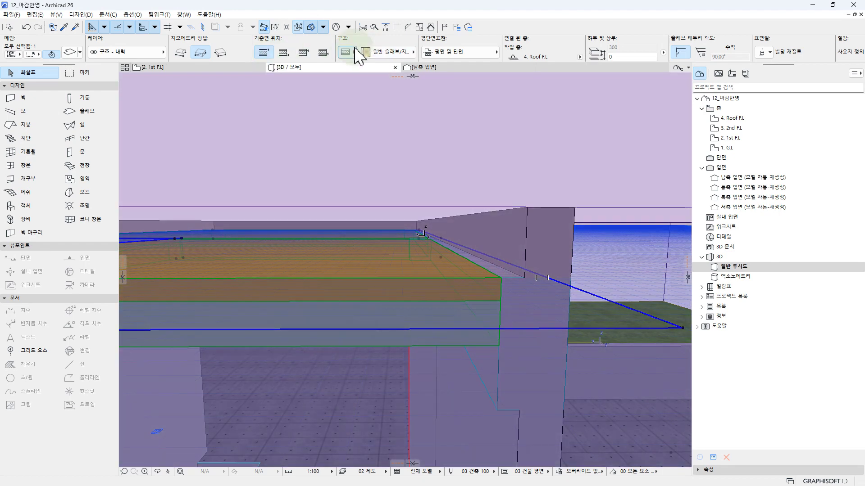
pyautogui.click(356, 51)
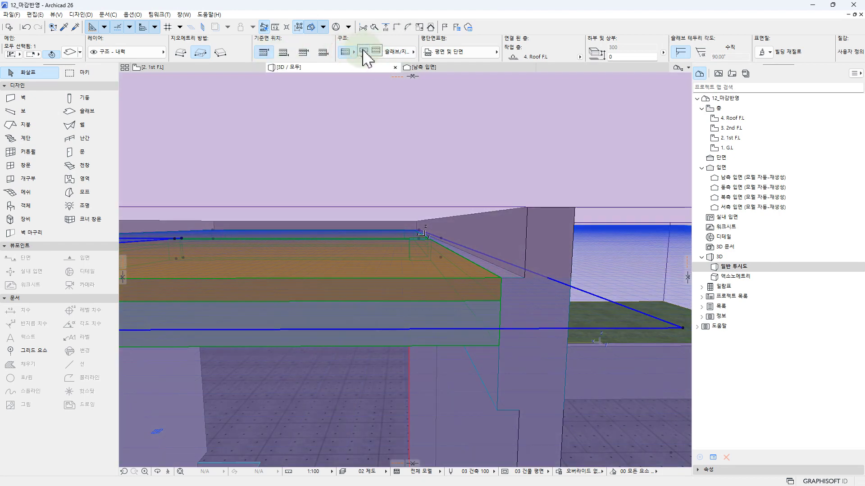
pyautogui.click(361, 57)
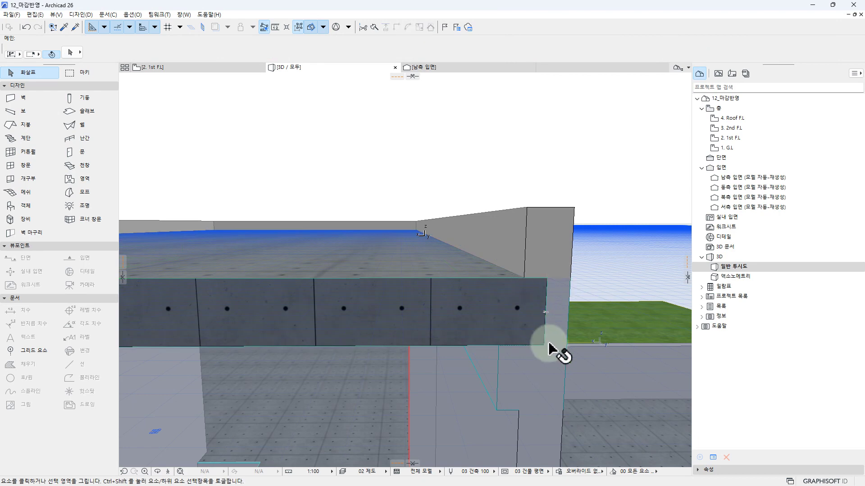
pyautogui.click(466, 277)
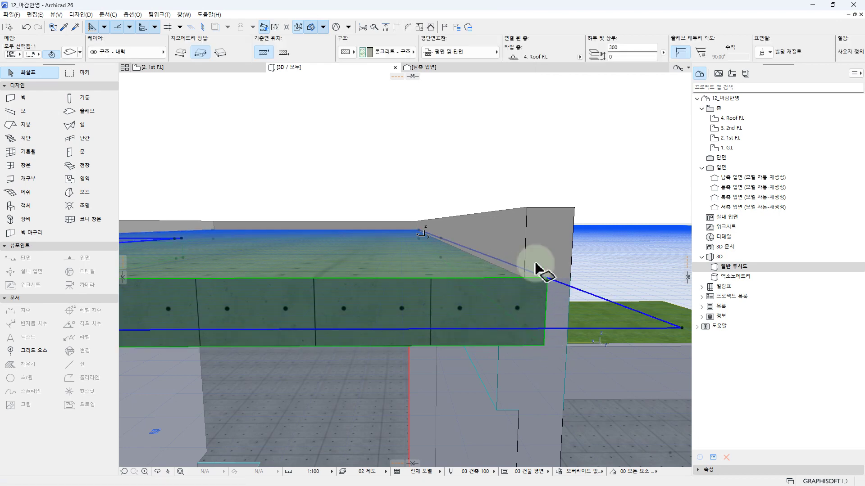
pyautogui.click(557, 295)
pyautogui.keyDown('shift'); pyautogui.click(448, 295); pyautogui.keyUp('shift')
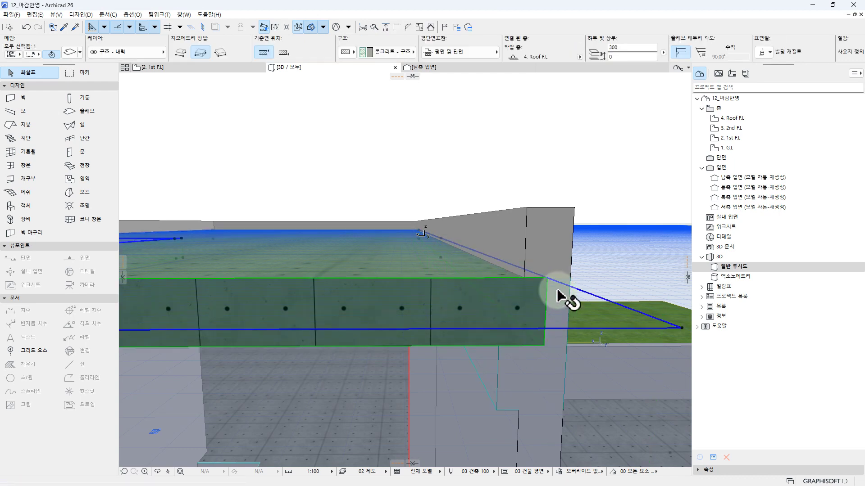
pyautogui.press('Escape')
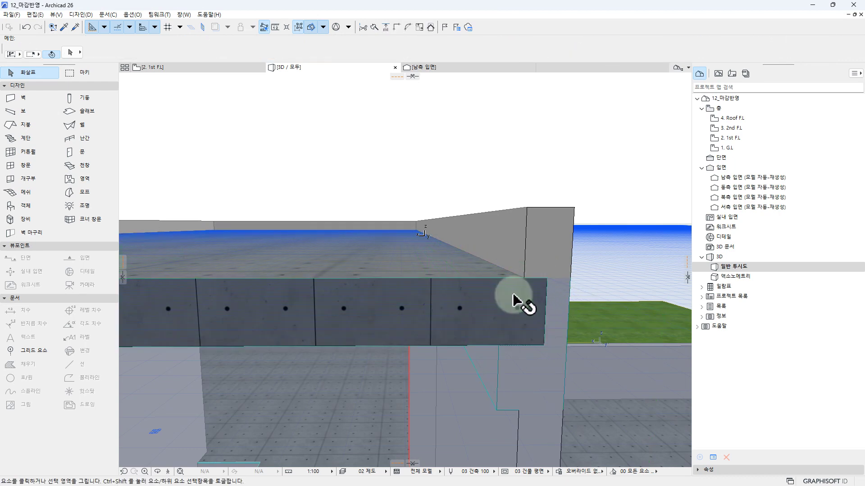
pyautogui.hotkey('ctrl', 'z')
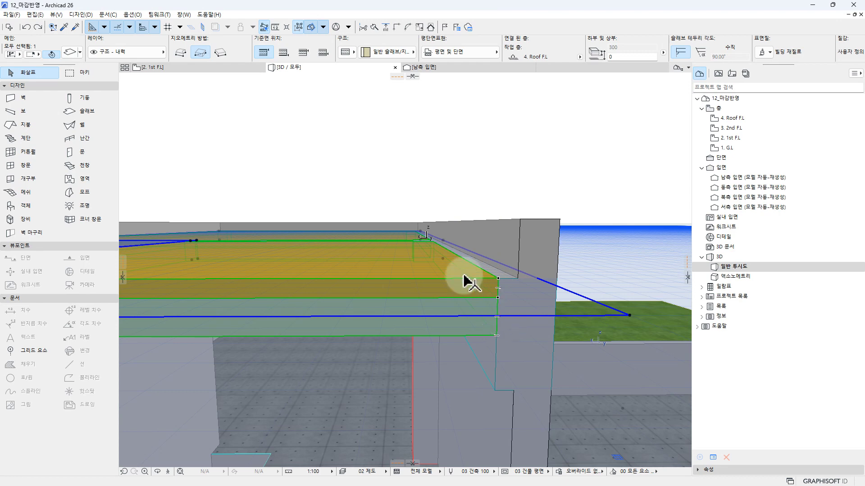
# Change the roof slab's composite to 파케트로 콘크리트 바닥 and deselect the slab.
pyautogui.click(376, 53)
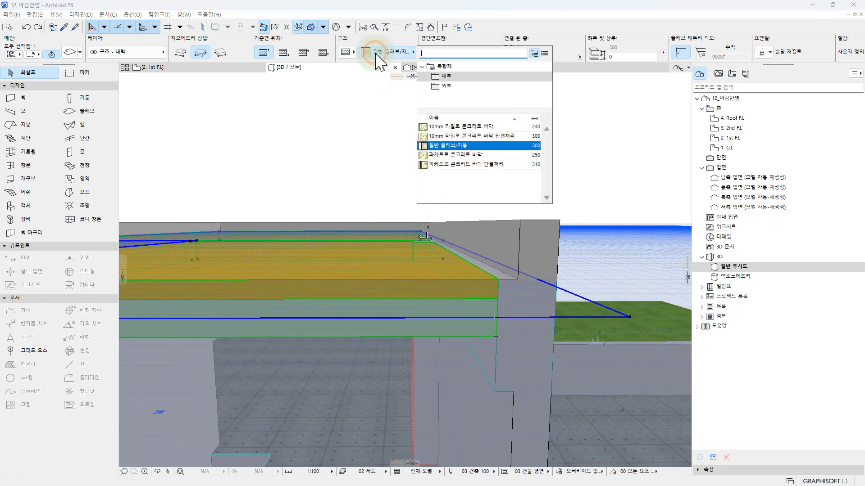
pyautogui.click(452, 156)
pyautogui.press('Escape')
pyautogui.click(462, 297)
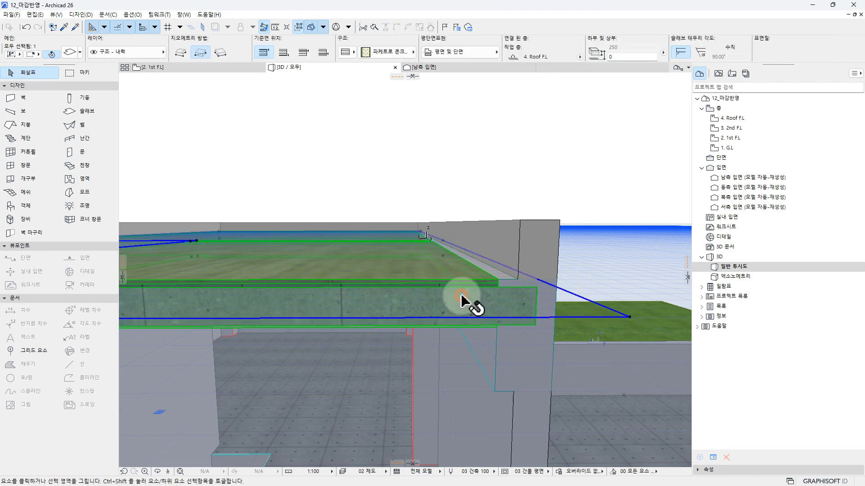
pyautogui.click(477, 301)
pyautogui.click(488, 303)
pyautogui.click(484, 300)
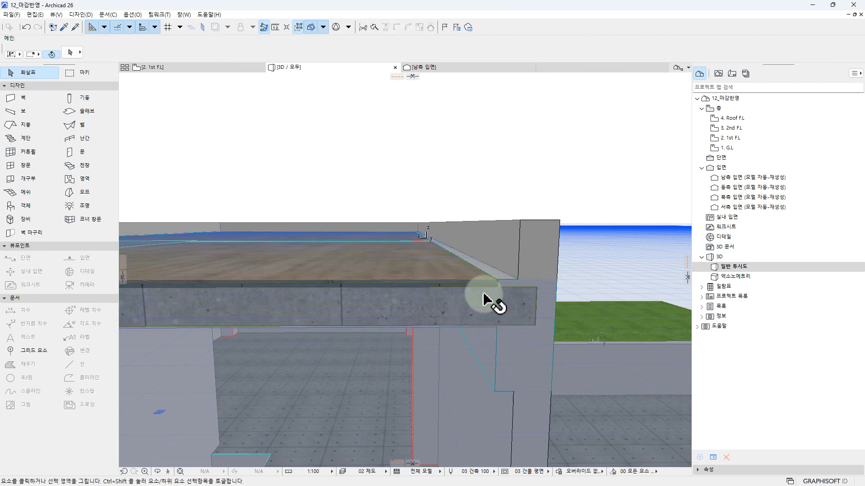
# Examine the parquet composite slab's finish and concrete layers where they meet the parapet wall.
pyautogui.click(518, 300)
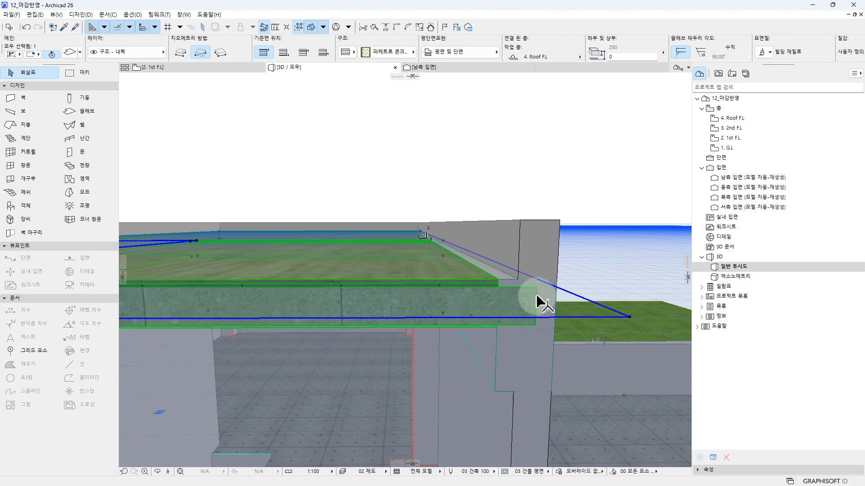
pyautogui.click(498, 299)
pyautogui.moveTo(488, 280); pyautogui.dragTo(494, 246)
pyautogui.keyDown('shift'); pyautogui.moveTo(494, 246); pyautogui.dragTo(386, 316, button='middle'); pyautogui.keyUp('shift')
pyautogui.click(438, 308)
pyautogui.press('Escape')
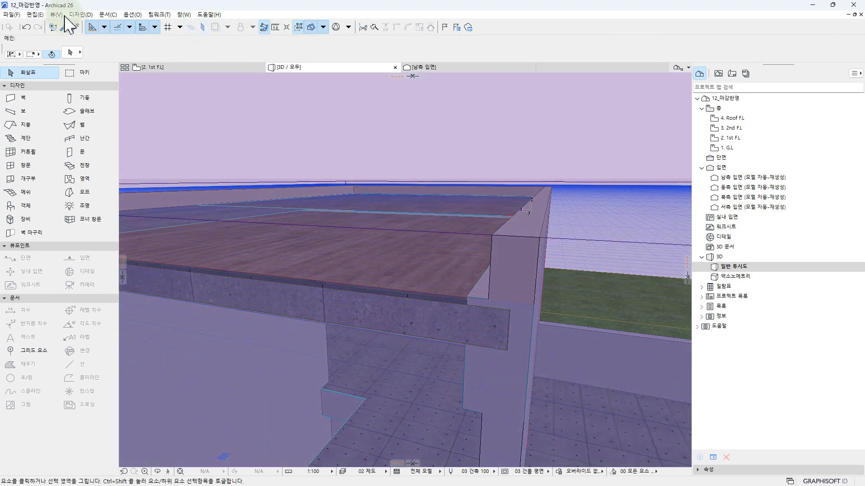
# Open the building materials settings at the root folder and enlarge the dialog and its folder tree.
pyautogui.click(133, 15)
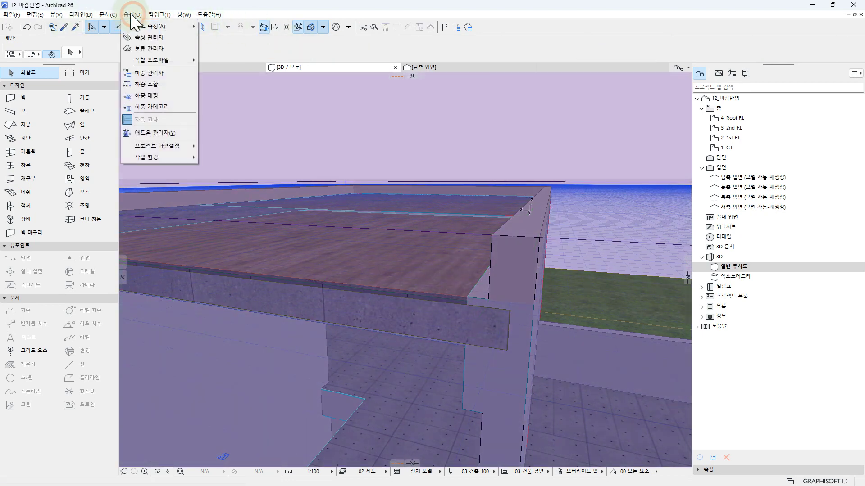
pyautogui.moveTo(149, 28)
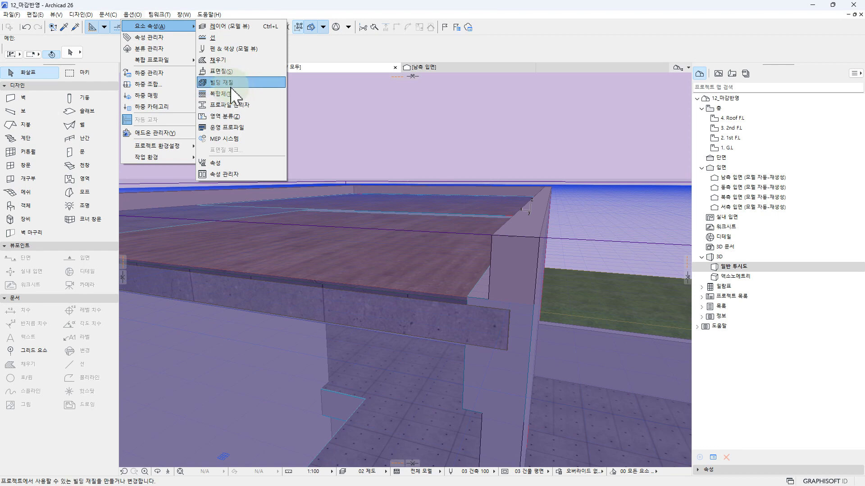
pyautogui.click(234, 90)
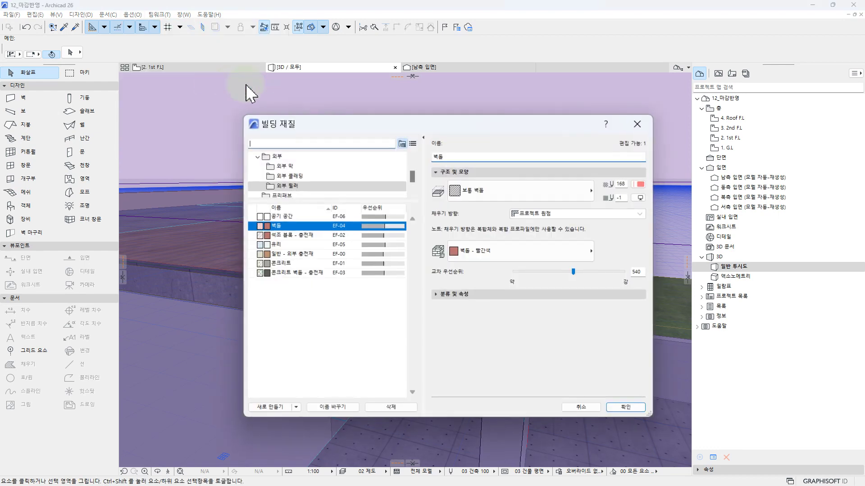
pyautogui.scroll(3, 282, 180)
pyautogui.click(289, 155)
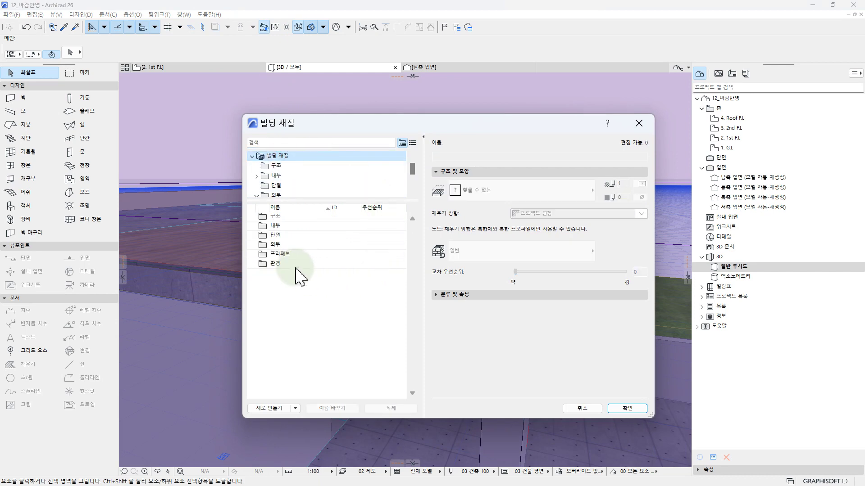
pyautogui.moveTo(312, 114); pyautogui.dragTo(315, 44)
pyautogui.click(350, 128)
pyautogui.moveTo(351, 131); pyautogui.dragTo(344, 206)
pyautogui.click(341, 198)
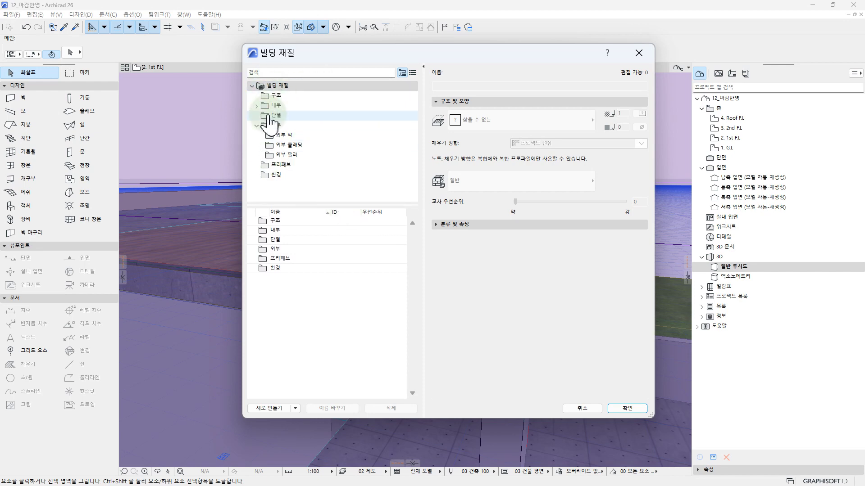
# Collapse the 외부 folder and view the materials in the 내부 클래딩 folder.
pyautogui.click(257, 126)
pyautogui.click(257, 106)
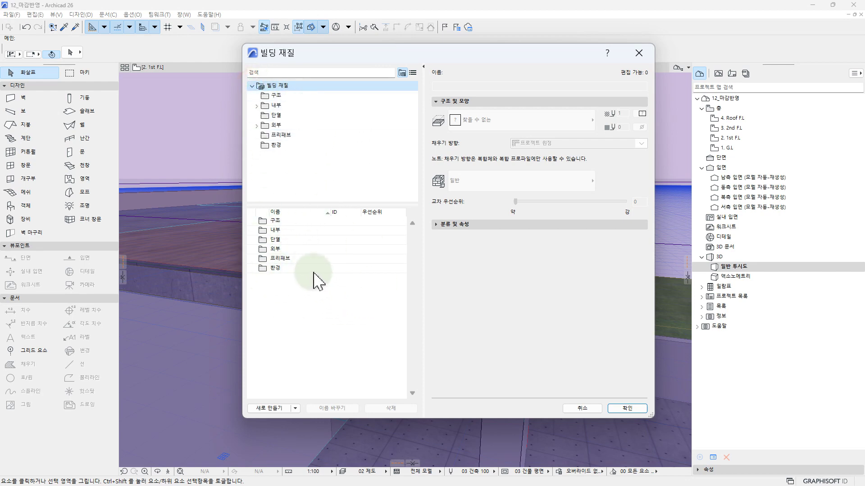
pyautogui.click(287, 115)
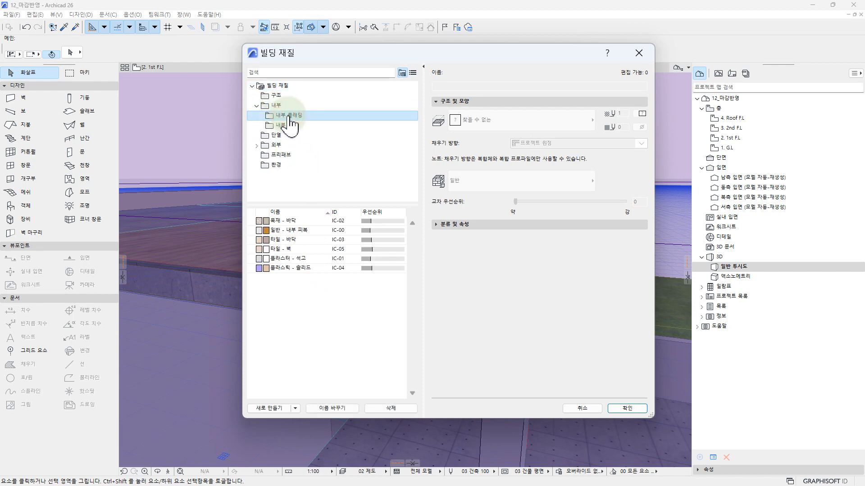
# Create a new folder named CNV at the root of the building materials tree.
pyautogui.click(277, 85)
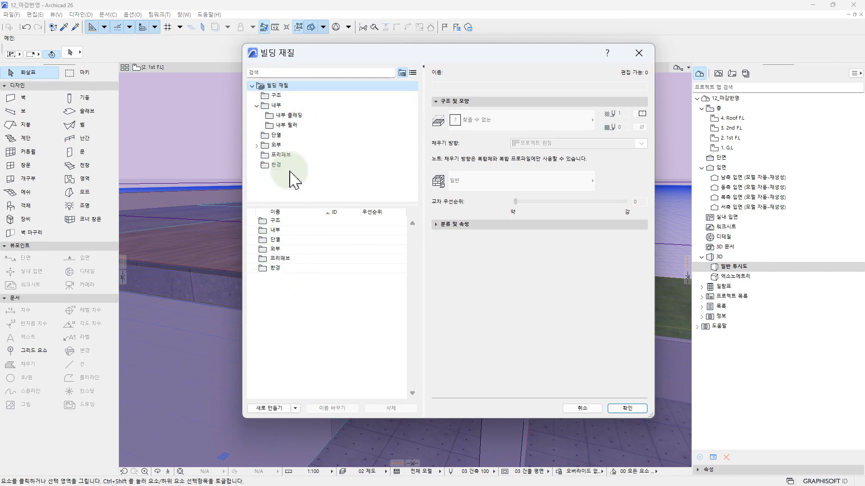
pyautogui.rightClick(276, 86)
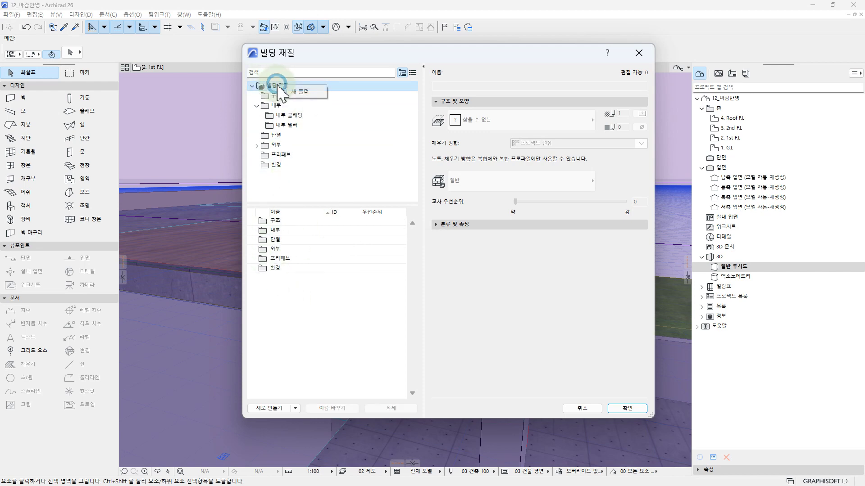
pyautogui.click(304, 92)
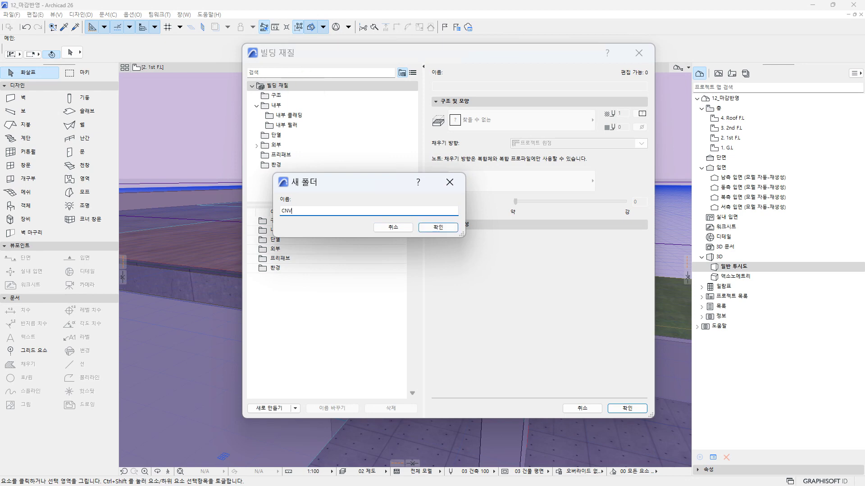
pyautogui.write('CNV')
pyautogui.press('Return')
# Create a new building material named 레미콘 in the CNV folder.
pyautogui.click(295, 96)
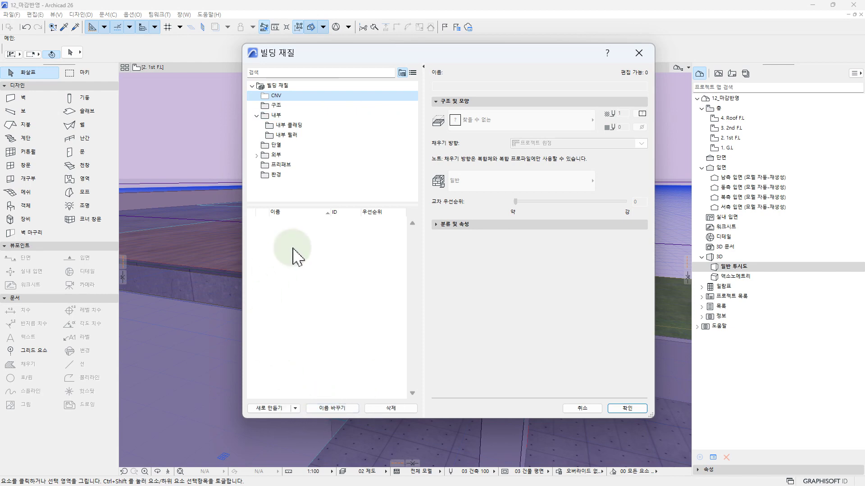
pyautogui.click(291, 419)
pyautogui.write('f')
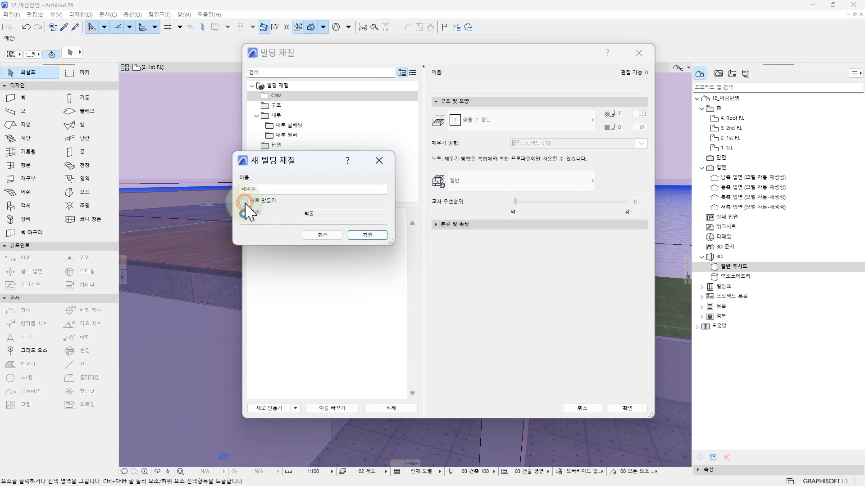
pyautogui.click(367, 235)
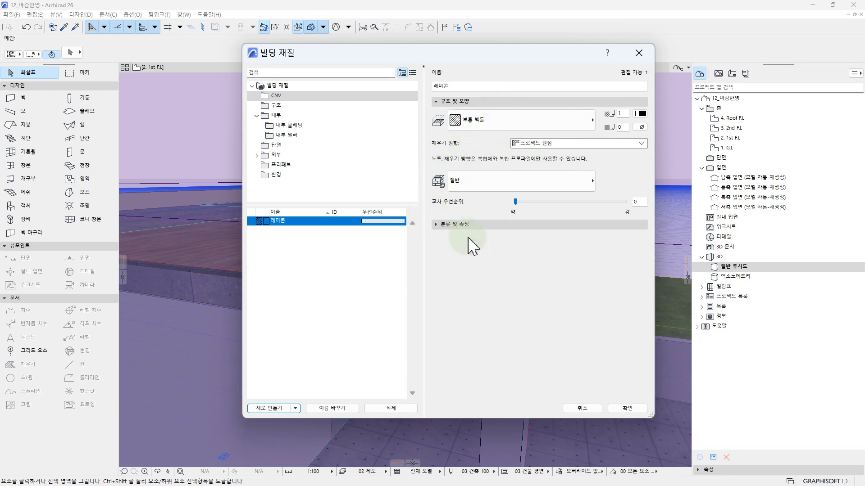
# Set the 레미콘 material's cut fill to 배경 and make its fill background transparent.
pyautogui.click(468, 130)
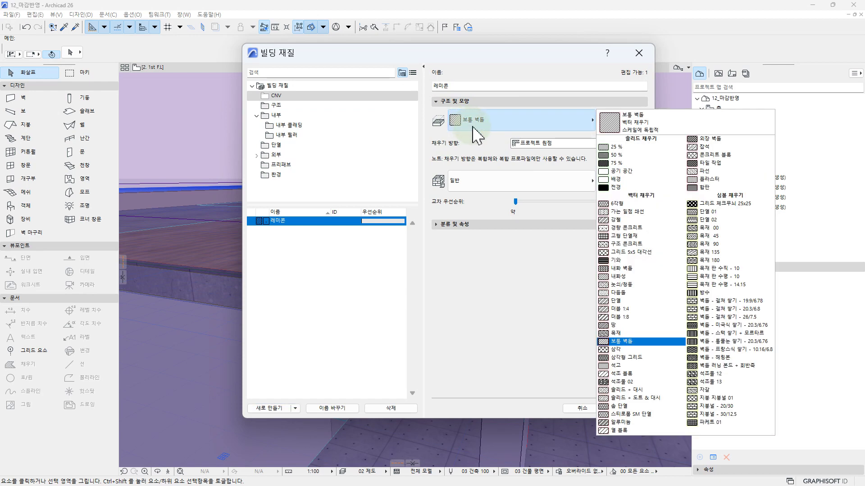
pyautogui.click(624, 180)
pyautogui.click(642, 127)
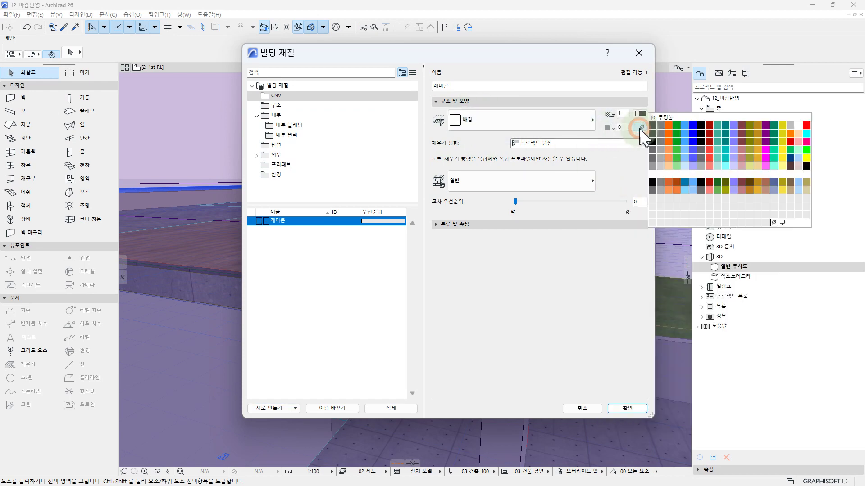
pyautogui.click(774, 222)
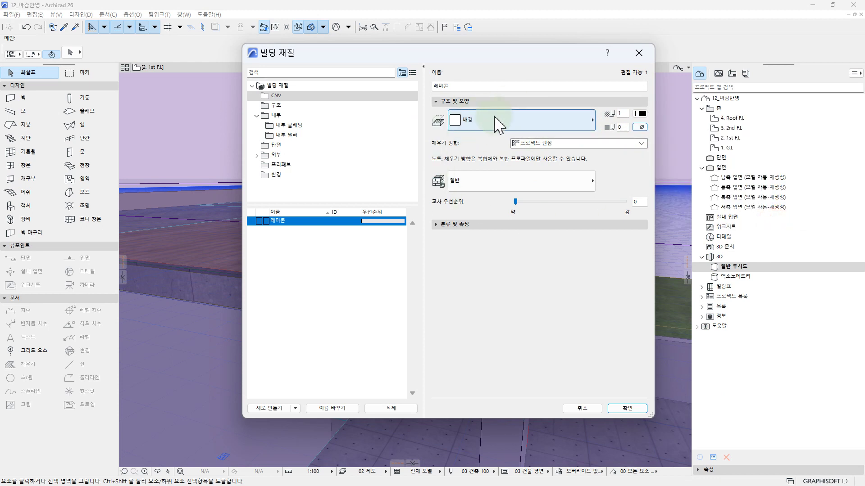
pyautogui.click(641, 128)
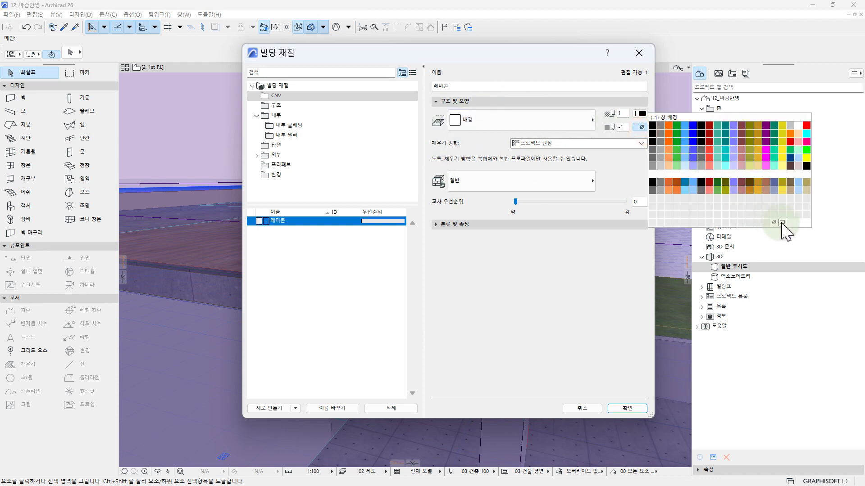
pyautogui.click(442, 134)
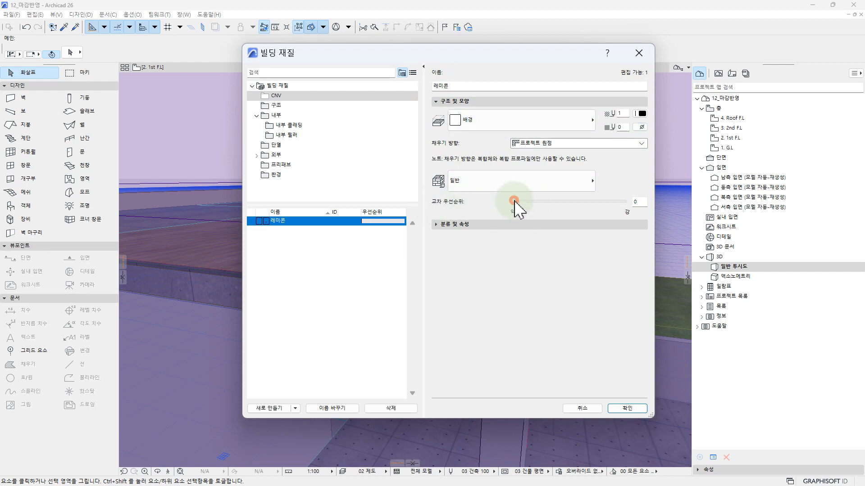
# Try stronger and weaker intersection priorities for 레미콘, up to 999, and return it to 0.
pyautogui.moveTo(515, 201); pyautogui.dragTo(517, 201)
pyautogui.moveTo(508, 53); pyautogui.dragTo(239, 63)
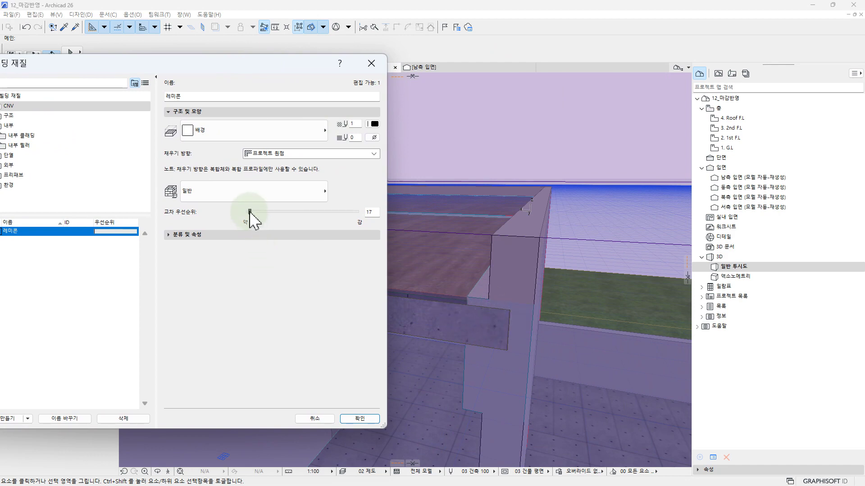
pyautogui.moveTo(250, 213); pyautogui.dragTo(413, 216)
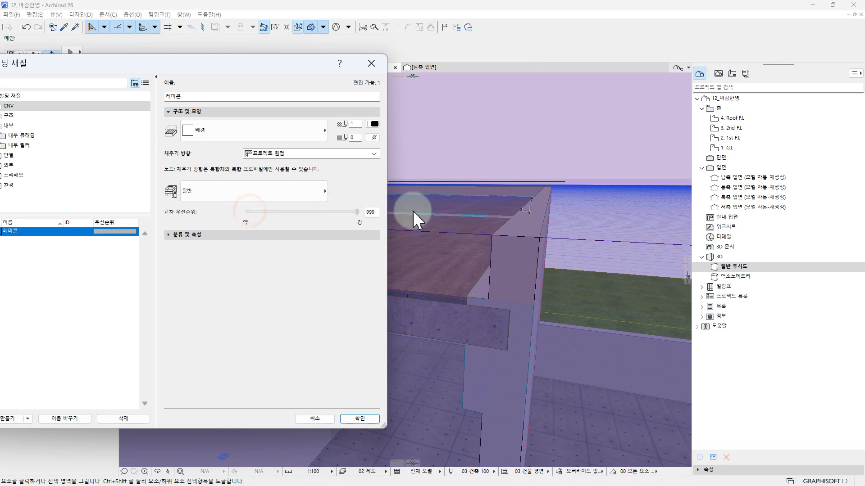
pyautogui.click(373, 212)
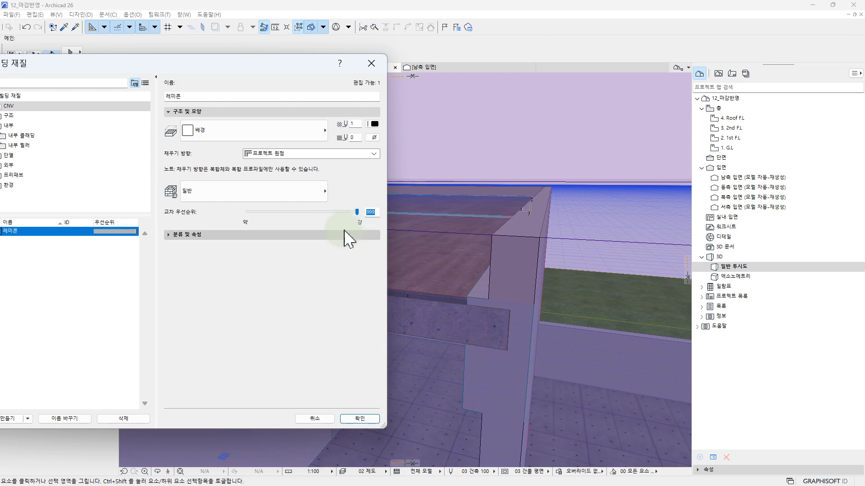
pyautogui.moveTo(358, 212); pyautogui.dragTo(302, 212)
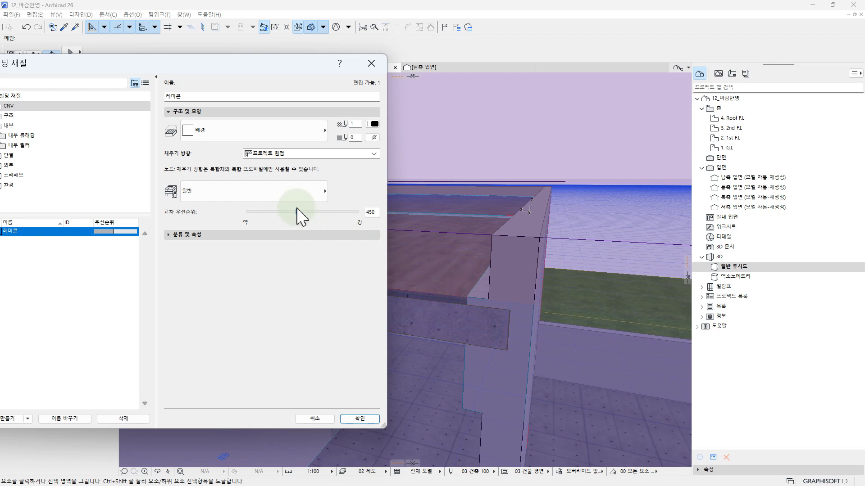
pyautogui.moveTo(296, 211); pyautogui.dragTo(257, 211)
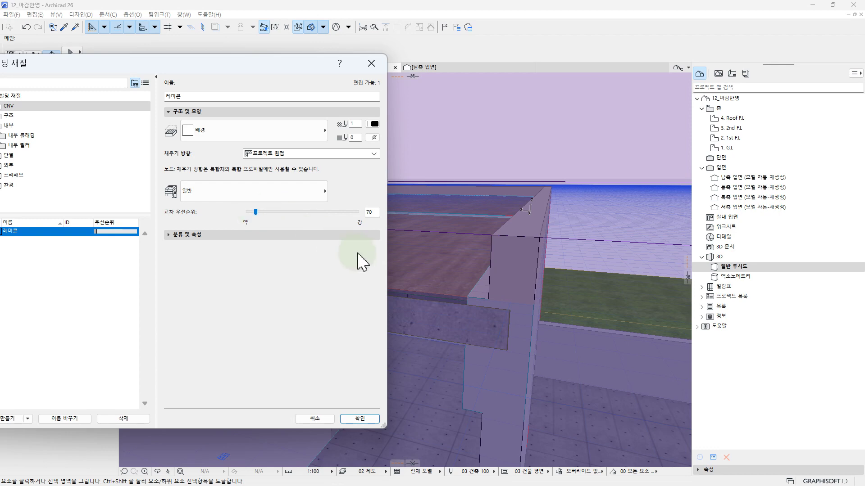
pyautogui.click(258, 211)
pyautogui.moveTo(279, 216); pyautogui.dragTo(247, 212)
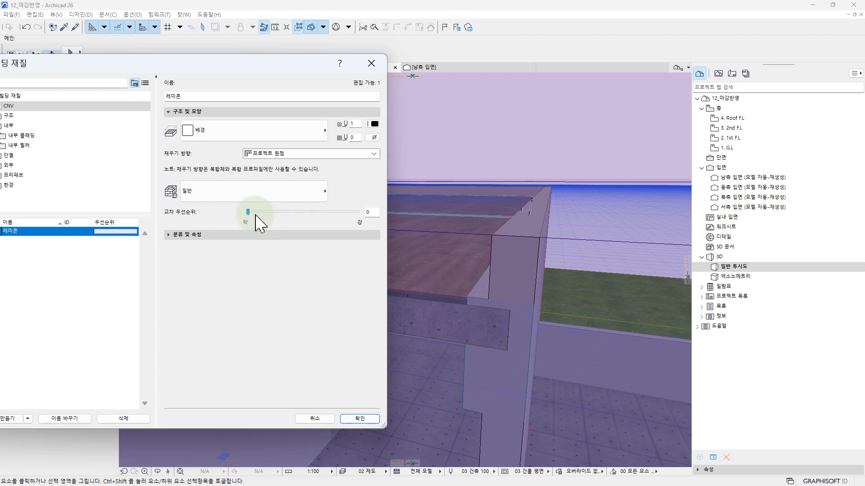
pyautogui.moveTo(266, 219); pyautogui.dragTo(247, 212)
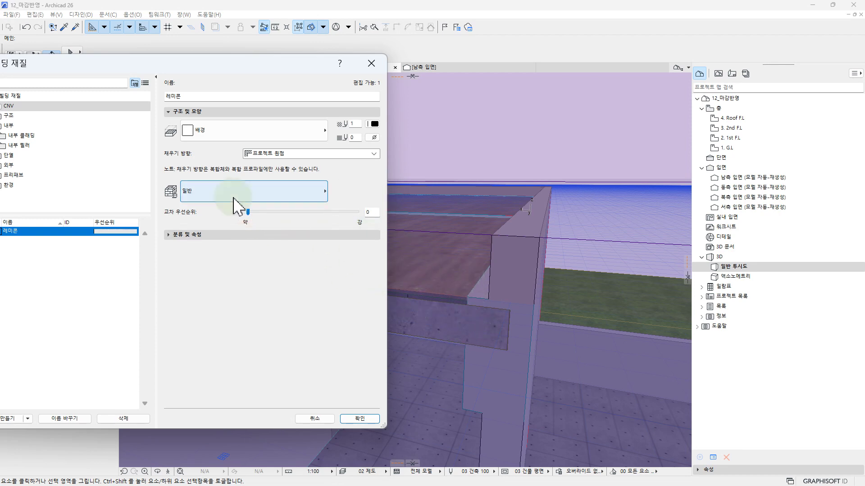
pyautogui.moveTo(292, 68); pyautogui.dragTo(558, 70)
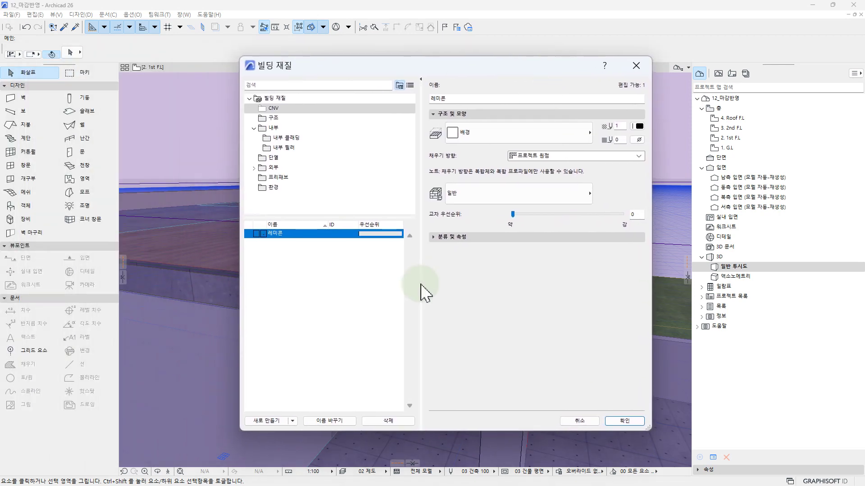
pyautogui.click(639, 215)
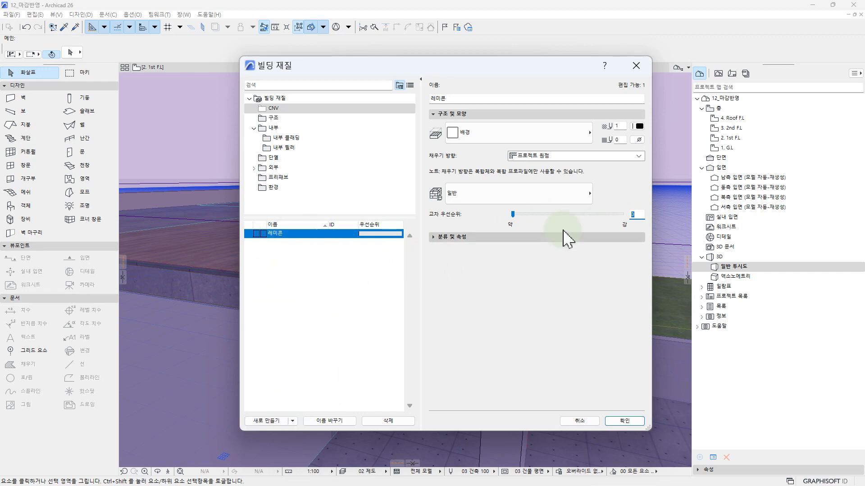
# Duplicate the 레미콘 material six times in the CNV folder.
pyautogui.rightClick(313, 234)
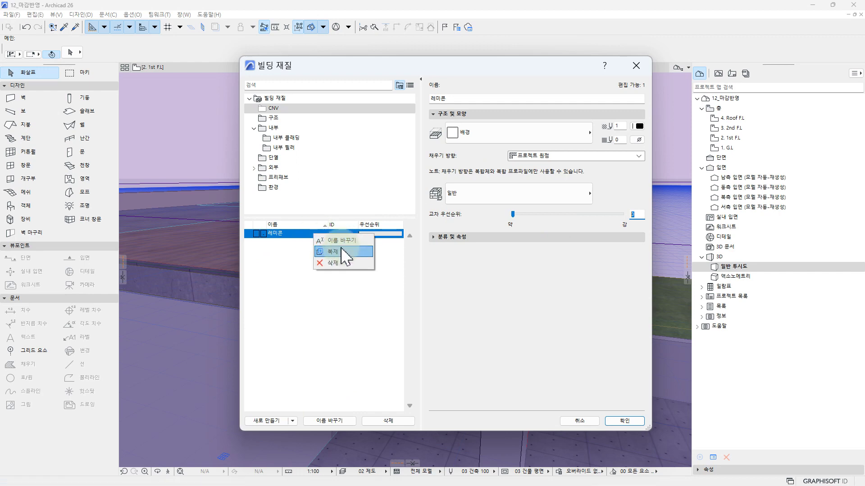
pyautogui.click(331, 251)
pyautogui.rightClick(306, 243)
pyautogui.click(331, 260)
pyautogui.rightClick(304, 251)
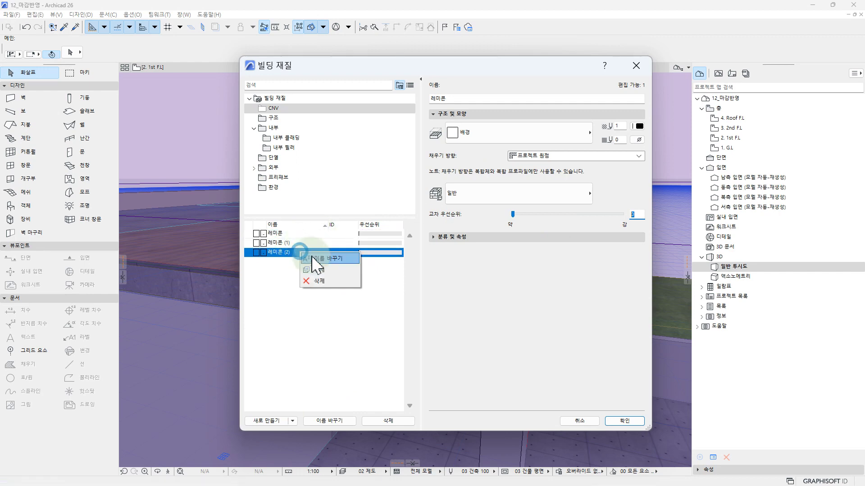
pyautogui.click(331, 270)
pyautogui.rightClick(299, 262)
pyautogui.click(326, 283)
pyautogui.rightClick(299, 272)
pyautogui.click(319, 290)
pyautogui.rightClick(295, 280)
pyautogui.click(321, 301)
pyautogui.click(281, 225)
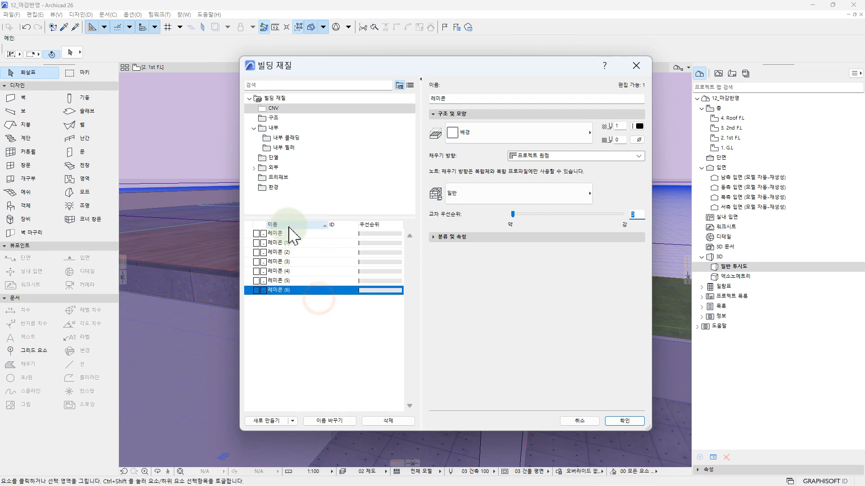
pyautogui.click(283, 225)
# Rename the copy 레미콘 (1) as 지정벽마감 and the copy 레미콘 (6) as 지정바닥마감.
pyautogui.click(279, 243)
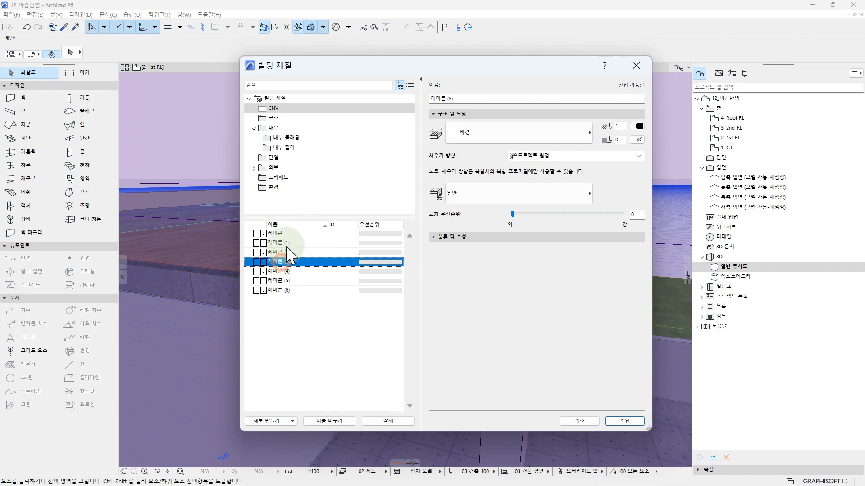
pyautogui.click(471, 98)
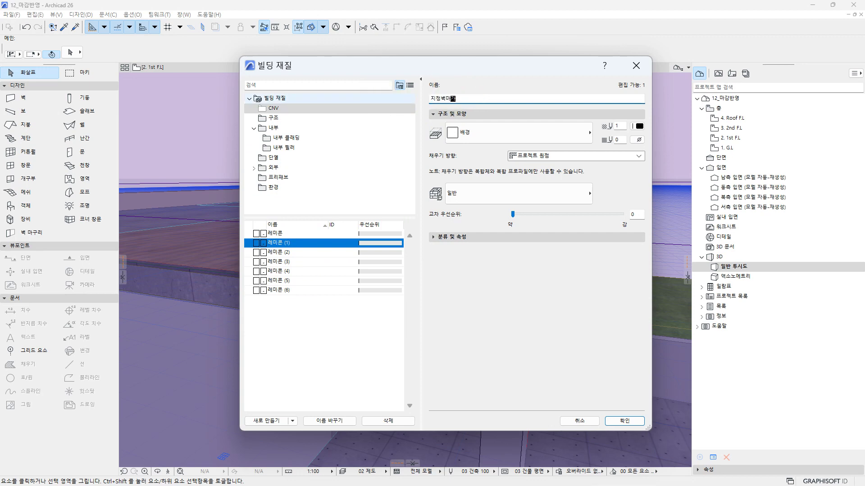
pyautogui.write('지정벽마감')
pyautogui.click(448, 163)
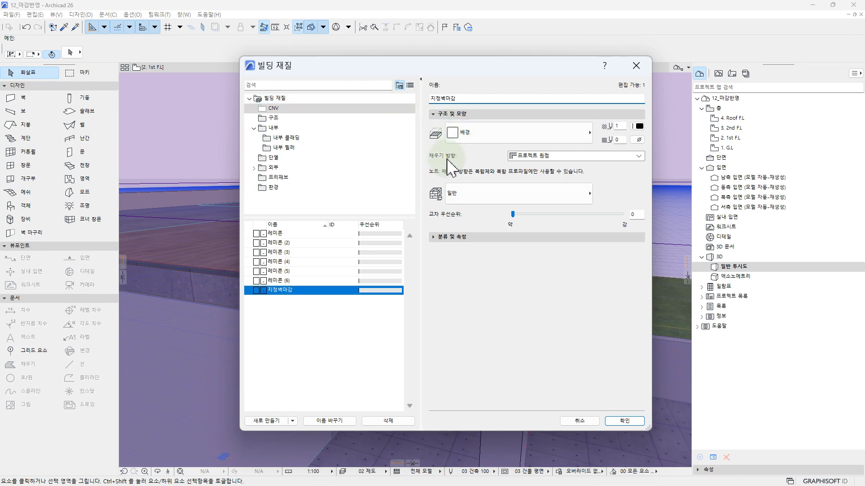
pyautogui.click(340, 281)
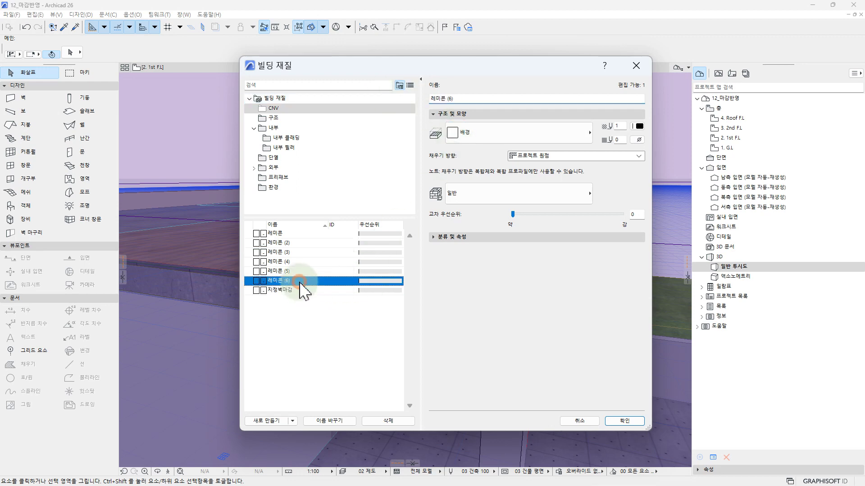
pyautogui.click(471, 97)
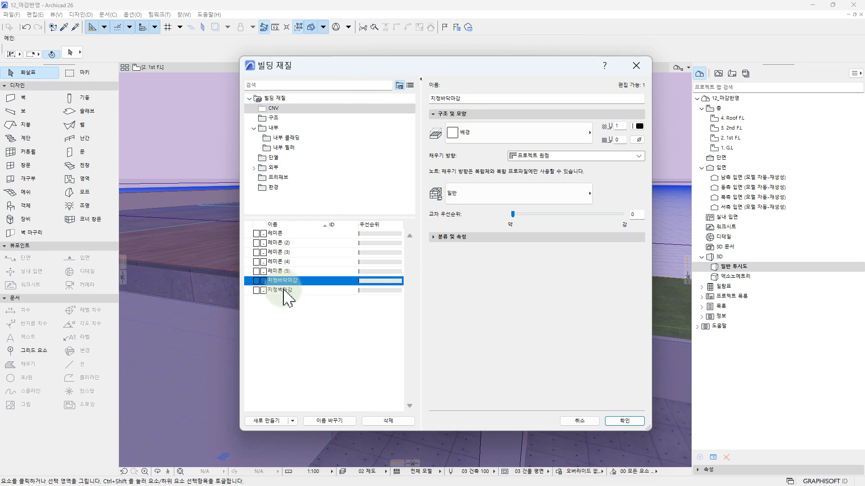
# Rename the copy 레미콘 (5) as 지정바탕 and the copy 레미콘 (4) as 지정단열재.
pyautogui.click(279, 271)
pyautogui.click(468, 99)
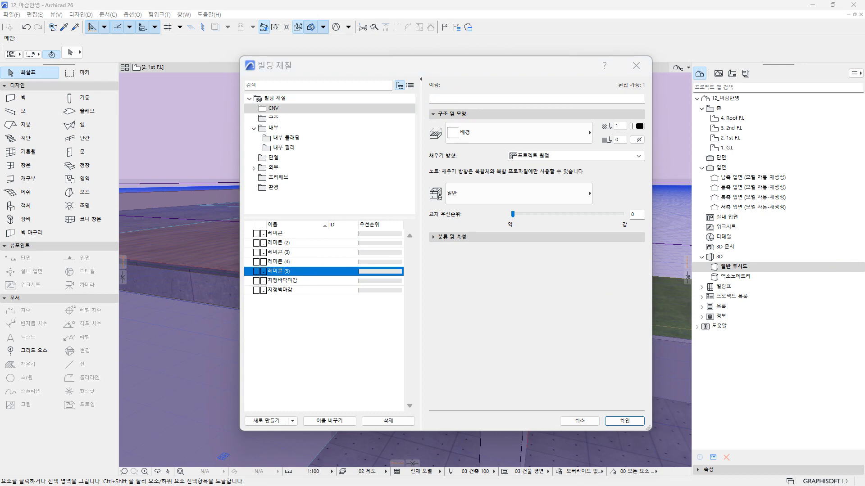
pyautogui.click(465, 99)
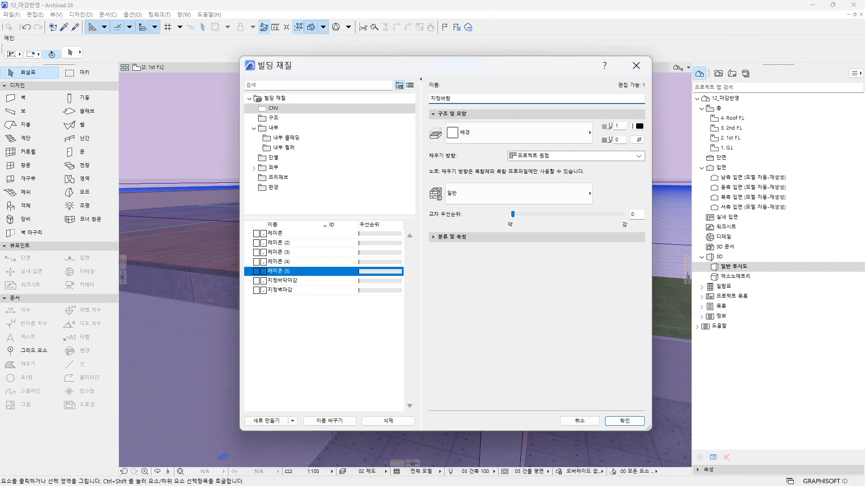
pyautogui.click(293, 262)
pyautogui.click(461, 97)
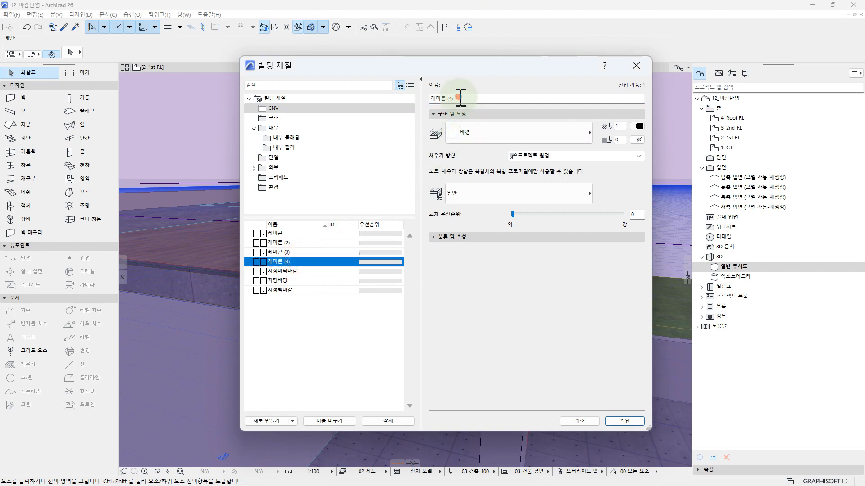
pyautogui.doubleClick(460, 98)
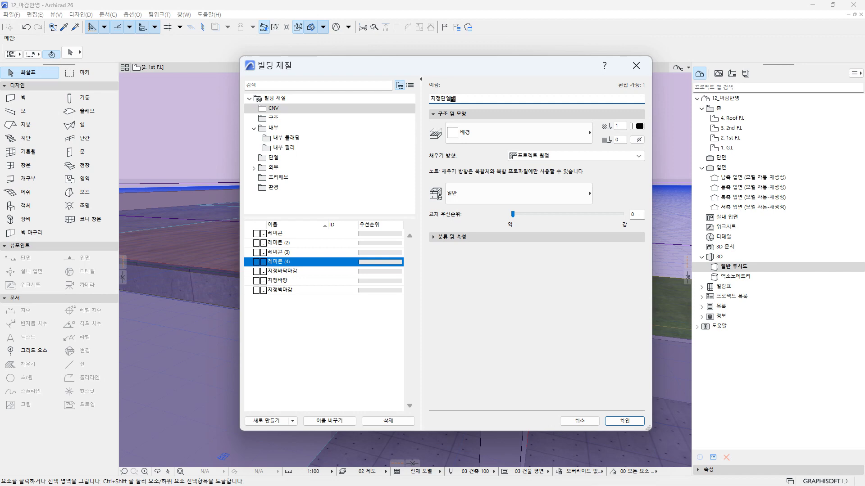
# Delete the unneeded copy 레미콘 (2) without replacing it by another material.
pyautogui.click(299, 244)
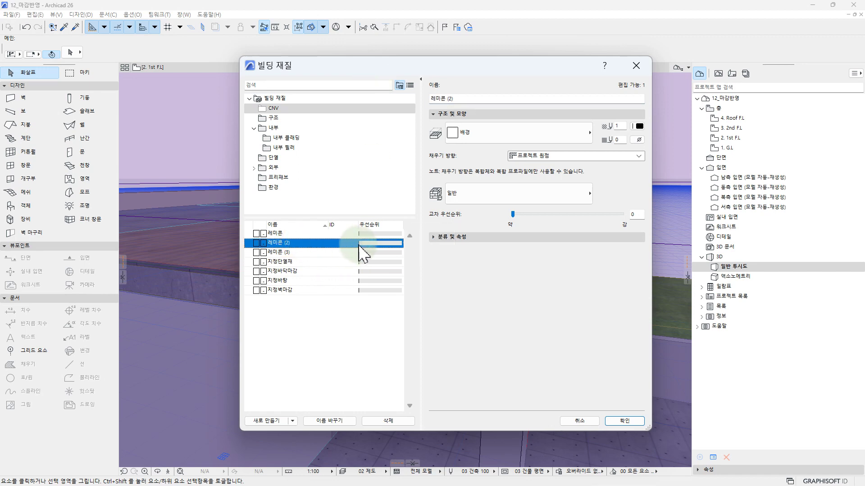
pyautogui.click(404, 420)
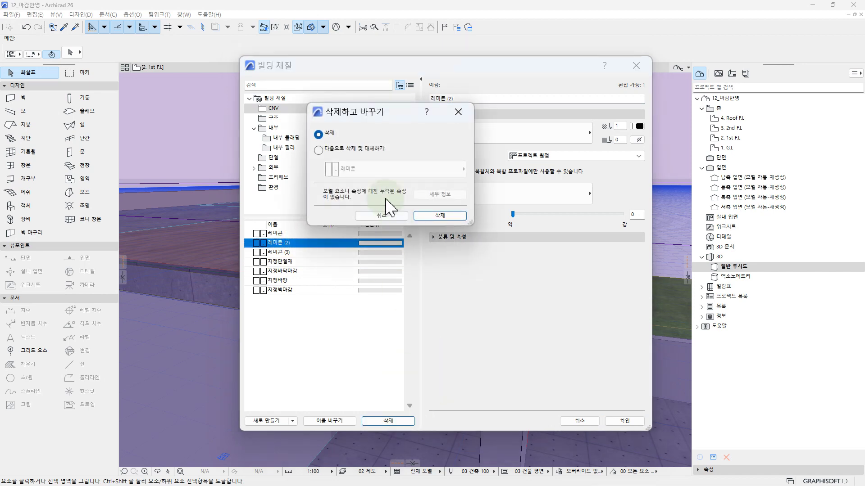
pyautogui.click(443, 217)
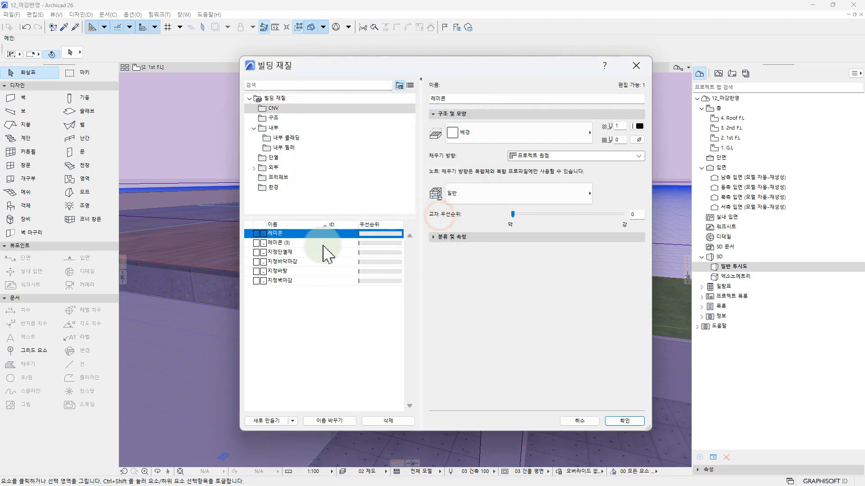
# Delete the unneeded copy 레미콘 (3) without replacing it by another material.
pyautogui.click(395, 422)
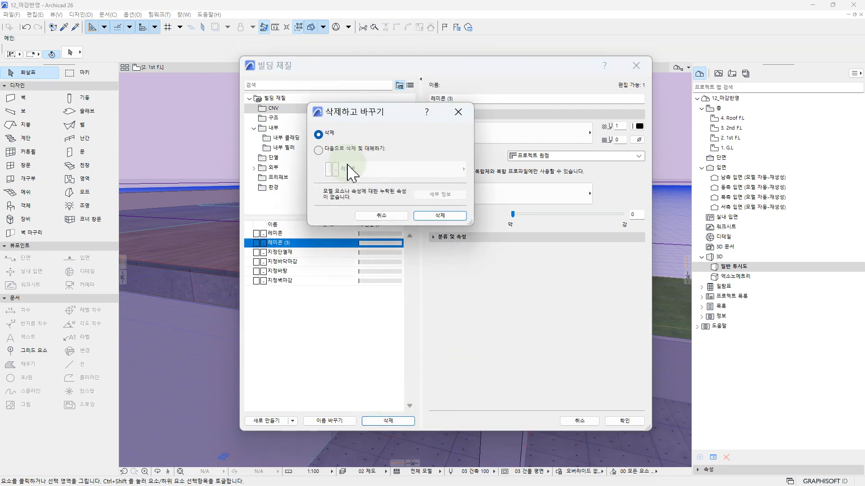
pyautogui.click(441, 216)
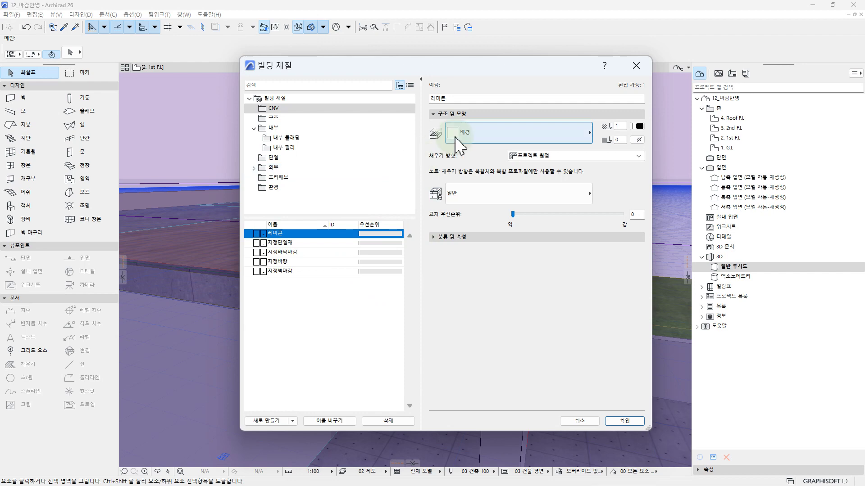
# Raise the intersection priority of 레미콘 and set the intersection priority of 지정단열재 to 700.
pyautogui.click(333, 243)
pyautogui.click(335, 252)
pyautogui.click(336, 271)
pyautogui.click(325, 243)
pyautogui.click(306, 233)
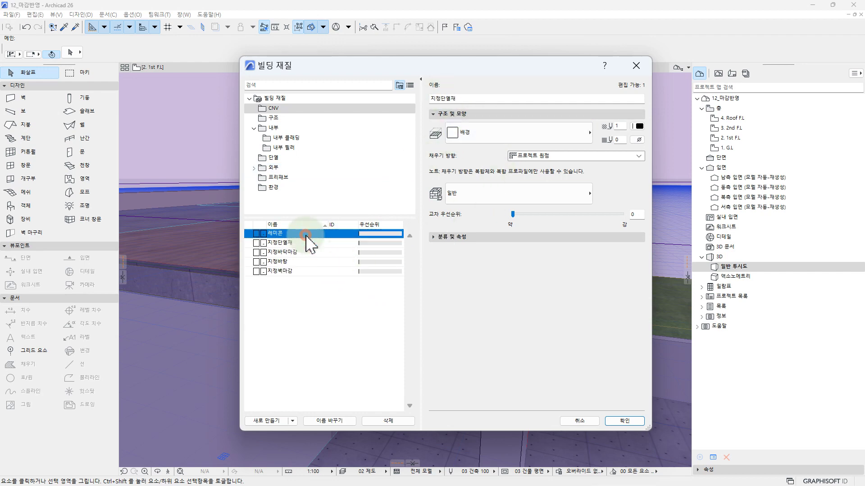
pyautogui.click(635, 214)
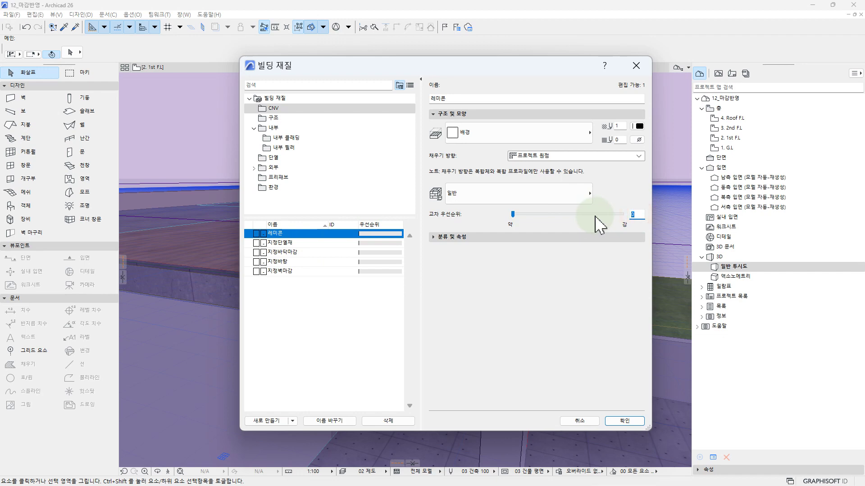
pyautogui.click(353, 243)
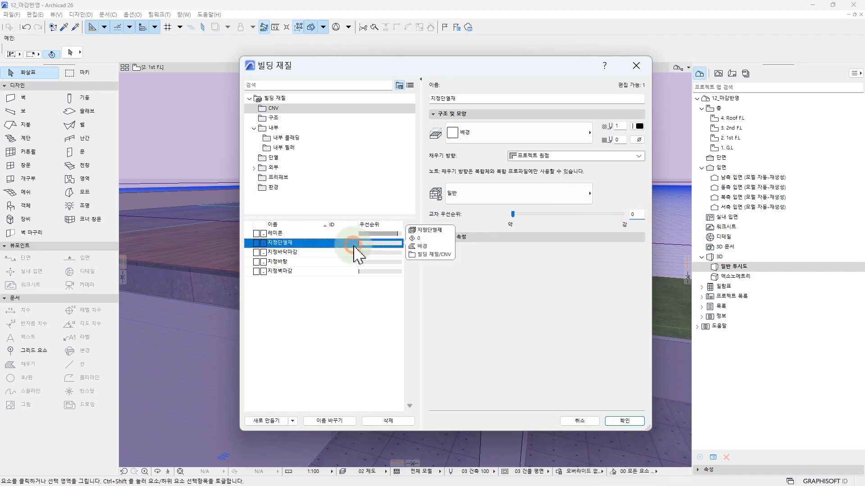
pyautogui.click(636, 214)
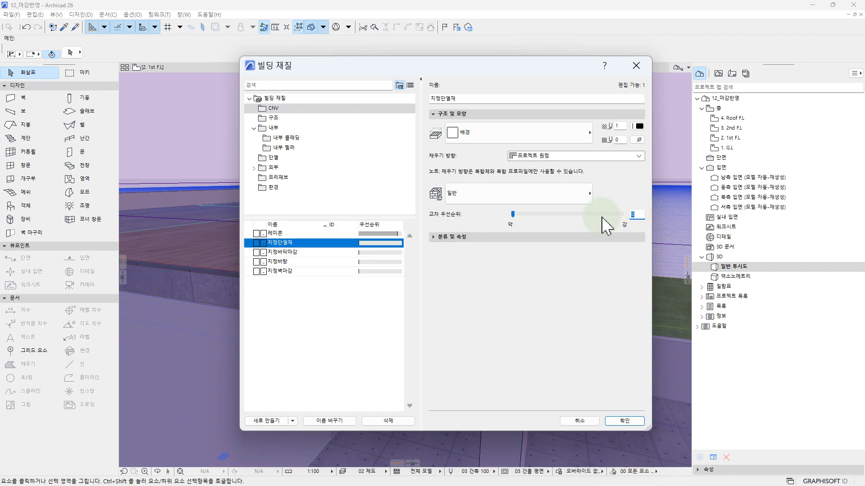
# Set the intersection priority of 지정바닥마감 to 100 and that of 지정바탕 to 300.
pyautogui.click(332, 253)
pyautogui.click(635, 214)
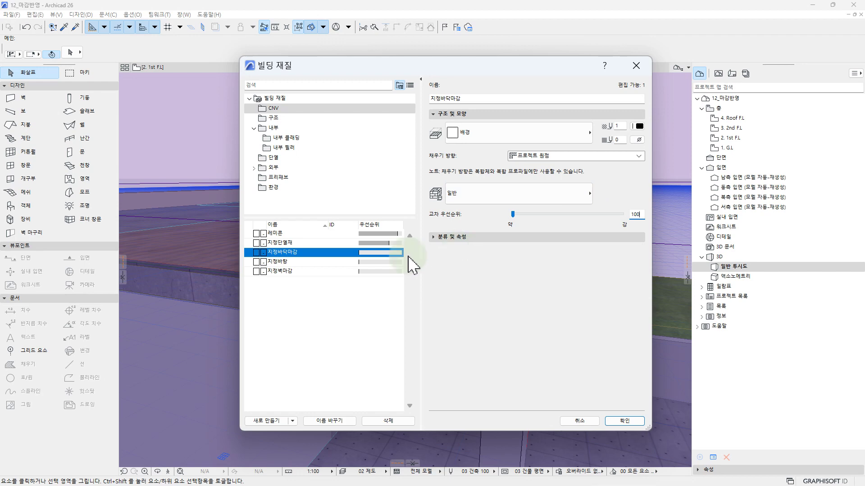
pyautogui.click(383, 261)
pyautogui.click(635, 215)
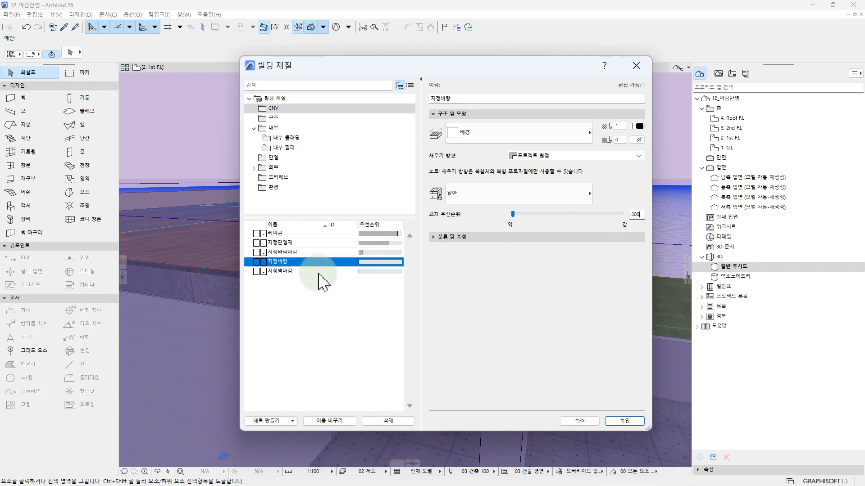
# Set the intersection priority of 지정벽마감 to 100 and apply the building material changes.
pyautogui.click(318, 273)
pyautogui.click(615, 215)
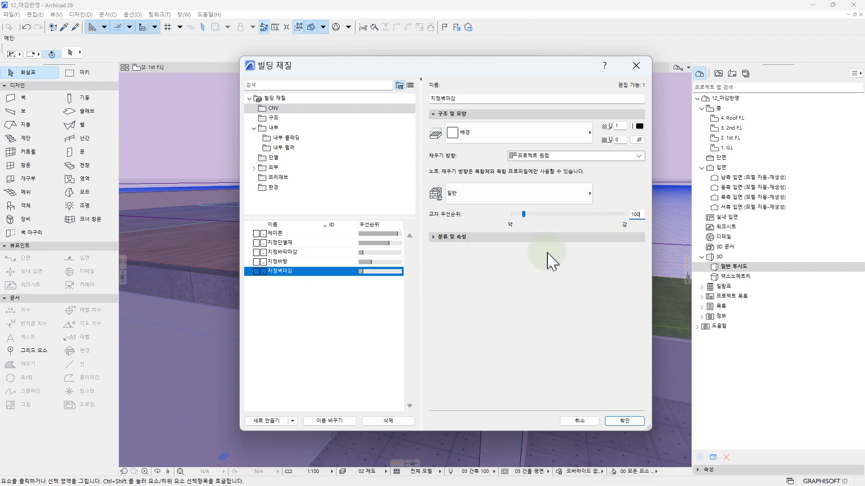
pyautogui.click(383, 288)
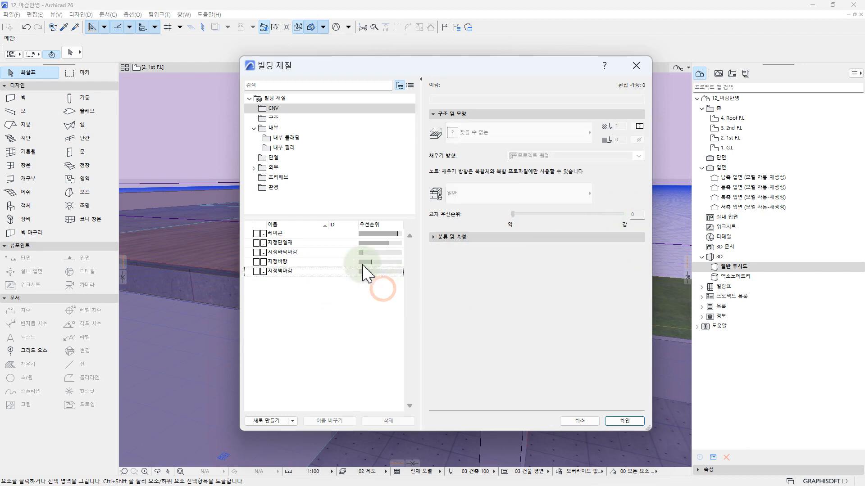
pyautogui.click(309, 272)
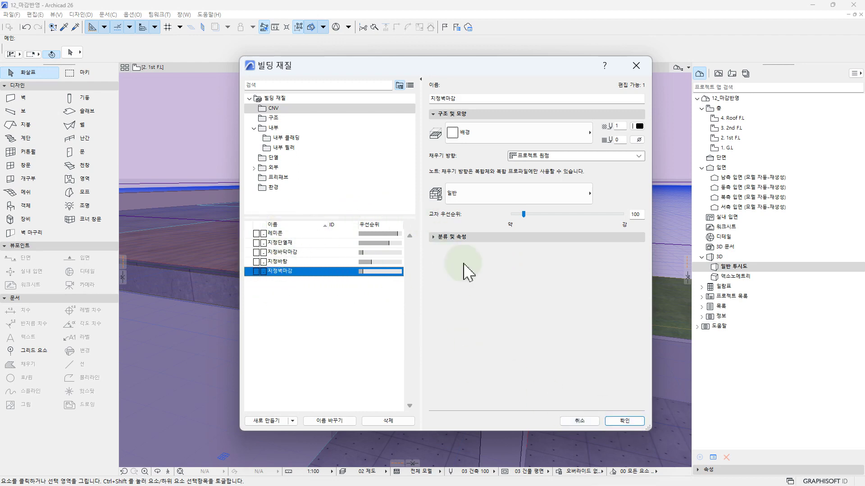
pyautogui.click(631, 421)
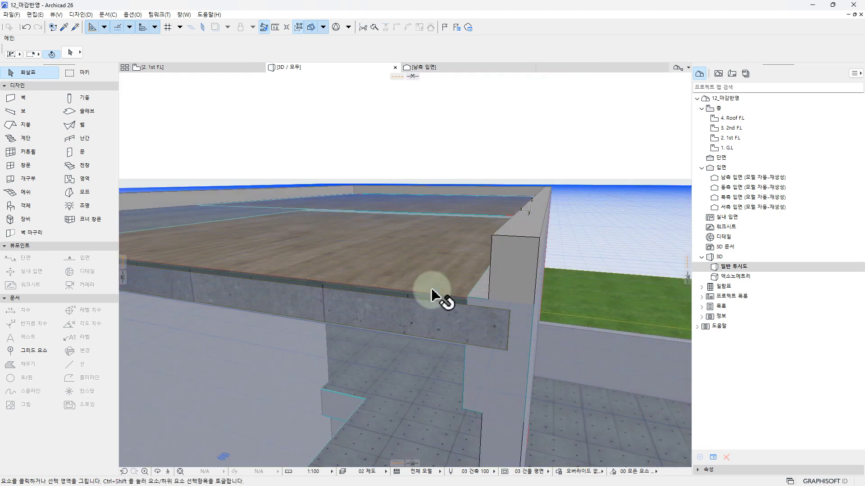
# Examine the wood-finished roof slab and its edge layers in the 3D view, and clear the selection.
pyautogui.scroll(-5, 440, 312)
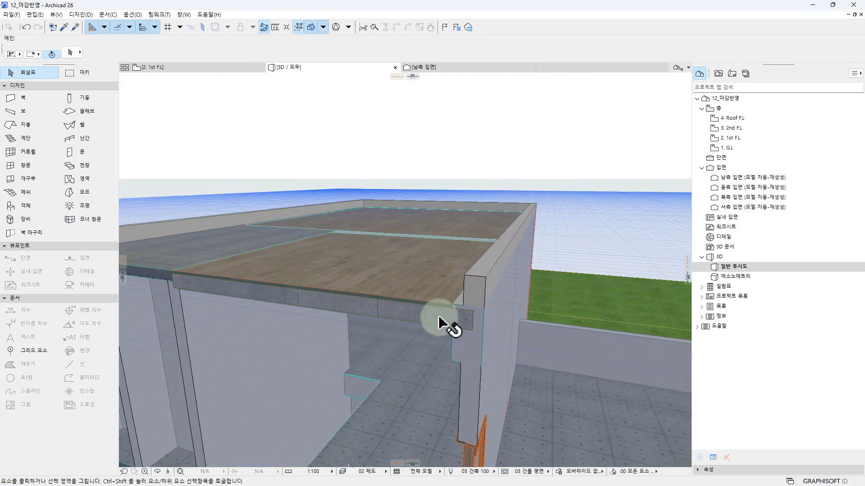
pyautogui.keyDown('shift'); pyautogui.moveTo(449, 324); pyautogui.dragTo(397, 344, button='middle'); pyautogui.keyUp('shift')
pyautogui.click(418, 314)
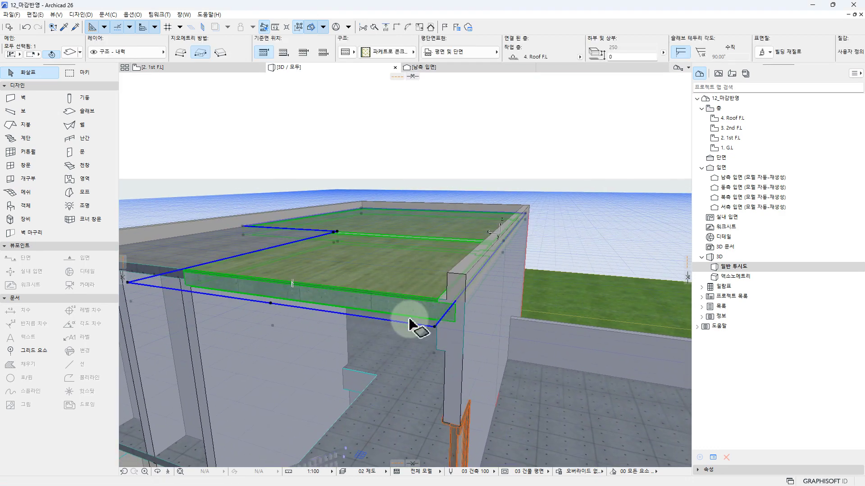
pyautogui.click(412, 308)
pyautogui.click(413, 307)
pyautogui.click(375, 184)
pyautogui.click(400, 294)
pyautogui.press('Escape')
pyautogui.click(117, 27)
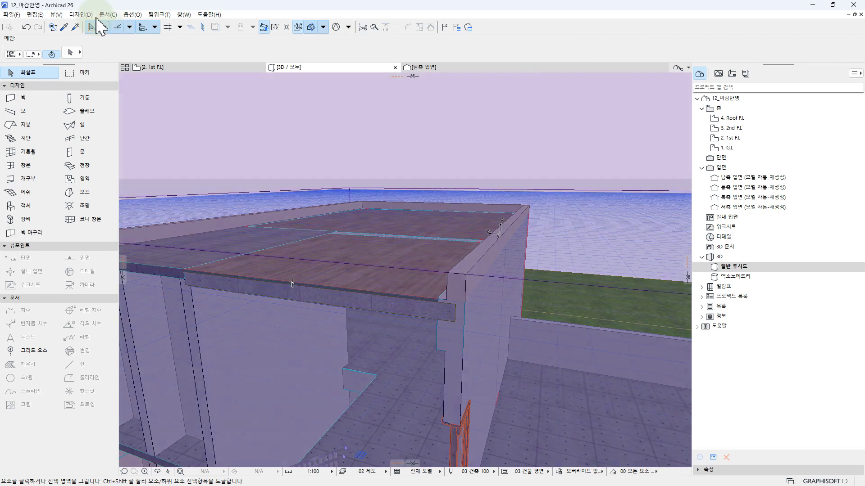
# Open the composite structure settings and enlarge the folder tree area above the composite list.
pyautogui.click(135, 14)
pyautogui.moveTo(149, 26)
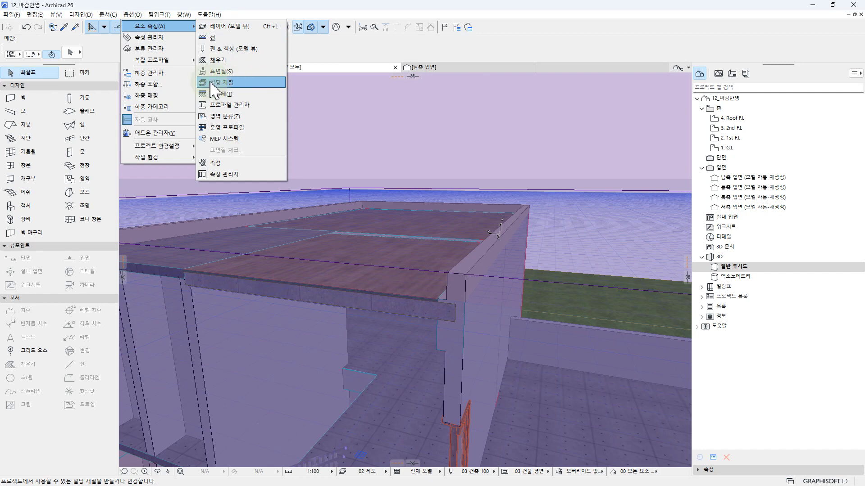
pyautogui.click(233, 94)
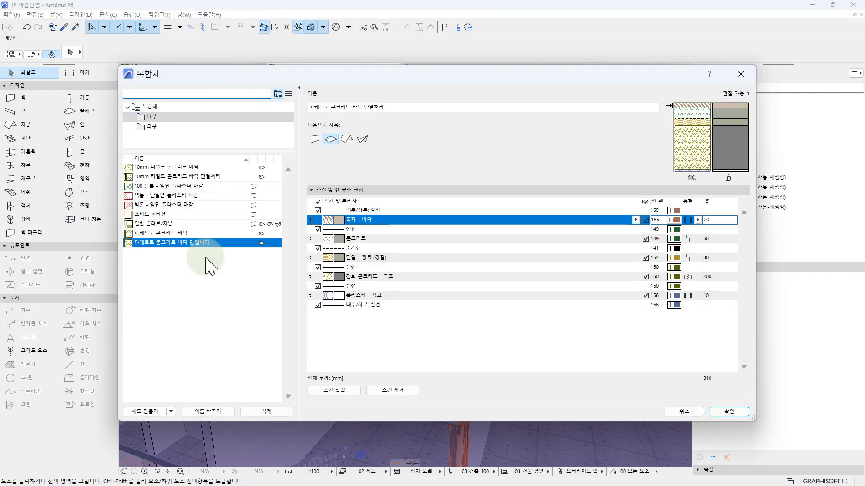
pyautogui.moveTo(231, 152); pyautogui.dragTo(236, 262)
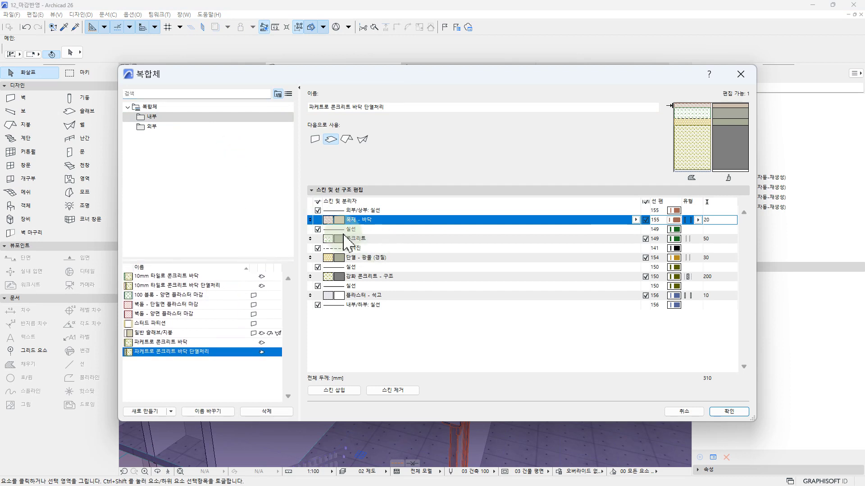
pyautogui.click(212, 167)
# Create a folder named CNV at the top level of the composites.
pyautogui.click(149, 108)
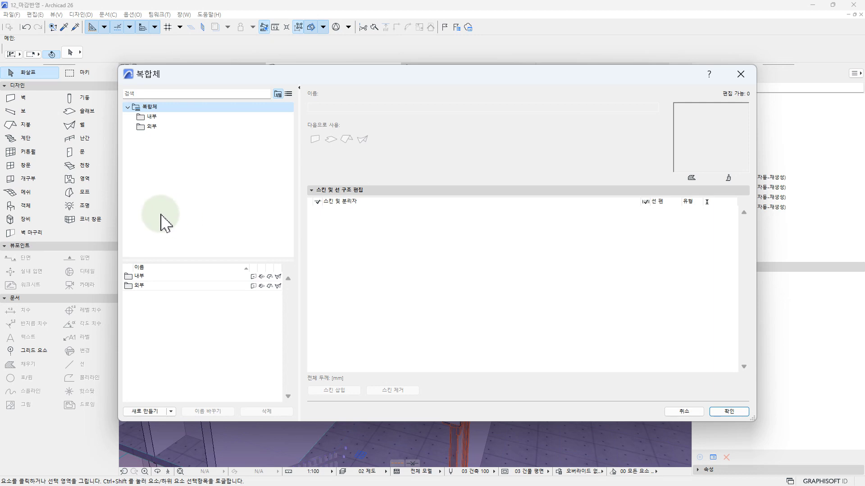
pyautogui.rightClick(154, 110)
pyautogui.click(175, 115)
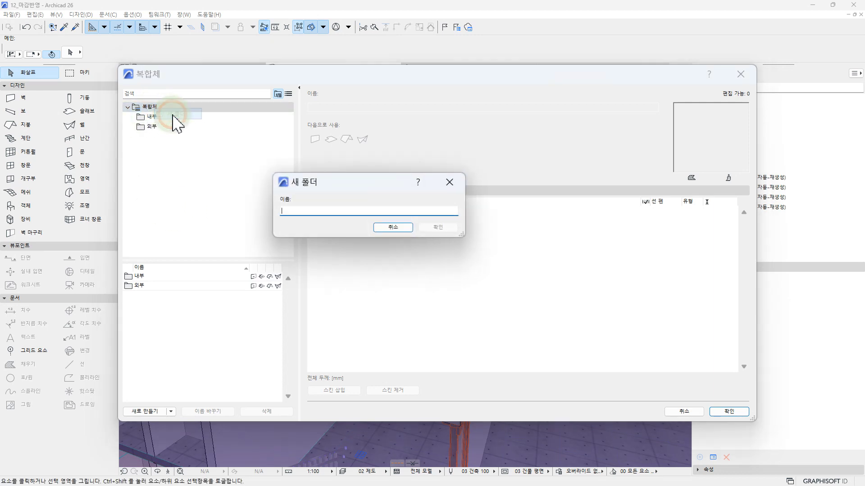
pyautogui.press('Return')
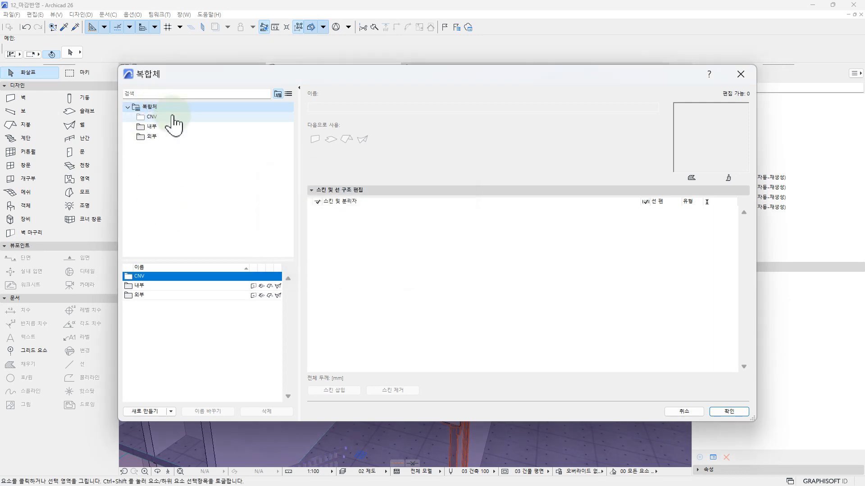
# Create a new composite from scratch in the CNV folder and name it __.
pyautogui.click(181, 118)
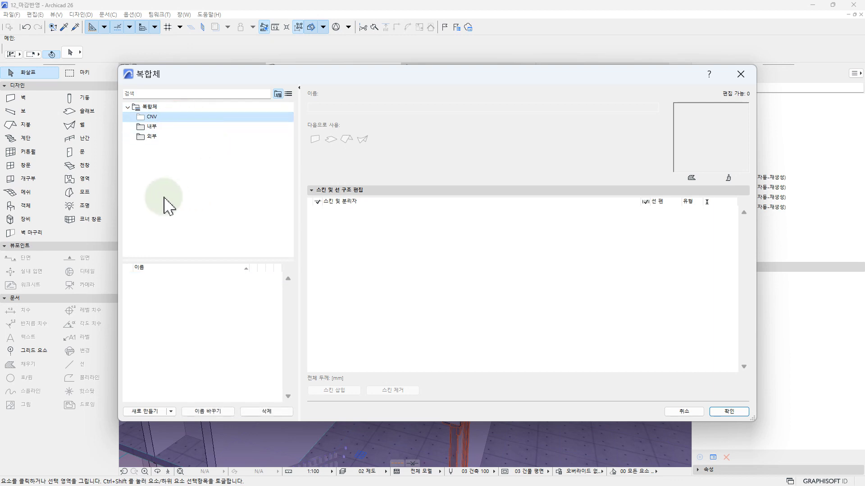
pyautogui.click(193, 326)
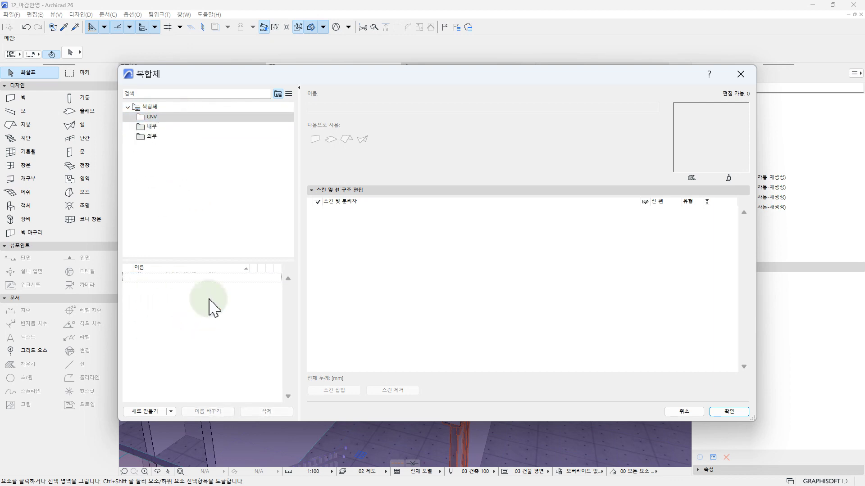
pyautogui.click(171, 412)
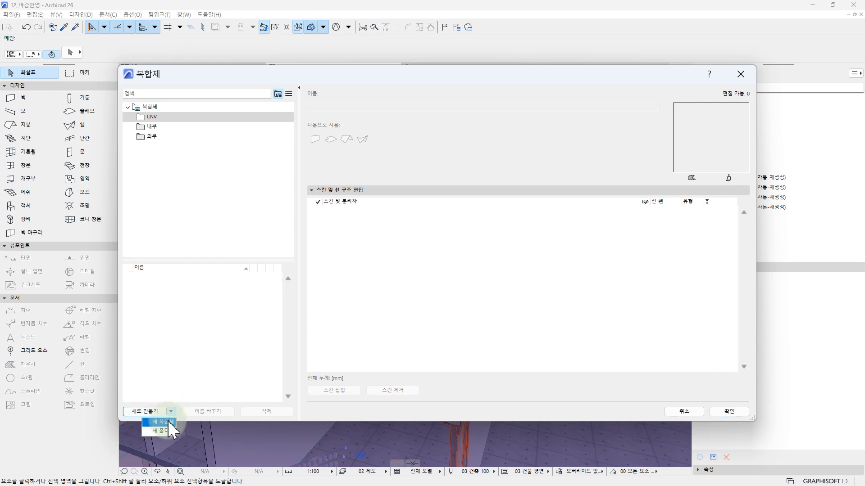
pyautogui.click(160, 422)
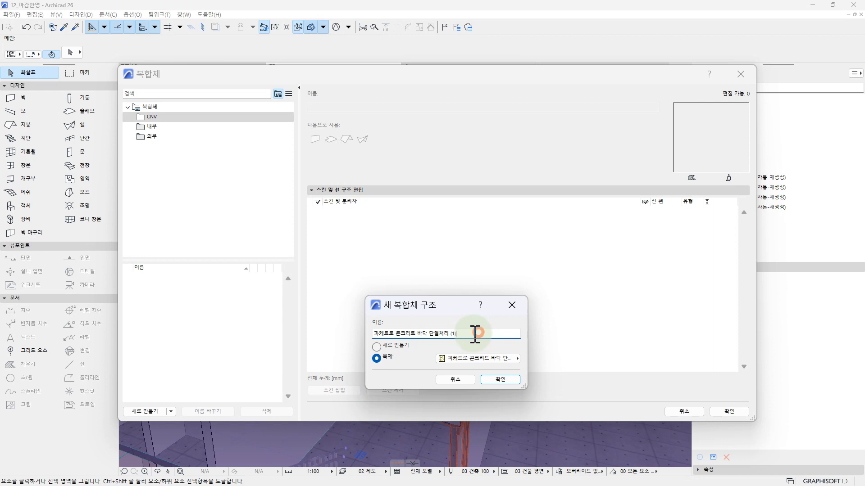
pyautogui.press('BackSpace')
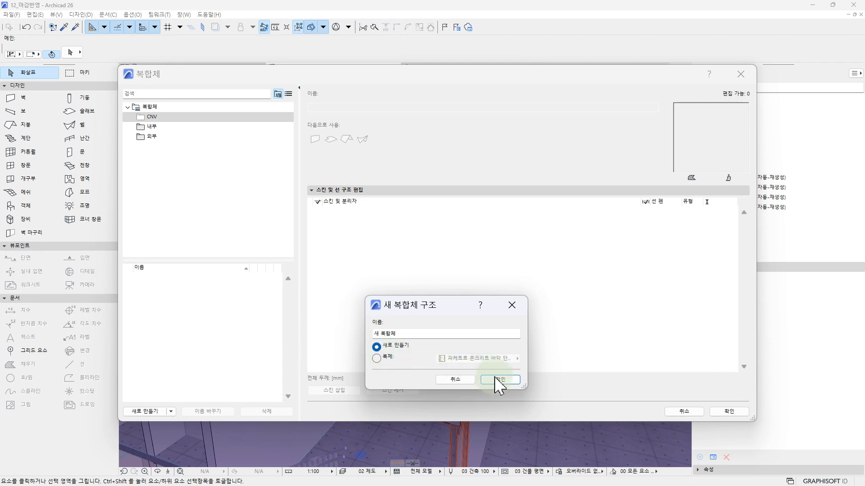
pyautogui.click(418, 335)
pyautogui.press('BackSpace')
pyautogui.write('__')
pyautogui.click(500, 379)
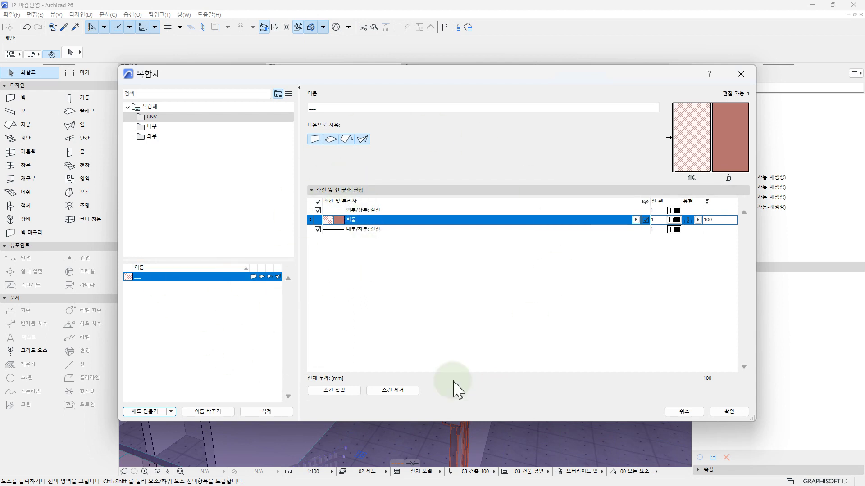
pyautogui.moveTo(347, 76); pyautogui.dragTo(383, 73)
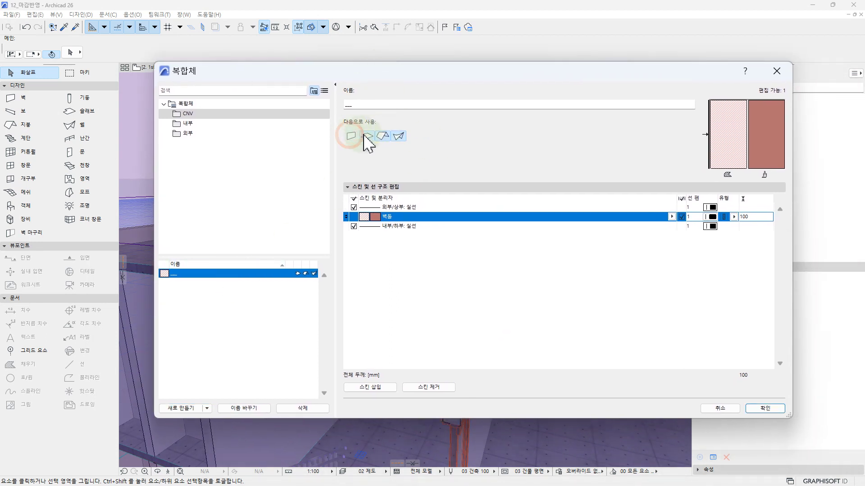
pyautogui.click(398, 135)
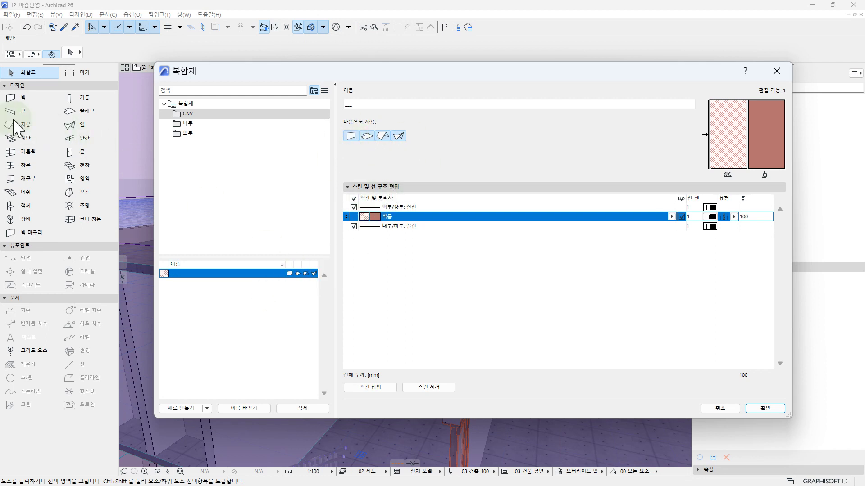
pyautogui.moveTo(299, 274)
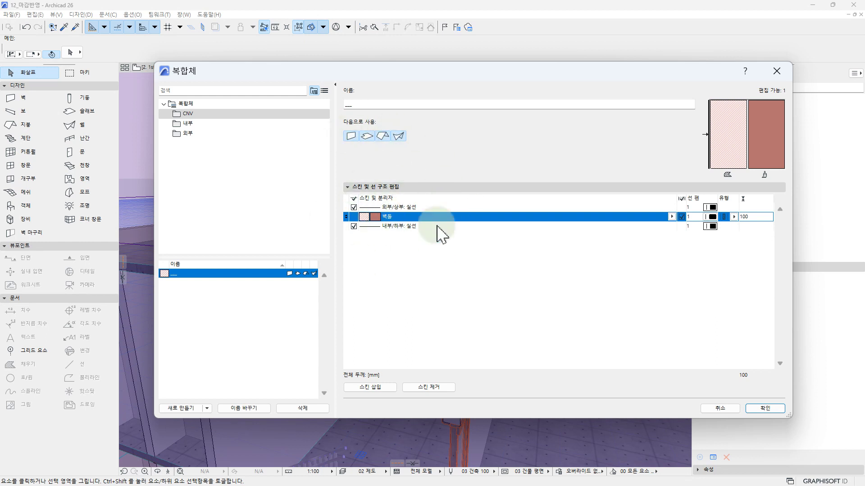
# Insert five additional brick skins into the new composite's structure.
pyautogui.click(376, 388)
pyautogui.click(377, 388)
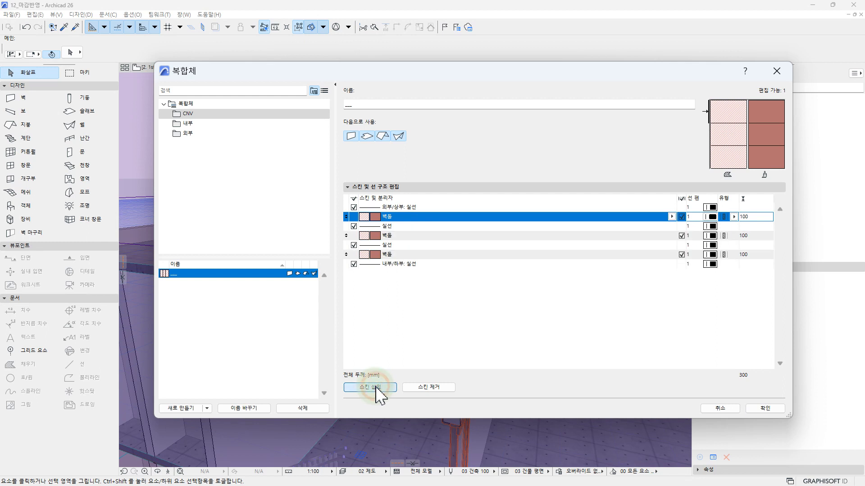
pyautogui.click(376, 388)
pyautogui.click(377, 388)
pyautogui.click(376, 388)
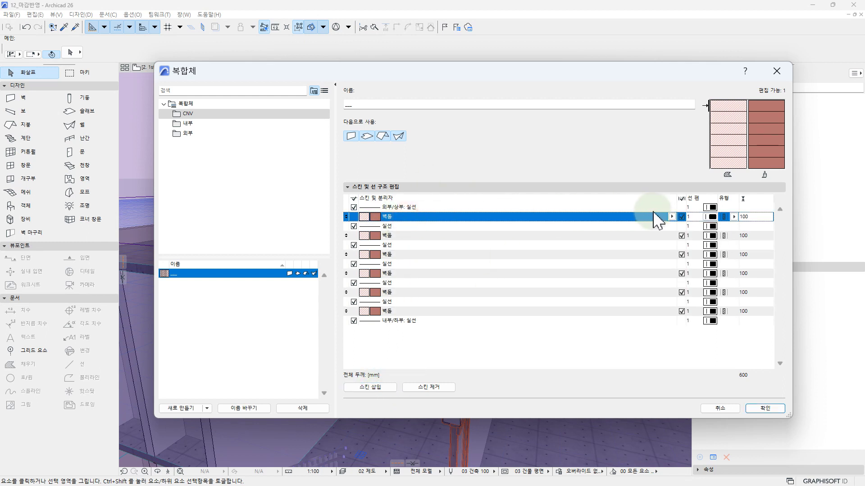
# Assign the 지정벽마감 material from the CNV folder to the first skin of the composite.
pyautogui.click(672, 217)
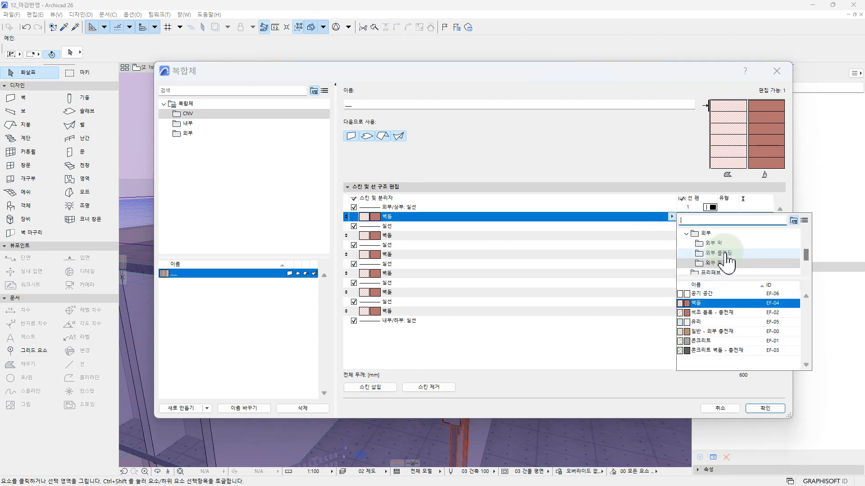
pyautogui.click(705, 243)
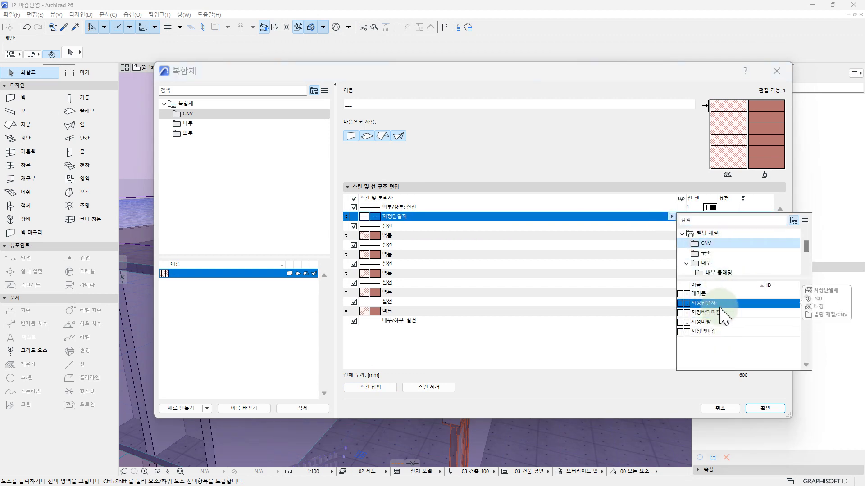
pyautogui.click(717, 322)
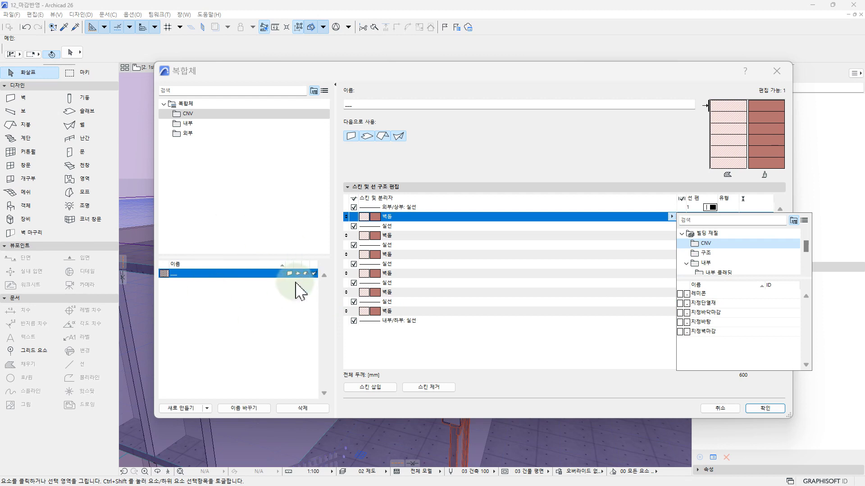
pyautogui.click(705, 332)
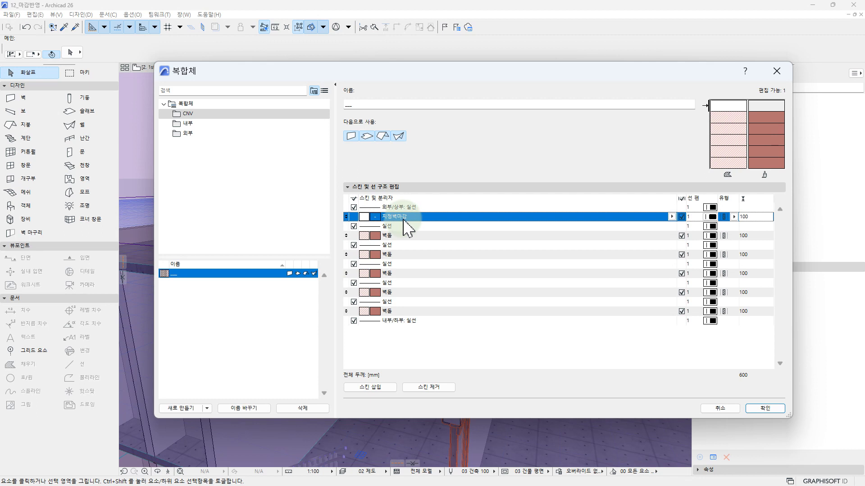
# Assign the 지정바탕 material from the CNV folder to the second skin.
pyautogui.click(409, 235)
pyautogui.click(671, 236)
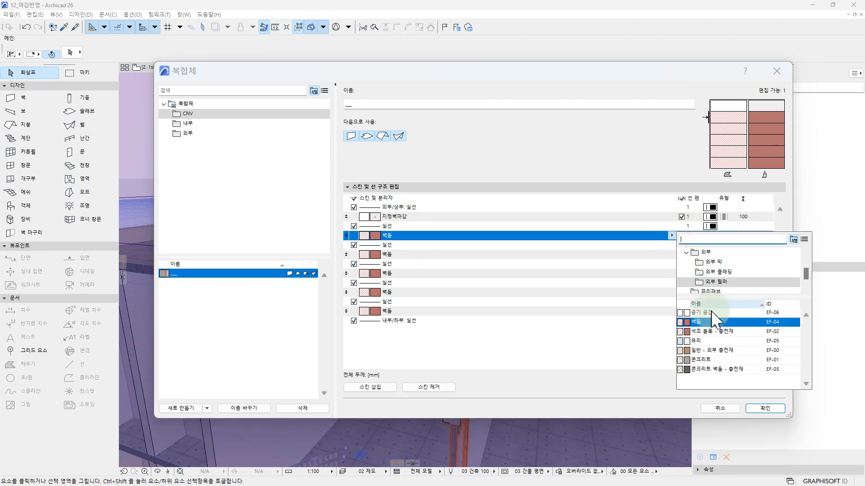
pyautogui.click(640, 236)
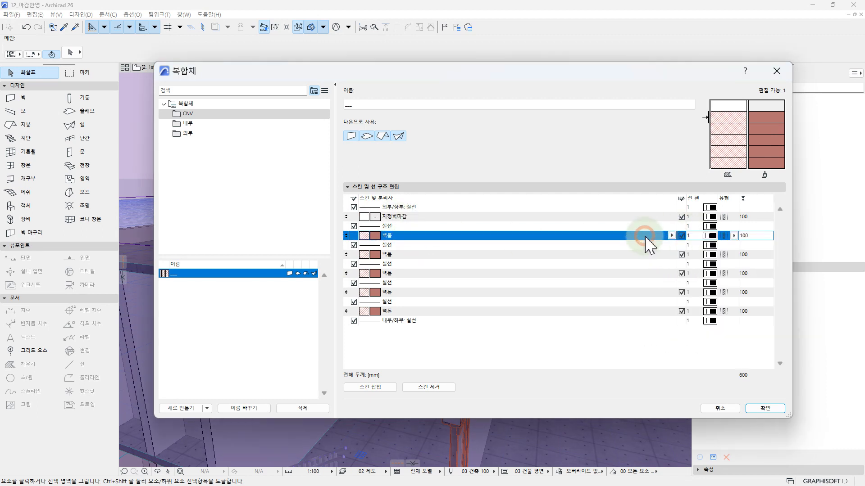
pyautogui.click(671, 235)
pyautogui.click(707, 264)
pyautogui.click(720, 313)
pyautogui.click(716, 340)
pyautogui.click(716, 341)
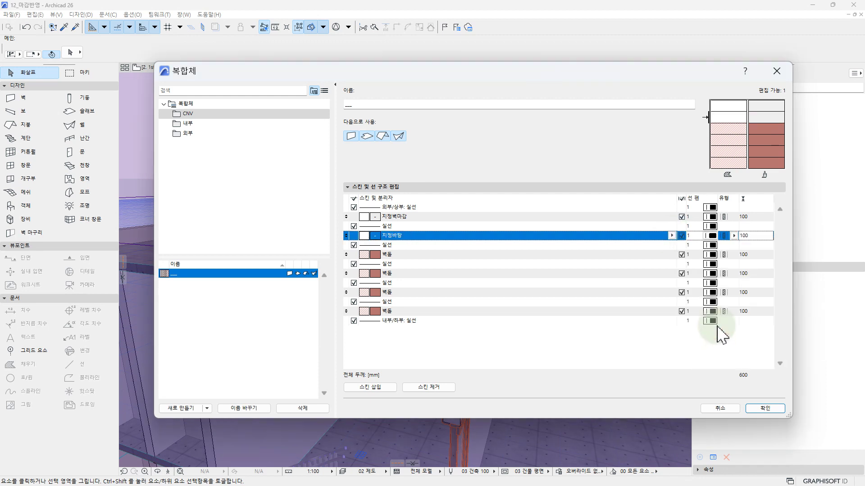
# Set the second skin's material to 지정단열재 from the CNV folder.
pyautogui.click(672, 255)
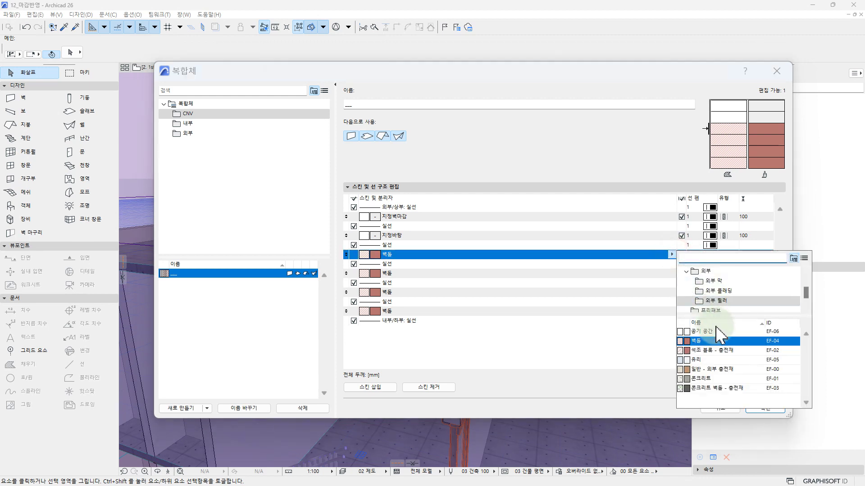
pyautogui.scroll(-1, 720, 297)
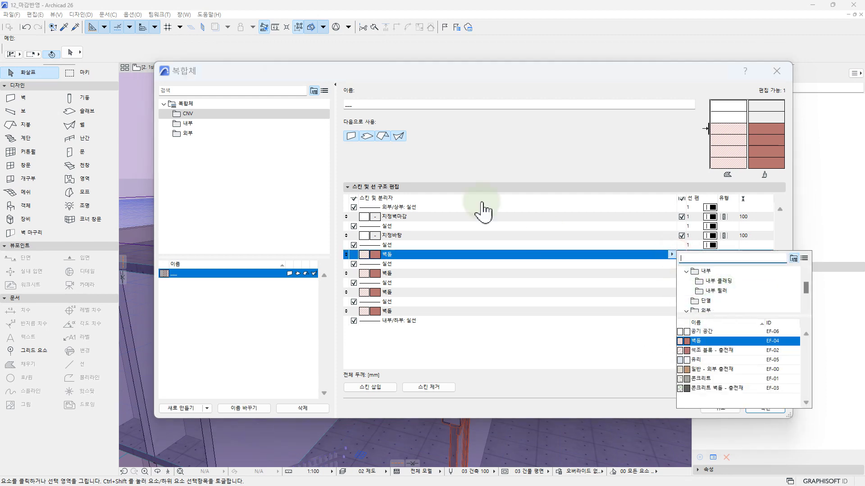
pyautogui.click(389, 247)
pyautogui.click(449, 235)
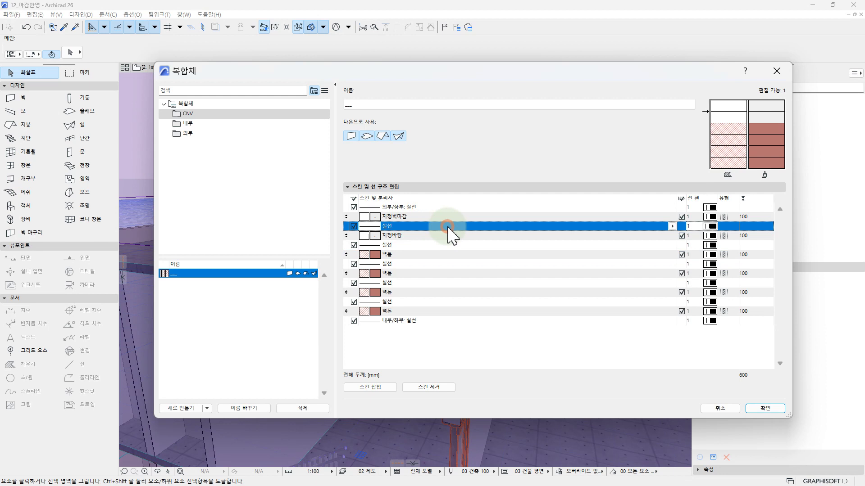
pyautogui.click(666, 234)
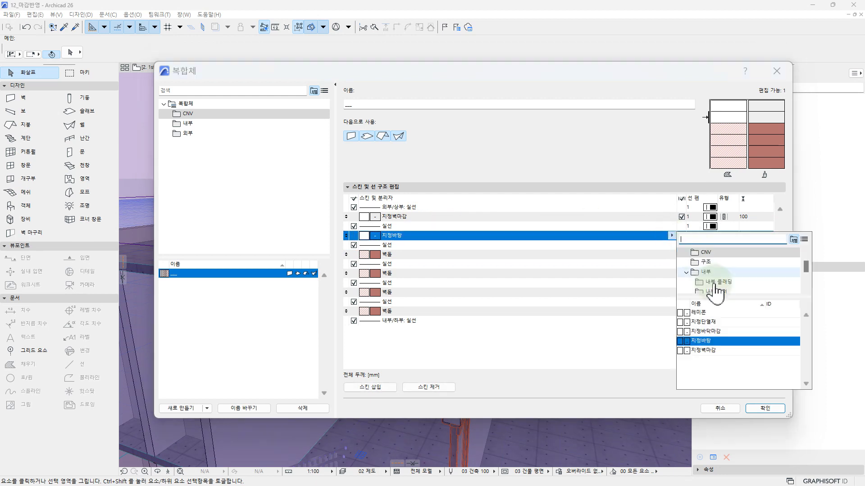
pyautogui.click(710, 323)
# Assign the 레미콘 material from the CNV folder to the third skin.
pyautogui.click(672, 255)
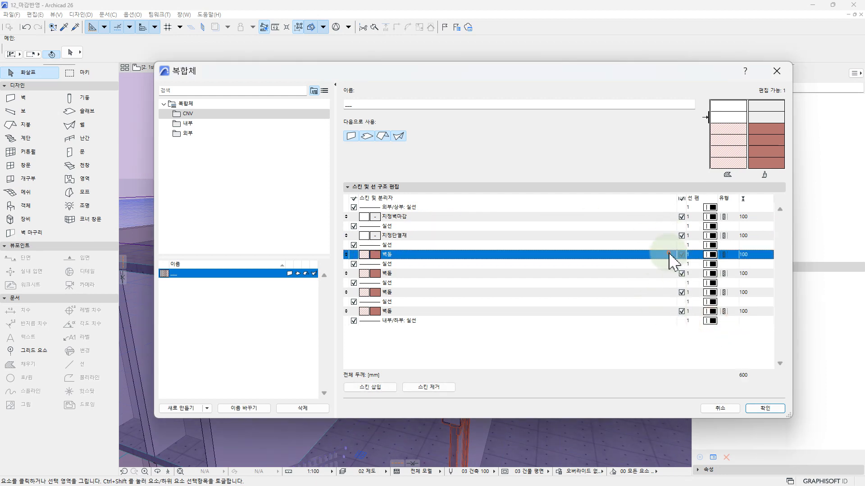
pyautogui.click(671, 254)
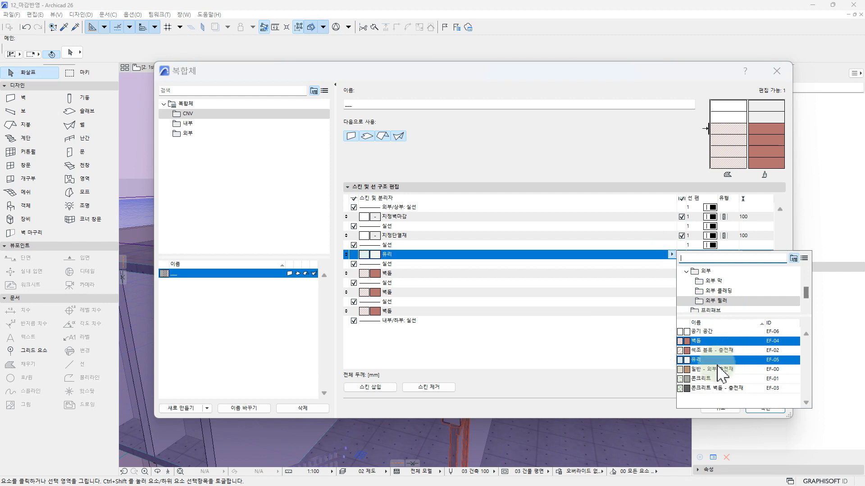
pyautogui.scroll(3, 715, 291)
pyautogui.click(713, 280)
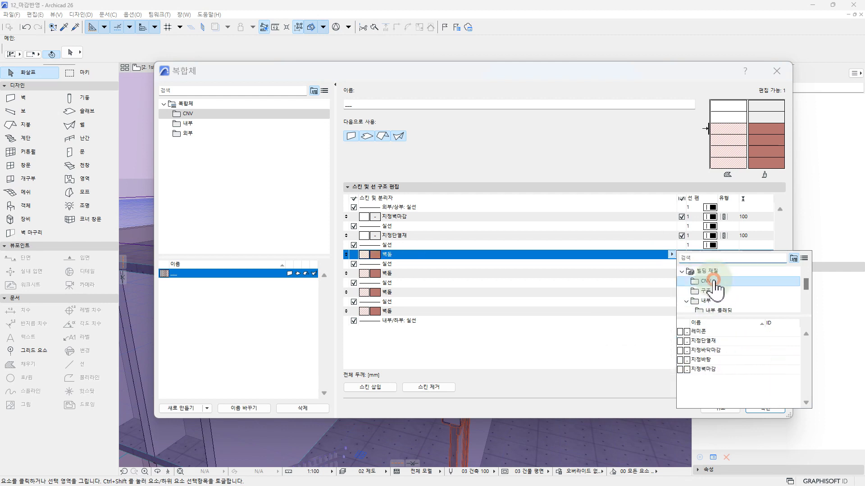
pyautogui.click(710, 341)
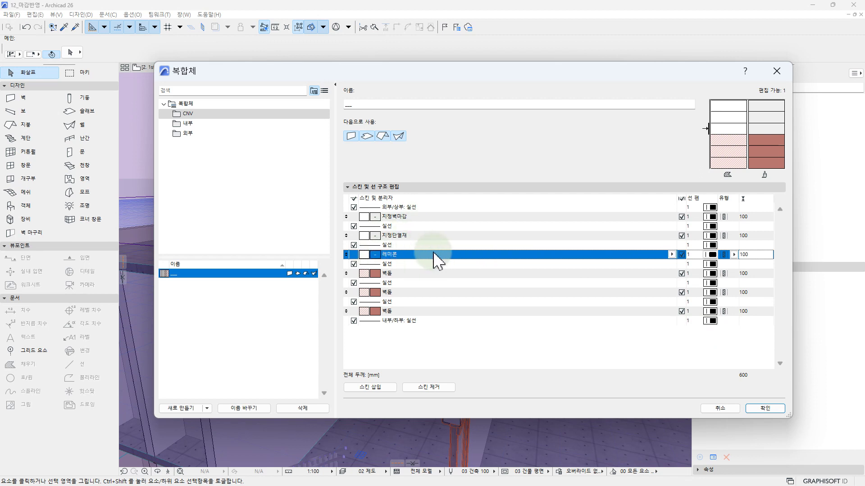
# Assign the 지정바탕 material from the CNV folder to the fourth skin.
pyautogui.click(421, 274)
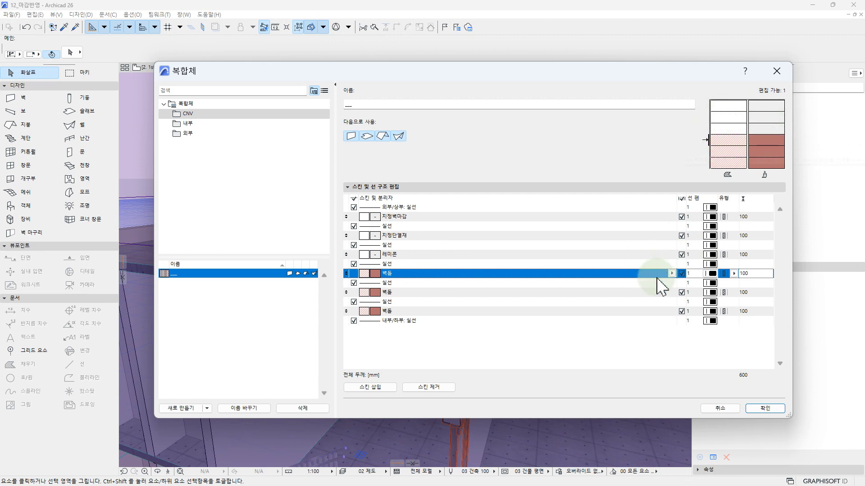
pyautogui.click(671, 274)
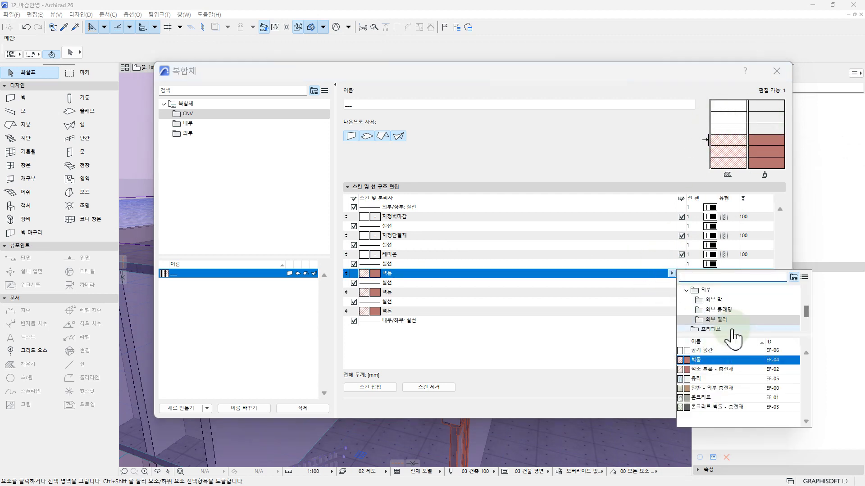
pyautogui.moveTo(747, 360)
pyautogui.scroll(5, 721, 307)
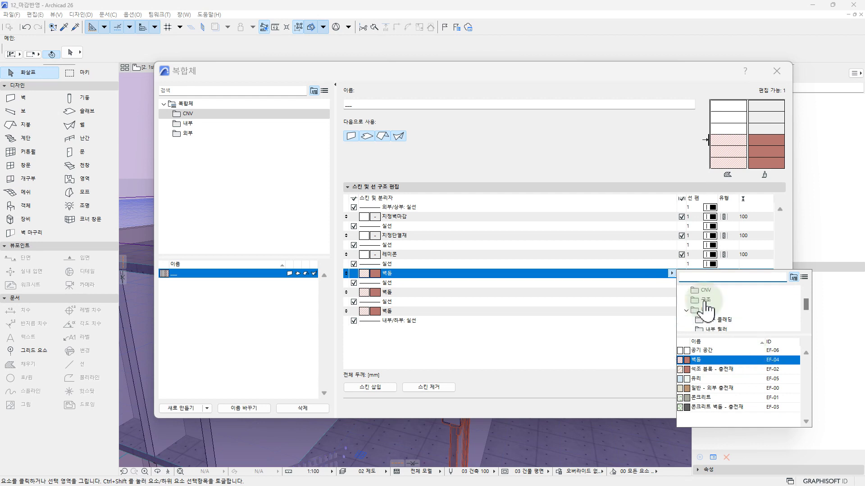
pyautogui.click(706, 300)
pyautogui.click(712, 378)
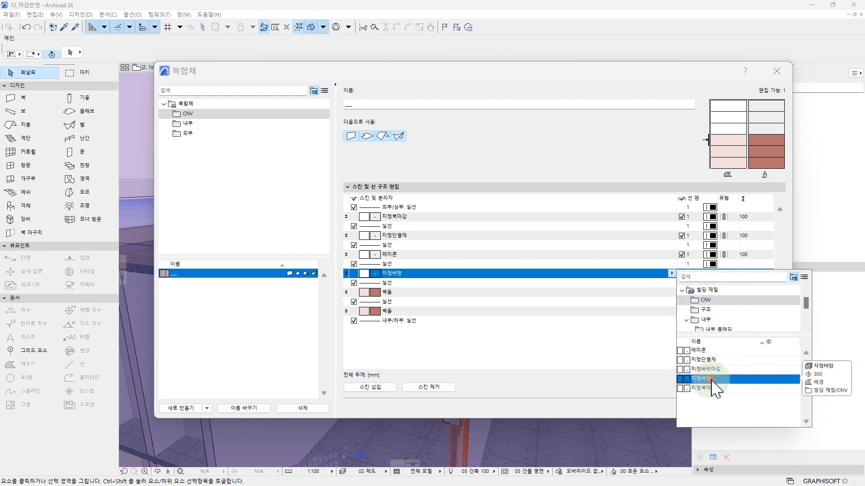
# Assign the CNV material 지정벽마감 to the fifth skin and remove the remaining brick skin at the end of the structure.
pyautogui.click(505, 293)
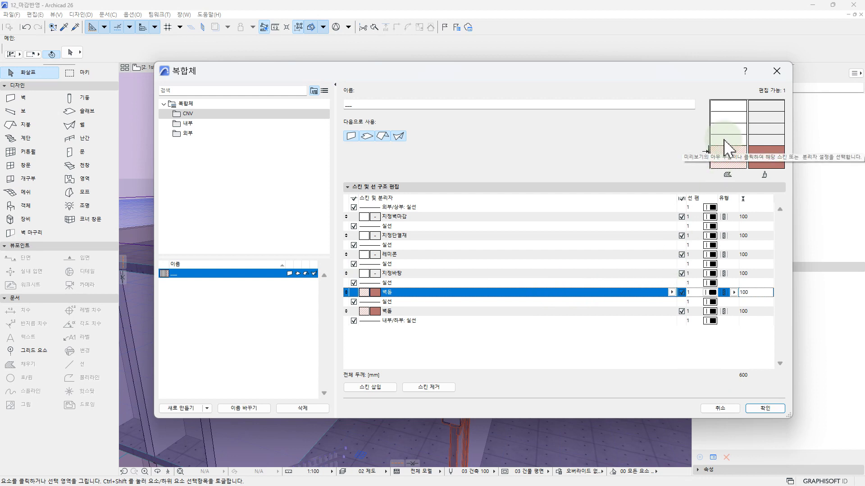
pyautogui.click(672, 293)
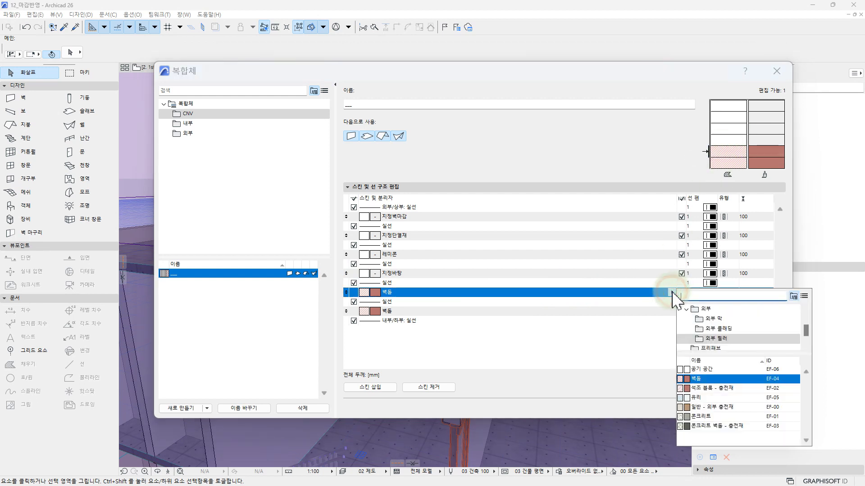
pyautogui.scroll(3, 728, 335)
pyautogui.click(706, 319)
pyautogui.click(705, 407)
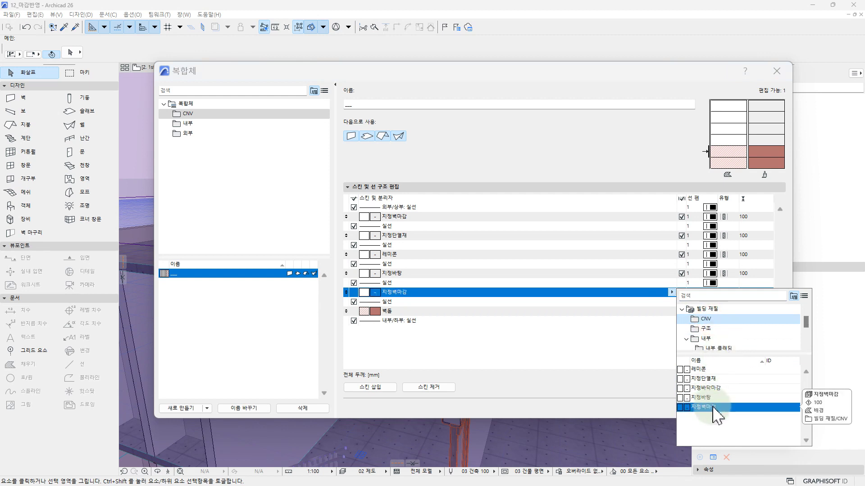
pyautogui.click(713, 408)
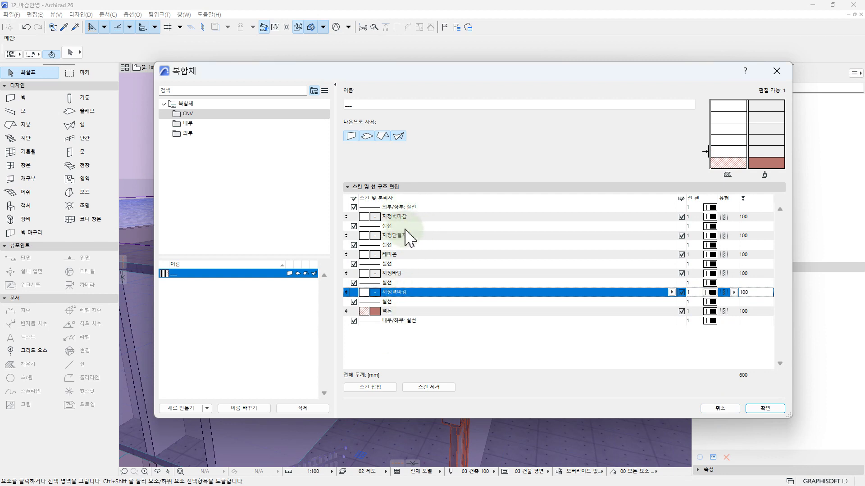
pyautogui.click(391, 311)
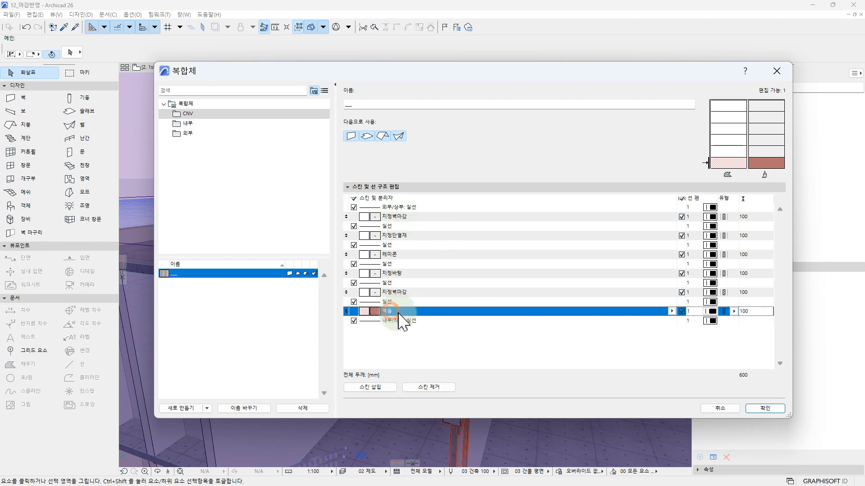
pyautogui.click(432, 389)
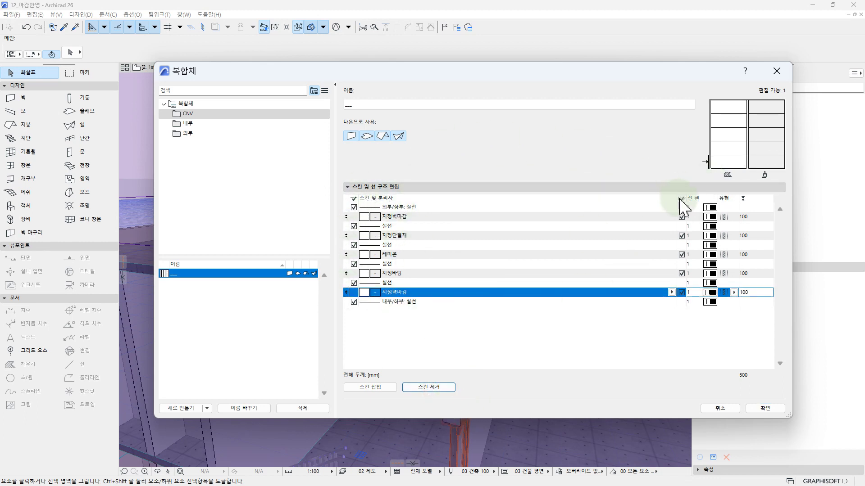
# Narrow the composite settings dialog and move it aside to uncover part of the 3D model.
pyautogui.moveTo(794, 169); pyautogui.dragTo(584, 193)
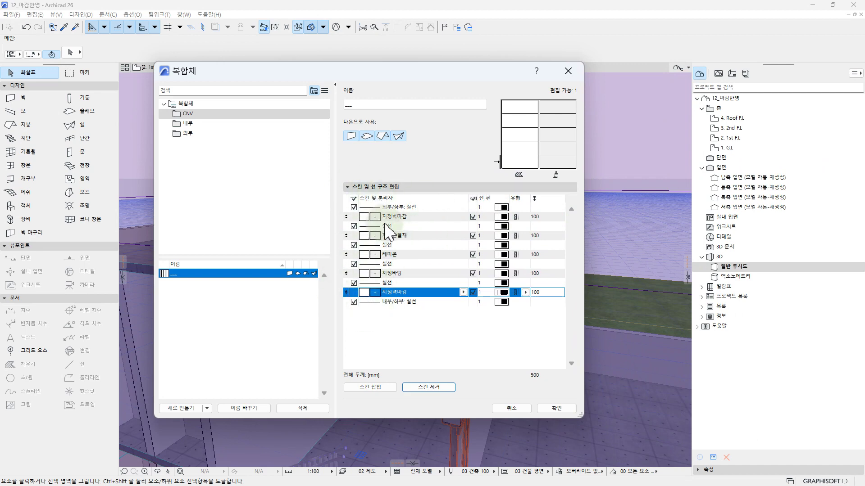
pyautogui.moveTo(433, 78); pyautogui.dragTo(638, 68)
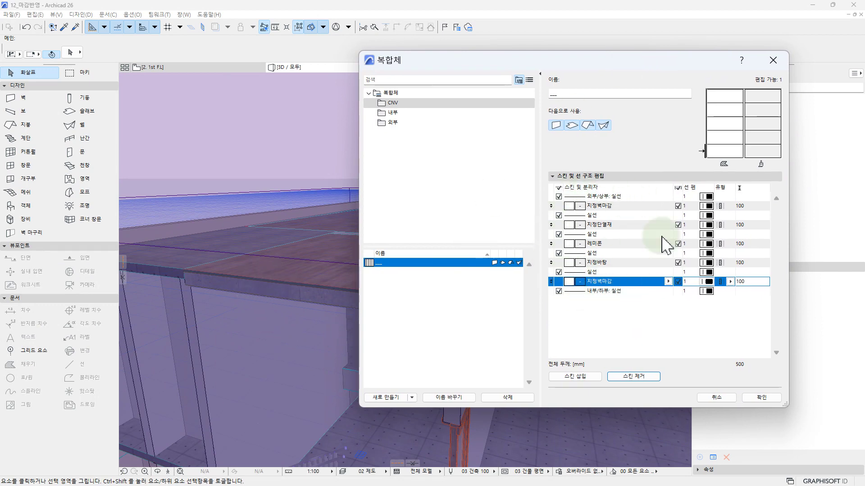
pyautogui.moveTo(663, 54); pyautogui.dragTo(573, 59)
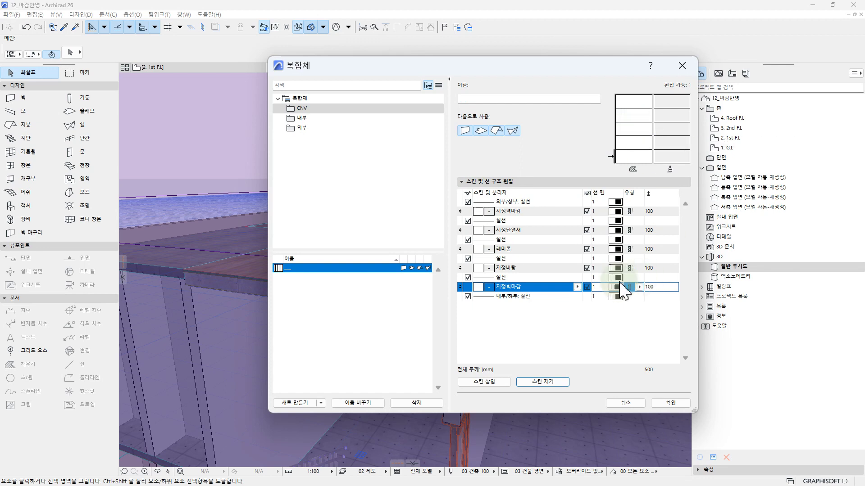
# Set the type of all skins except 레미콘 to finish (마감).
pyautogui.click(639, 247)
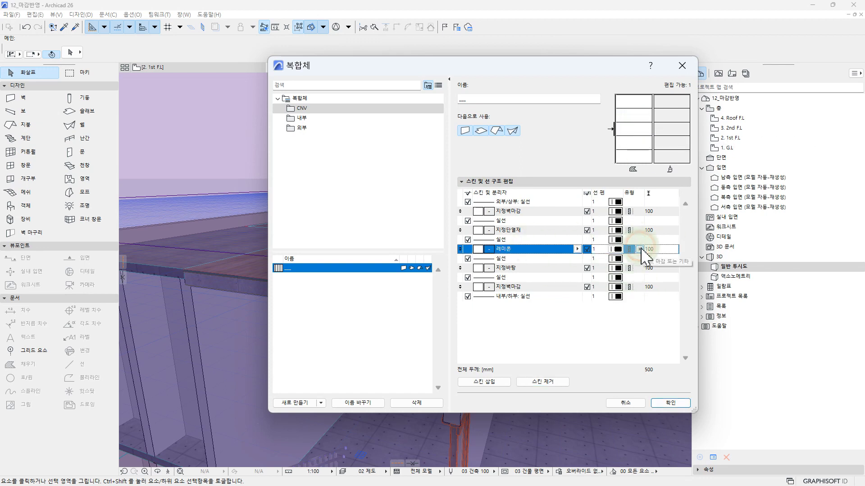
pyautogui.click(641, 268)
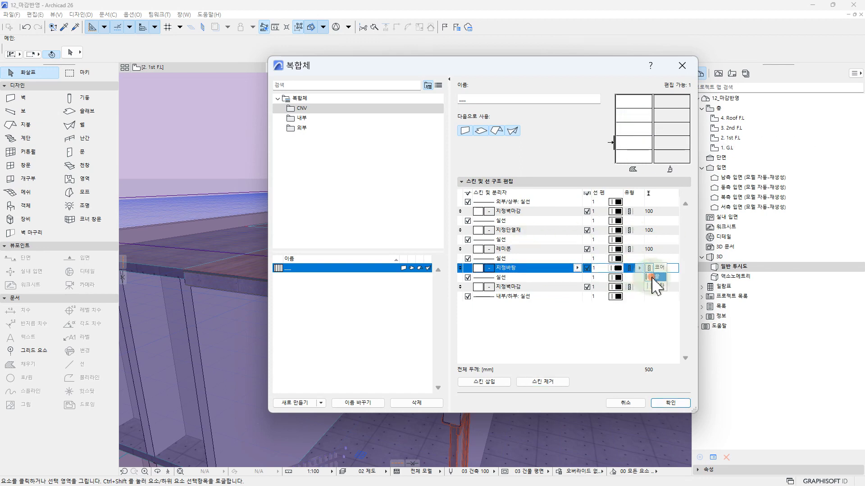
pyautogui.click(640, 230)
pyautogui.click(656, 238)
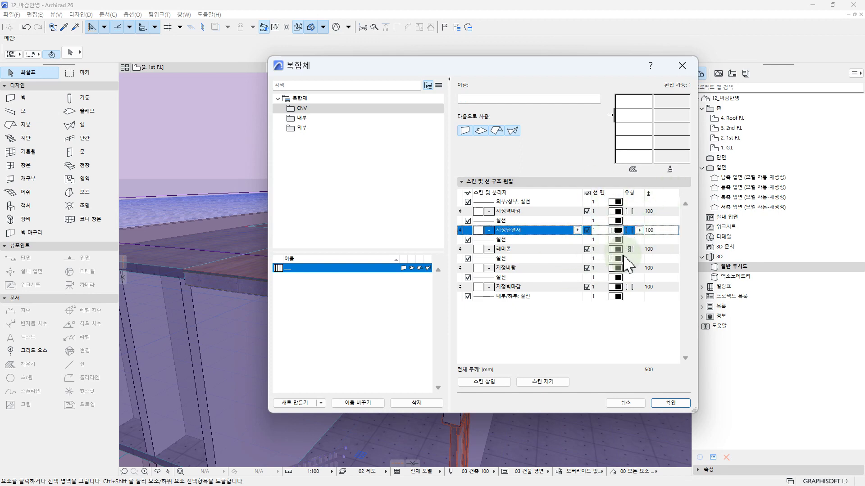
# Set the thickness of the outermost 지정벽마감 skin to 5 mm.
pyautogui.click(662, 211)
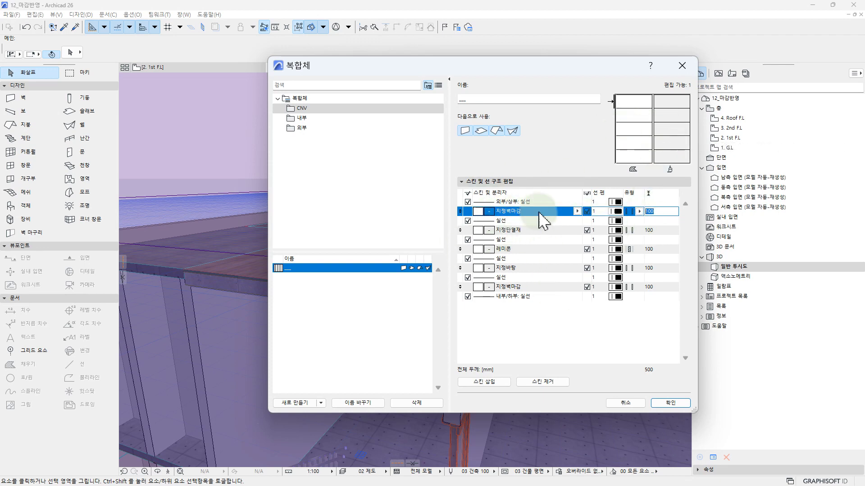
pyautogui.click(664, 211)
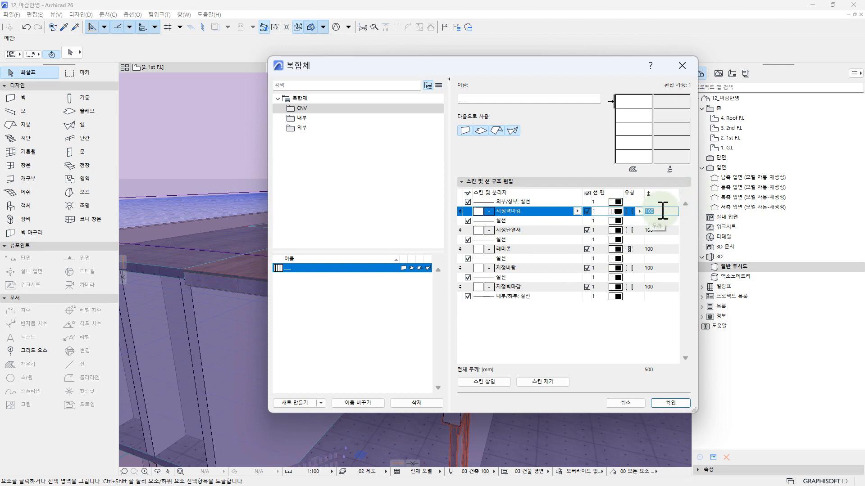
pyautogui.write('10')
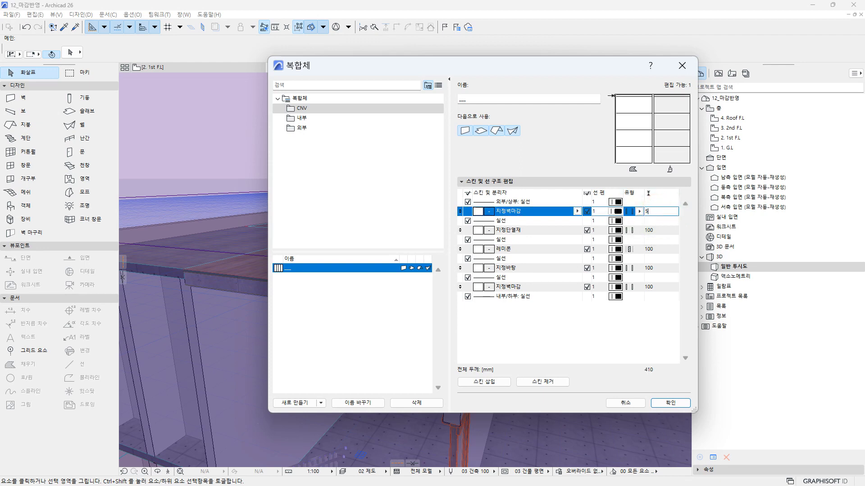
pyautogui.press('BackSpace')
pyautogui.press('BackSpace')
pyautogui.write('5')
# Set the thickness of the 레미콘 skin to 200 mm.
pyautogui.click(647, 230)
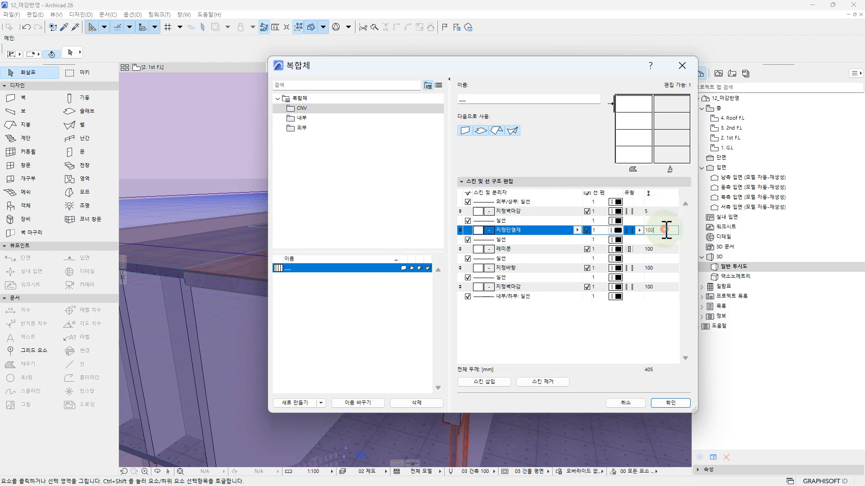
pyautogui.click(664, 249)
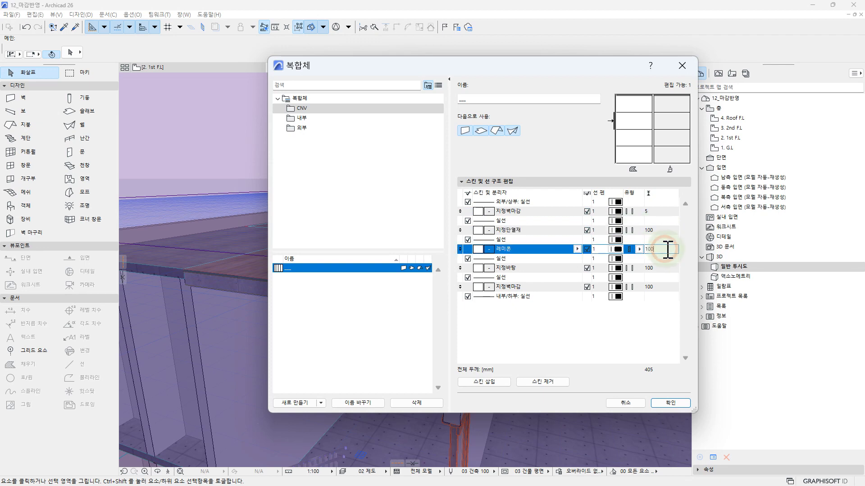
pyautogui.write('200')
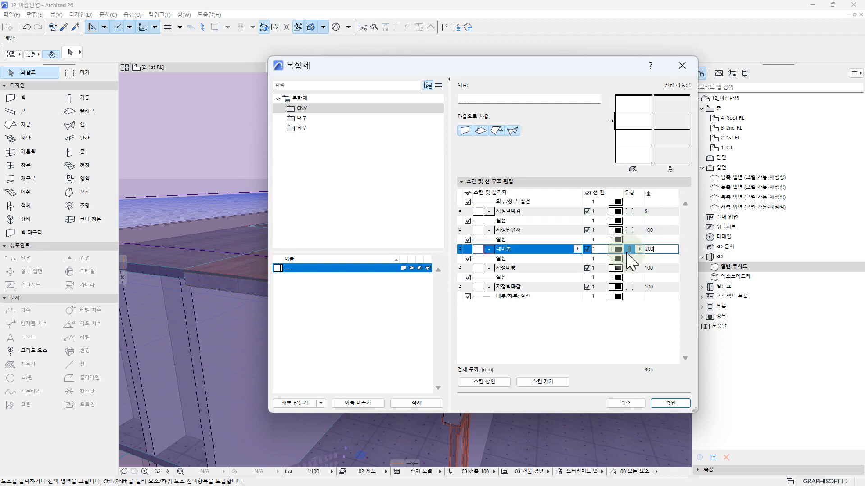
pyautogui.click(670, 230)
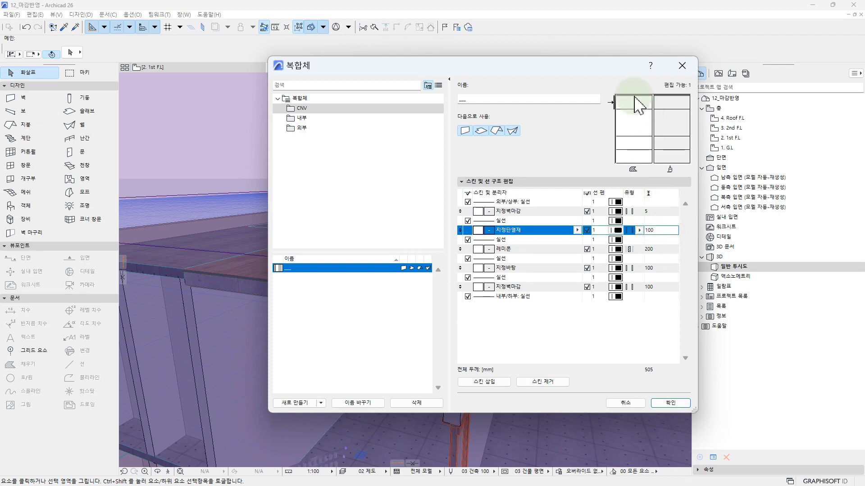
pyautogui.click(651, 250)
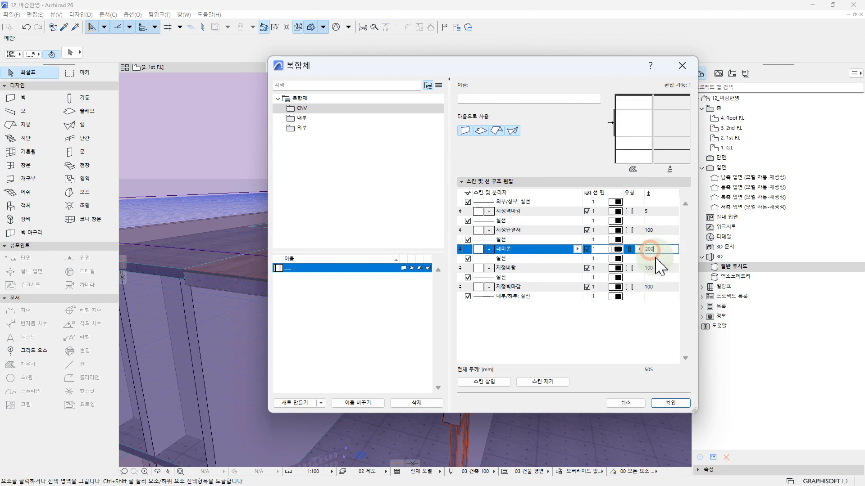
# Set the 지정바탕 skin to 50 mm and the innermost 지정벽마감 skin to 10 mm, and confirm the composite settings.
pyautogui.click(664, 267)
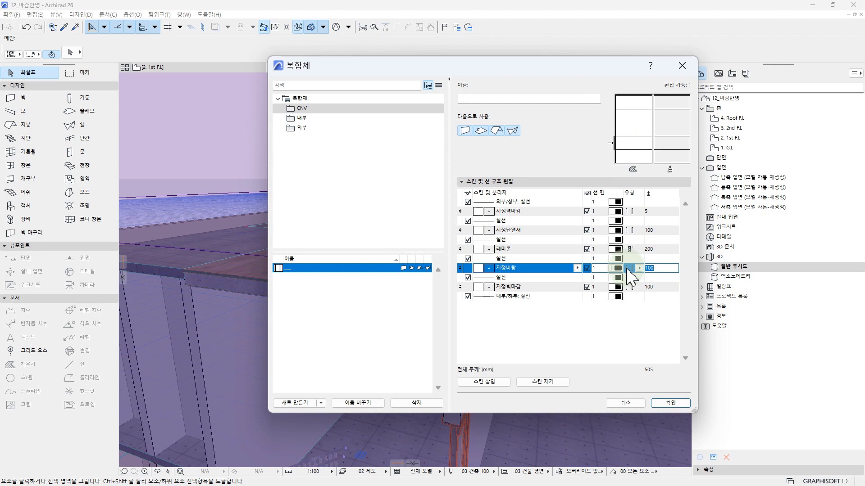
pyautogui.write('50')
pyautogui.click(662, 287)
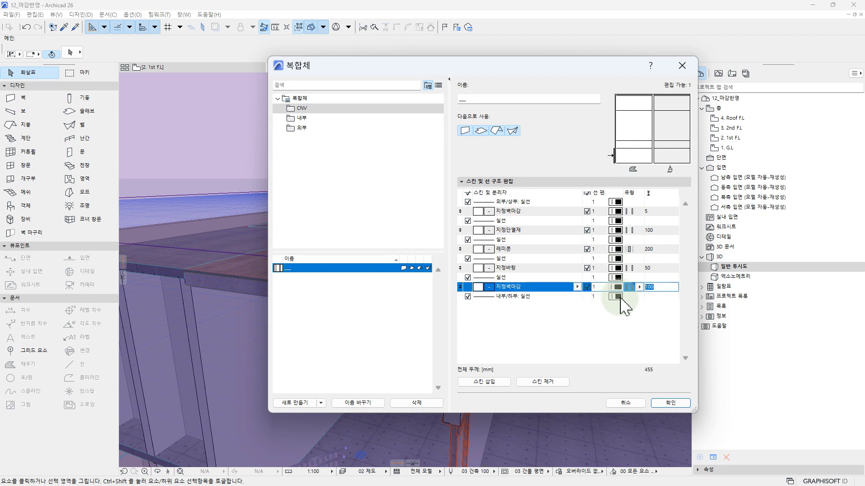
pyautogui.write('1')
pyautogui.press('Return')
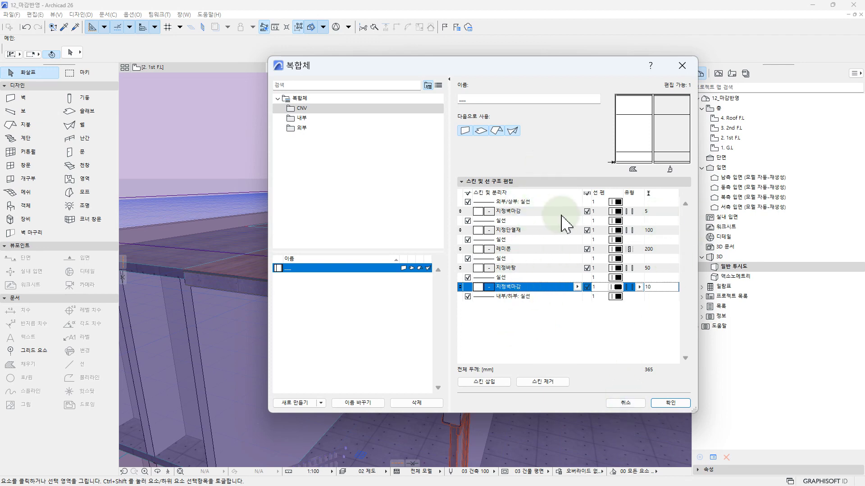
pyautogui.moveTo(409, 62); pyautogui.dragTo(446, 92)
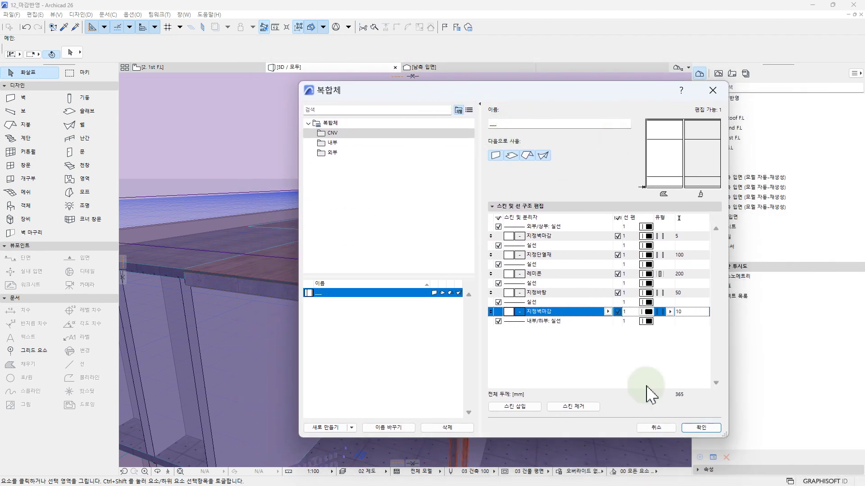
pyautogui.click(702, 428)
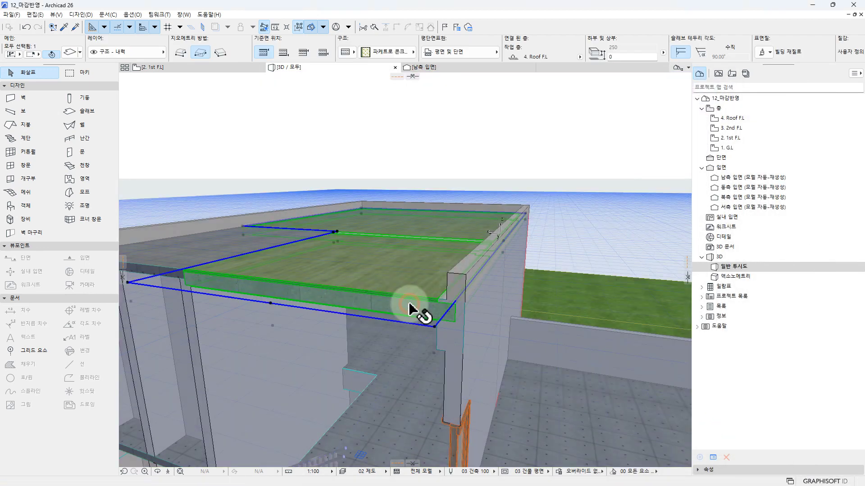
# Check the composites in the CNV folder that are available for the roof slab.
pyautogui.click(461, 290)
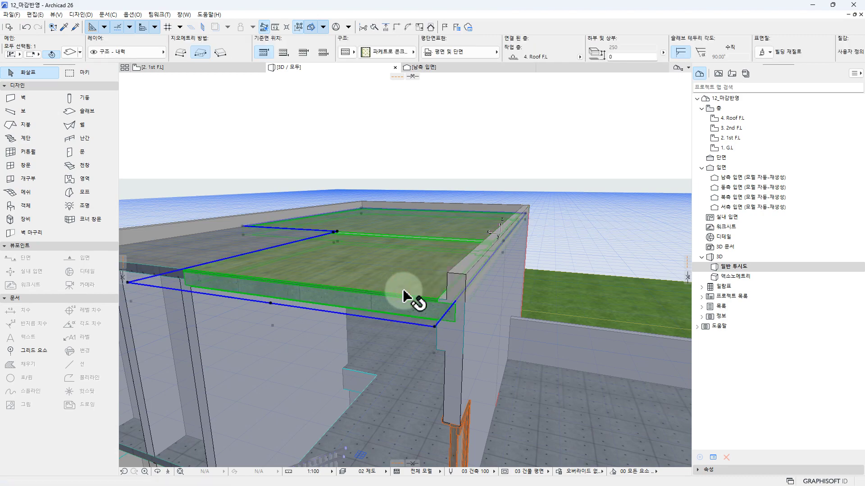
pyautogui.click(494, 235)
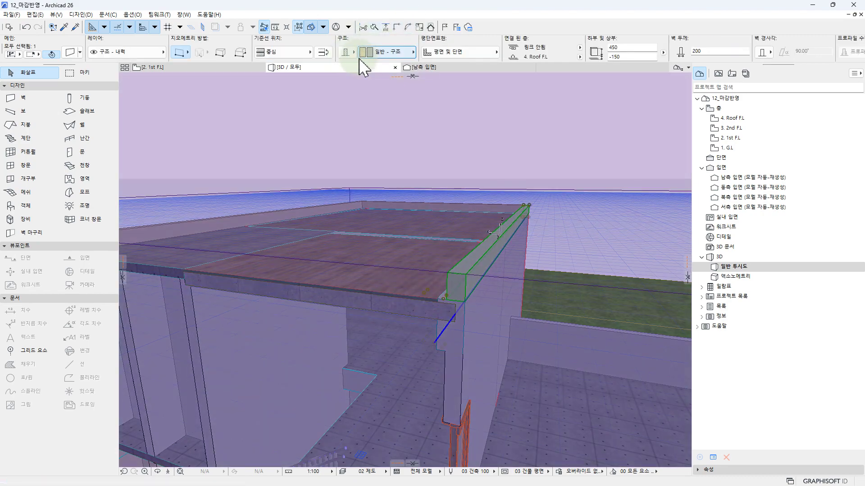
pyautogui.click(432, 245)
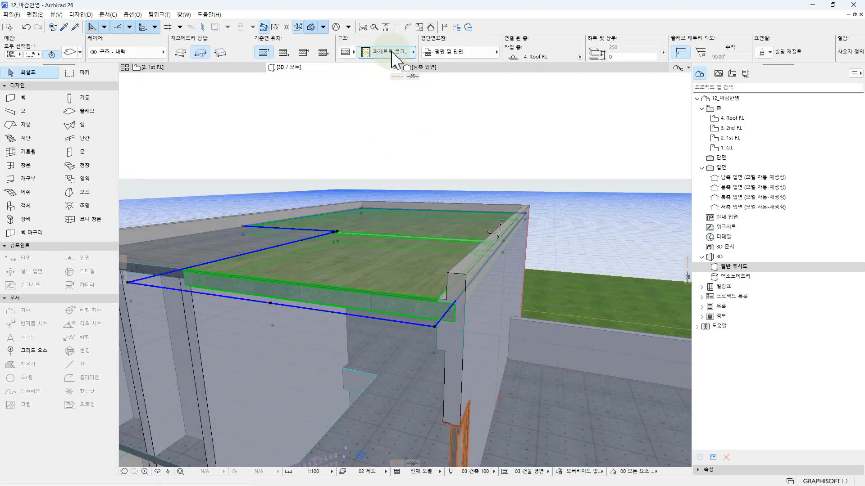
pyautogui.click(390, 52)
pyautogui.click(446, 76)
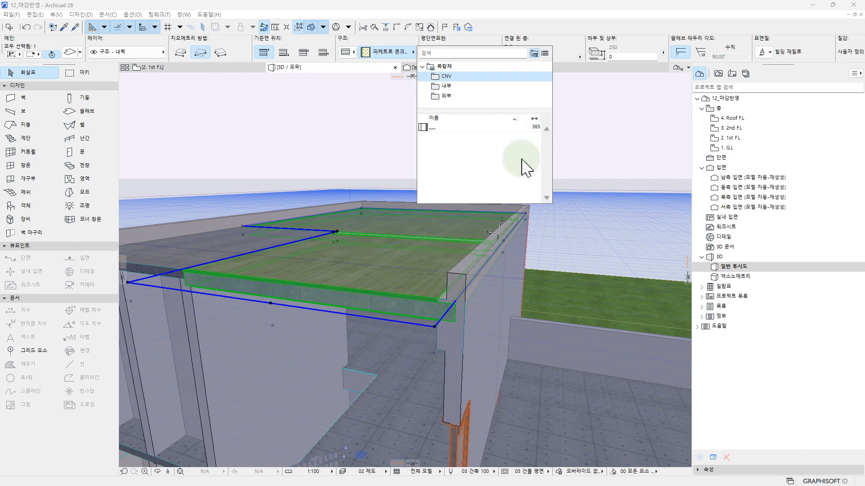
pyautogui.click(408, 112)
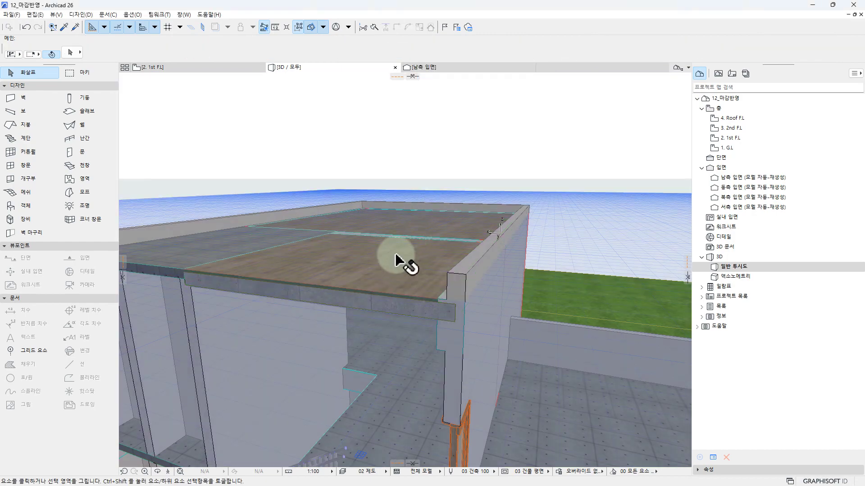
pyautogui.click(395, 260)
pyautogui.press('Escape')
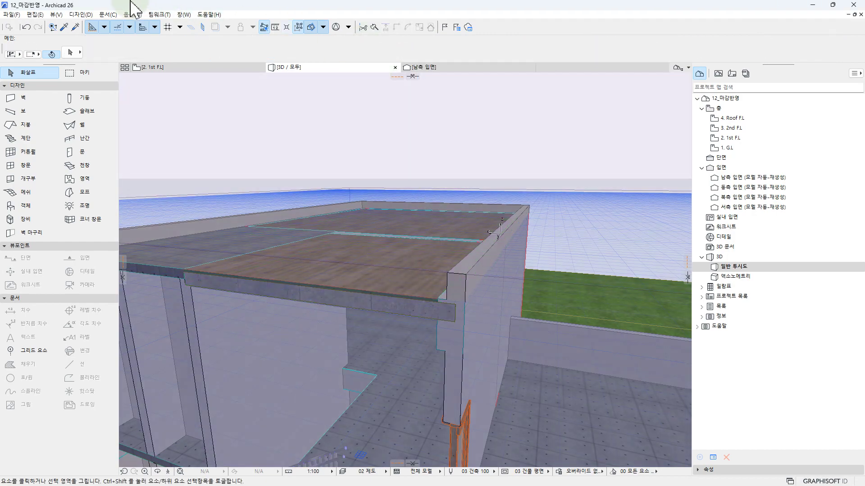
# Reopen the composite settings and rename the CNV composite as 지정벽마감_5 / 지정단열재_100 / 레미콘_200 / 지정바탕_50 / 지정벽마감_10.
pyautogui.click(131, 14)
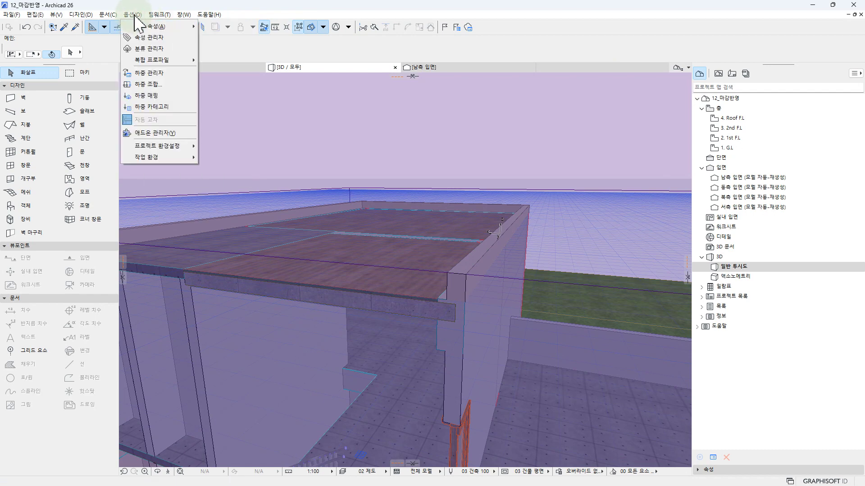
pyautogui.moveTo(144, 27)
pyautogui.click(227, 95)
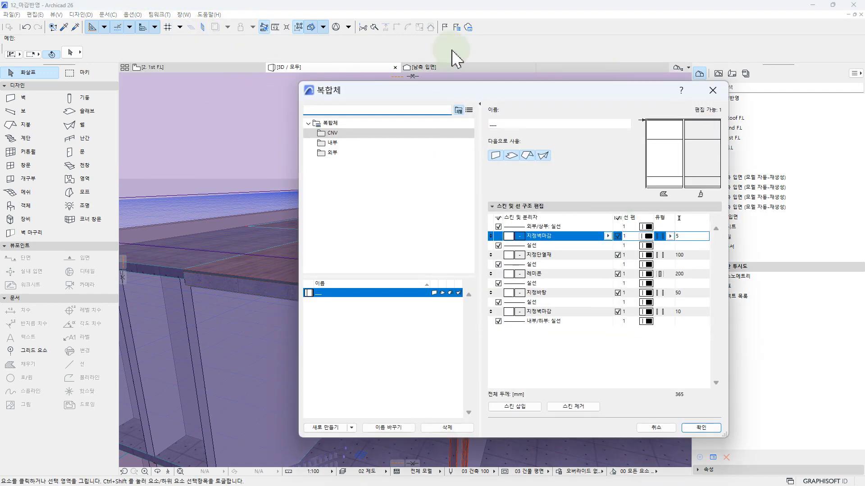
pyautogui.click(468, 92)
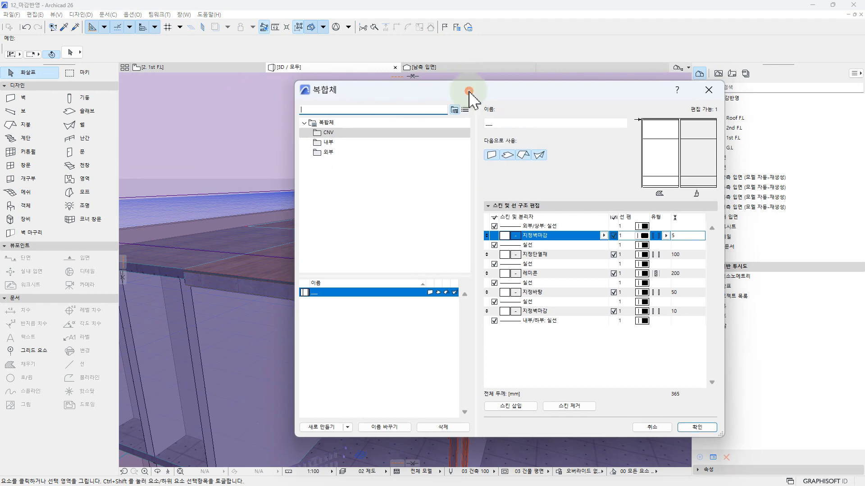
pyautogui.moveTo(469, 92); pyautogui.dragTo(404, 60)
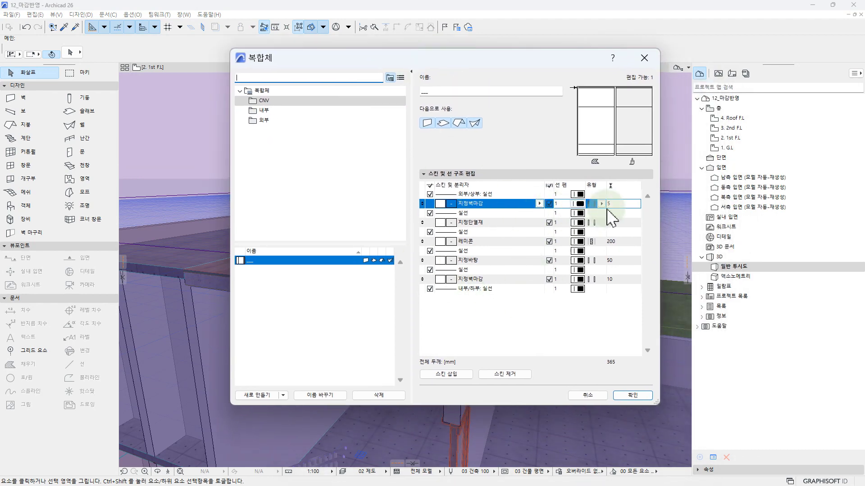
pyautogui.click(477, 204)
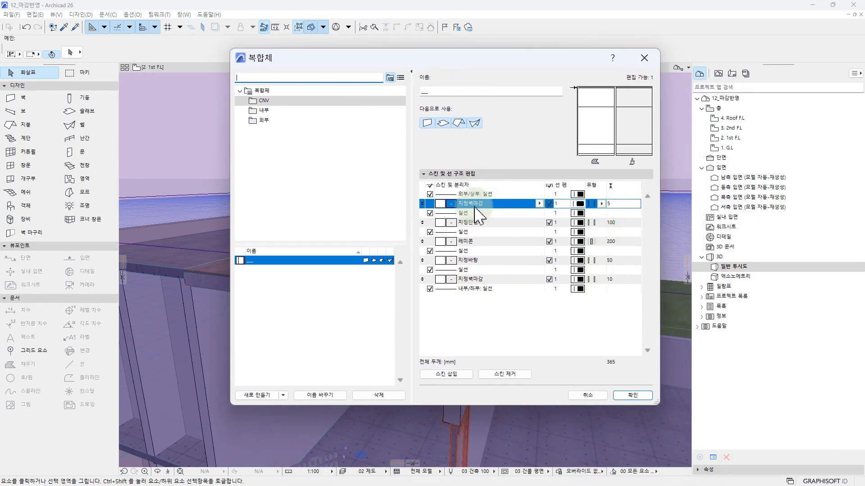
pyautogui.doubleClick(445, 91)
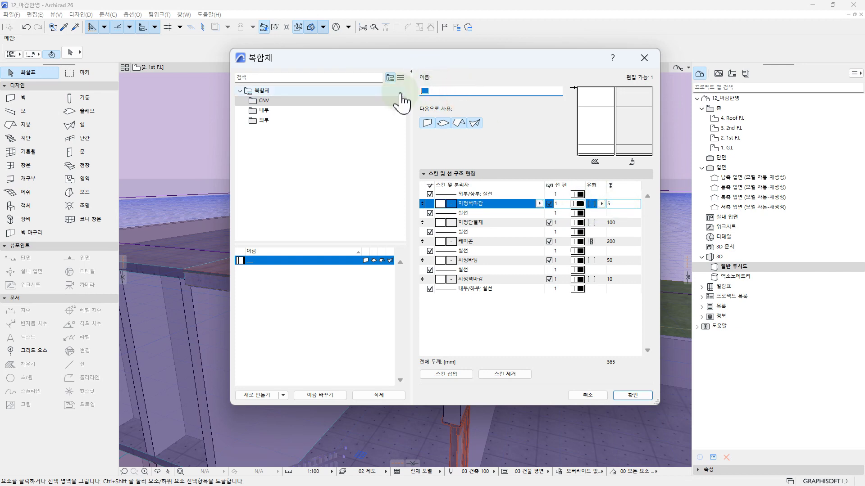
pyautogui.write('w')
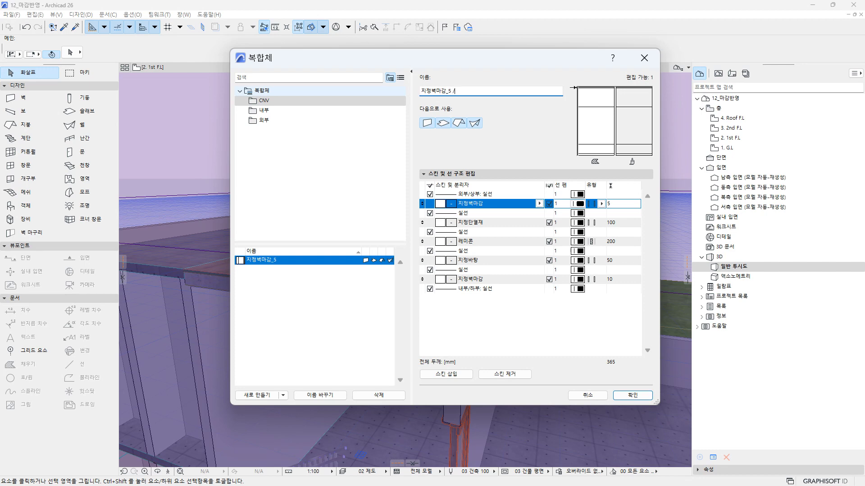
pyautogui.click(428, 113)
pyautogui.click(455, 89)
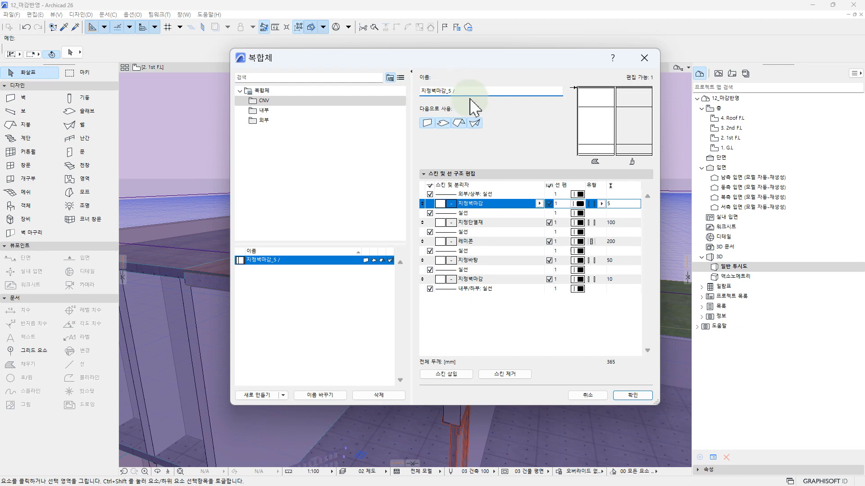
pyautogui.write('지정단열재_100 / 레미콘_200 / 지정바탕_50 /')
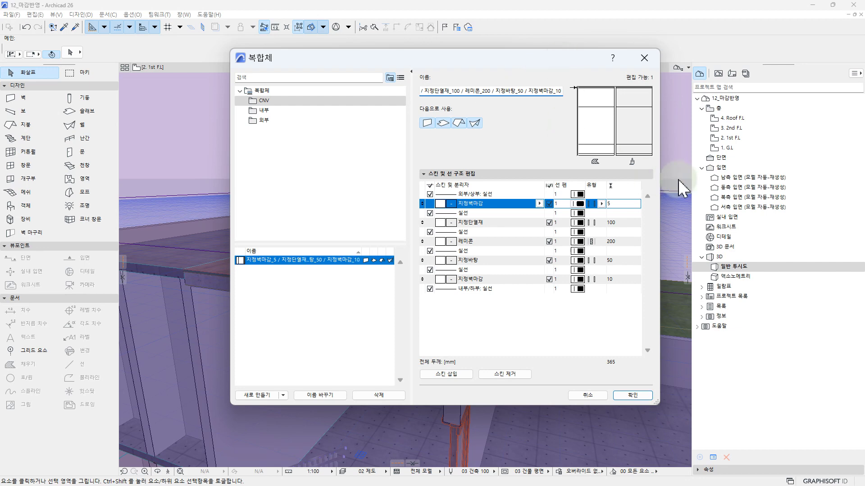
# Widen the composite dialog and change the separators on both sides of 레미콘_200 in the name to //.
pyautogui.moveTo(660, 177); pyautogui.dragTo(787, 177)
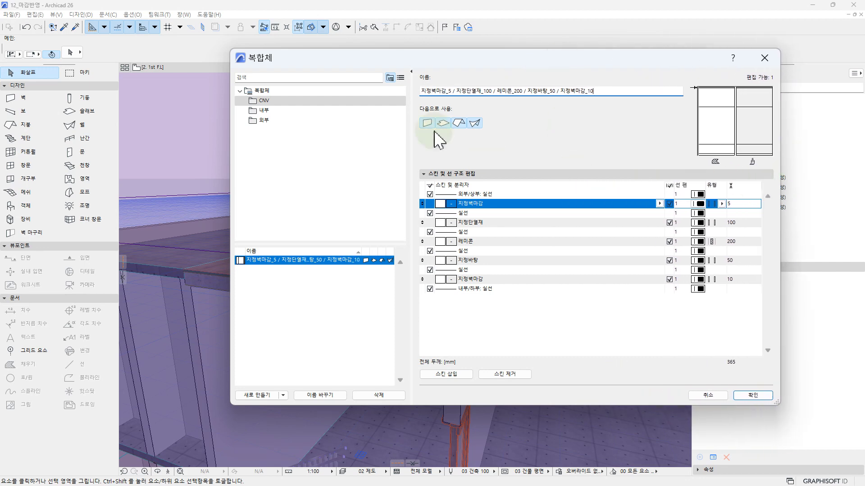
pyautogui.tripleClick(599, 91)
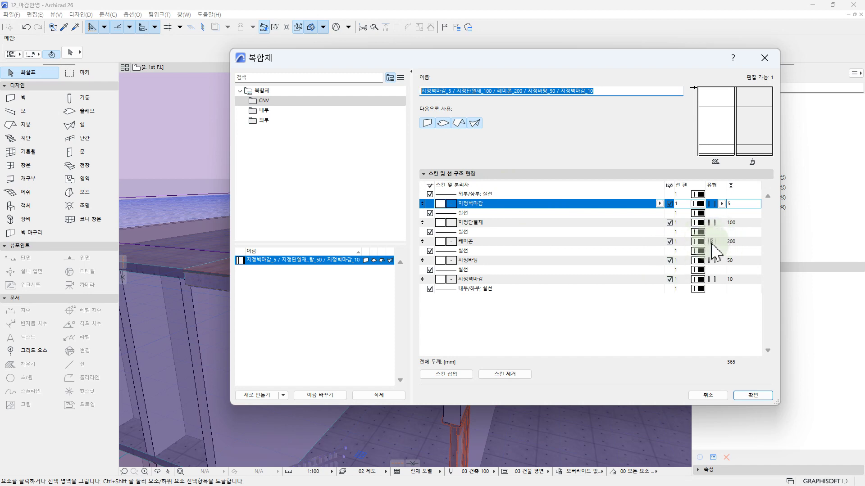
pyautogui.click(499, 91)
pyautogui.write('//')
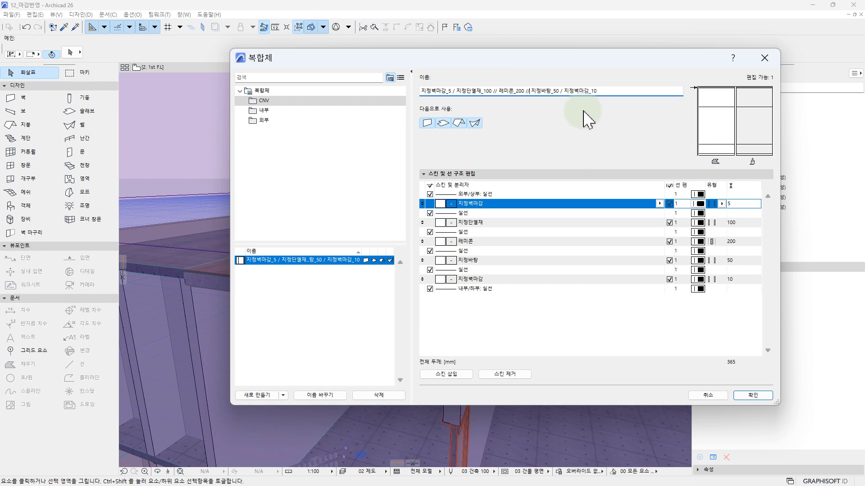
# Add a / at the beginning and end of the composite name and confirm the composite settings.
pyautogui.click(607, 90)
pyautogui.write('/')
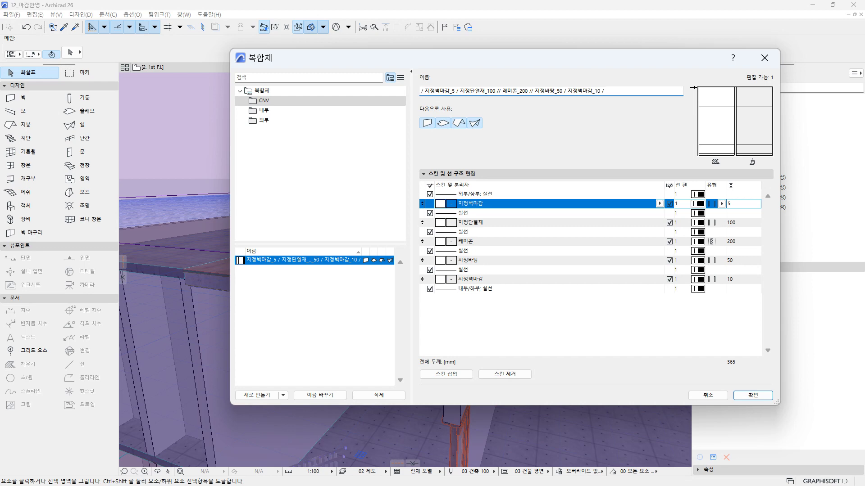
pyautogui.click(607, 92)
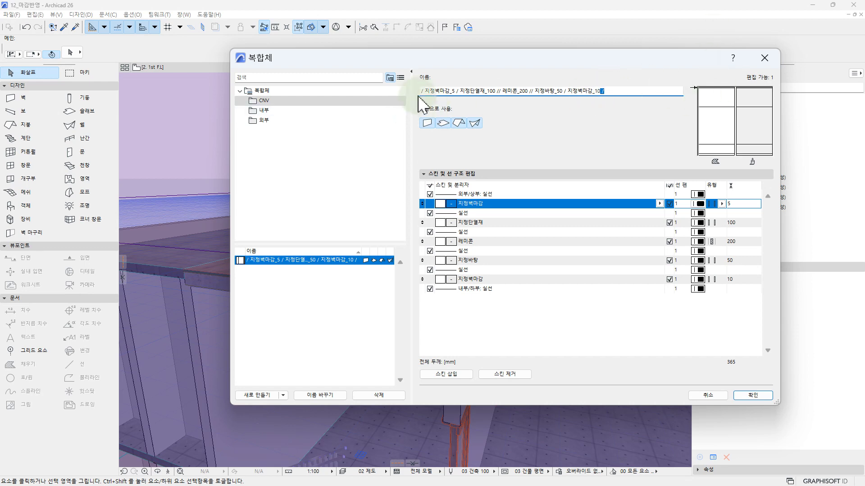
pyautogui.moveTo(459, 91); pyautogui.dragTo(627, 81)
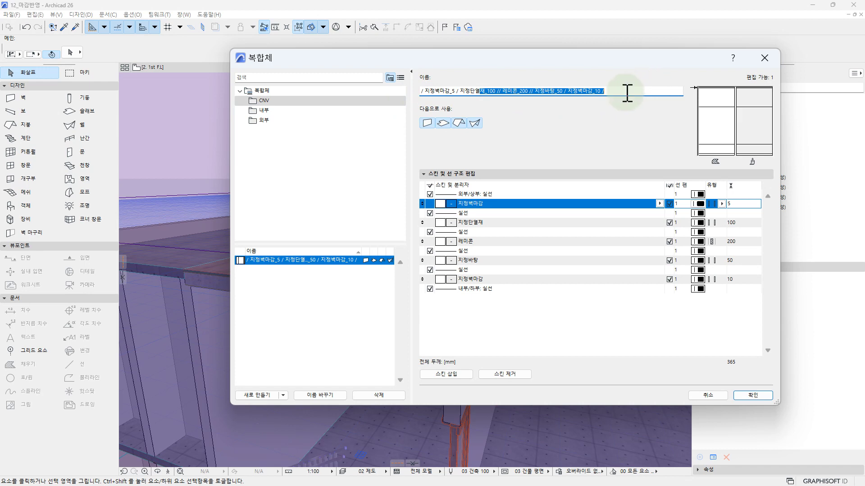
pyautogui.click(635, 92)
pyautogui.moveTo(629, 91); pyautogui.dragTo(360, 93)
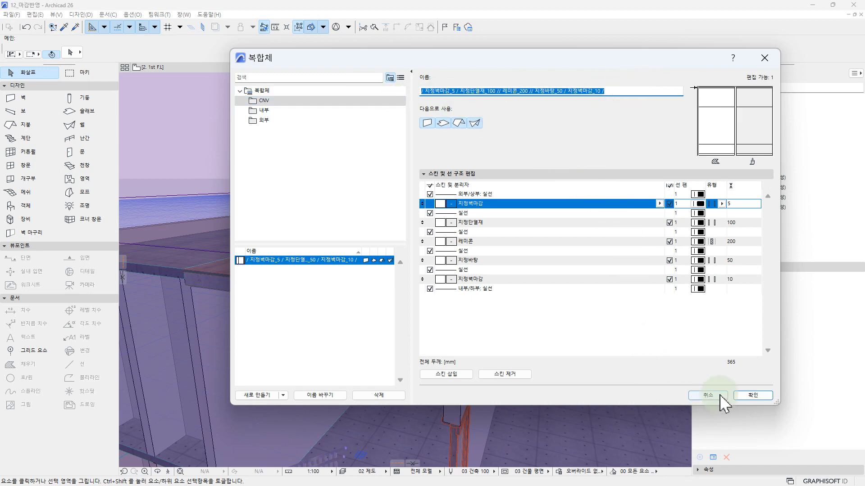
pyautogui.click(751, 396)
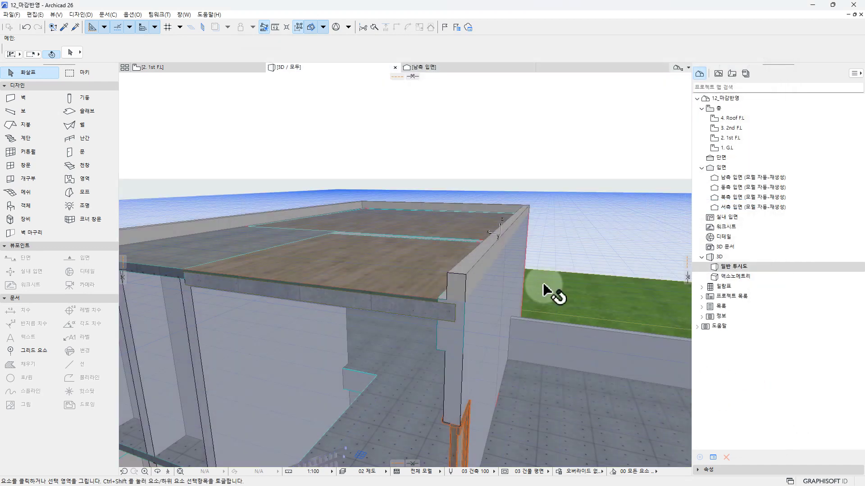
# Select the three visible roof parapet walls and switch their structure from basic to composite.
pyautogui.click(396, 298)
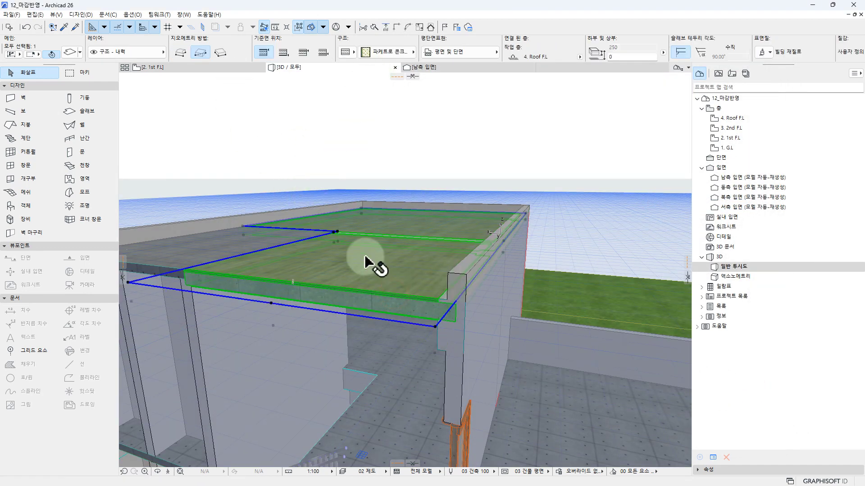
pyautogui.press('Escape')
pyautogui.keyDown('shift'); pyautogui.moveTo(357, 251); pyautogui.dragTo(481, 270, button='middle'); pyautogui.keyUp('shift')
pyautogui.click(475, 271)
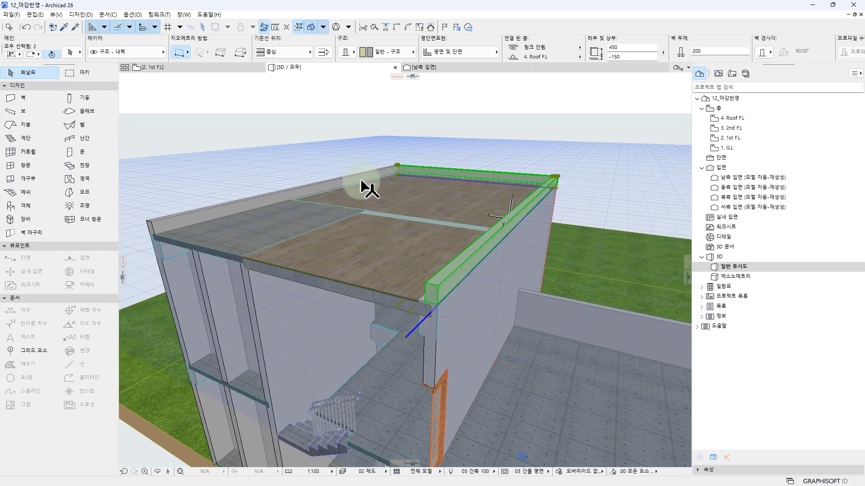
pyautogui.click(411, 173)
pyautogui.keyDown('shift'); pyautogui.click(372, 173); pyautogui.keyUp('shift')
pyautogui.keyDown('shift'); pyautogui.click(530, 202); pyautogui.keyUp('shift')
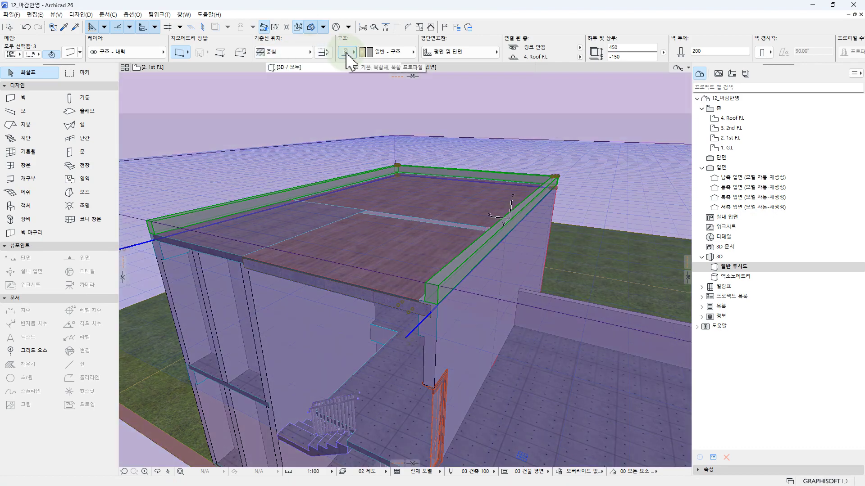
pyautogui.click(346, 53)
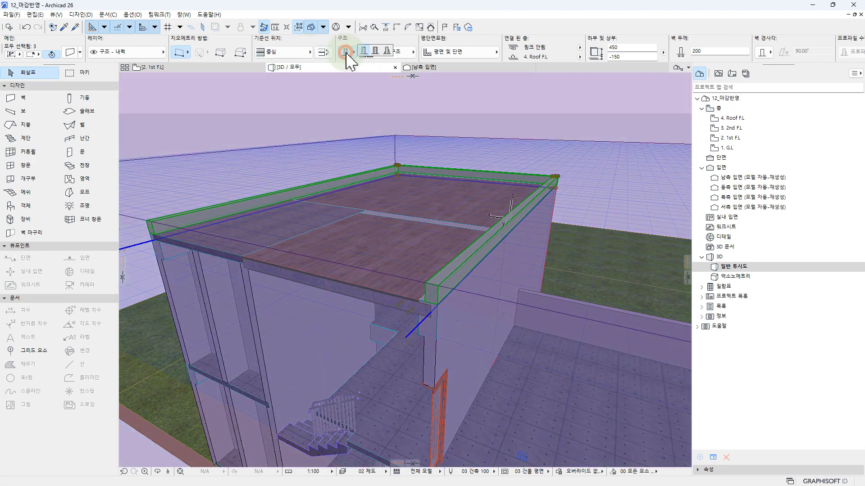
pyautogui.click(375, 51)
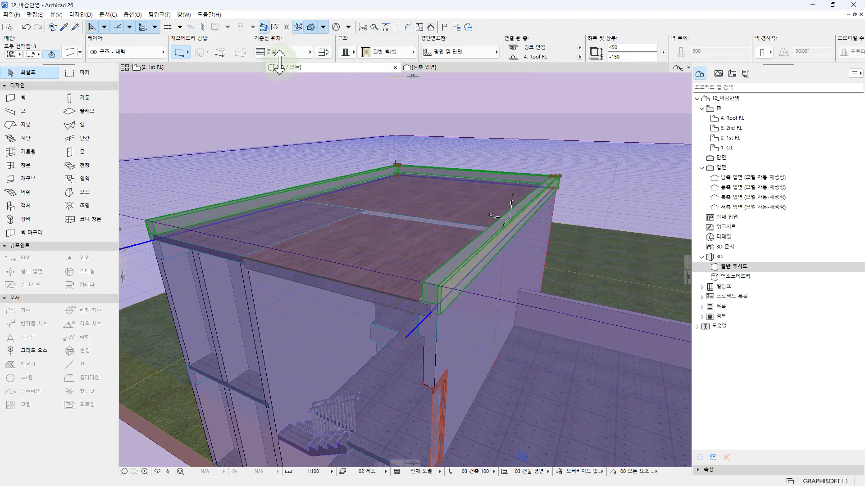
# Set the three parapets' reference line to 코어 중심 and assign the CNV composite / 지정벽마감_5 / 지정단열재_100 // 레미콘_200 // 지정바탕_50 / 지정벽마감_10 /.
pyautogui.click(281, 53)
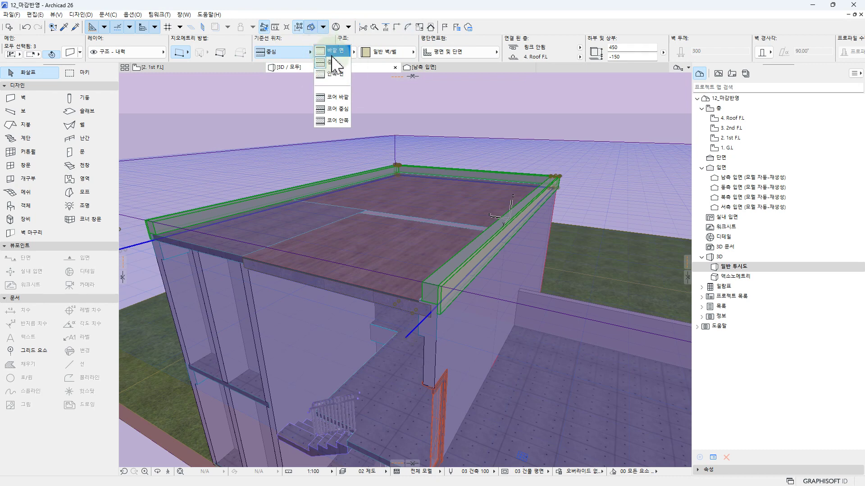
pyautogui.click(341, 110)
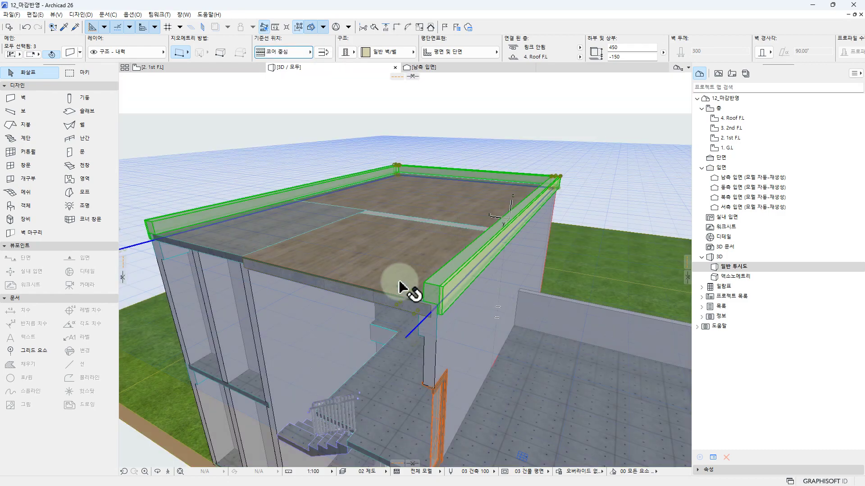
pyautogui.click(388, 53)
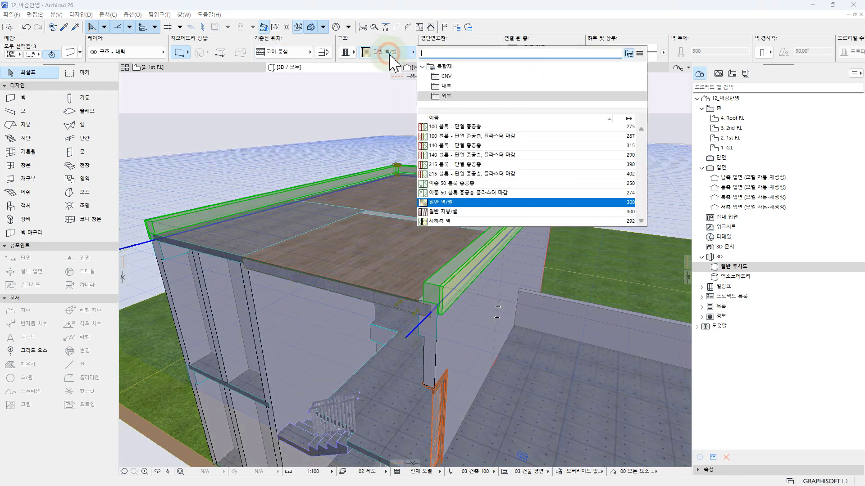
pyautogui.click(446, 76)
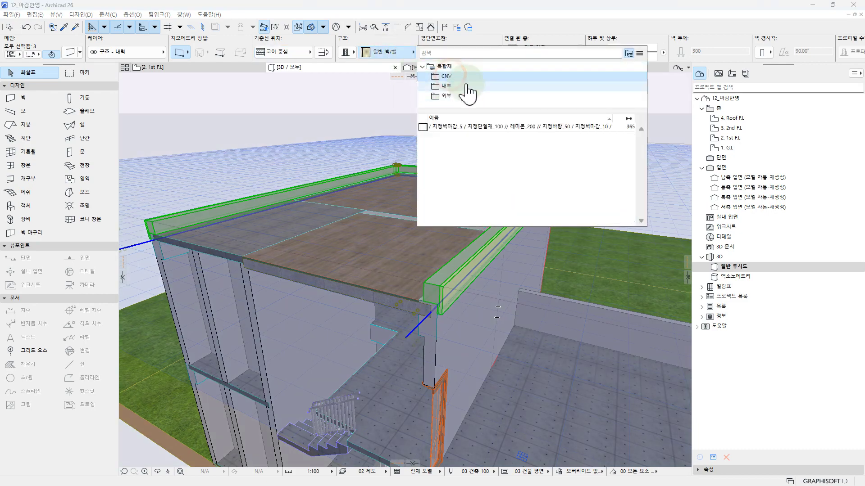
pyautogui.click(443, 126)
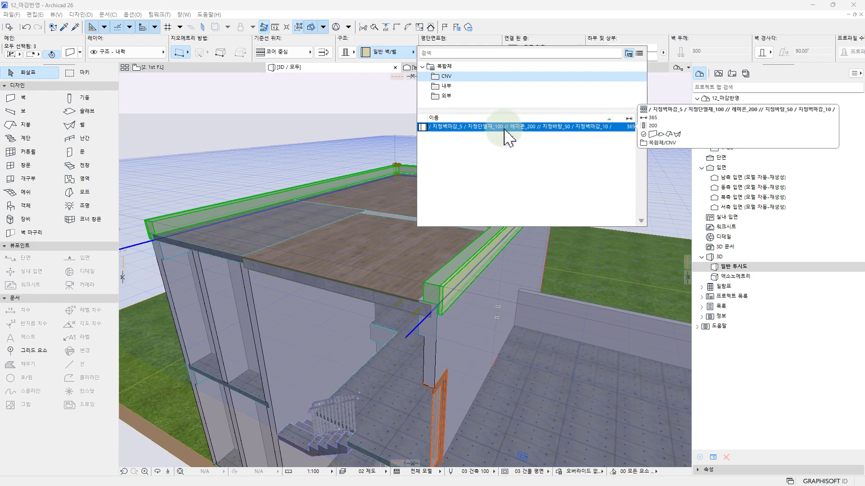
pyautogui.click(551, 135)
pyautogui.press('Escape')
# Examine the layered section of the composite parapet wall where the 3D cut exposes it.
pyautogui.scroll(5, 456, 321)
pyautogui.moveTo(455, 321)
pyautogui.mouseDown()
pyautogui.moveTo(554, 266)
pyautogui.moveTo(469, 286)
pyautogui.moveTo(436, 332)
pyautogui.moveTo(431, 322)
pyautogui.moveTo(471, 309)
pyautogui.moveTo(459, 305)
pyautogui.mouseUp()
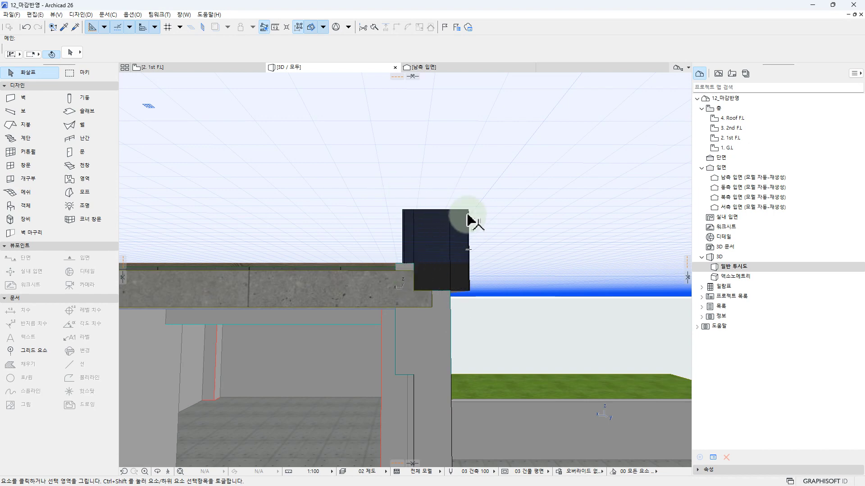
pyautogui.moveTo(485, 227); pyautogui.dragTo(400, 260)
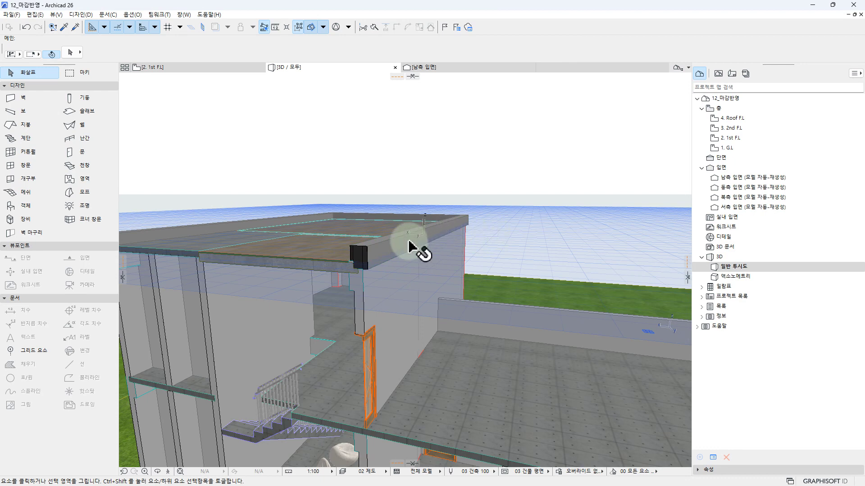
pyautogui.click(448, 158)
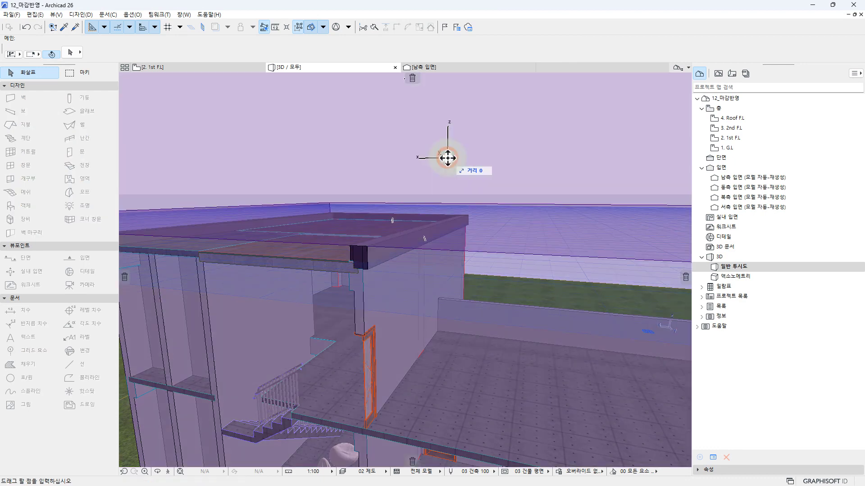
pyautogui.click(447, 159)
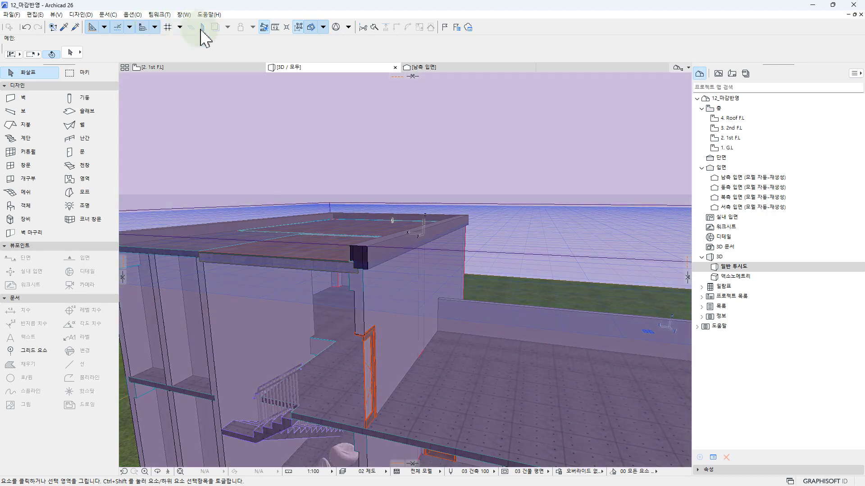
pyautogui.click(348, 139)
pyautogui.click(371, 211)
pyautogui.scroll(-3, 405, 209)
pyautogui.moveTo(405, 210); pyautogui.dragTo(396, 207, button='middle')
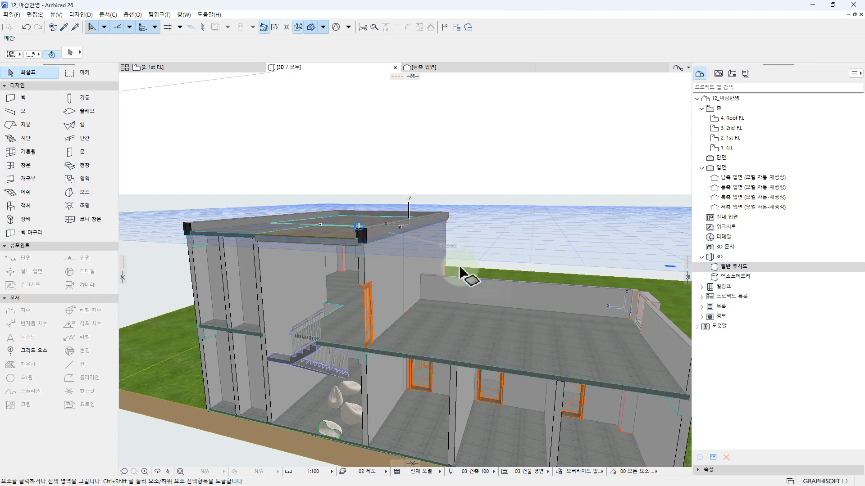
pyautogui.scroll(3, 392, 245)
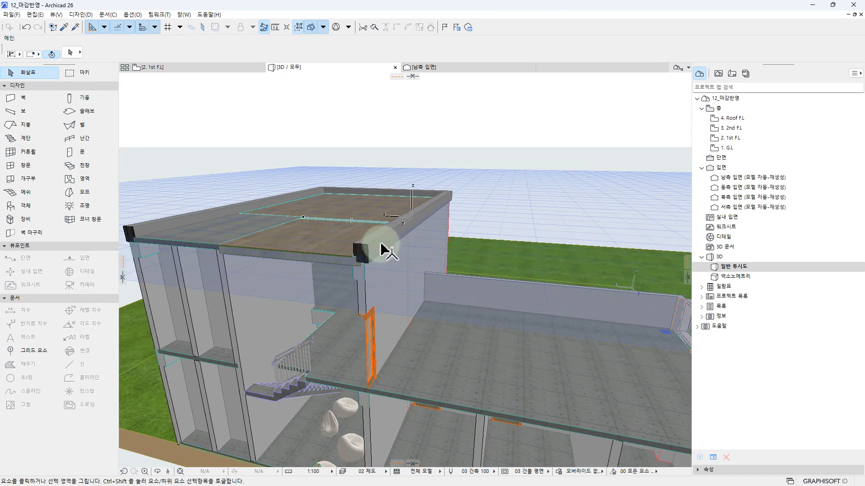
pyautogui.click(386, 247)
pyautogui.press('Escape')
pyautogui.scroll(-5, 349, 216)
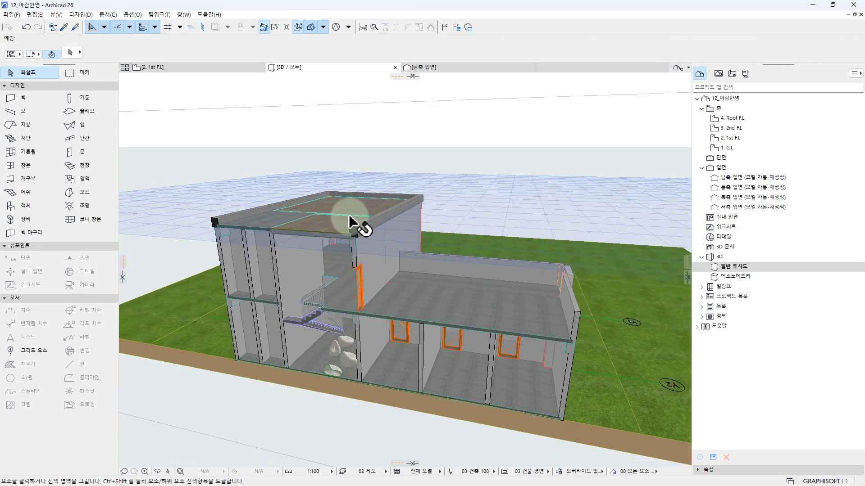
# Move the 3D cutting plane out beyond the front of the building so that the whole model is shown.
pyautogui.keyDown('shift'); pyautogui.moveTo(367, 227); pyautogui.dragTo(283, 248, button='middle'); pyautogui.keyUp('shift')
pyautogui.click(205, 138)
pyautogui.scroll(-1, 197, 203)
pyautogui.moveTo(197, 203); pyautogui.dragTo(331, 192, button='middle')
pyautogui.click(303, 207)
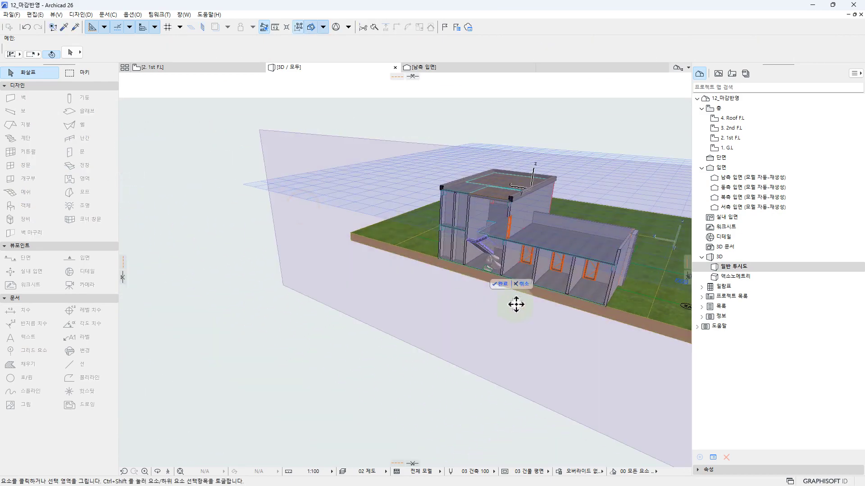
pyautogui.click(499, 285)
# Switch the remaining roof parapet wall to a composite structure and assign it the CNV composite starting with / 지정벽마감_5.
pyautogui.scroll(2, 409, 299)
pyautogui.scroll(2, 353, 282)
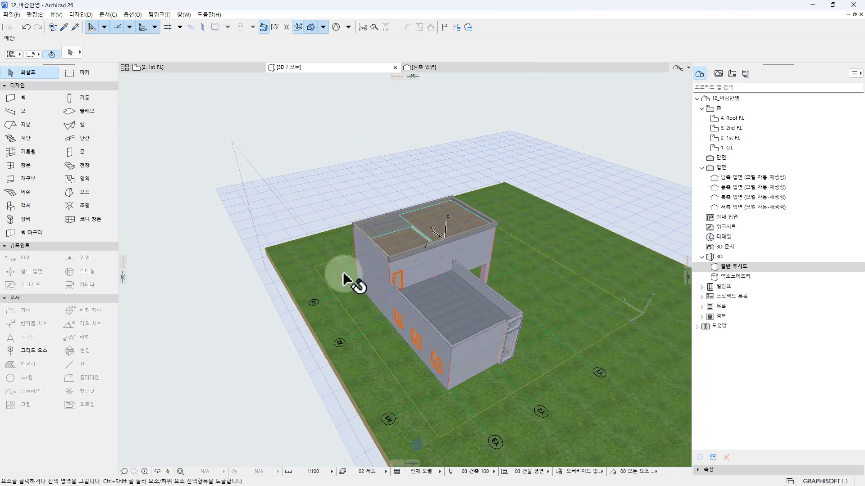
pyautogui.scroll(5, 391, 225)
pyautogui.scroll(2, 370, 237)
pyautogui.click(340, 241)
pyautogui.scroll(3, 334, 234)
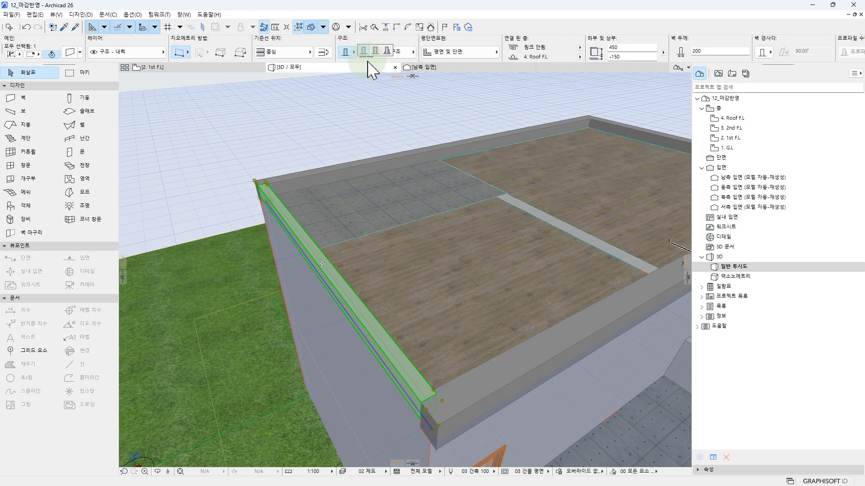
pyautogui.click(377, 52)
pyautogui.click(379, 57)
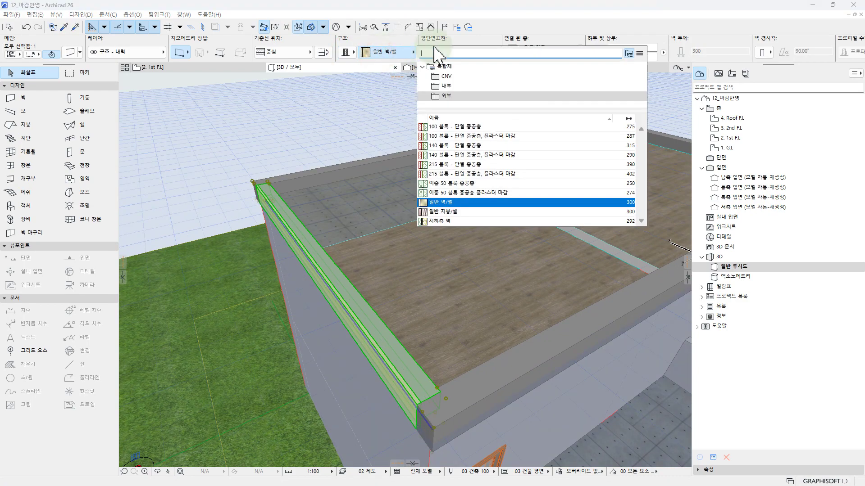
pyautogui.click(446, 96)
pyautogui.click(466, 129)
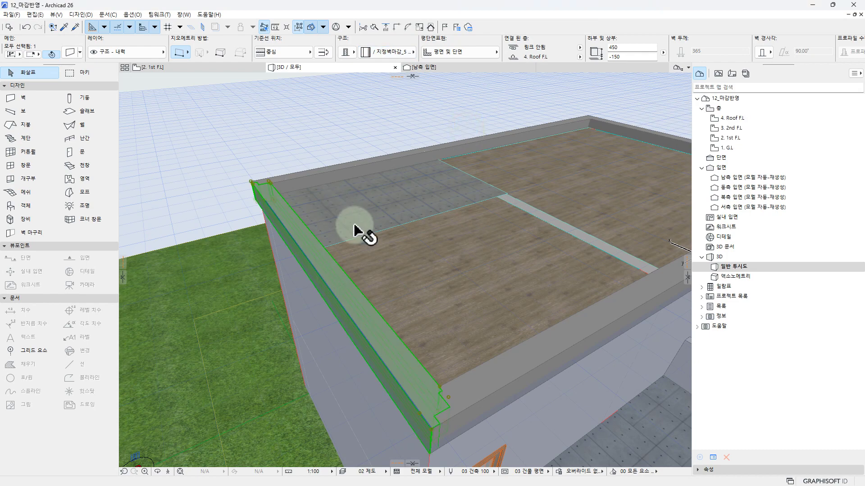
pyautogui.press('Escape')
# Move the 3D cutting plane back into the building to expose the cross-section of the composite parapets.
pyautogui.keyDown('shift'); pyautogui.moveTo(444, 293); pyautogui.dragTo(409, 277, button='middle'); pyautogui.keyUp('shift')
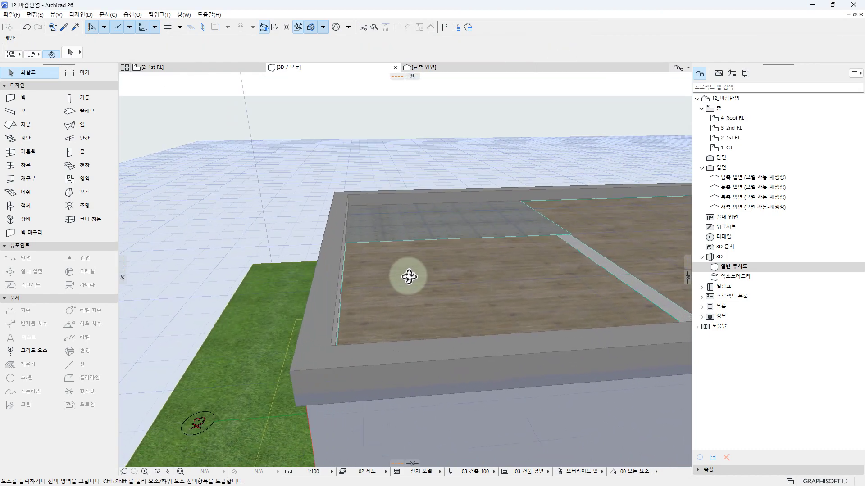
pyautogui.click(347, 214)
pyautogui.keyDown('shift'); pyautogui.moveTo(377, 225); pyautogui.dragTo(392, 272, button='middle'); pyautogui.keyUp('shift')
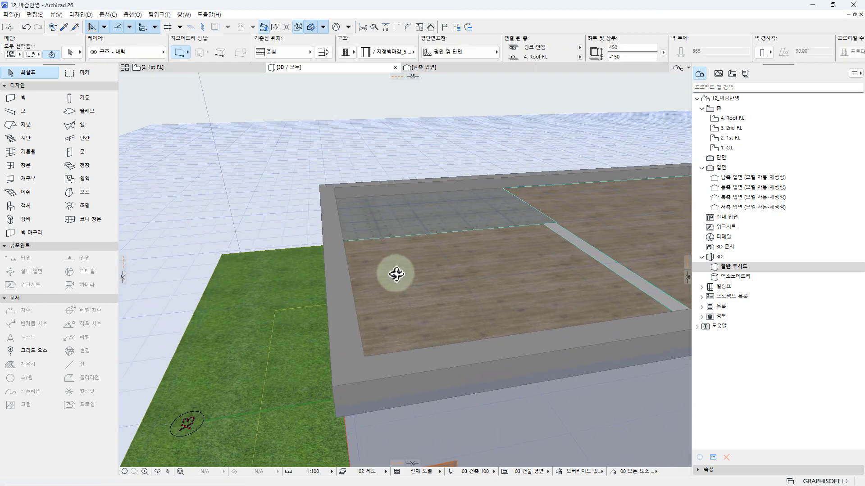
pyautogui.moveTo(338, 234)
pyautogui.keyDown('shift'); pyautogui.mouseDown(button='middle')
pyautogui.moveTo(333, 218)
pyautogui.moveTo(351, 232)
pyautogui.mouseUp(button='middle'); pyautogui.keyUp('shift')
pyautogui.keyDown('shift'); pyautogui.moveTo(307, 261); pyautogui.dragTo(331, 248, button='middle'); pyautogui.keyUp('shift')
pyautogui.scroll(-10, 331, 248)
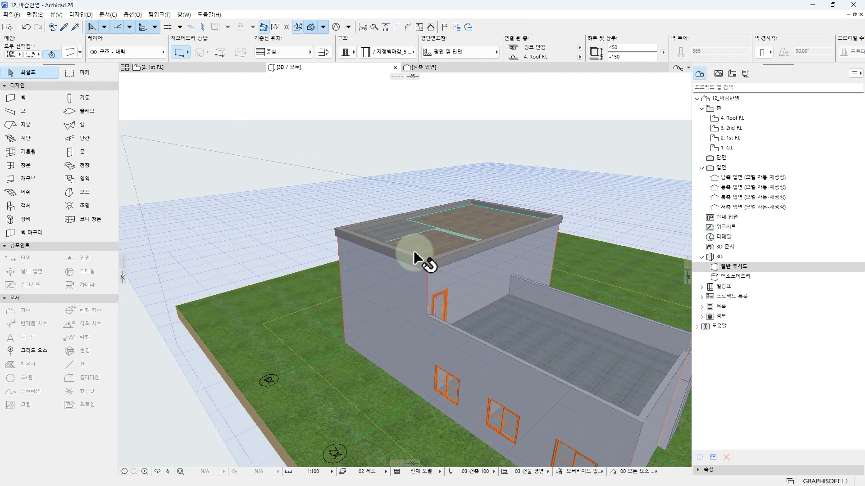
pyautogui.moveTo(212, 189); pyautogui.dragTo(295, 151)
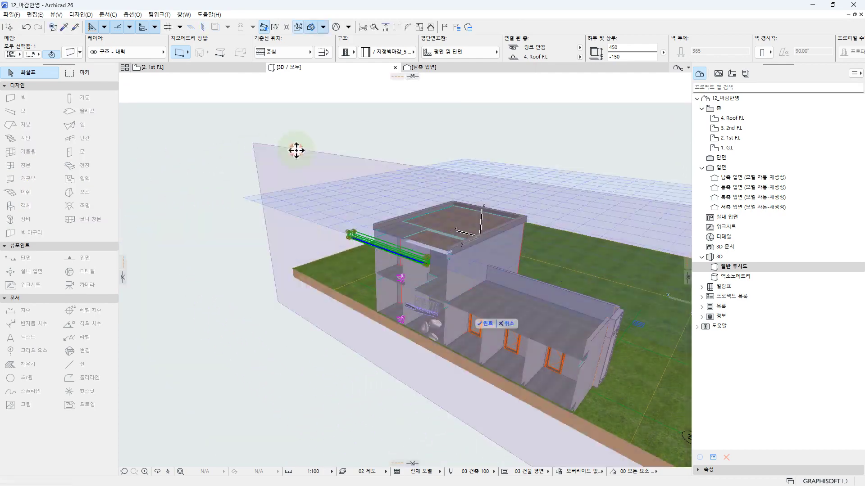
pyautogui.click(480, 323)
pyautogui.keyDown('shift'); pyautogui.moveTo(481, 323); pyautogui.dragTo(504, 218, button='middle'); pyautogui.keyUp('shift')
pyautogui.scroll(8, 474, 177)
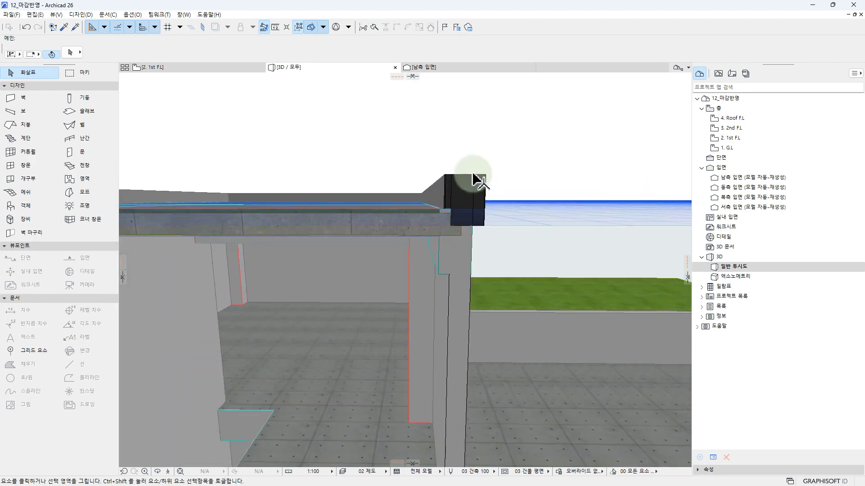
# Flip the cut parapet wall back and forth about its 코어 중심 reference line to compare its layer order.
pyautogui.click(475, 201)
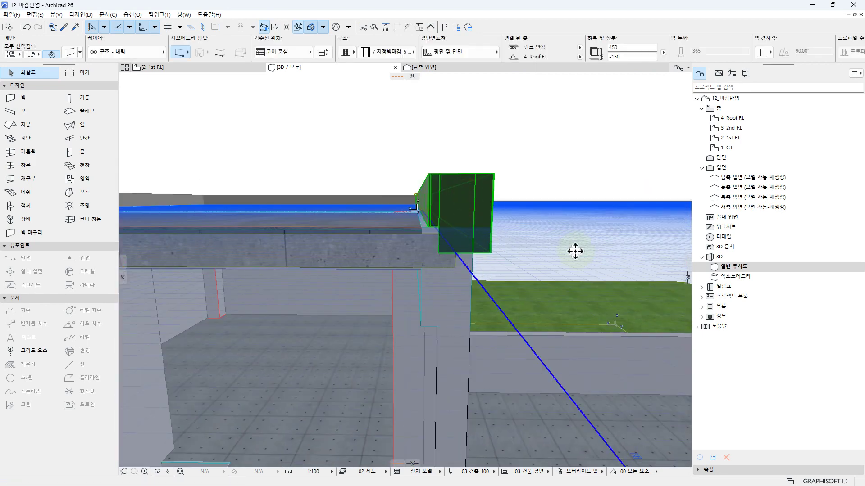
pyautogui.click(323, 52)
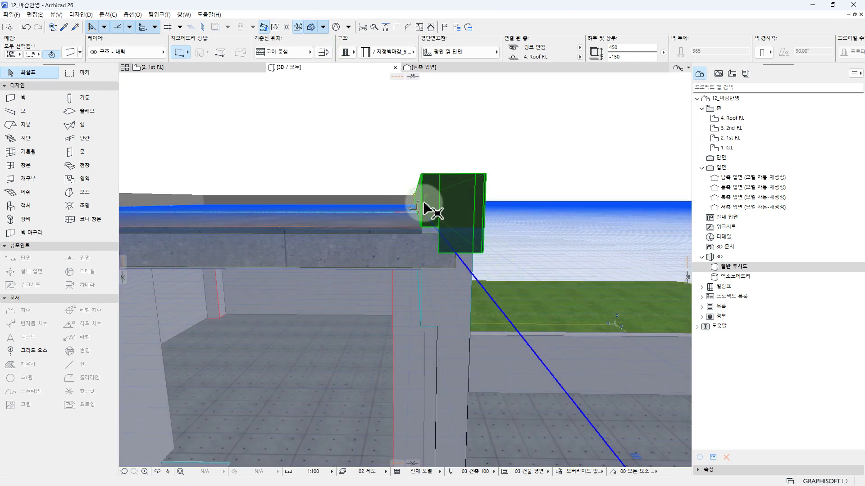
pyautogui.click(288, 51)
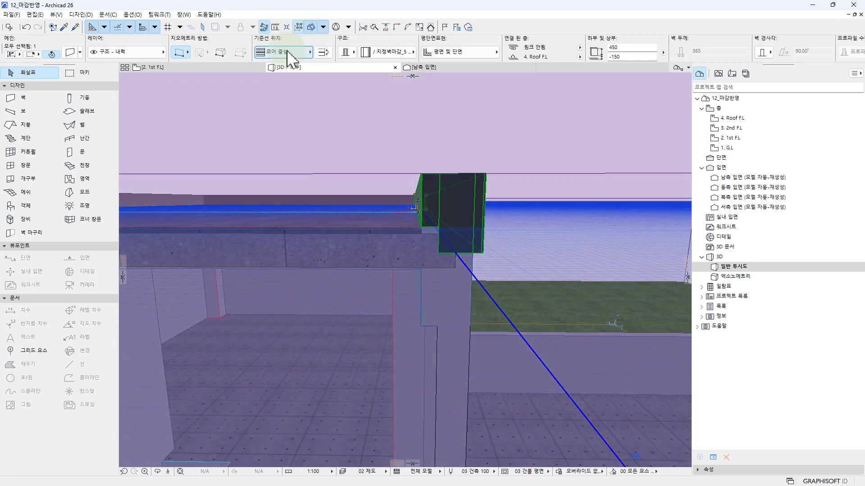
pyautogui.click(325, 55)
pyautogui.click(326, 54)
pyautogui.click(325, 55)
pyautogui.click(325, 54)
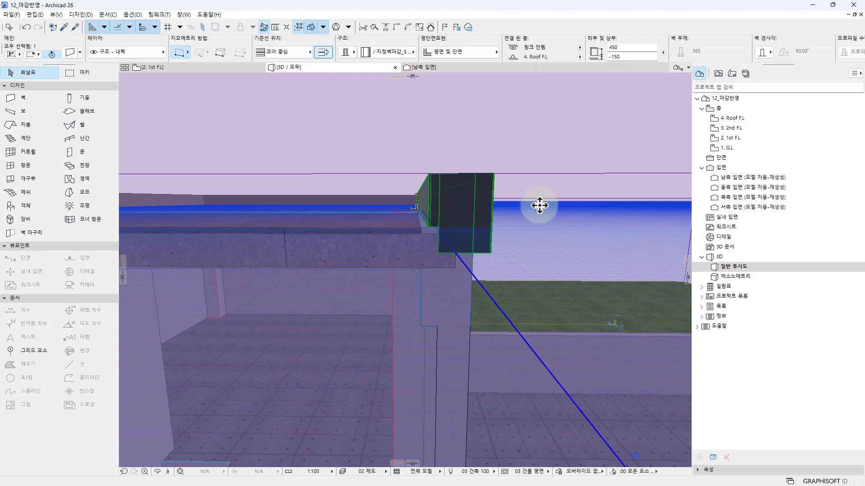
pyautogui.press('Escape')
# Select the roof slab and browse its composite list for the CNV folder, leaving its structure as it is.
pyautogui.scroll(-8, 508, 206)
pyautogui.keyDown('shift'); pyautogui.moveTo(531, 257); pyautogui.dragTo(586, 288, button='middle'); pyautogui.keyUp('shift')
pyautogui.keyDown('shift'); pyautogui.moveTo(579, 332); pyautogui.dragTo(425, 283, button='middle'); pyautogui.keyUp('shift')
pyautogui.click(449, 271)
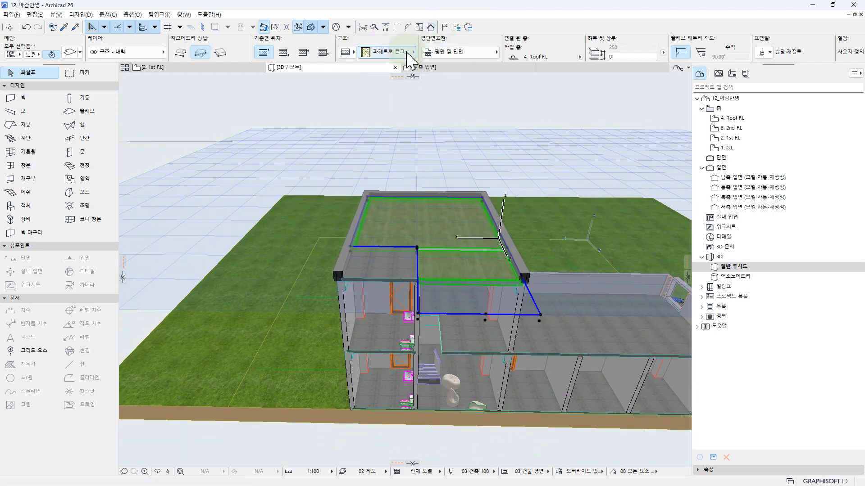
pyautogui.click(399, 57)
pyautogui.click(450, 77)
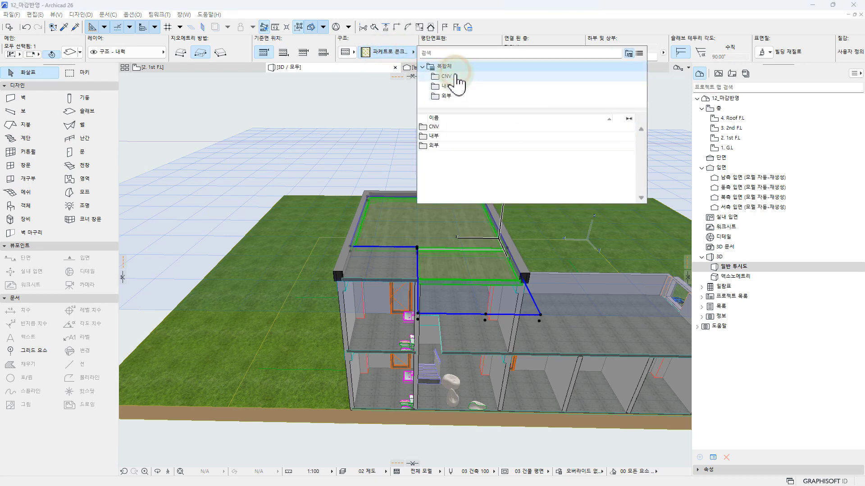
pyautogui.click(485, 250)
pyautogui.scroll(-4, 485, 250)
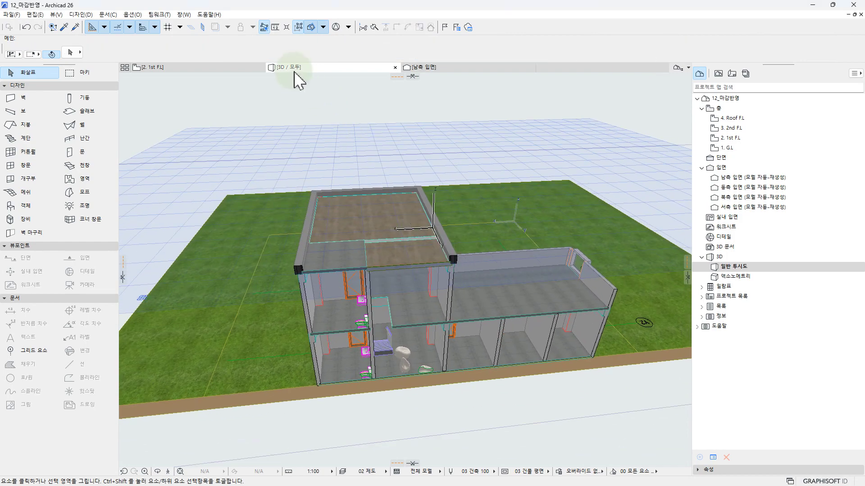
# Open the composite settings and duplicate the / 지정벽마감_5 wall composite in the CNV folder twice.
pyautogui.click(131, 15)
pyautogui.moveTo(155, 26)
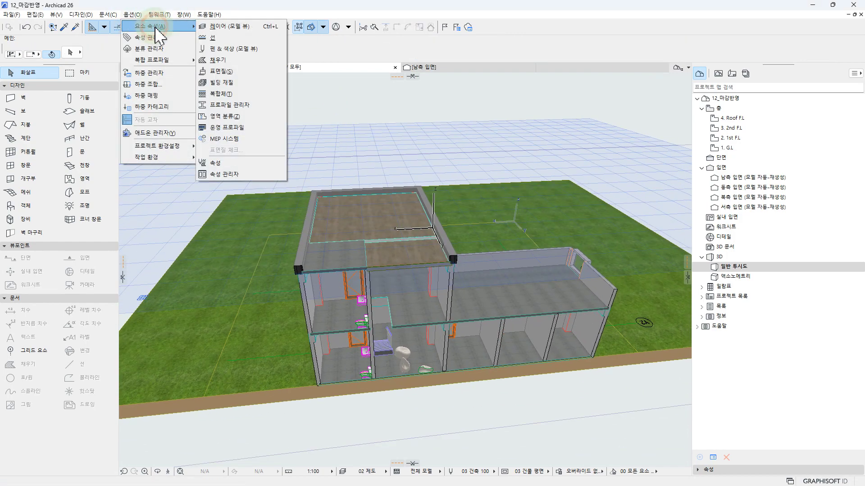
pyautogui.click(238, 94)
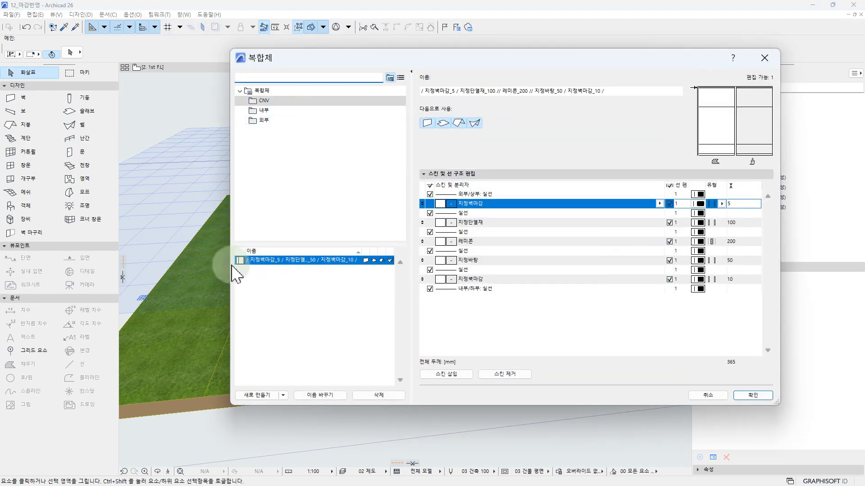
pyautogui.moveTo(229, 266); pyautogui.dragTo(105, 266)
pyautogui.moveTo(285, 188); pyautogui.dragTo(373, 195)
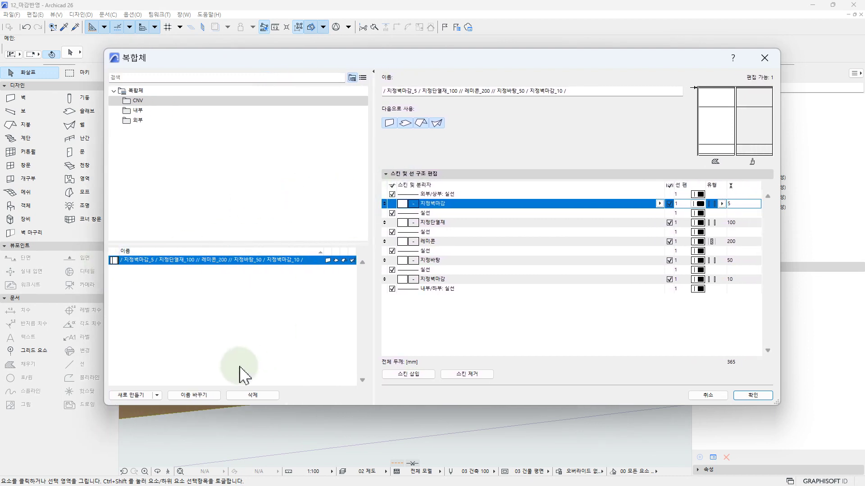
pyautogui.rightClick(192, 263)
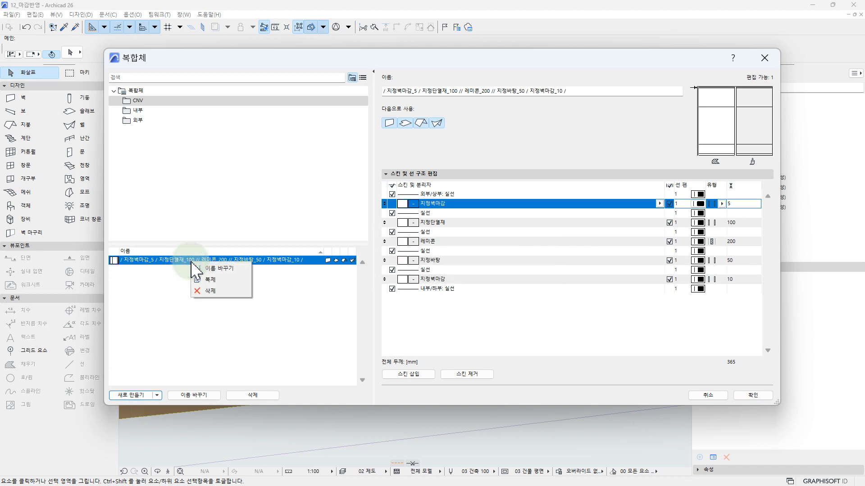
pyautogui.click(222, 279)
pyautogui.rightClick(311, 269)
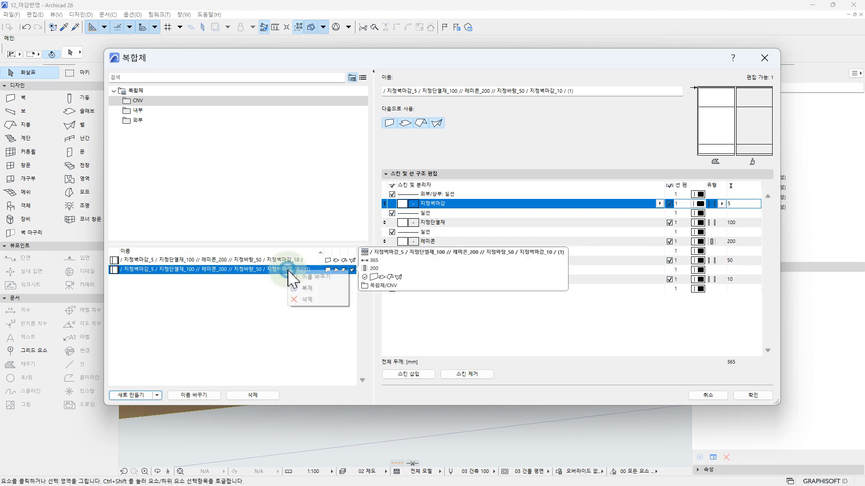
pyautogui.click(315, 274)
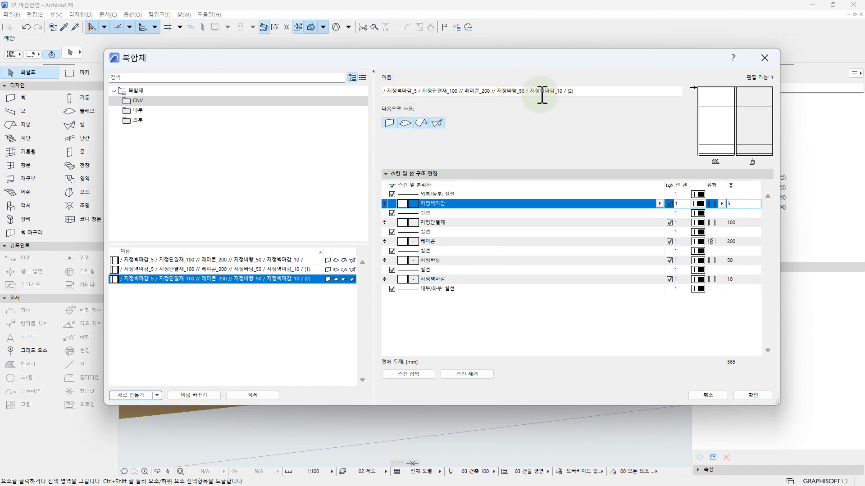
# Rename the copy ending in (1) as / 지정벽마감_10 / 지정바탕_50 // 레미콘_200 // 지정바탕_50 / 지정벽마감_10 /.
pyautogui.click(285, 270)
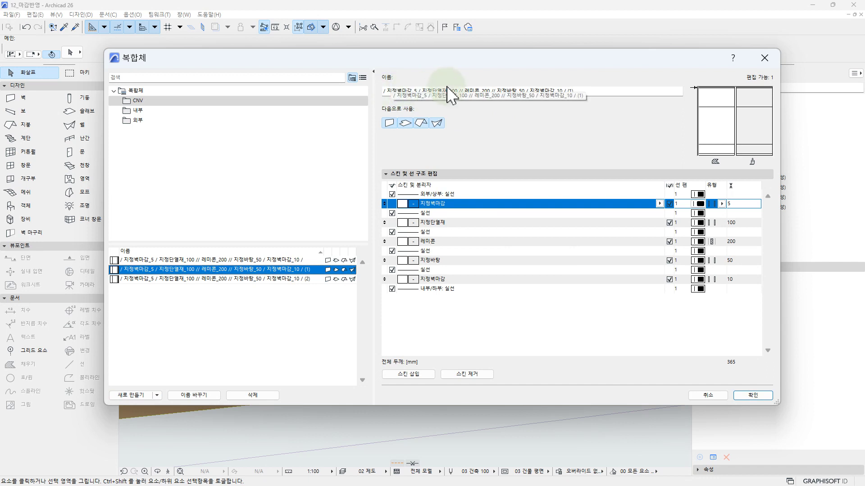
pyautogui.click(558, 90)
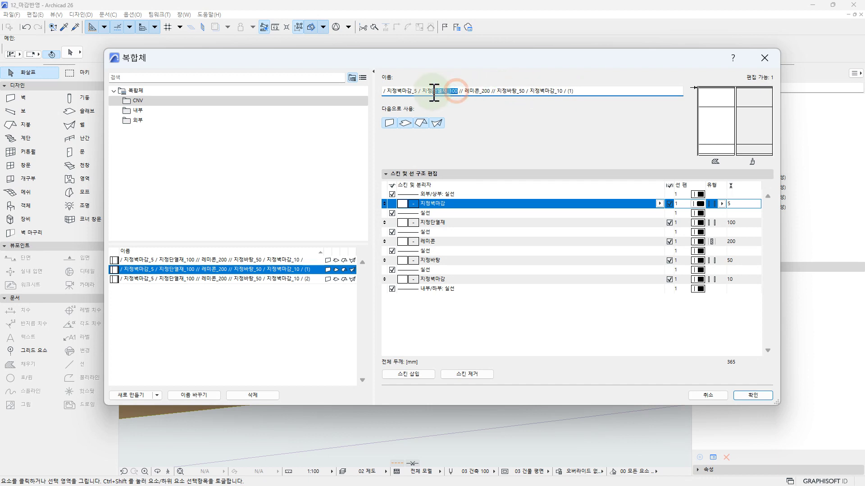
pyautogui.write('지정바탕_50')
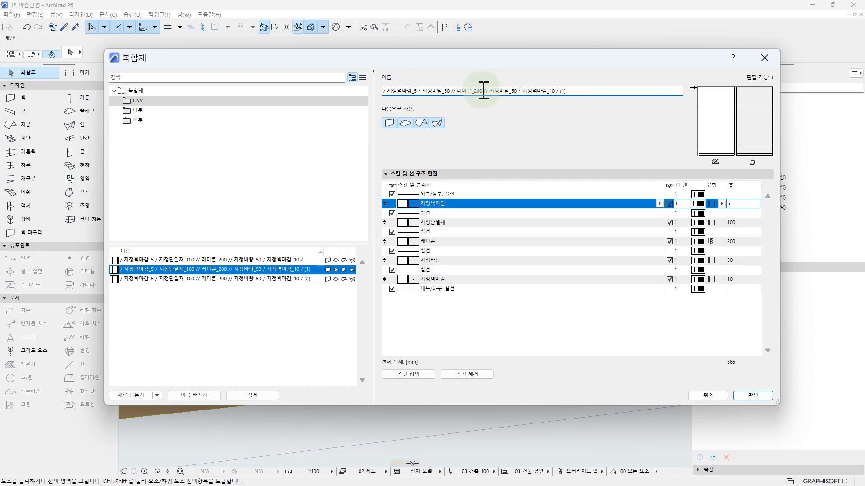
pyautogui.moveTo(418, 92); pyautogui.dragTo(415, 91)
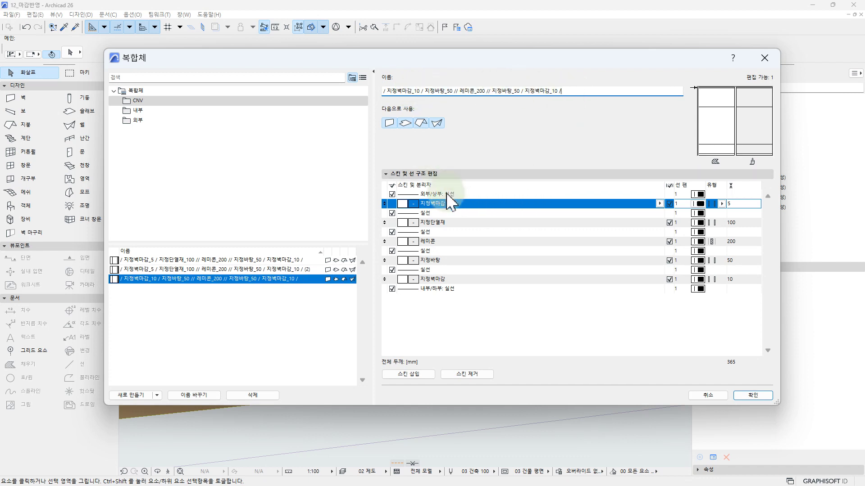
# Replace the 지정단열재 skin of the / 지정벽마감_10 composite with 지정바탕 and set its thickness to 50 mm.
pyautogui.click(451, 260)
pyautogui.click(449, 222)
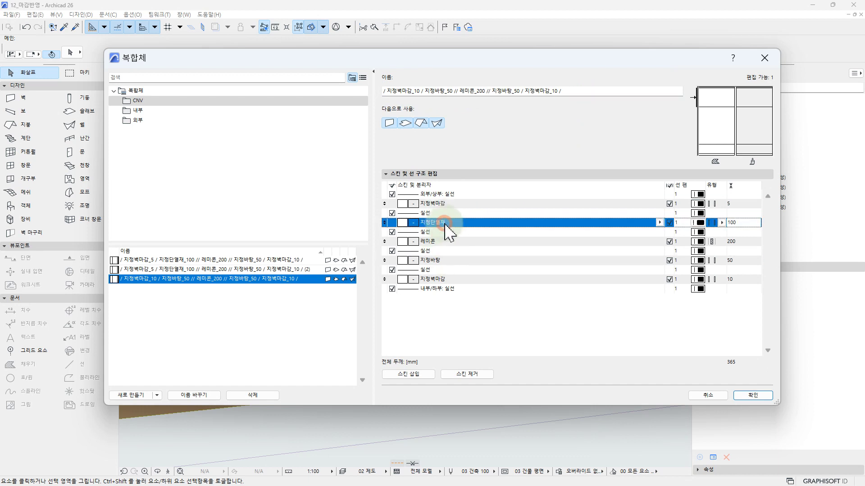
pyautogui.click(658, 222)
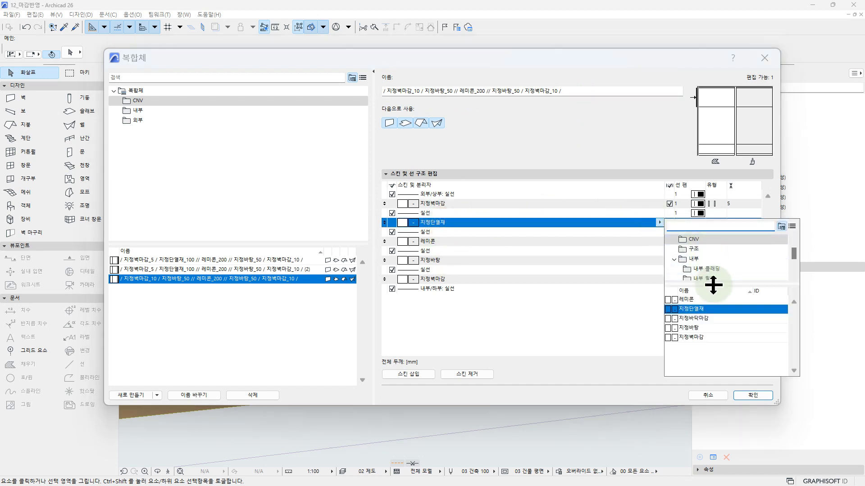
pyautogui.click(701, 328)
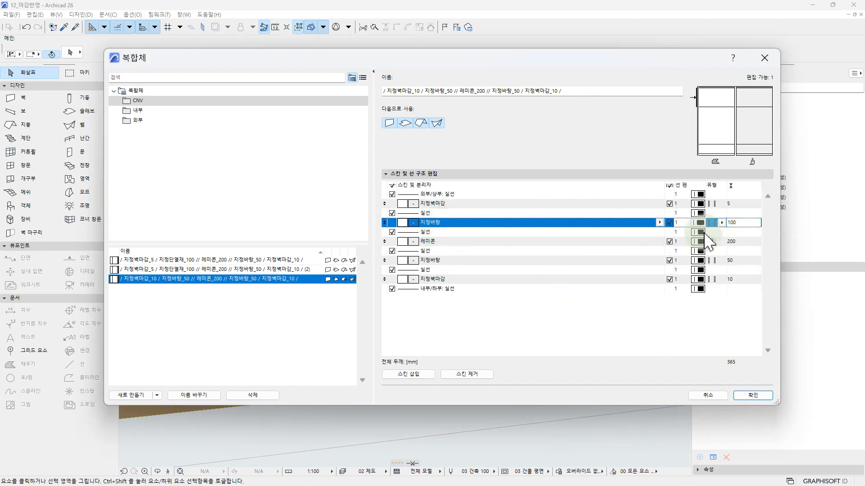
pyautogui.click(748, 222)
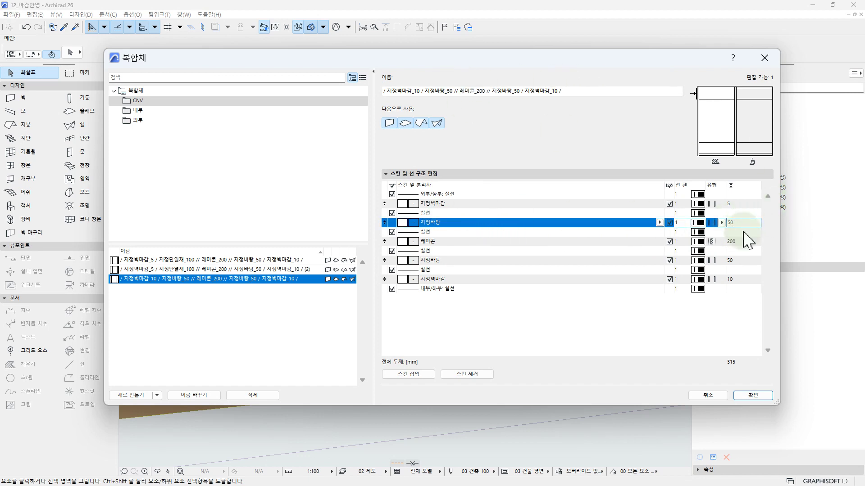
# Set the outermost 지정벽마감 skin to 10 mm thick and check the thicknesses of the other skins.
pyautogui.click(743, 261)
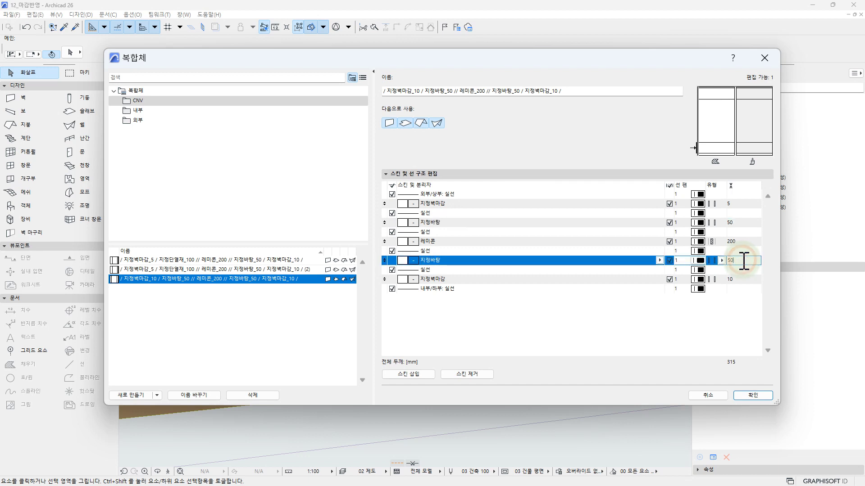
pyautogui.click(737, 204)
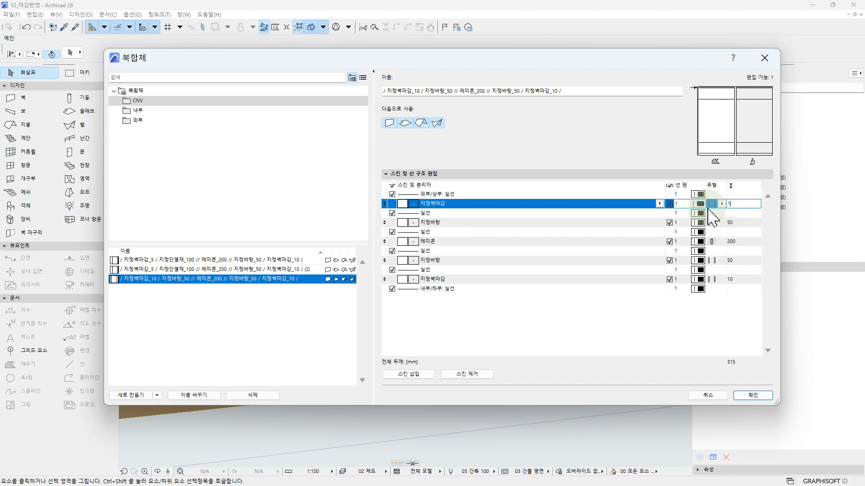
pyautogui.click(742, 223)
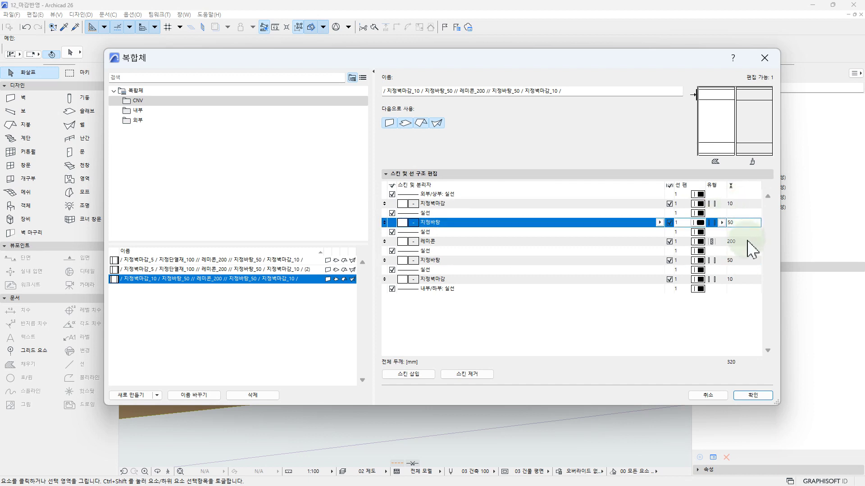
pyautogui.click(748, 242)
pyautogui.click(747, 262)
pyautogui.click(744, 280)
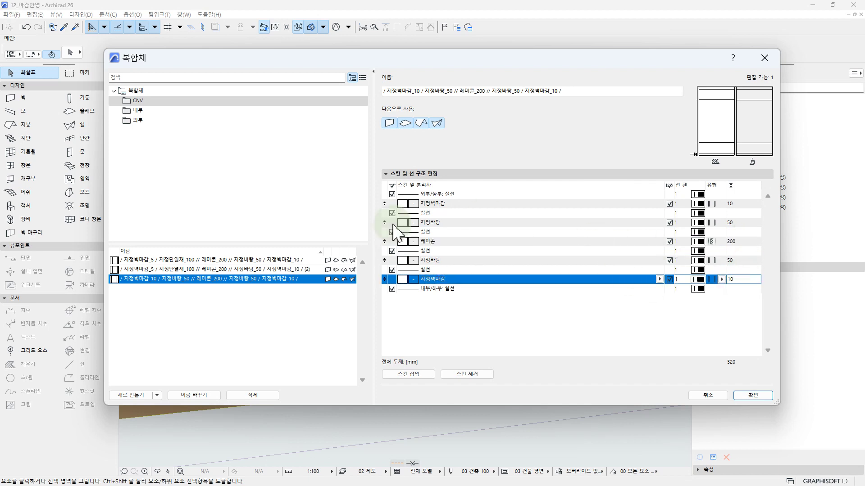
# In the copy ending in (2), rename the first layer in its title to 지정바닥마감 and assign 지정바닥마감 to the uppermost skin.
pyautogui.click(297, 269)
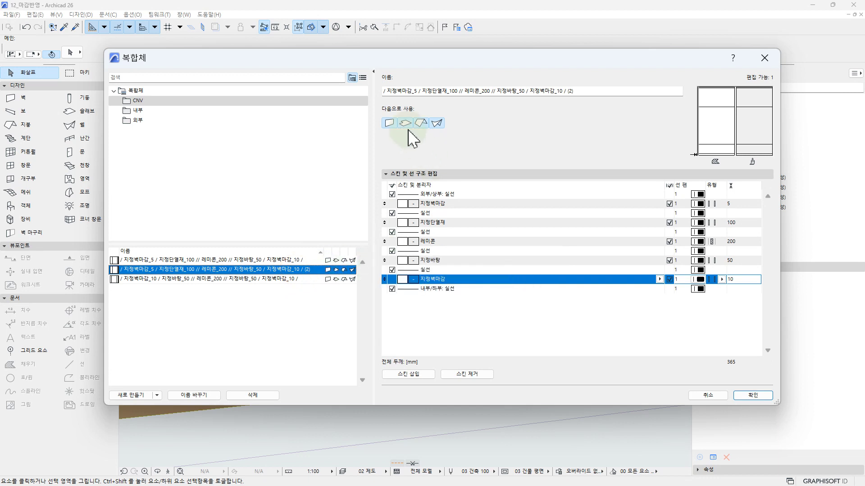
pyautogui.click(408, 90)
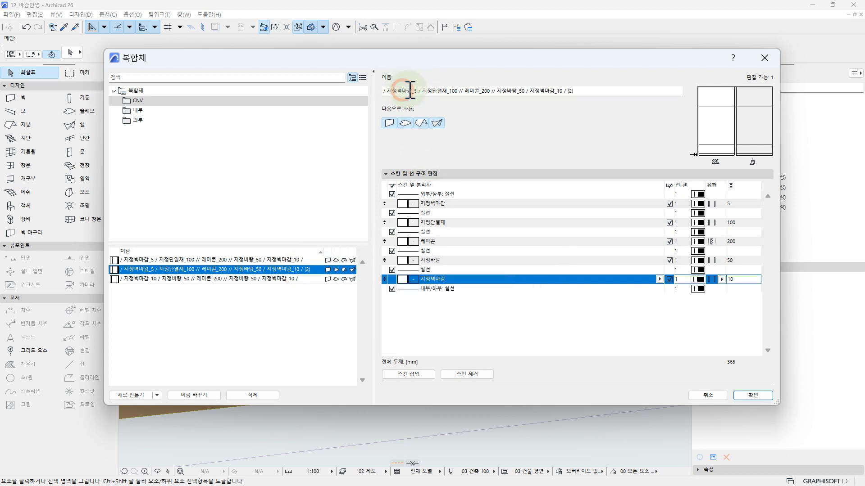
pyautogui.click(402, 91)
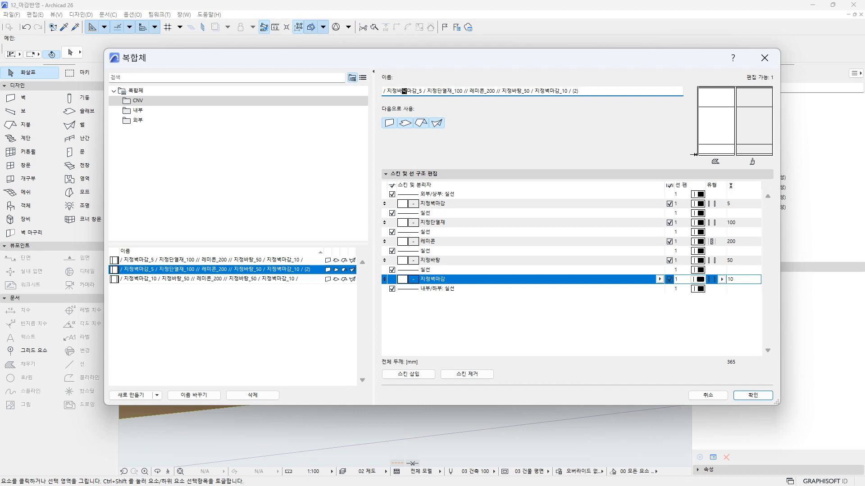
pyautogui.write('바닥')
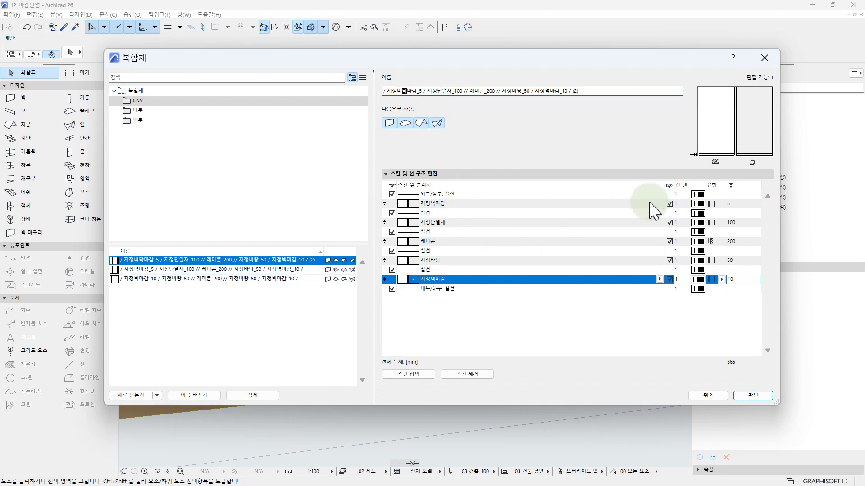
pyautogui.click(635, 205)
pyautogui.click(658, 203)
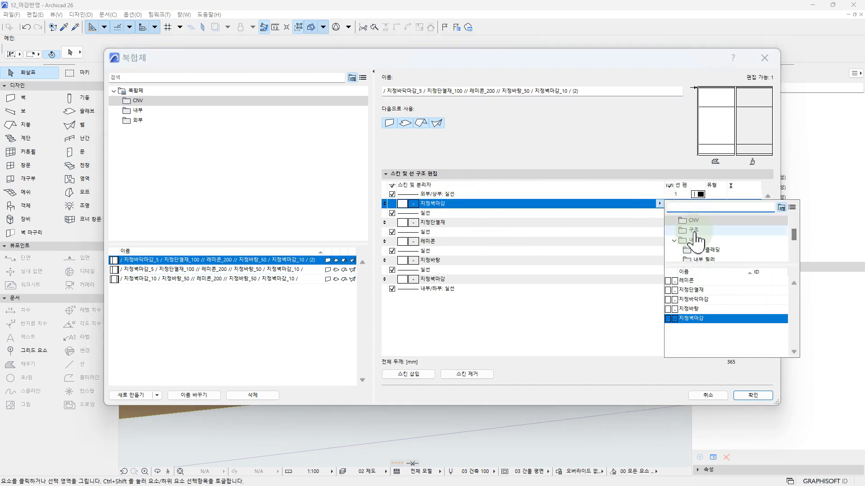
pyautogui.click(713, 299)
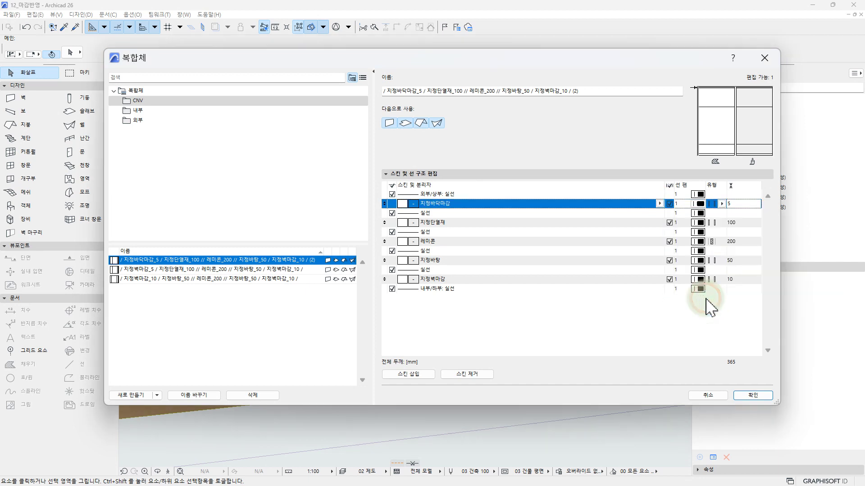
# Try 지정바닥마감 and 지정단열재 as the material of the 지정바탕 skin below 레미콘, leaving it on 지정단열재.
pyautogui.click(457, 290)
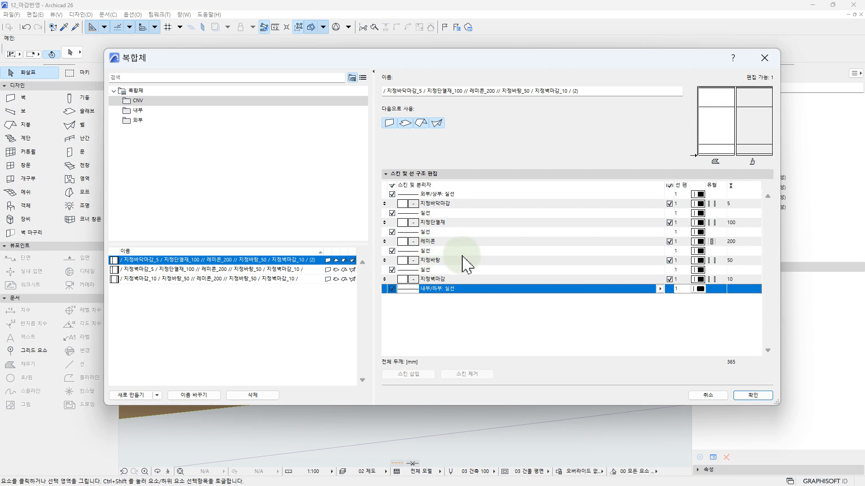
pyautogui.click(484, 270)
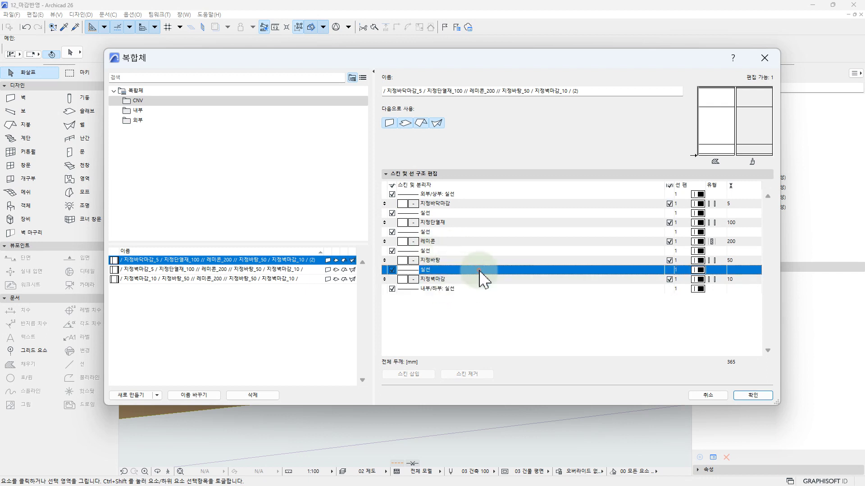
pyautogui.click(661, 270)
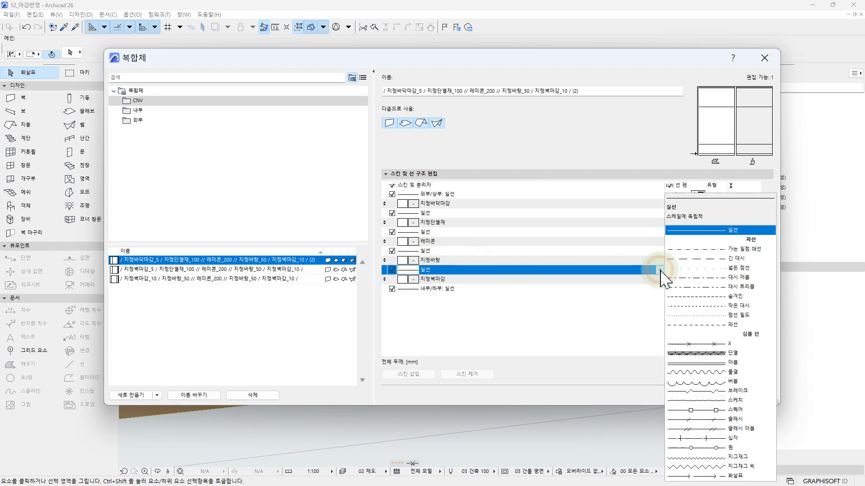
pyautogui.click(637, 259)
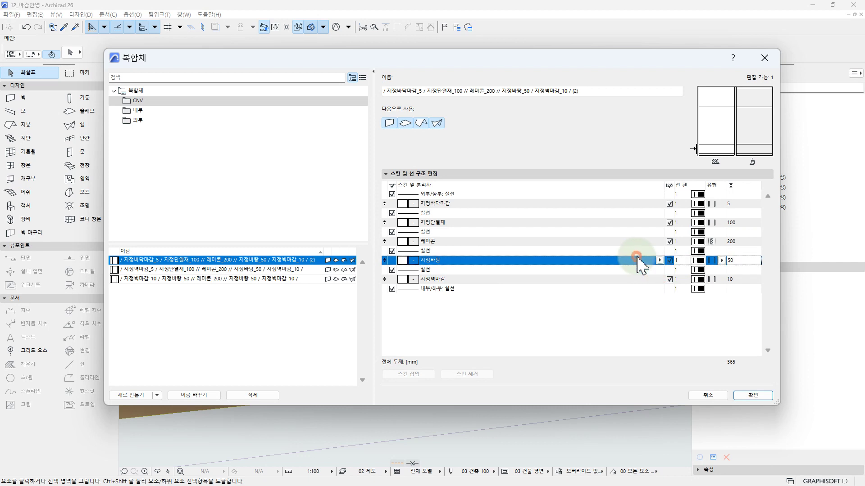
pyautogui.click(660, 261)
pyautogui.click(704, 357)
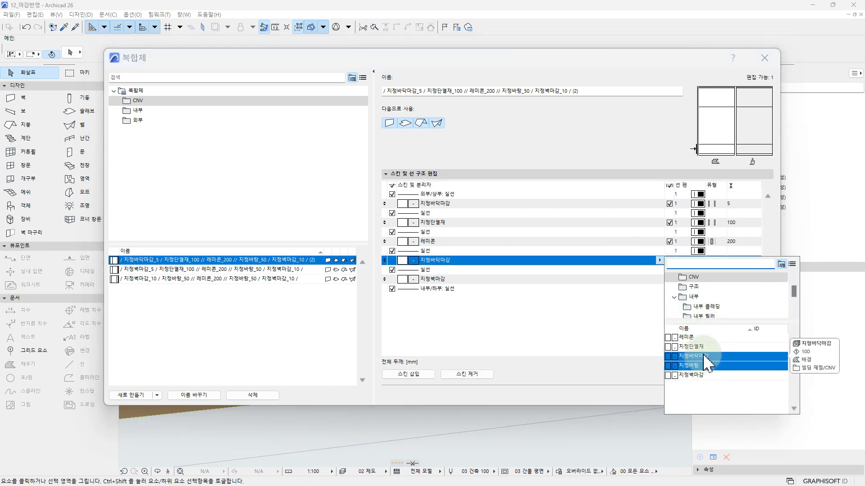
pyautogui.click(700, 346)
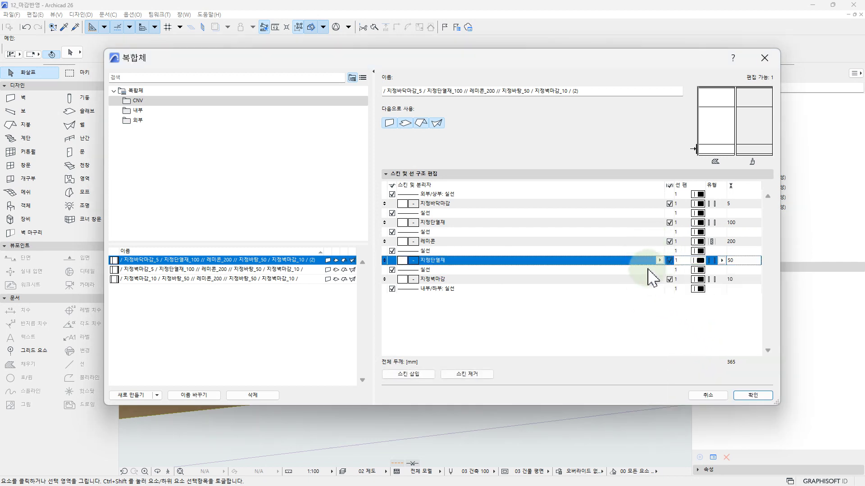
pyautogui.click(660, 260)
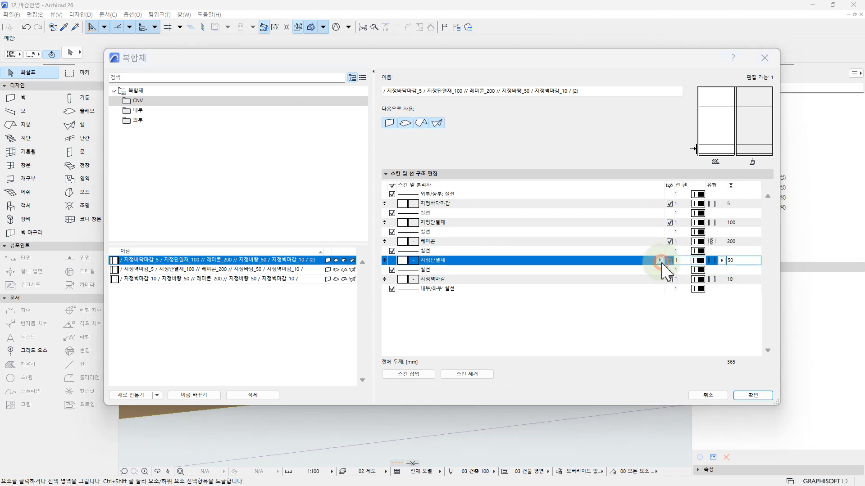
pyautogui.click(705, 337)
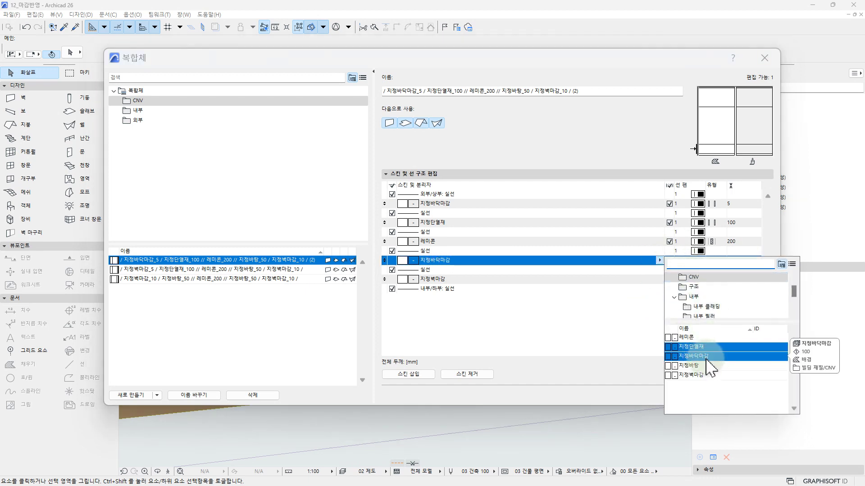
pyautogui.click(705, 347)
pyautogui.click(616, 316)
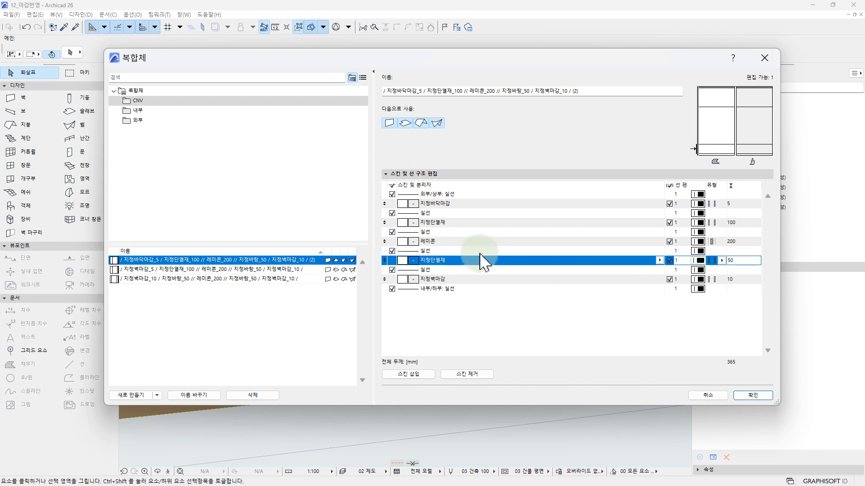
# Remove the two skins below 레미콘 from the 지정바닥마감 composite.
pyautogui.click(469, 374)
pyautogui.click(468, 375)
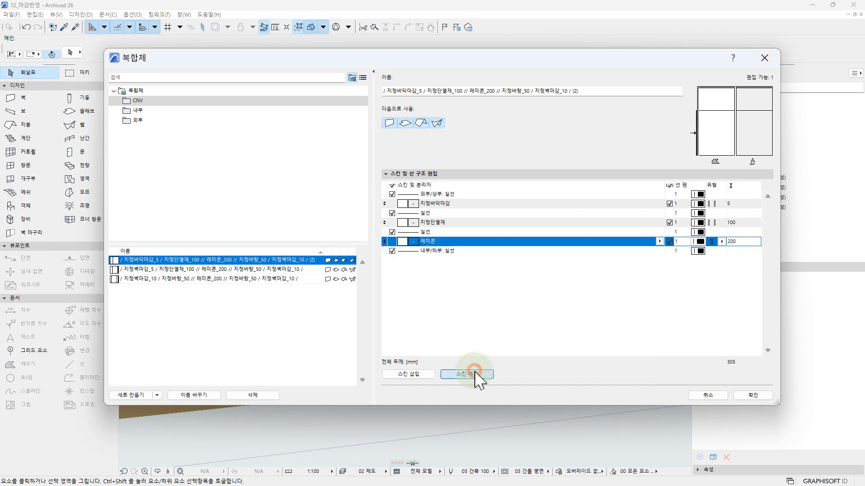
# Change the material of the middle skin in the 지정바닥마감 composite from insulation to 지정바탕.
pyautogui.click(446, 222)
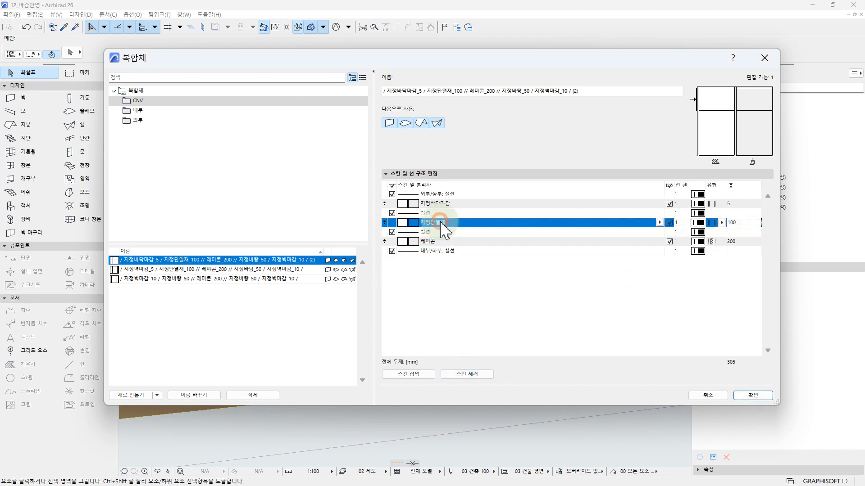
pyautogui.click(659, 223)
pyautogui.click(705, 328)
# Set the skin thicknesses to 10 mm for 지정바닥마감, 20 mm for 지정바탕 and 150 mm for 레미콘.
pyautogui.click(444, 204)
pyautogui.click(762, 199)
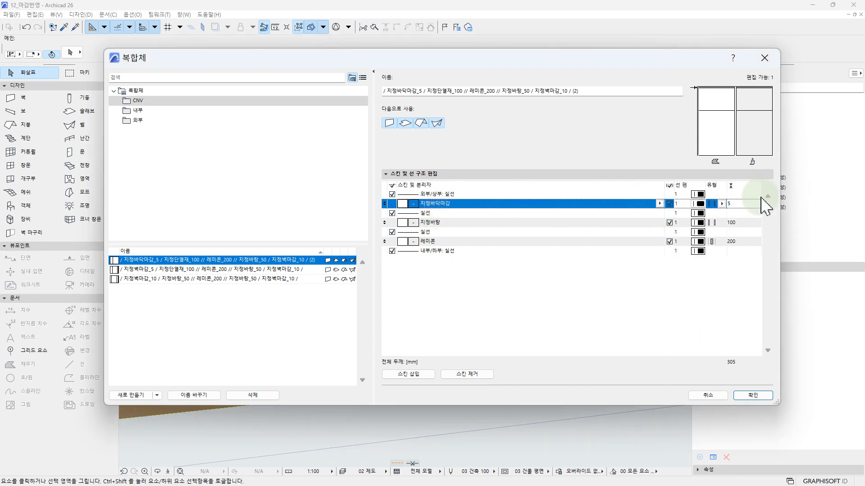
pyautogui.click(752, 223)
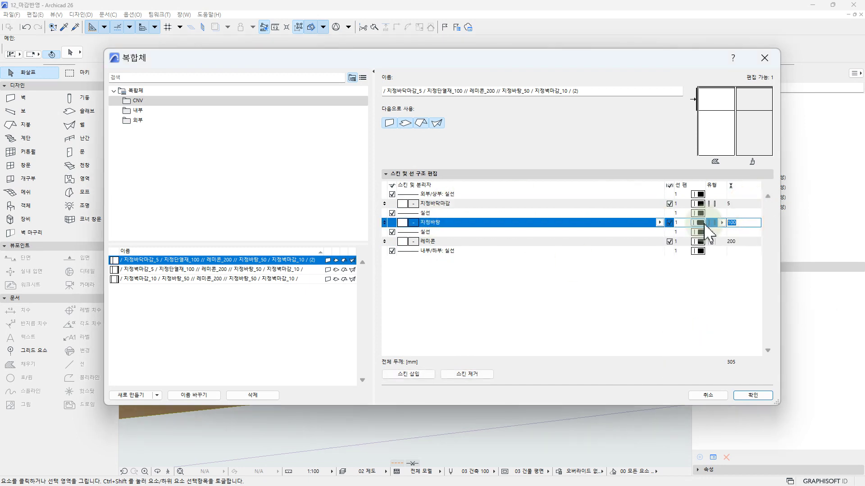
pyautogui.write('20')
pyautogui.click(744, 203)
pyautogui.write('10')
pyautogui.click(744, 241)
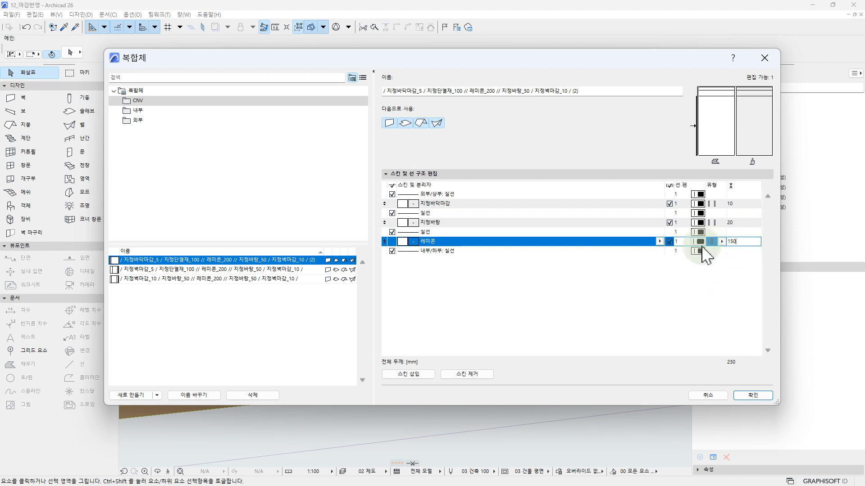
# Rename the slab composite as "/ 지정바닥마감_10 / 지정바탕_20 // 레미콘_150 //" and accept the composite changes.
pyautogui.moveTo(503, 92); pyautogui.dragTo(662, 91)
pyautogui.press('BackSpace')
pyautogui.click(511, 87)
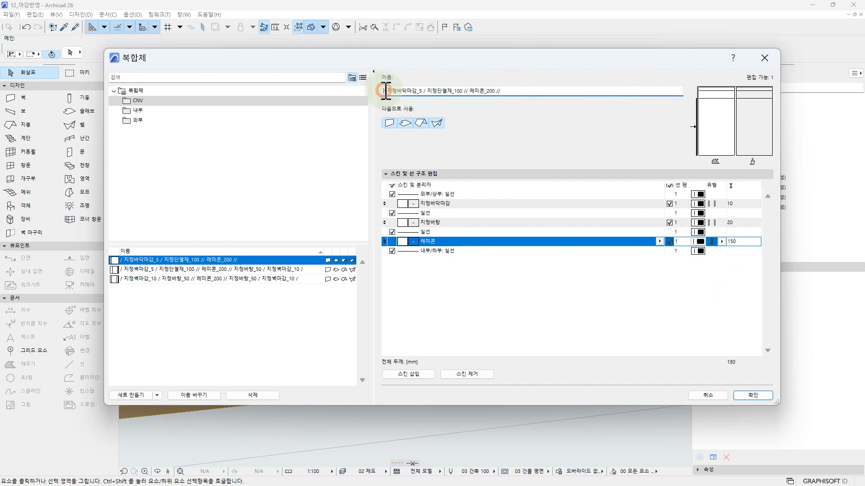
pyautogui.click(510, 93)
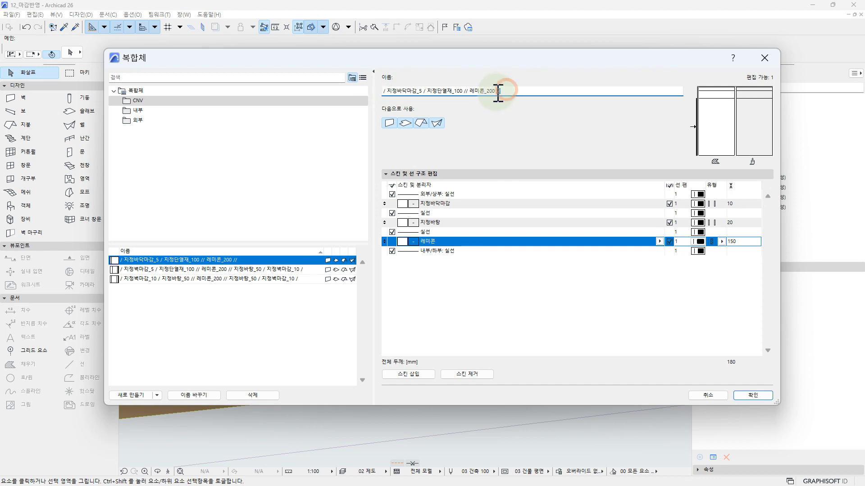
pyautogui.moveTo(465, 89); pyautogui.dragTo(527, 87)
pyautogui.click(502, 90)
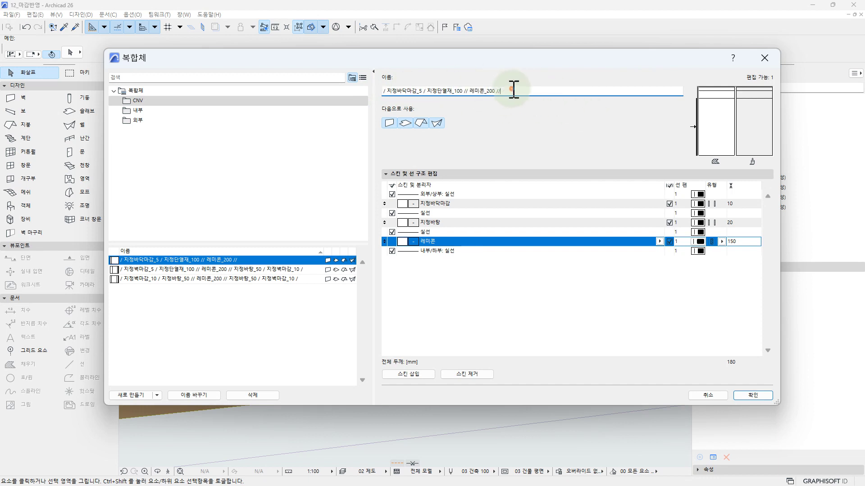
pyautogui.hotkey('ctrl', 'a')
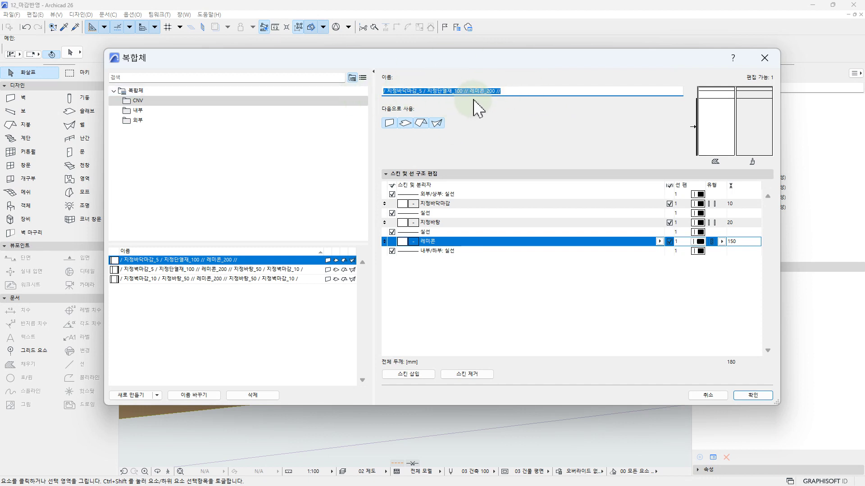
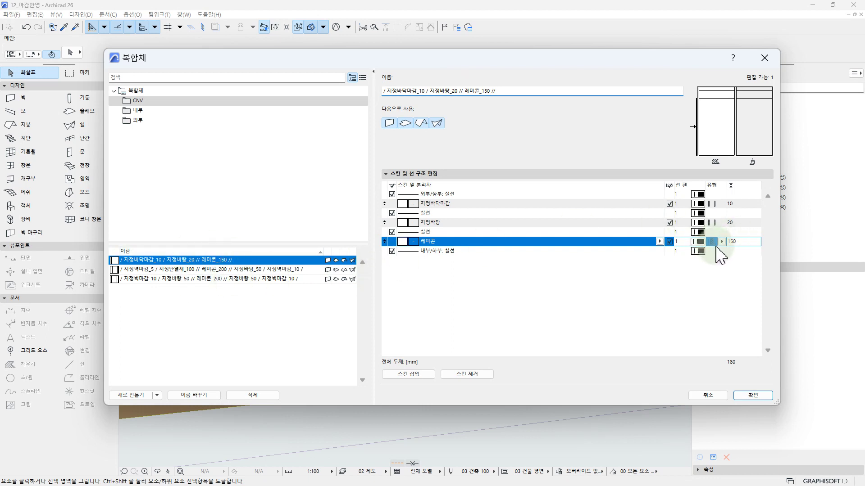
pyautogui.click(753, 396)
pyautogui.keyDown('shift'); pyautogui.moveTo(478, 277); pyautogui.dragTo(428, 273, button='middle'); pyautogui.keyUp('shift')
pyautogui.click(415, 278)
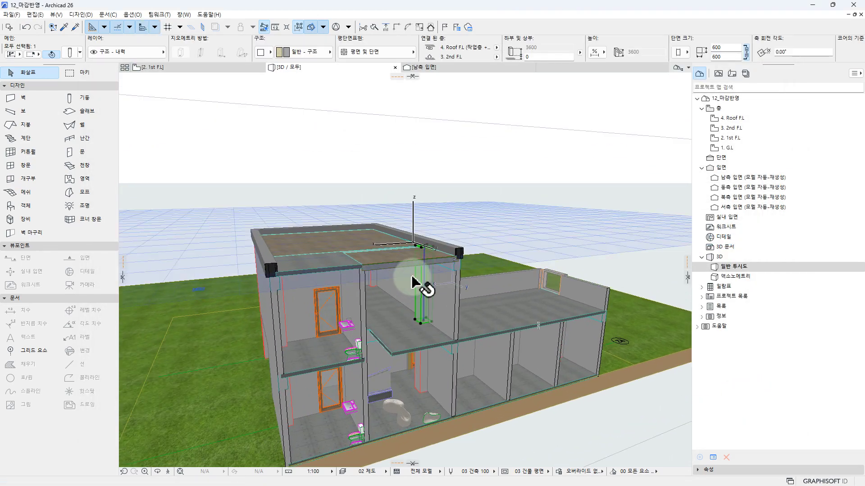
pyautogui.press('Escape')
pyautogui.keyDown('shift'); pyautogui.moveTo(498, 248); pyautogui.dragTo(327, 248, button='middle'); pyautogui.keyUp('shift')
pyautogui.click(339, 264)
pyautogui.keyDown('shift'); pyautogui.click(386, 216); pyautogui.keyUp('shift')
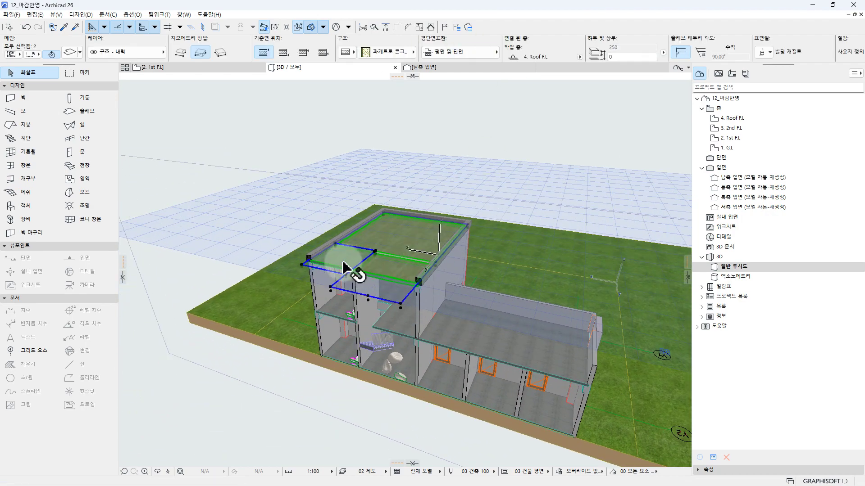
pyautogui.press('Escape')
# Move the 3D cutting plane outward past the building's open side to show its walls uncut.
pyautogui.scroll(-2, 288, 263)
pyautogui.click(214, 198)
pyautogui.click(183, 218)
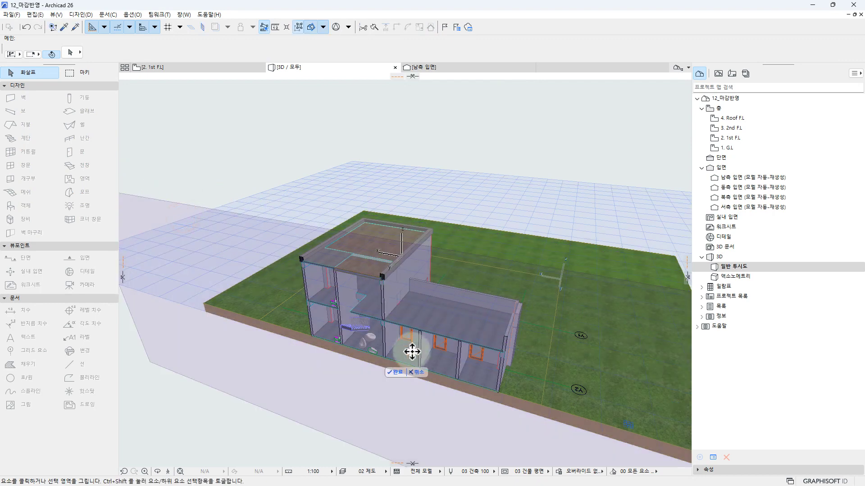
pyautogui.keyDown('shift'); pyautogui.moveTo(395, 375); pyautogui.dragTo(365, 263, button='middle'); pyautogui.keyUp('shift')
pyautogui.scroll(2, 366, 262)
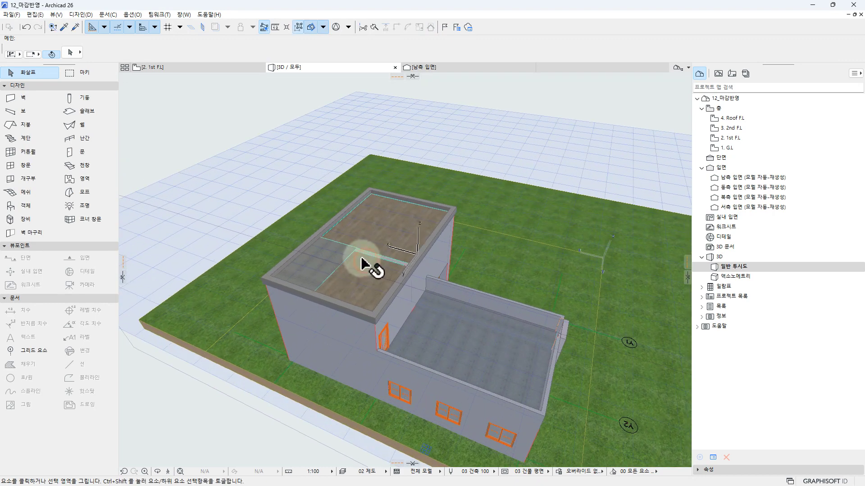
# Select all four roof slabs of the two-storey block and switch their structure to composite.
pyautogui.click(372, 270)
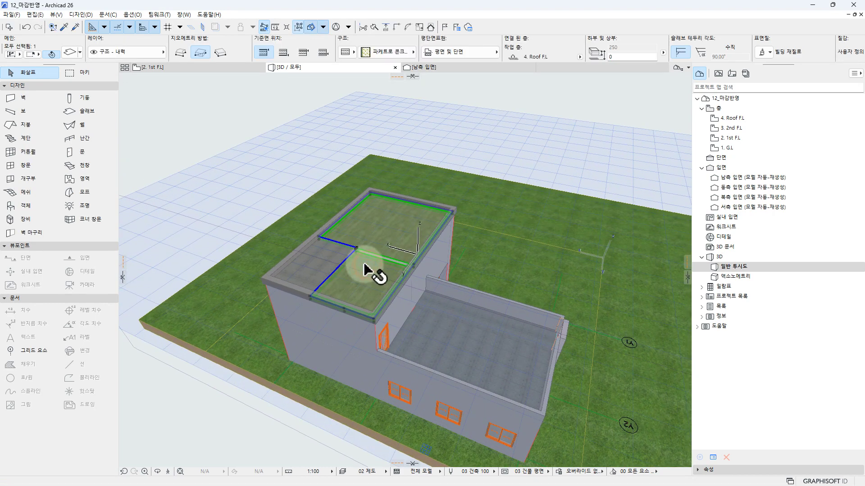
pyautogui.click(288, 279)
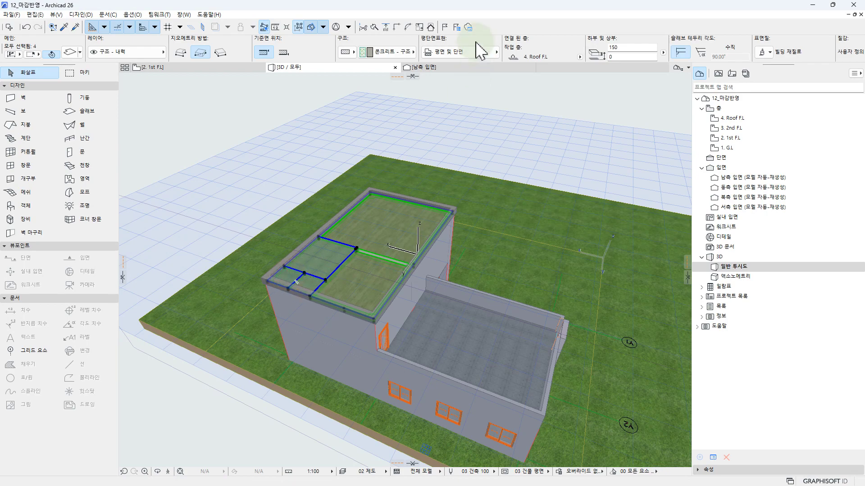
pyautogui.click(407, 53)
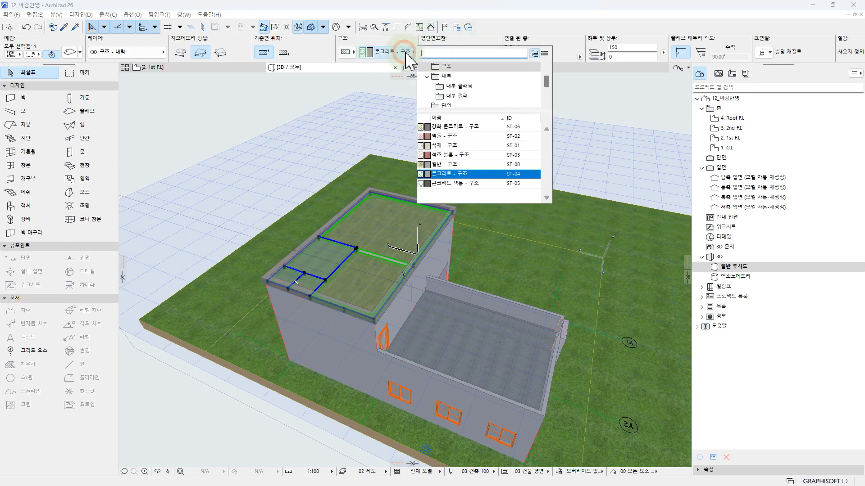
pyautogui.click(407, 53)
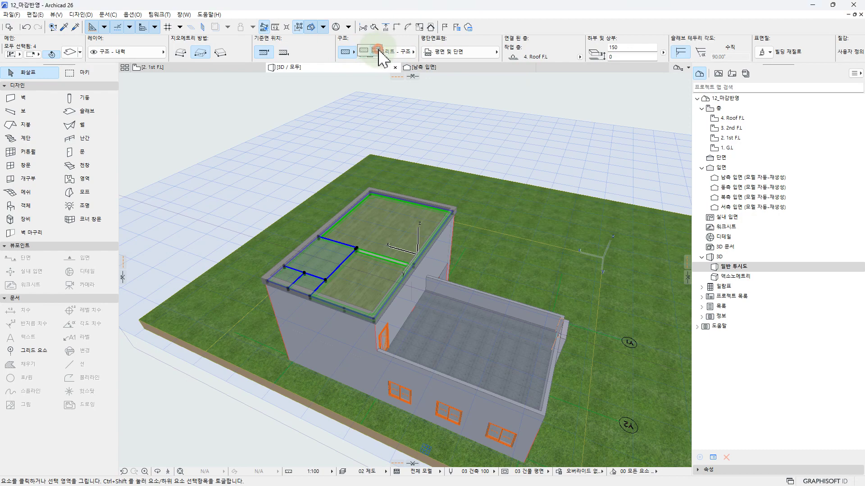
pyautogui.click(377, 50)
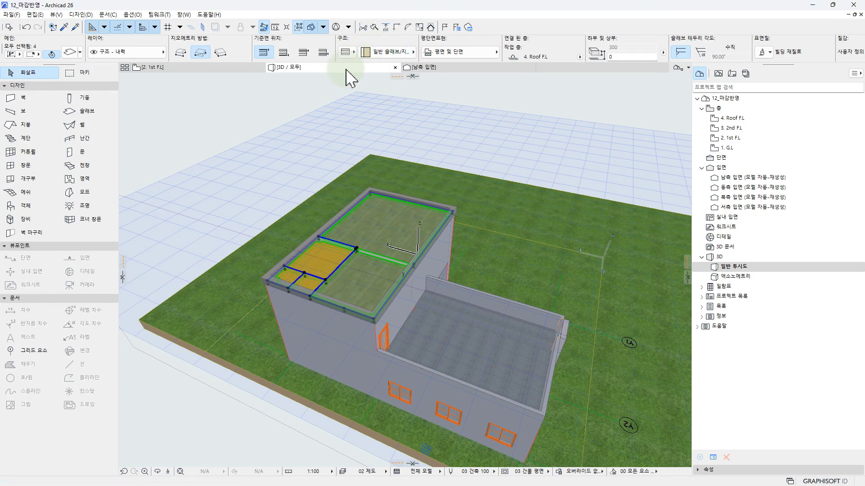
# Assign the CNV composite "/ 지정바닥마감_10 / 지정바탕_20 // 레미콘_150 //" to the selected roof slabs.
pyautogui.click(270, 53)
pyautogui.click(382, 53)
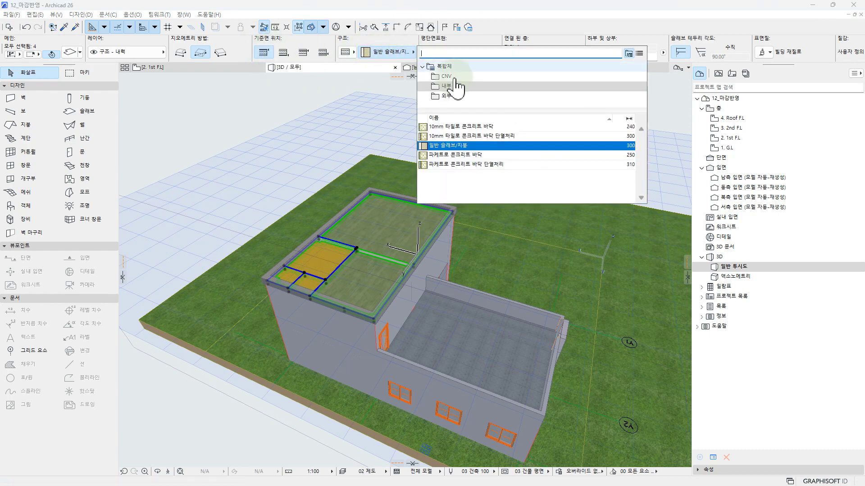
pyautogui.click(446, 76)
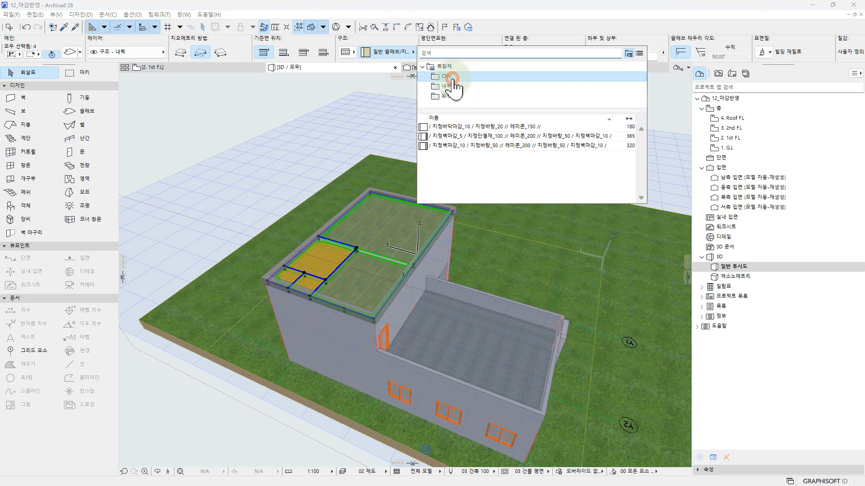
pyautogui.click(457, 127)
# Move the 3D cutting plane inward so that it cuts through the rooms and the roof slabs.
pyautogui.keyDown('shift'); pyautogui.moveTo(432, 223); pyautogui.dragTo(571, 251, button='middle'); pyautogui.keyUp('shift')
pyautogui.click(602, 192)
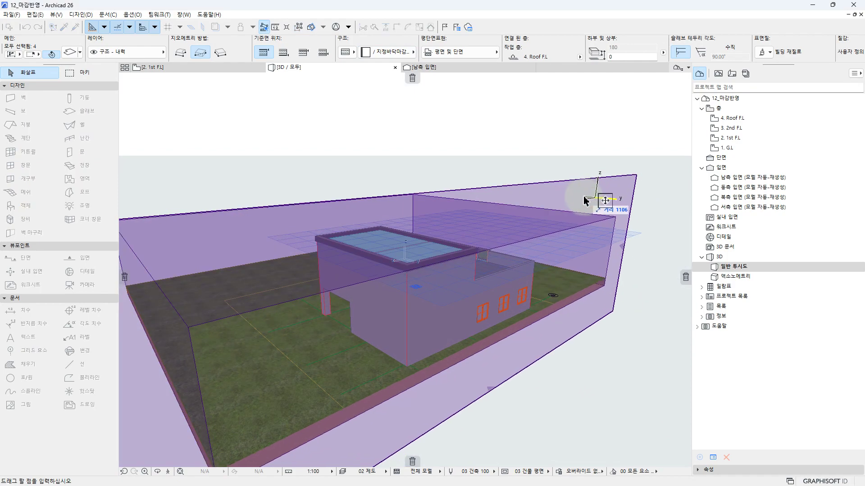
pyautogui.click(571, 194)
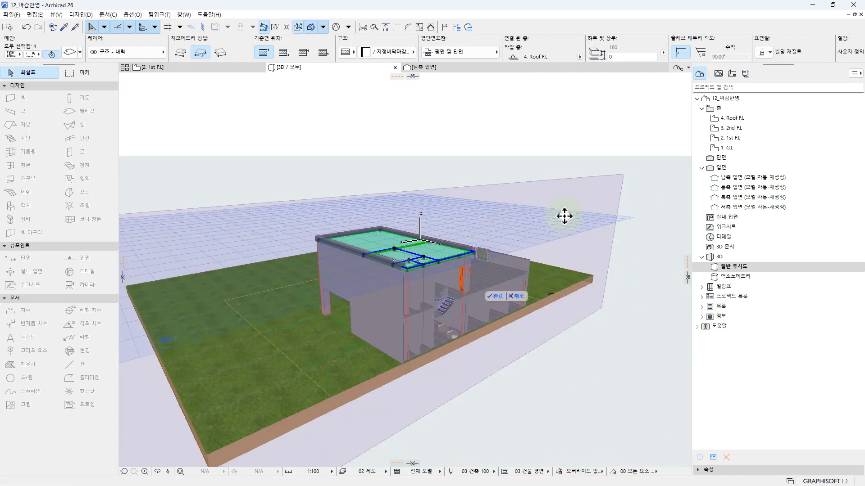
pyautogui.click(496, 297)
# Examine the layers of the roof slab's cut edge where it meets the parapet at the building corner.
pyautogui.scroll(8, 469, 286)
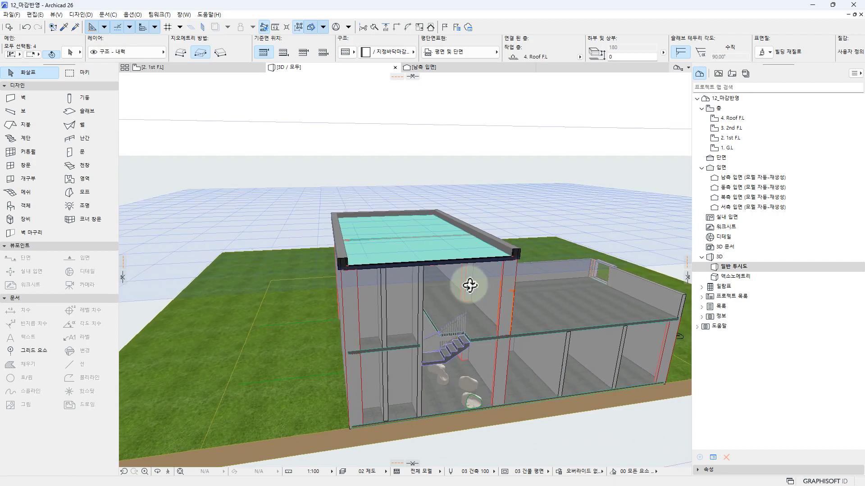
pyautogui.scroll(8, 388, 286)
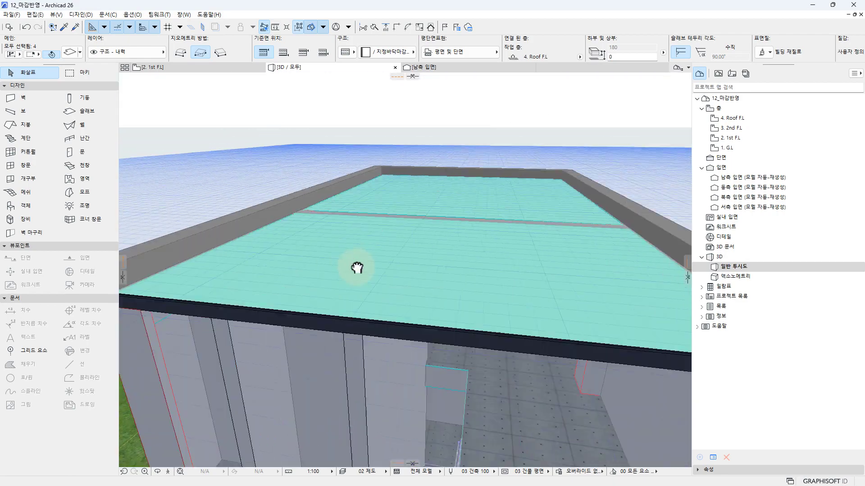
pyautogui.keyDown('shift'); pyautogui.moveTo(404, 273); pyautogui.dragTo(406, 264, button='middle'); pyautogui.keyUp('shift')
pyautogui.moveTo(342, 270); pyautogui.dragTo(487, 252, button='middle')
pyautogui.moveTo(306, 276); pyautogui.dragTo(390, 270, button='middle')
pyautogui.scroll(2, 273, 269)
pyautogui.scroll(3, 272, 269)
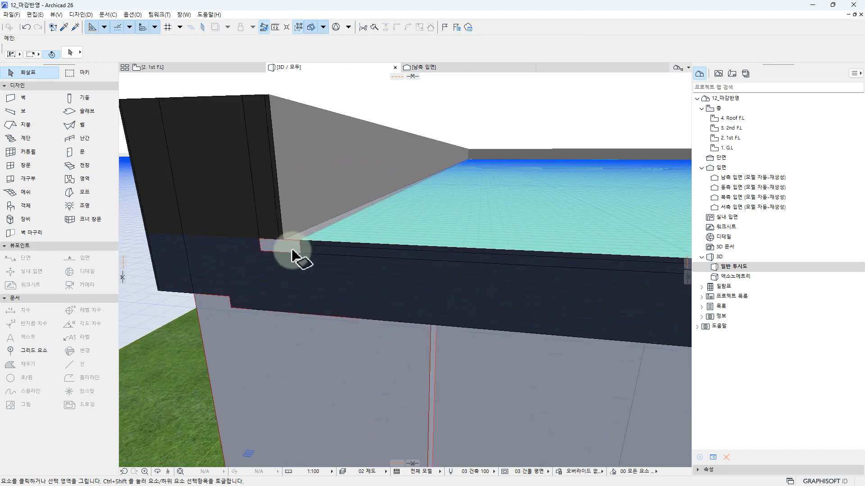
# Select the column under the roof corner, check its height and story link in its settings, and close them unchanged.
pyautogui.click(294, 245)
pyautogui.moveTo(317, 256)
pyautogui.keyDown('shift'); pyautogui.mouseDown(button='middle')
pyautogui.moveTo(367, 290)
pyautogui.moveTo(386, 255)
pyautogui.moveTo(411, 309)
pyautogui.moveTo(397, 292)
pyautogui.moveTo(331, 263)
pyautogui.mouseUp(button='middle'); pyautogui.keyUp('shift')
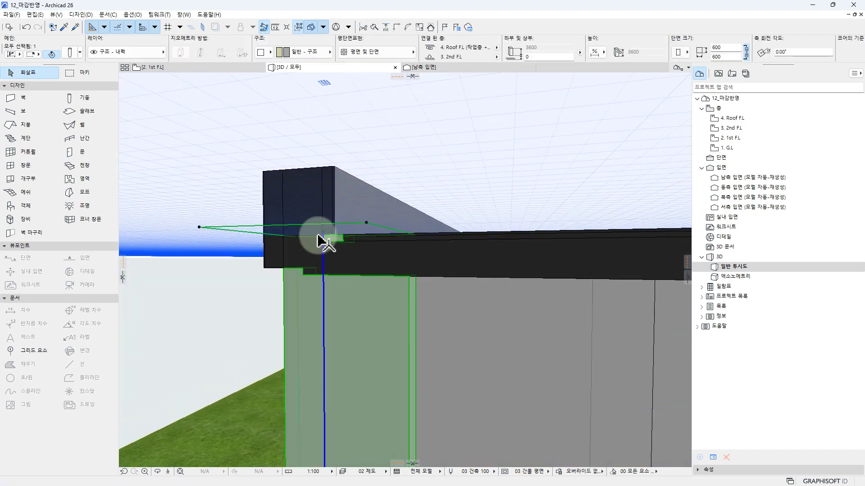
pyautogui.scroll(2, 318, 235)
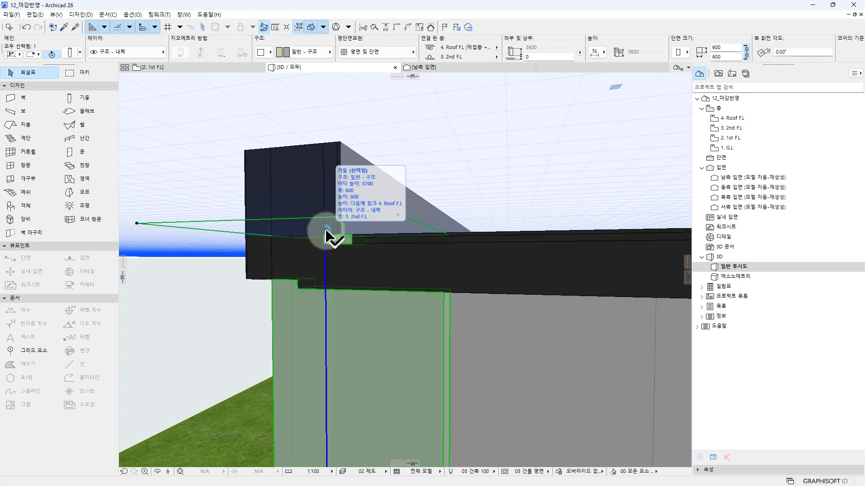
pyautogui.moveTo(325, 231); pyautogui.dragTo(459, 117)
pyautogui.moveTo(475, 53)
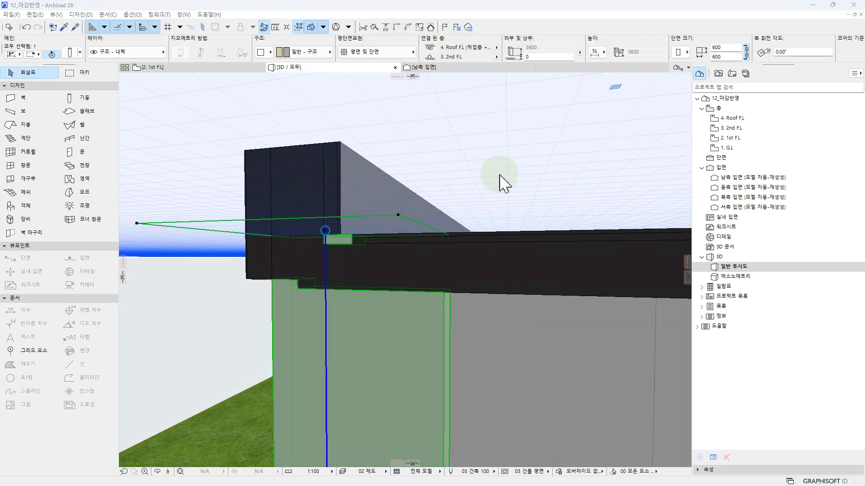
pyautogui.hotkey('ctrl', 't')
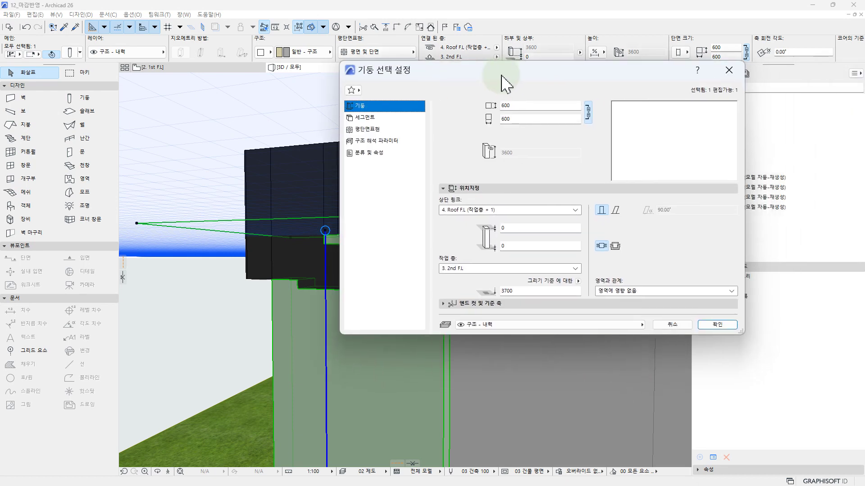
pyautogui.press('Escape')
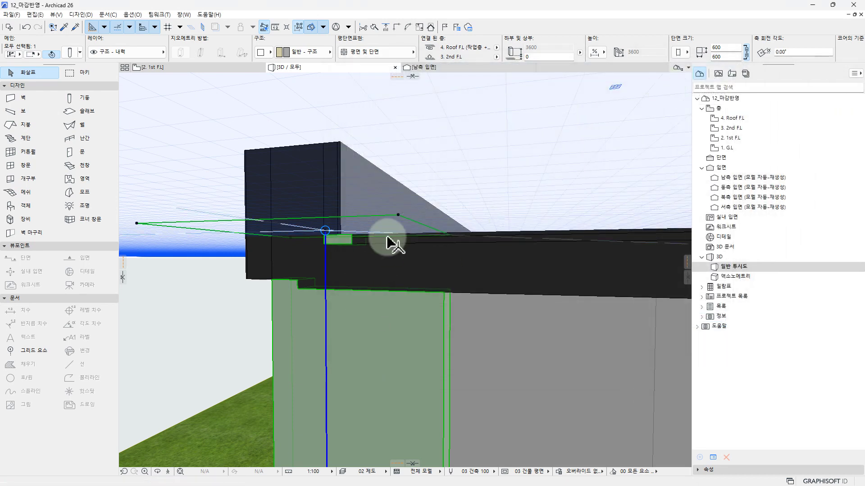
# Start editing the selected column from its upper corner node at the roof level.
pyautogui.click(400, 216)
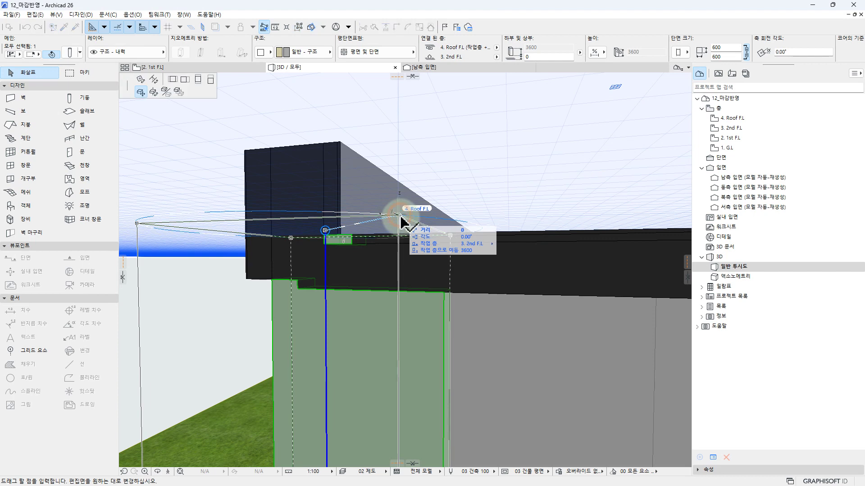
pyautogui.click(210, 81)
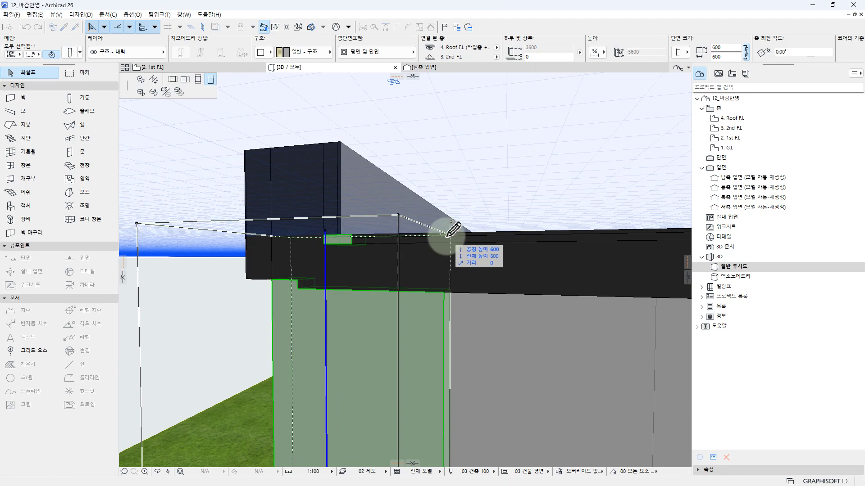
pyautogui.click(451, 230)
pyautogui.keyDown('shift'); pyautogui.moveTo(444, 228); pyautogui.dragTo(293, 160, button='middle'); pyautogui.keyUp('shift')
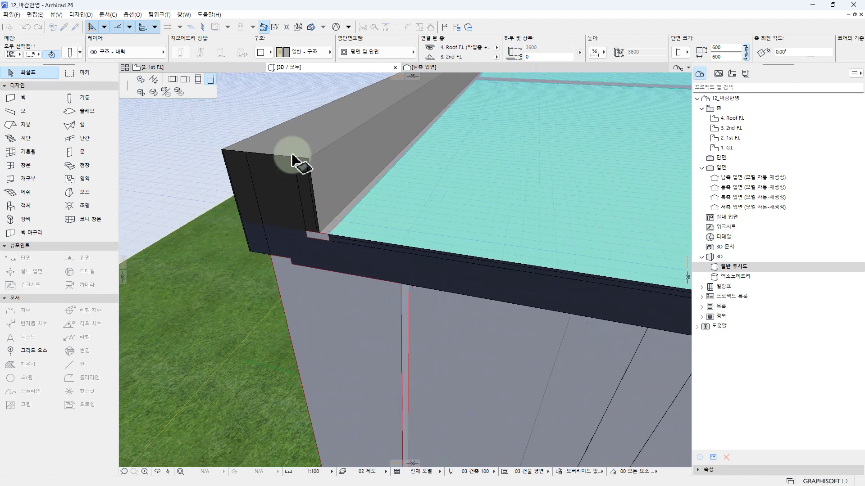
pyautogui.click(292, 157)
pyautogui.click(210, 80)
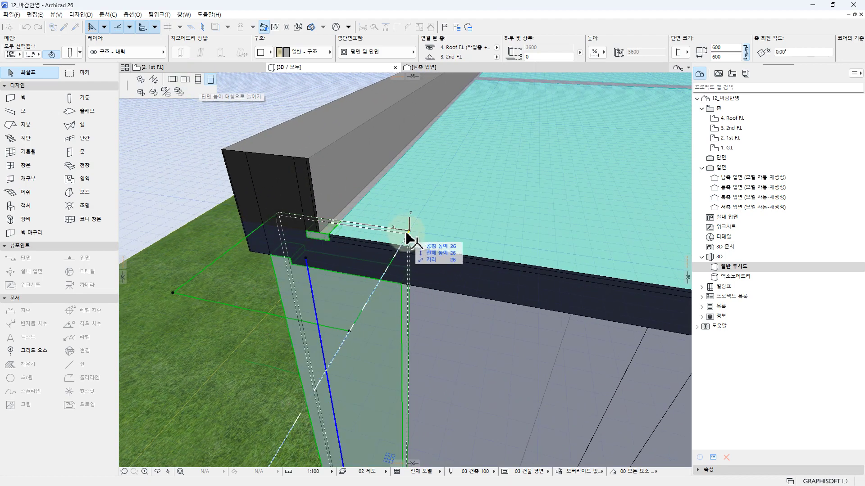
pyautogui.click(370, 270)
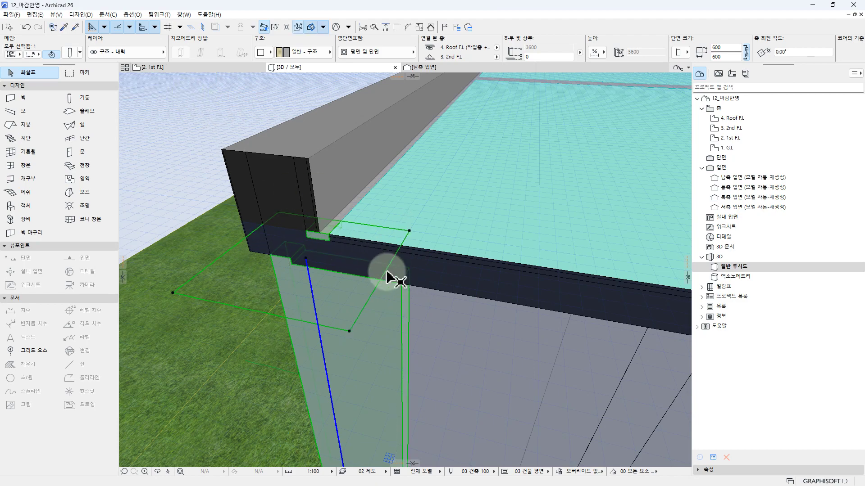
# Shorten the selected corner column at its top to a height of 3570 mm, 30 mm below Roof F.L.
pyautogui.click(306, 260)
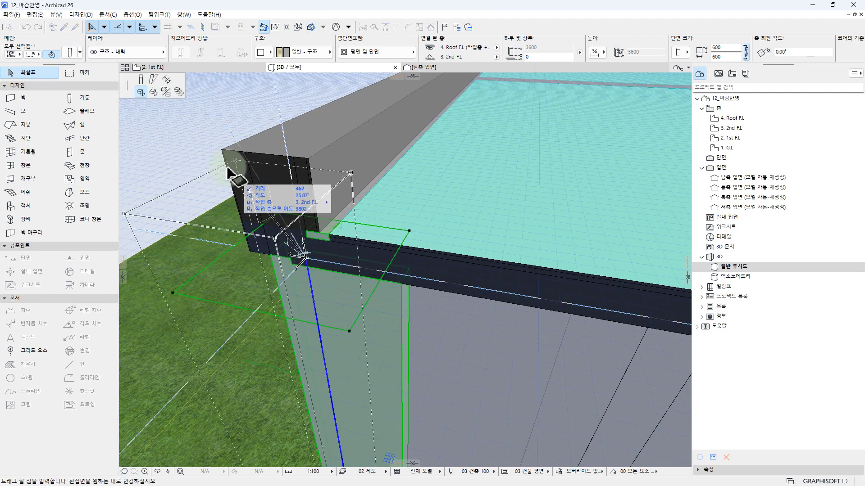
pyautogui.click(141, 80)
pyautogui.scroll(3, 307, 241)
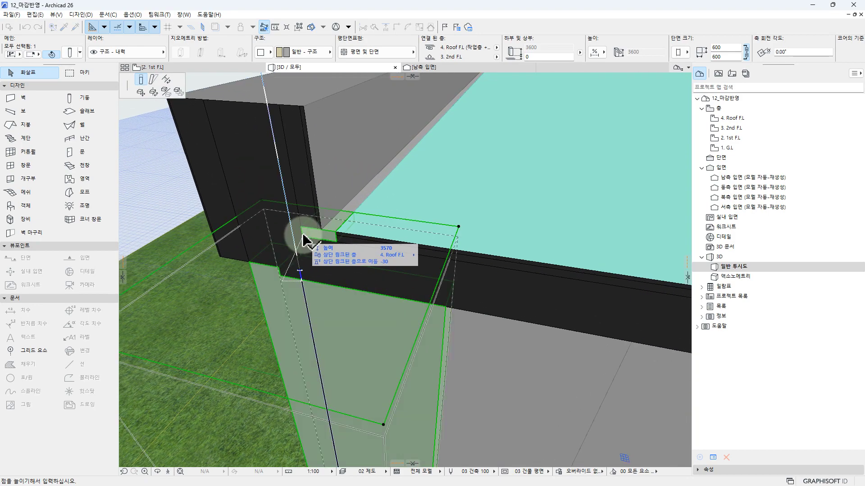
pyautogui.click(307, 246)
pyautogui.keyDown('shift'); pyautogui.moveTo(380, 266); pyautogui.dragTo(408, 252, button='middle'); pyautogui.keyUp('shift')
pyautogui.press('Escape')
pyautogui.scroll(2, 371, 220)
pyautogui.click(397, 282)
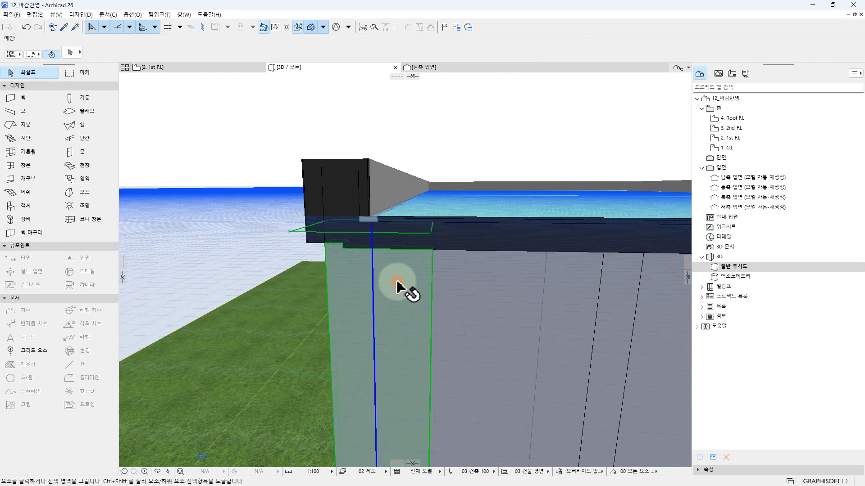
pyautogui.press('Escape')
pyautogui.scroll(2, 398, 252)
pyautogui.click(392, 251)
pyautogui.press('Escape')
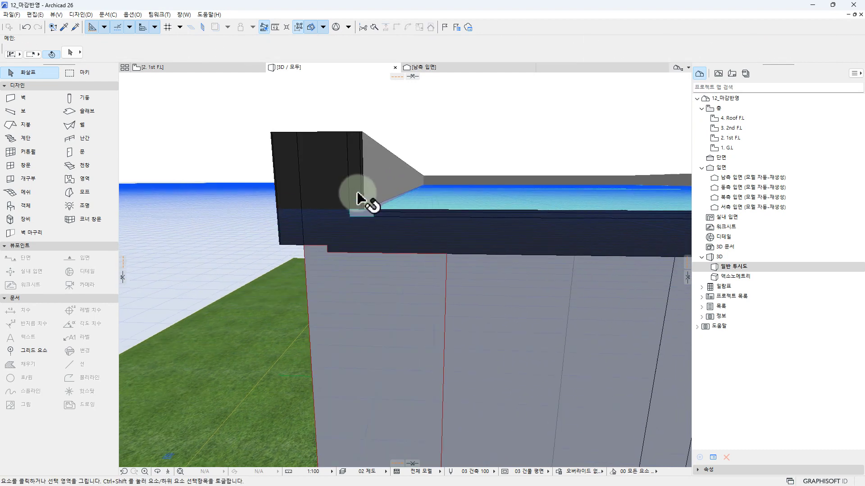
# Select the 11600 mm beam under the roof parapet and move it down 30 mm below Roof F.L.
pyautogui.click(369, 210)
pyautogui.press('Escape')
pyautogui.click(369, 209)
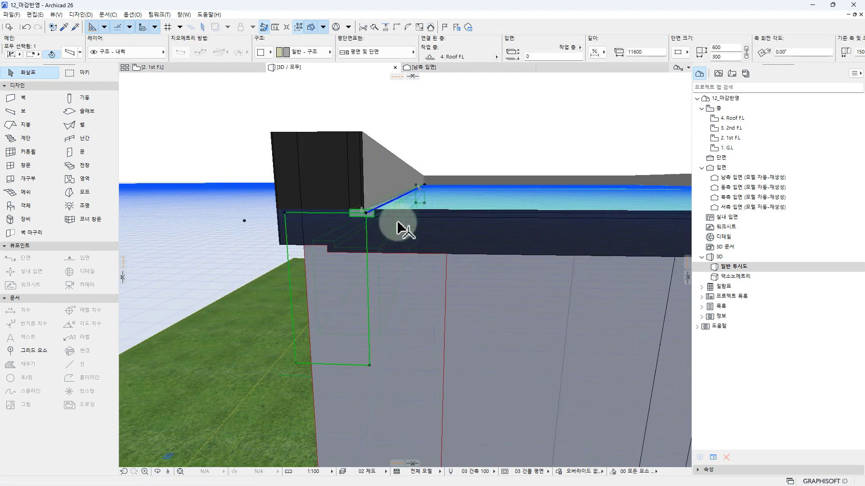
pyautogui.press('Escape')
pyautogui.scroll(2, 411, 243)
pyautogui.click(426, 232)
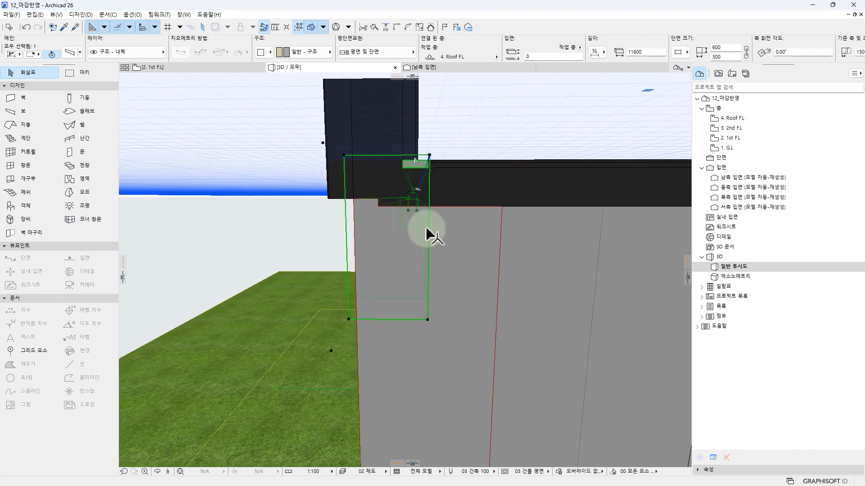
pyautogui.moveTo(425, 180); pyautogui.dragTo(389, 180, button='middle')
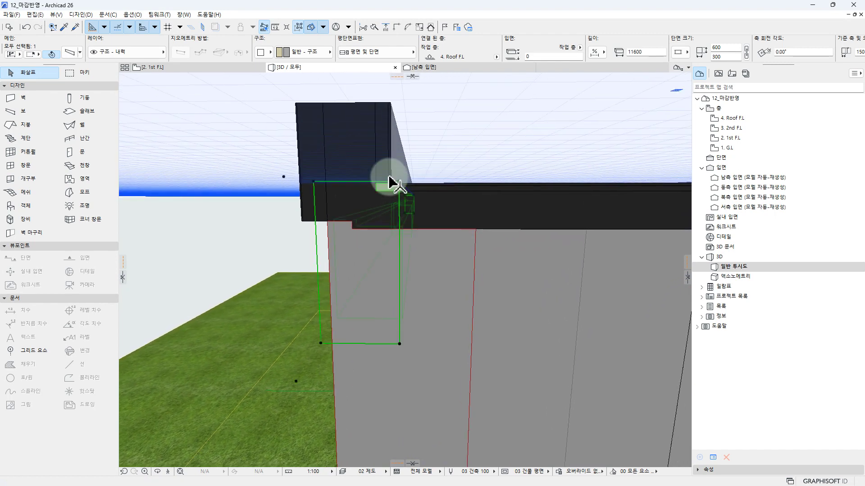
pyautogui.click(399, 182)
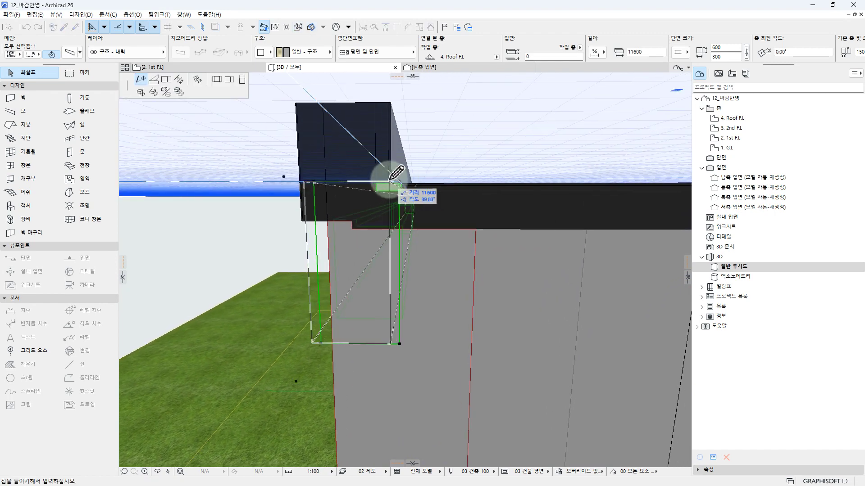
pyautogui.click(142, 92)
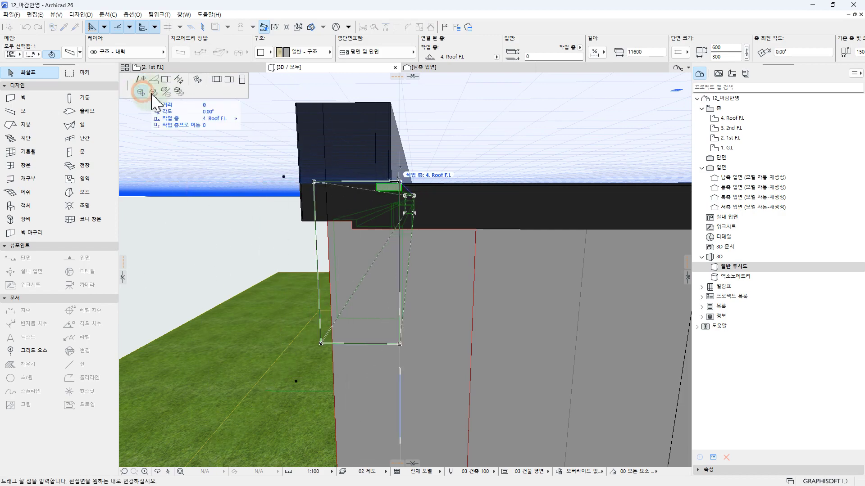
pyautogui.moveTo(396, 205)
pyautogui.keyDown('shift'); pyautogui.mouseDown(button='middle')
pyautogui.moveTo(371, 225)
pyautogui.moveTo(387, 216)
pyautogui.mouseUp(button='middle'); pyautogui.keyUp('shift')
pyautogui.keyDown('shift'); pyautogui.moveTo(207, 284); pyautogui.dragTo(245, 257, button='middle'); pyautogui.keyUp('shift')
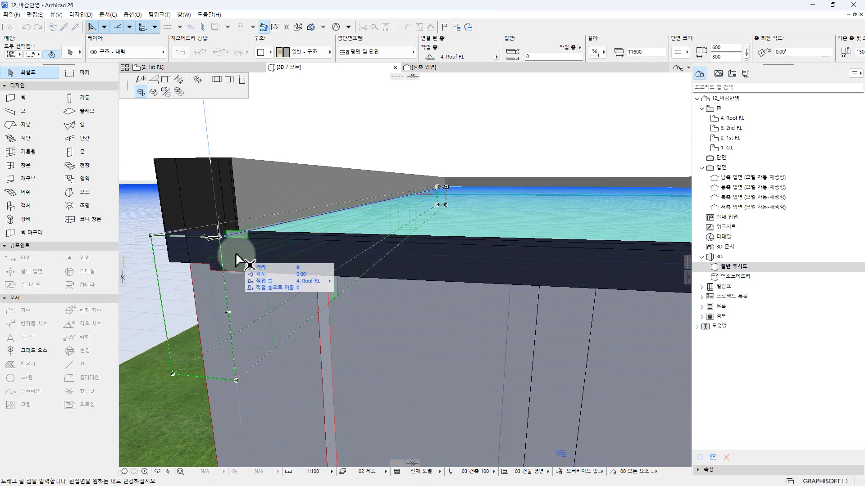
pyautogui.click(248, 239)
pyautogui.moveTo(350, 289)
pyautogui.keyDown('shift'); pyautogui.mouseDown(button='middle')
pyautogui.moveTo(330, 295)
pyautogui.moveTo(358, 290)
pyautogui.mouseUp(button='middle'); pyautogui.keyUp('shift')
pyautogui.press('Escape')
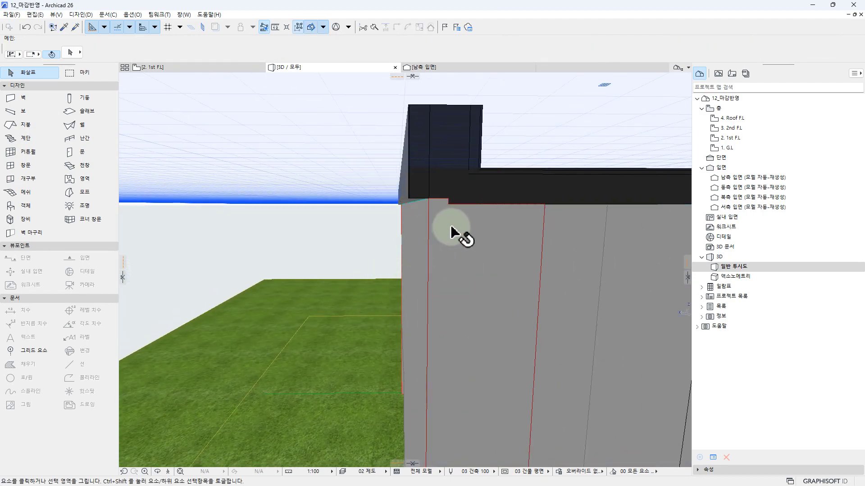
# Move the vertical 3D cutting plane further into the building and apply it to expose the roof edge beam and interior.
pyautogui.click(453, 227)
pyautogui.scroll(-7, 482, 236)
pyautogui.scroll(-3, 437, 250)
pyautogui.keyDown('shift'); pyautogui.moveTo(437, 250); pyautogui.dragTo(508, 280, button='middle'); pyautogui.keyUp('shift')
pyautogui.keyDown('shift'); pyautogui.moveTo(425, 278); pyautogui.dragTo(480, 294, button='middle'); pyautogui.keyUp('shift')
pyautogui.press('Escape')
pyautogui.keyDown('shift'); pyautogui.moveTo(571, 244); pyautogui.dragTo(524, 222, button='middle'); pyautogui.keyUp('shift')
pyautogui.click(608, 354)
pyautogui.click(604, 352)
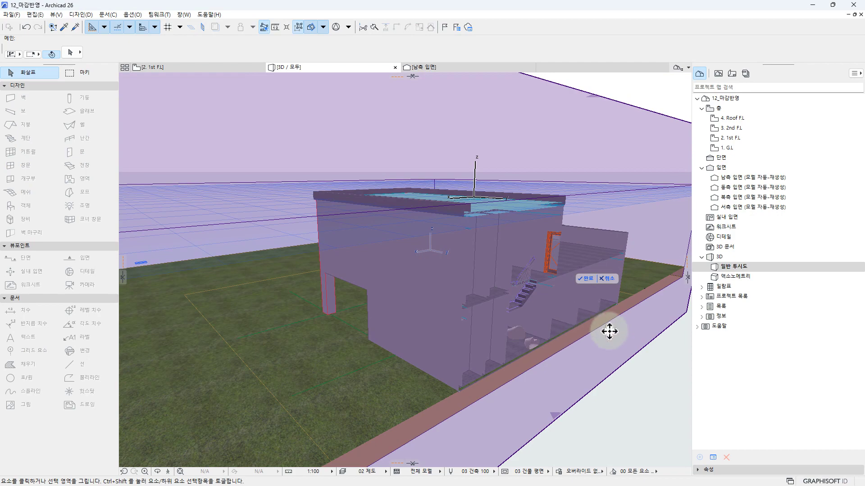
pyautogui.click(583, 278)
pyautogui.scroll(10, 451, 303)
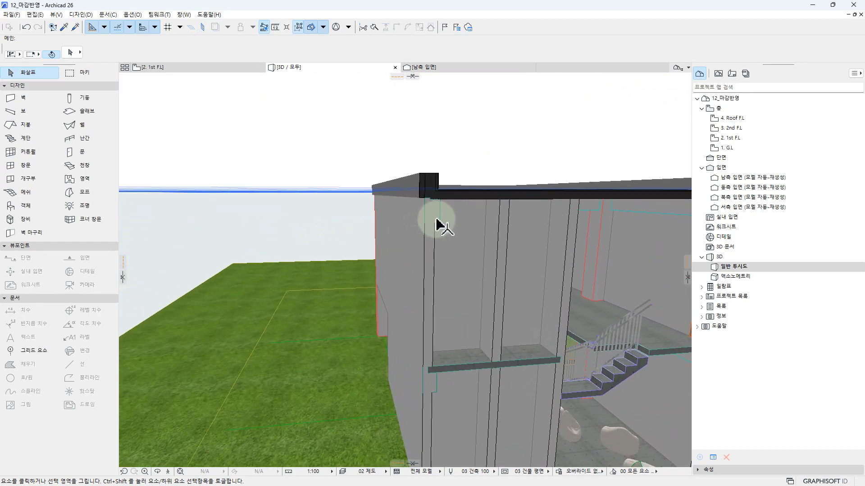
# Change the roof edge beam's building material to 레미콘.
pyautogui.click(436, 208)
pyautogui.scroll(8, 430, 213)
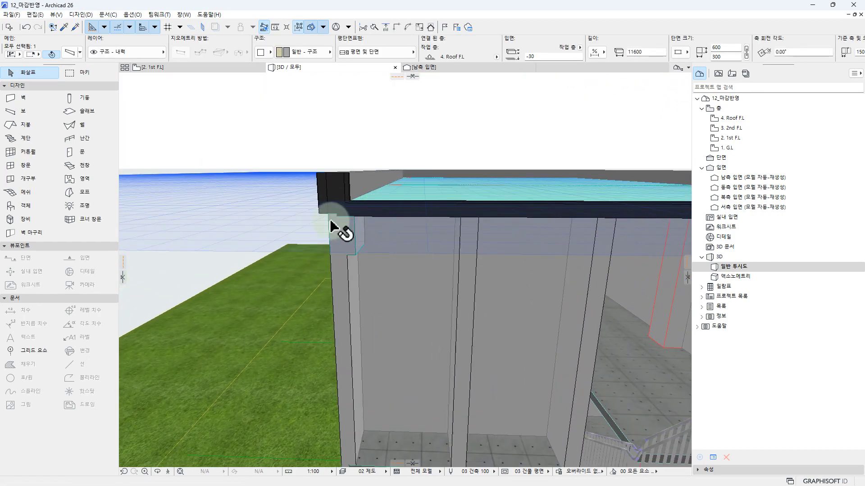
pyautogui.scroll(-3, 470, 246)
pyautogui.keyDown('shift'); pyautogui.moveTo(466, 243); pyautogui.dragTo(456, 259, button='middle'); pyautogui.keyUp('shift')
pyautogui.scroll(-5, 448, 243)
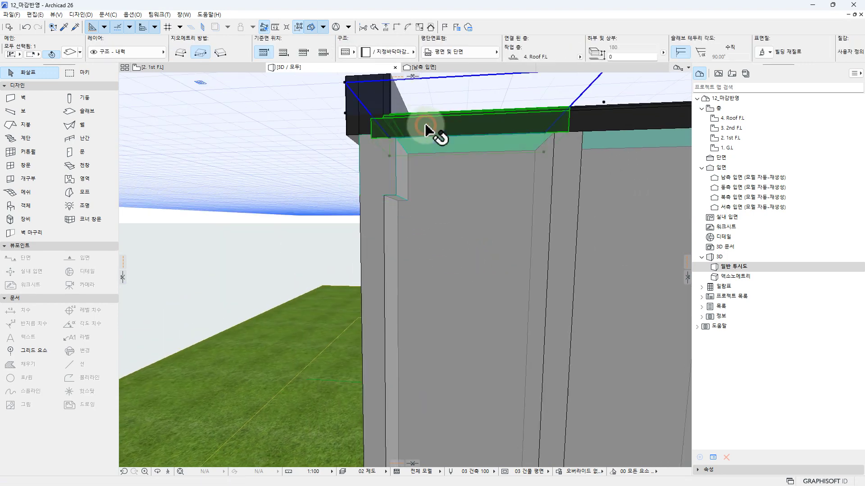
pyautogui.press('Escape')
pyautogui.click(382, 180)
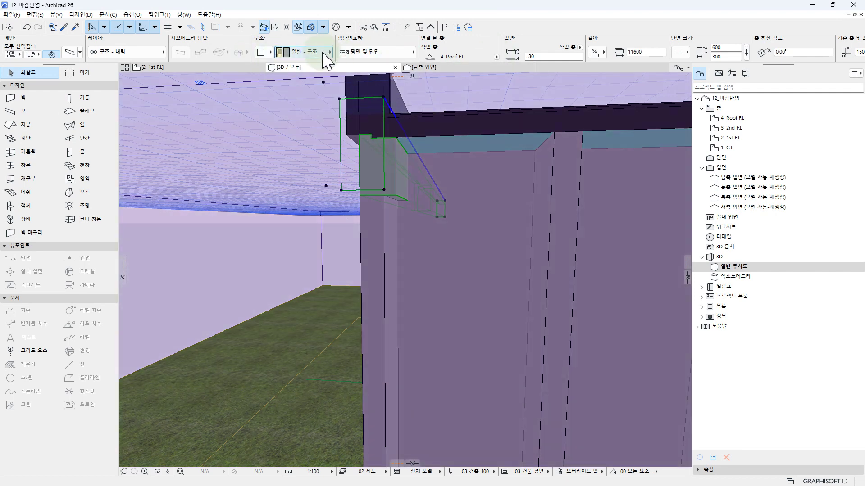
pyautogui.click(305, 53)
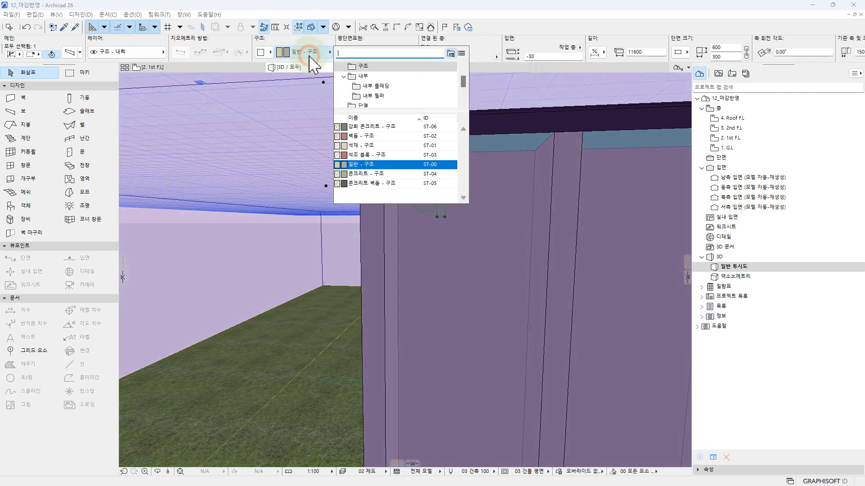
pyautogui.click(367, 78)
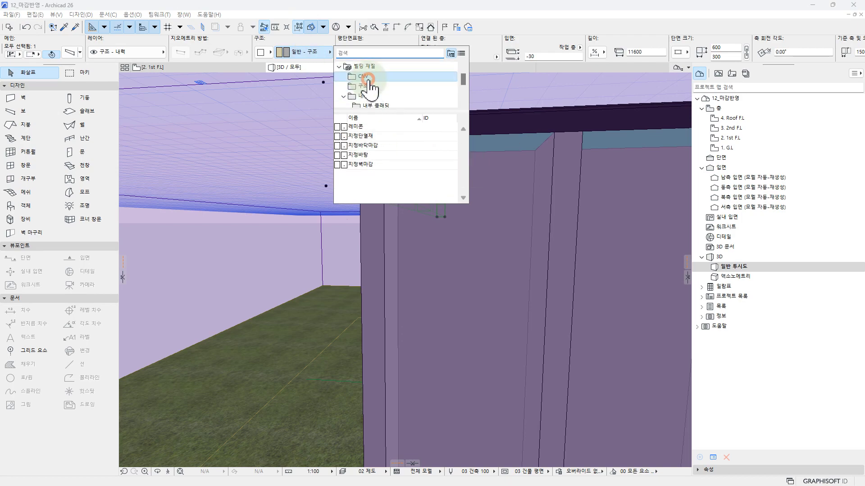
pyautogui.click(371, 129)
pyautogui.press('Escape')
# Shift the vertical 3D cutting plane by about 222 mm at the roof edge.
pyautogui.keyDown('shift'); pyautogui.moveTo(440, 204); pyautogui.dragTo(503, 236, button='middle'); pyautogui.keyUp('shift')
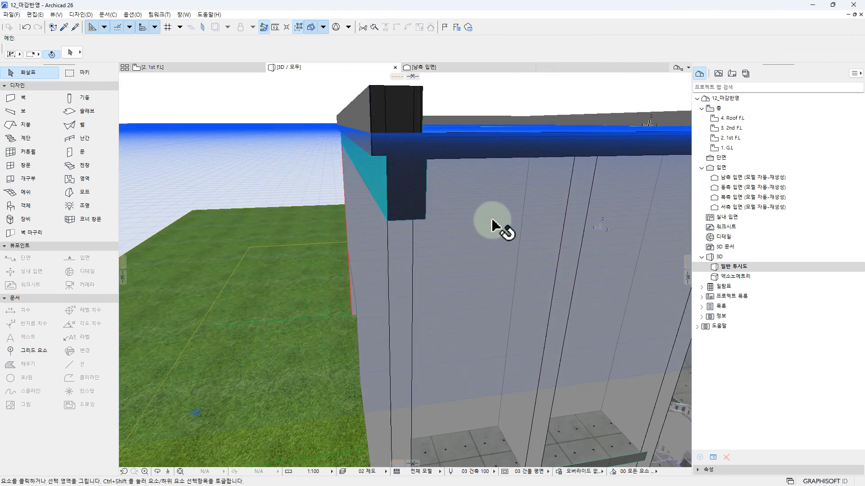
pyautogui.click(412, 170)
pyautogui.keyDown('shift'); pyautogui.moveTo(463, 201); pyautogui.dragTo(345, 181, button='middle'); pyautogui.keyUp('shift')
pyautogui.press('Escape')
pyautogui.click(216, 116)
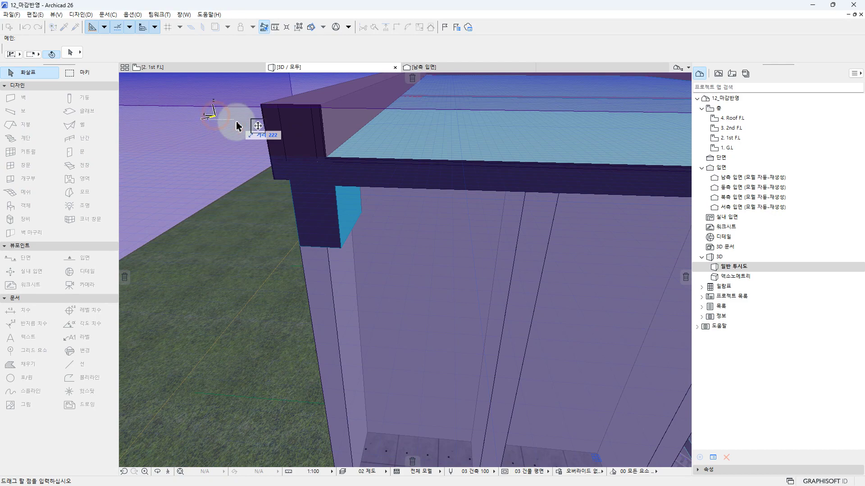
pyautogui.click(238, 130)
pyautogui.scroll(-10, 290, 176)
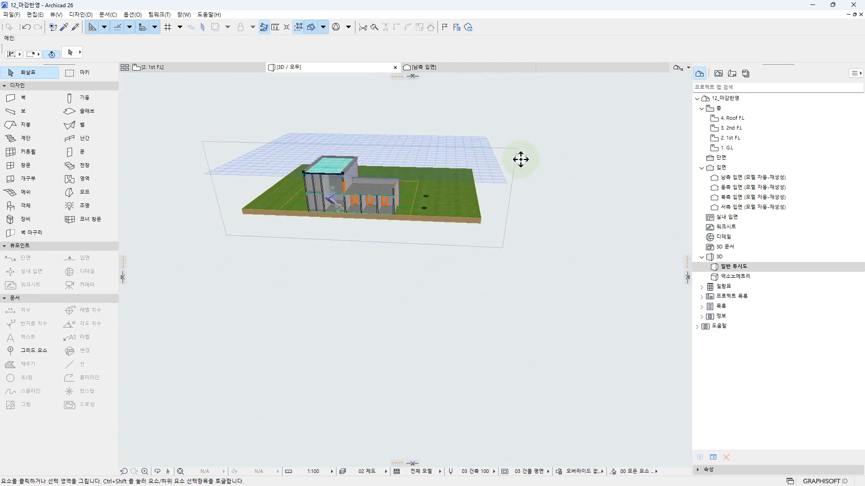
# Turn off the editing plane display in the 3D view.
pyautogui.click(499, 181)
pyautogui.click(506, 182)
pyautogui.click(56, 15)
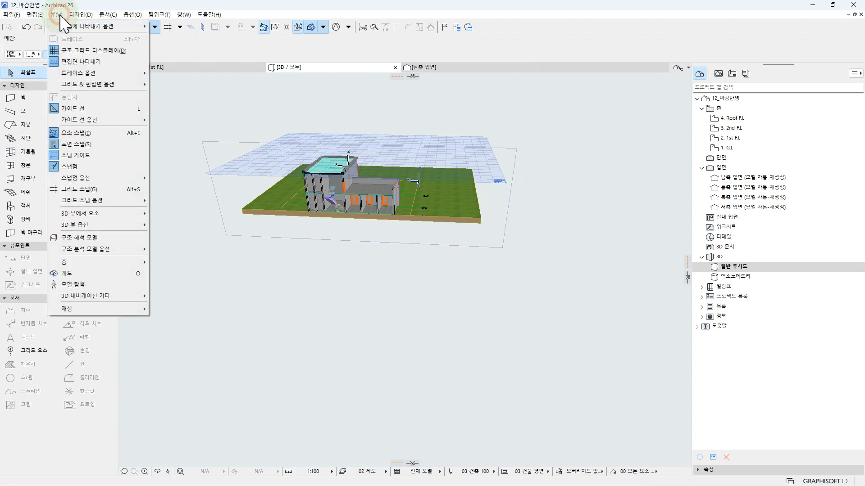
pyautogui.click(93, 61)
pyautogui.scroll(8, 331, 184)
pyautogui.scroll(-5, 363, 169)
# Hide the cutting planes in the 3D view while keeping the building cut.
pyautogui.click(196, 119)
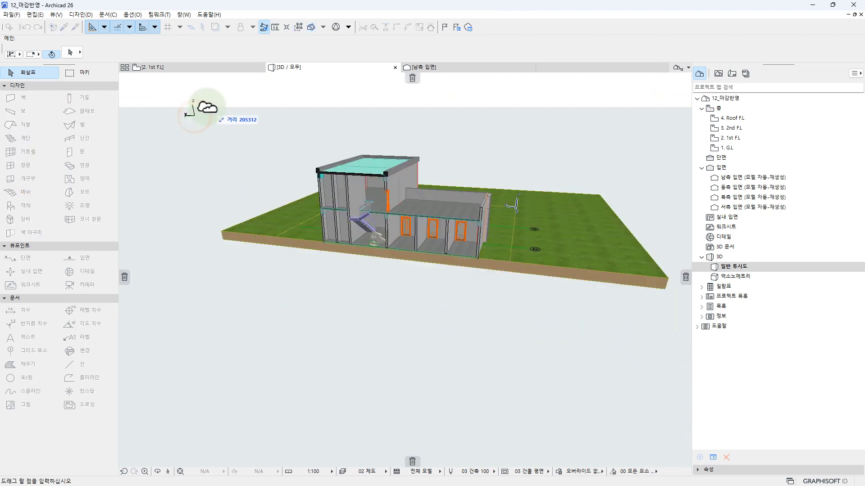
pyautogui.press('Escape')
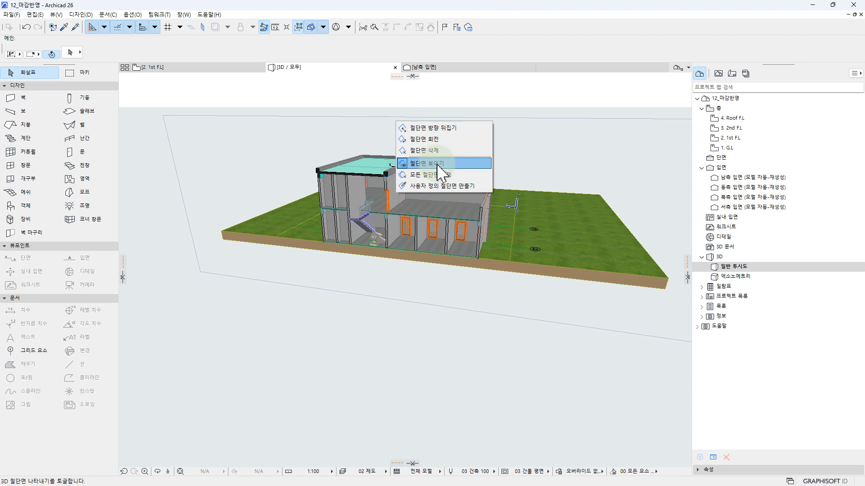
pyautogui.click(438, 164)
pyautogui.rightClick(389, 116)
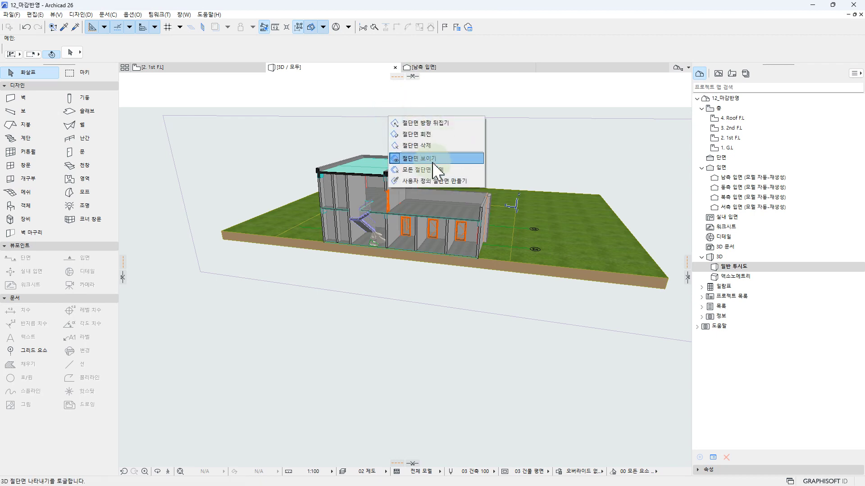
pyautogui.scroll(10, 392, 193)
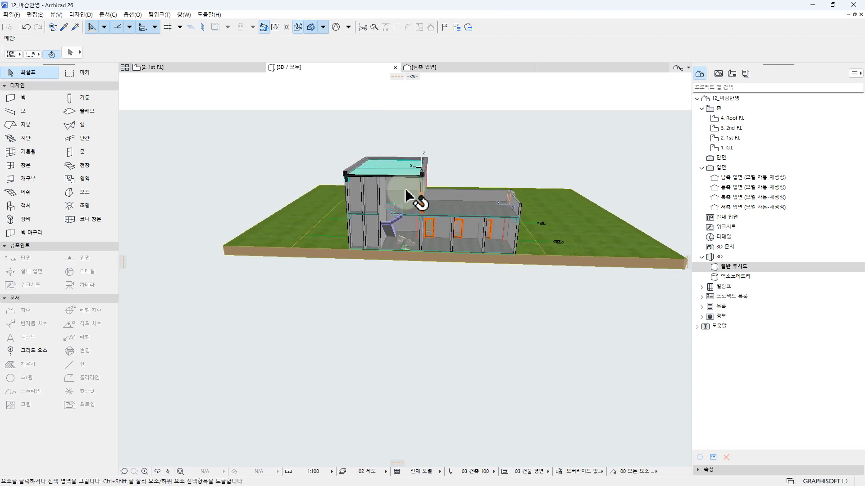
pyautogui.moveTo(345, 174)
pyautogui.keyDown('shift'); pyautogui.mouseDown(button='middle')
pyautogui.moveTo(388, 189)
pyautogui.moveTo(487, 175)
pyautogui.moveTo(387, 195)
pyautogui.moveTo(341, 187)
pyautogui.mouseUp(button='middle'); pyautogui.keyUp('shift')
pyautogui.scroll(-5, 342, 191)
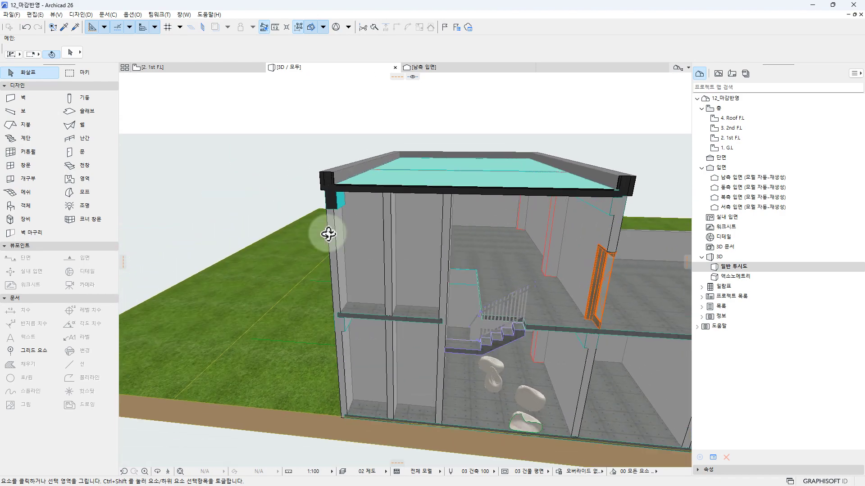
# Show the cutting planes again and move the vertical plane clear of the building to restore the whole model.
pyautogui.click(355, 230)
pyautogui.scroll(-5, 468, 248)
pyautogui.keyDown('shift'); pyautogui.moveTo(469, 247); pyautogui.dragTo(498, 255, button='middle'); pyautogui.keyUp('shift')
pyautogui.press('Escape')
pyautogui.scroll(-3, 497, 255)
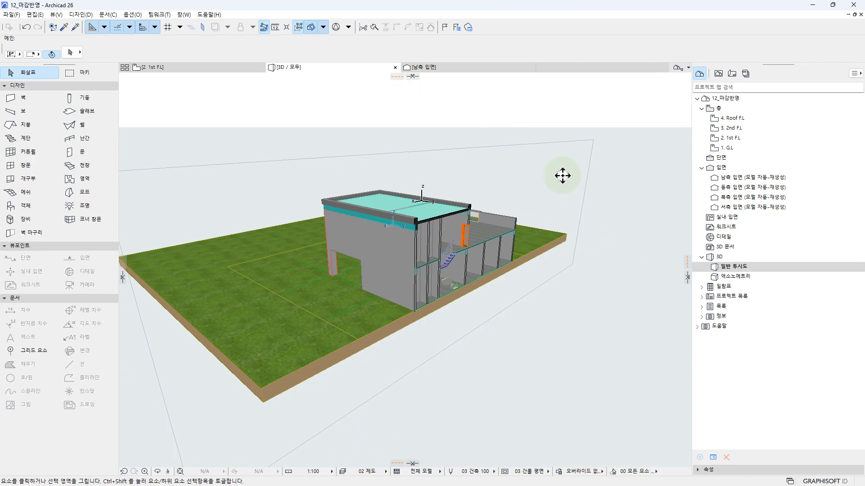
pyautogui.click(568, 165)
pyautogui.click(643, 221)
pyautogui.click(591, 275)
pyautogui.keyDown('shift'); pyautogui.moveTo(604, 284); pyautogui.dragTo(475, 248, button='middle'); pyautogui.keyUp('shift')
pyautogui.scroll(5, 362, 245)
pyautogui.keyDown('shift'); pyautogui.moveTo(362, 246); pyautogui.dragTo(412, 270, button='middle'); pyautogui.keyUp('shift')
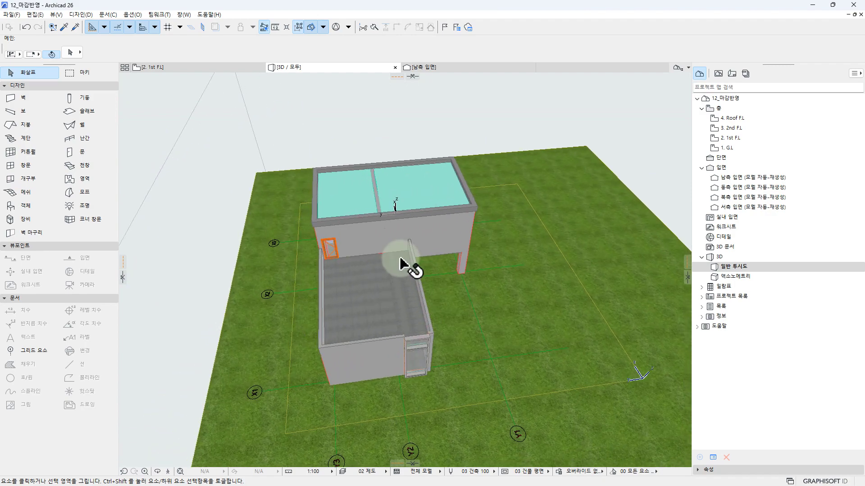
# Change the four terrace floor slabs to the CNV composite "/ 지정바닥마감_10 / 지정바탕_20 // 레미콘_150 //".
pyautogui.click(367, 273)
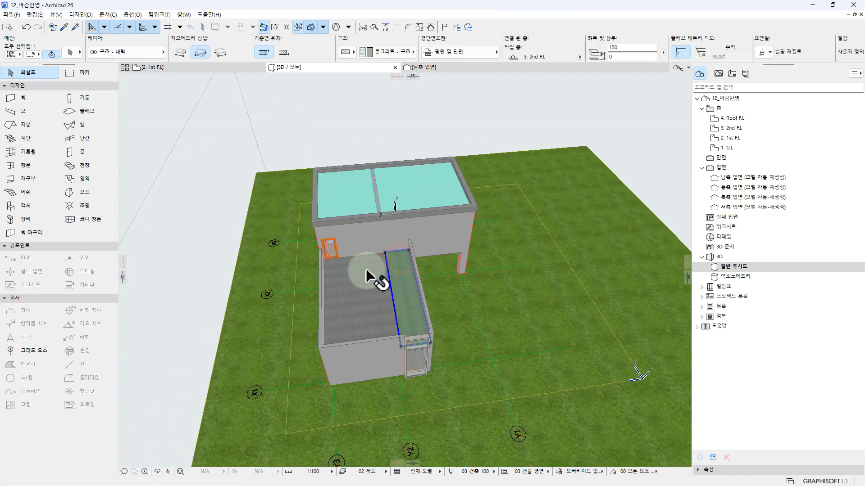
pyautogui.keyDown('shift'); pyautogui.click(375, 293); pyautogui.keyUp('shift')
pyautogui.keyDown('shift'); pyautogui.moveTo(423, 300); pyautogui.dragTo(355, 298, button='middle'); pyautogui.keyUp('shift')
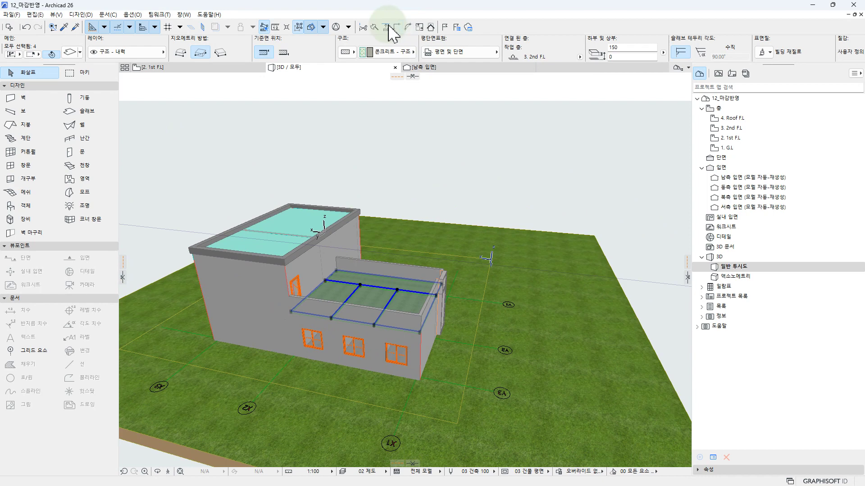
pyautogui.click(405, 51)
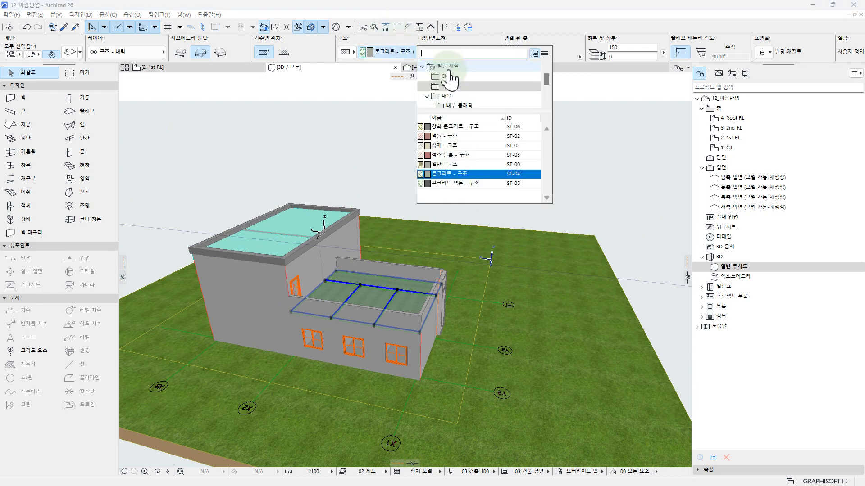
pyautogui.click(378, 50)
pyautogui.click(407, 53)
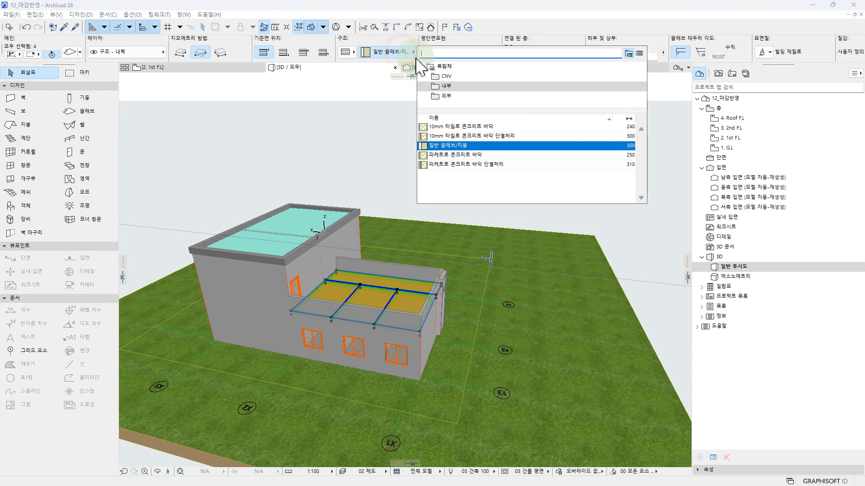
pyautogui.click(459, 87)
pyautogui.click(460, 129)
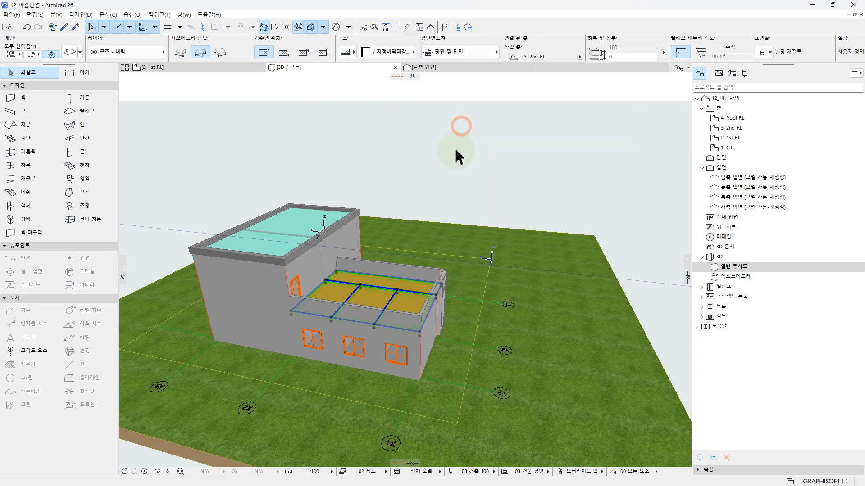
pyautogui.keyDown('shift'); pyautogui.moveTo(488, 228); pyautogui.dragTo(401, 257, button='middle'); pyautogui.keyUp('shift')
pyautogui.click(407, 261)
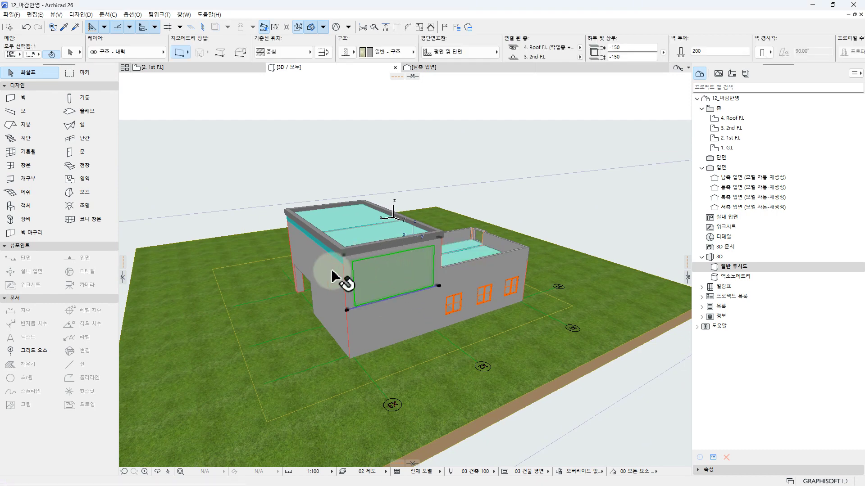
pyautogui.click(327, 322)
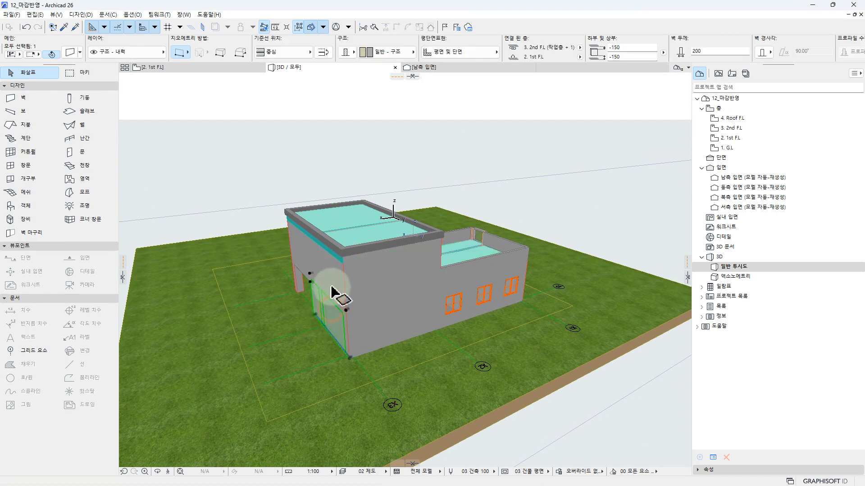
pyautogui.keyDown('shift'); pyautogui.click(375, 321); pyautogui.keyUp('shift')
pyautogui.keyDown('shift'); pyautogui.moveTo(402, 327); pyautogui.dragTo(521, 264, button='middle'); pyautogui.keyUp('shift')
pyautogui.press('Escape')
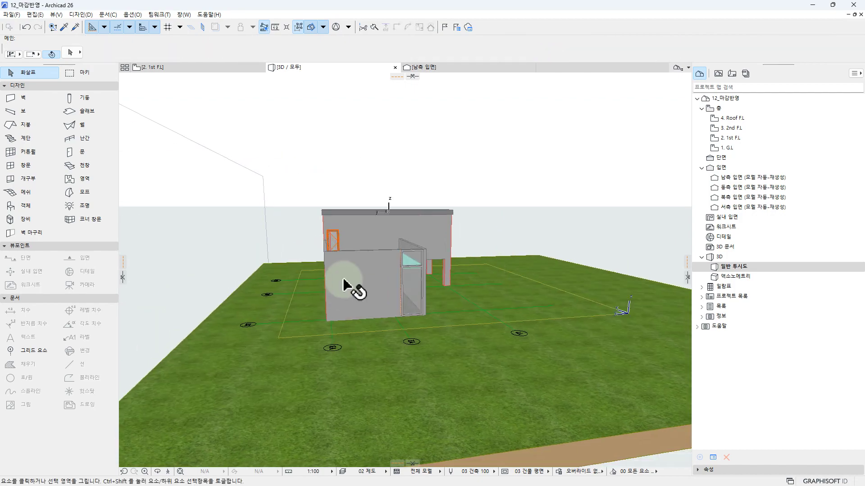
# Select all walls in the model, isolate them in the 3D view and clear the selection.
pyautogui.click(21, 99)
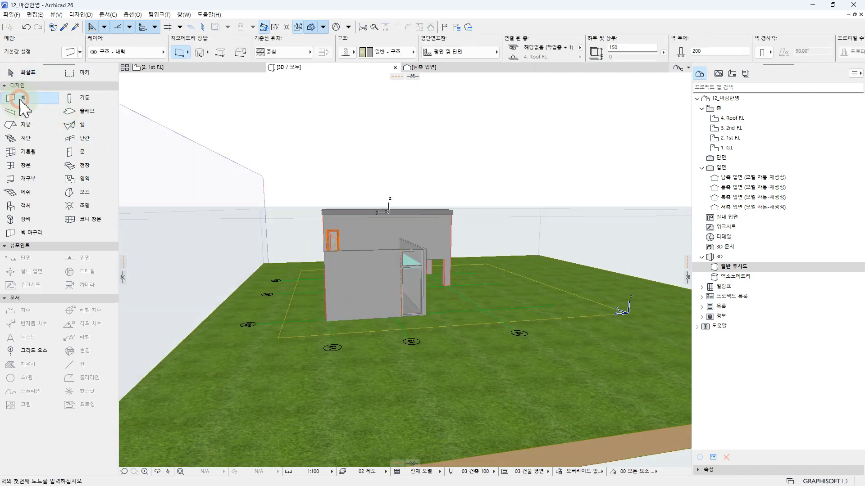
pyautogui.keyDown('shift'); pyautogui.moveTo(432, 297); pyautogui.dragTo(506, 311, button='middle'); pyautogui.keyUp('shift')
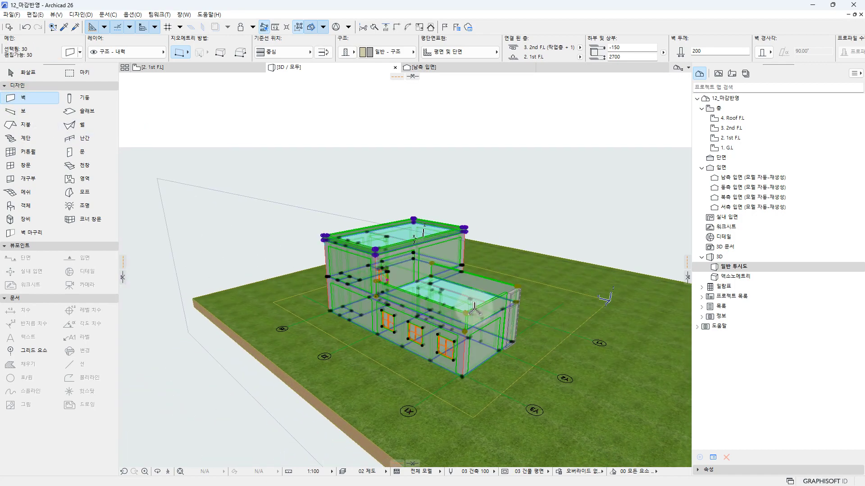
pyautogui.press('F5')
pyautogui.press('Escape')
# Select the ground-floor exterior walls around the building.
pyautogui.keyDown('shift'); pyautogui.moveTo(535, 270); pyautogui.dragTo(529, 298, button='middle'); pyautogui.keyUp('shift')
pyautogui.keyDown('shift'); pyautogui.moveTo(328, 318); pyautogui.dragTo(454, 302, button='middle'); pyautogui.keyUp('shift')
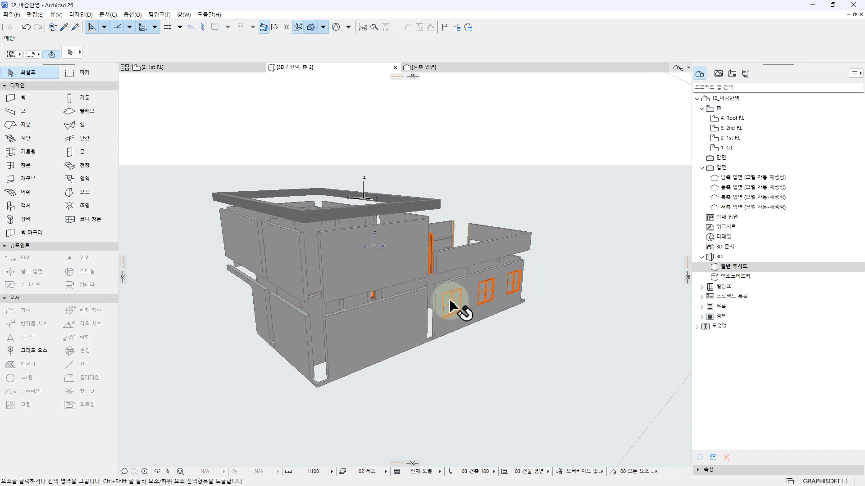
pyautogui.click(452, 302)
pyautogui.keyDown('shift'); pyautogui.moveTo(343, 358); pyautogui.dragTo(456, 276, button='middle'); pyautogui.keyUp('shift')
pyautogui.click(392, 305)
pyautogui.keyDown('shift'); pyautogui.moveTo(392, 305); pyautogui.dragTo(349, 320, button='middle'); pyautogui.keyUp('shift')
pyautogui.keyDown('shift'); pyautogui.moveTo(248, 316); pyautogui.dragTo(408, 315, button='middle'); pyautogui.keyUp('shift')
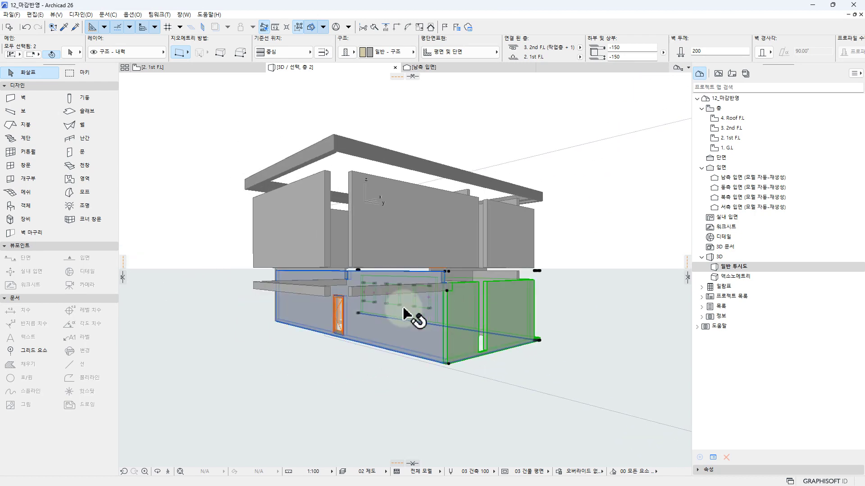
pyautogui.keyDown('shift'); pyautogui.moveTo(377, 349); pyautogui.dragTo(534, 366, button='middle'); pyautogui.keyUp('shift')
pyautogui.click(534, 366)
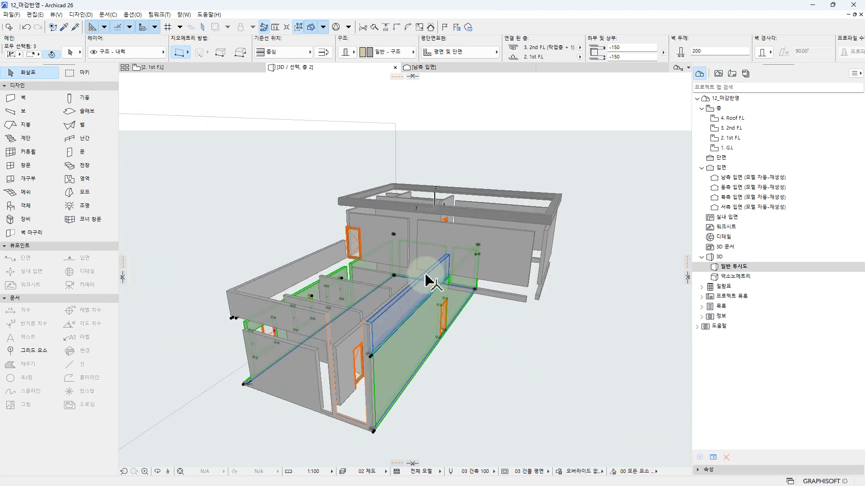
# Add the remaining exterior walls, including the upper-floor walls and the terrace parapets, to the selection.
pyautogui.keyDown('shift'); pyautogui.moveTo(412, 295); pyautogui.dragTo(503, 334, button='middle'); pyautogui.keyUp('shift')
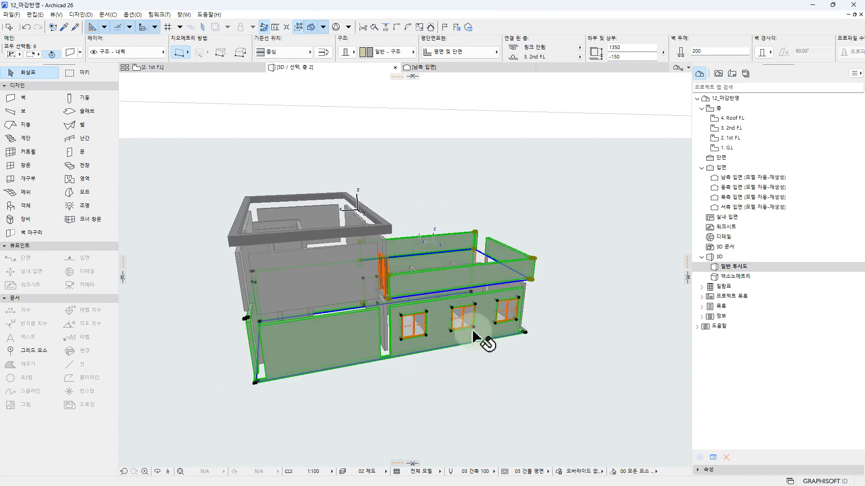
pyautogui.keyDown('shift'); pyautogui.moveTo(318, 260); pyautogui.dragTo(396, 245, button='middle'); pyautogui.keyUp('shift')
pyautogui.keyDown('shift'); pyautogui.moveTo(402, 320); pyautogui.dragTo(559, 328, button='middle'); pyautogui.keyUp('shift')
pyautogui.keyDown('shift'); pyautogui.click(418, 278); pyautogui.keyUp('shift')
pyautogui.keyDown('shift'); pyautogui.click(469, 290); pyautogui.keyUp('shift')
pyautogui.keyDown('shift'); pyautogui.click(396, 342); pyautogui.keyUp('shift')
pyautogui.keyDown('shift'); pyautogui.click(276, 359); pyautogui.keyUp('shift')
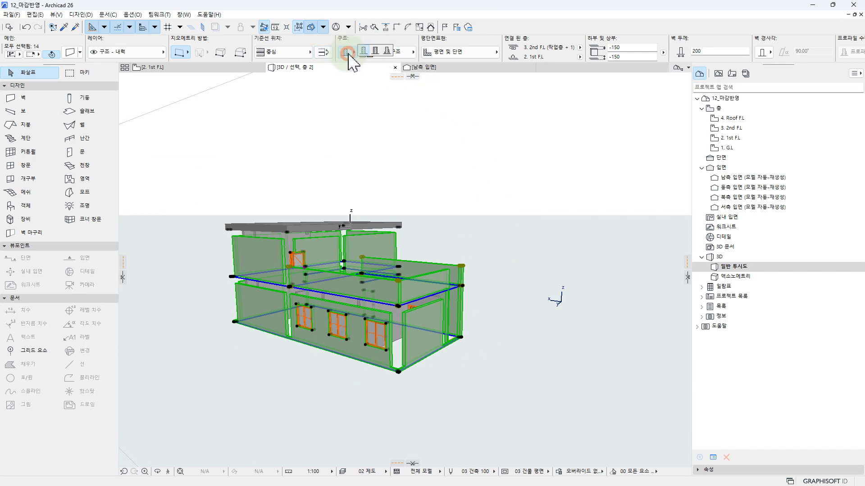
# Give the selected exterior walls a core-centre reference line and the insulated CNV composite with 지정단열재_100 and 레미콘_200.
pyautogui.click(374, 50)
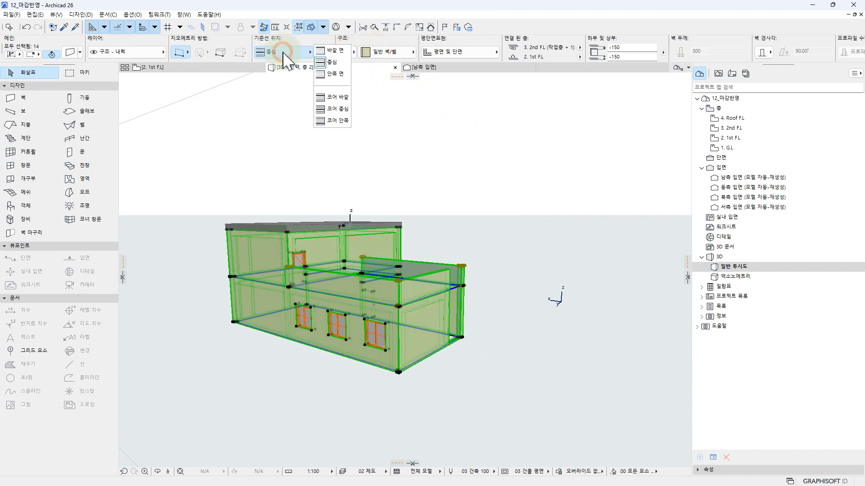
pyautogui.click(338, 109)
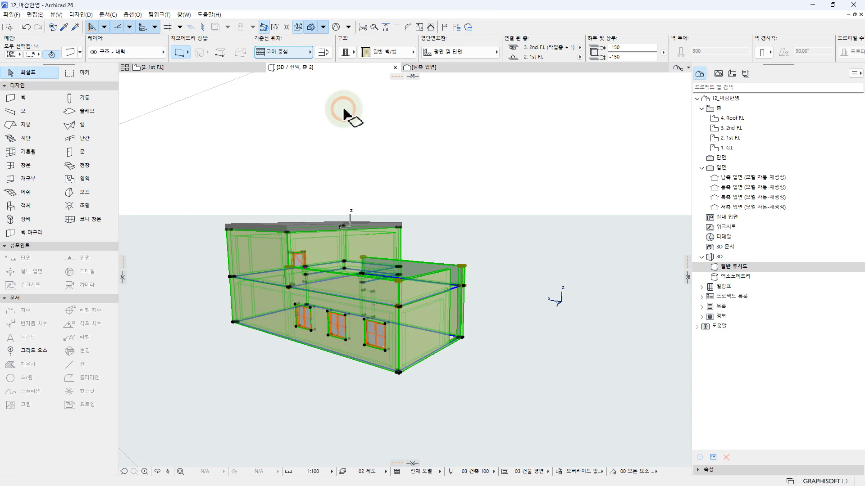
pyautogui.click(402, 58)
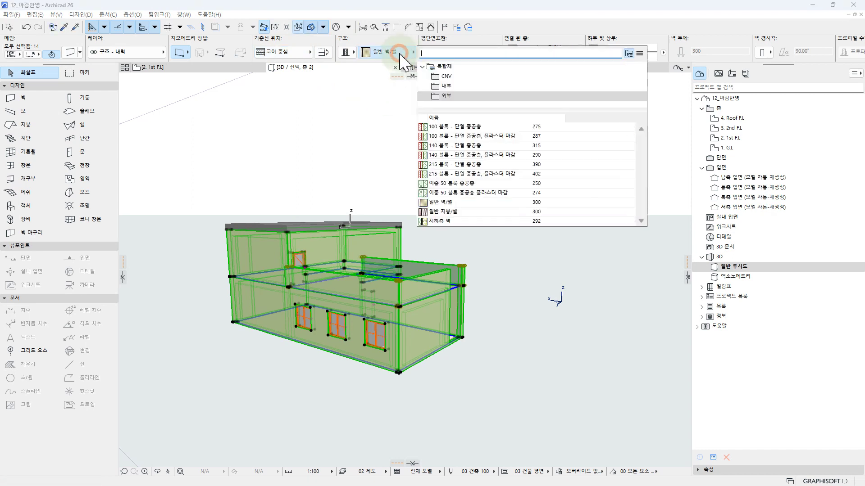
pyautogui.click(444, 78)
pyautogui.click(463, 147)
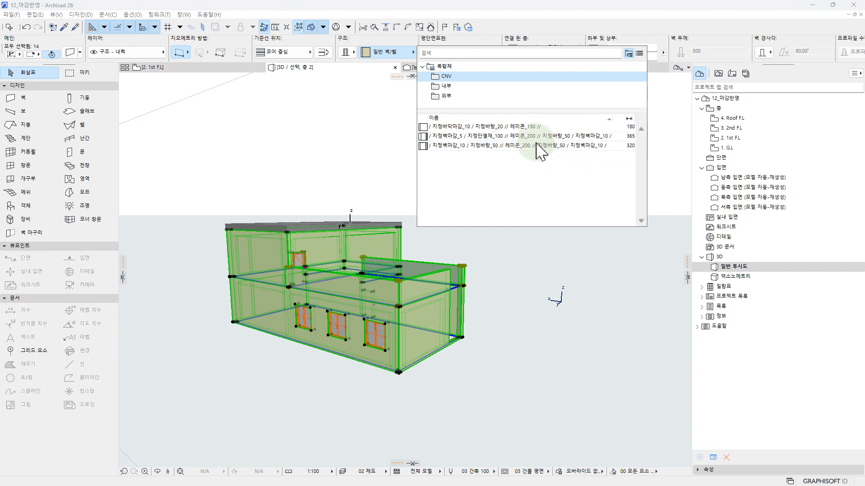
pyautogui.click(496, 137)
# Examine individual exterior walls on both floors from several sides to check the applied composite.
pyautogui.keyDown('shift'); pyautogui.moveTo(543, 257); pyautogui.dragTo(431, 264, button='middle'); pyautogui.keyUp('shift')
pyautogui.click(335, 275)
pyautogui.keyDown('shift'); pyautogui.moveTo(336, 276); pyautogui.dragTo(344, 324, button='middle'); pyautogui.keyUp('shift')
pyautogui.click(341, 320)
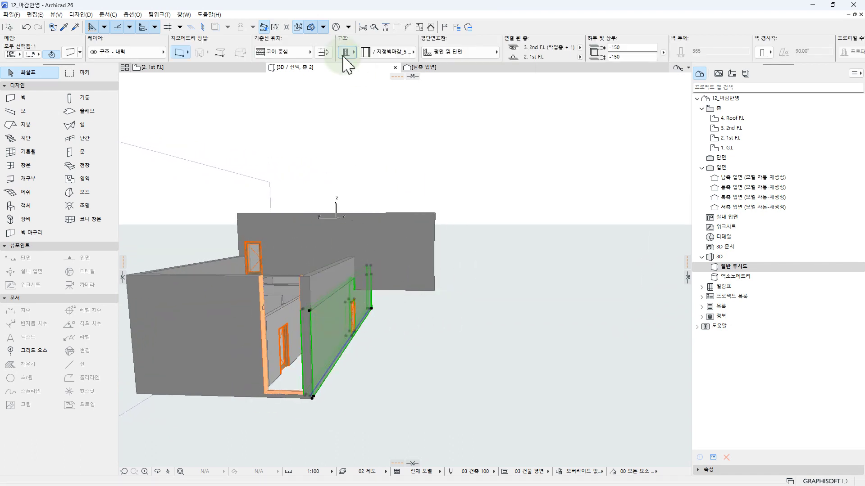
pyautogui.keyDown('shift'); pyautogui.moveTo(426, 345); pyautogui.dragTo(305, 344, button='middle'); pyautogui.keyUp('shift')
pyautogui.click(464, 235)
pyautogui.keyDown('shift'); pyautogui.moveTo(464, 235); pyautogui.dragTo(324, 158, button='middle'); pyautogui.keyUp('shift')
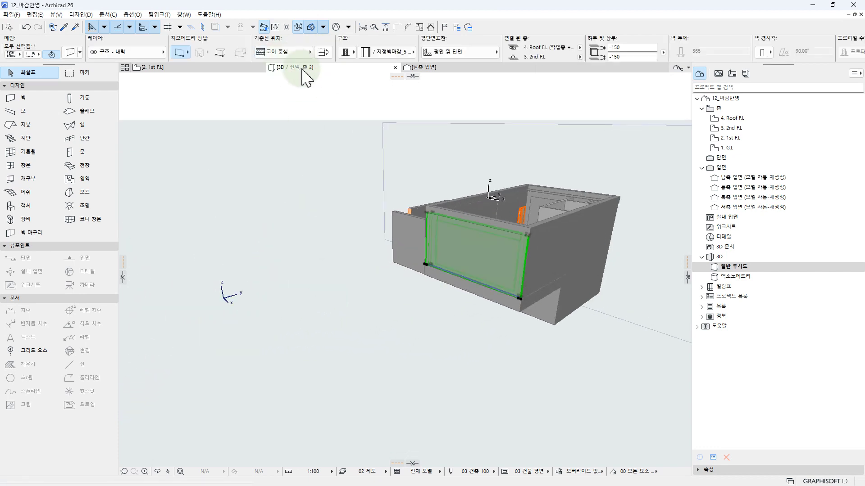
pyautogui.keyDown('shift'); pyautogui.moveTo(585, 302); pyautogui.dragTo(464, 311, button='middle'); pyautogui.keyUp('shift')
pyautogui.press('Escape')
# Select the finished exterior walls and parapets around the upper-floor corner and hide them in the 3D view.
pyautogui.click(513, 246)
pyautogui.keyDown('shift'); pyautogui.moveTo(398, 299); pyautogui.dragTo(506, 349, button='middle'); pyautogui.keyUp('shift')
pyautogui.click(561, 260)
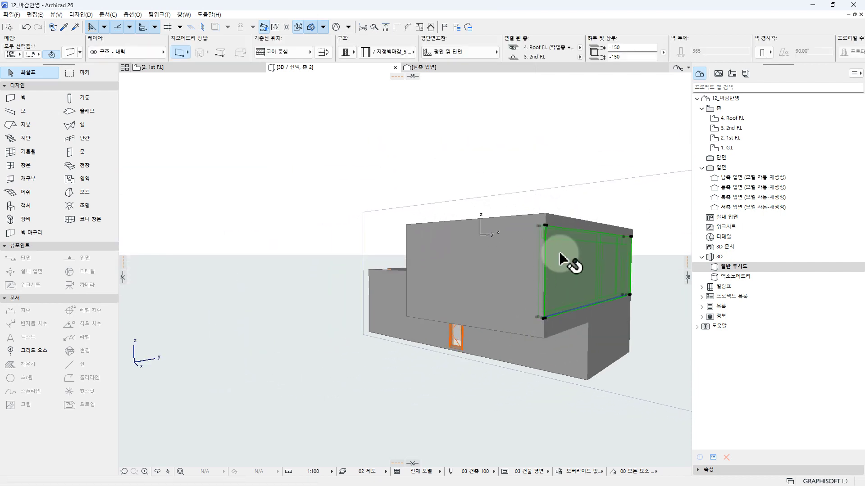
pyautogui.keyDown('shift'); pyautogui.moveTo(577, 307); pyautogui.dragTo(481, 214, button='middle'); pyautogui.keyUp('shift')
pyautogui.keyDown('shift'); pyautogui.click(478, 204); pyautogui.keyUp('shift')
pyautogui.keyDown('shift'); pyautogui.click(377, 216); pyautogui.keyUp('shift')
pyautogui.keyDown('shift'); pyautogui.moveTo(377, 216); pyautogui.dragTo(469, 212, button='middle'); pyautogui.keyUp('shift')
pyautogui.rightClick(464, 198)
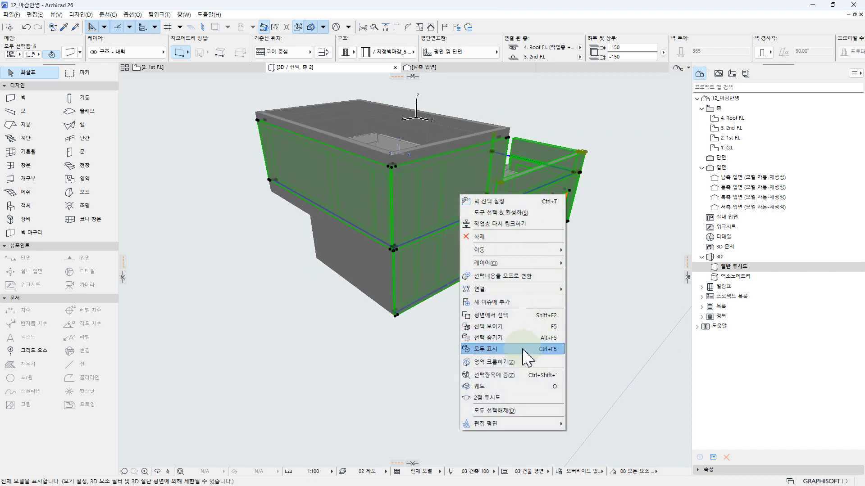
pyautogui.click(495, 338)
# Hide the exposed ground-floor exterior walls below the upper-floor overhang.
pyautogui.moveTo(525, 328)
pyautogui.keyDown('shift'); pyautogui.mouseDown(button='middle')
pyautogui.moveTo(392, 303)
pyautogui.moveTo(388, 342)
pyautogui.moveTo(502, 332)
pyautogui.moveTo(384, 305)
pyautogui.moveTo(518, 324)
pyautogui.mouseUp(button='middle'); pyautogui.keyUp('shift')
pyautogui.keyDown('shift'); pyautogui.moveTo(392, 307); pyautogui.dragTo(421, 336, button='middle'); pyautogui.keyUp('shift')
pyautogui.click(337, 331)
pyautogui.keyDown('shift'); pyautogui.moveTo(337, 331); pyautogui.dragTo(243, 308, button='middle'); pyautogui.keyUp('shift')
pyautogui.rightClick(249, 302)
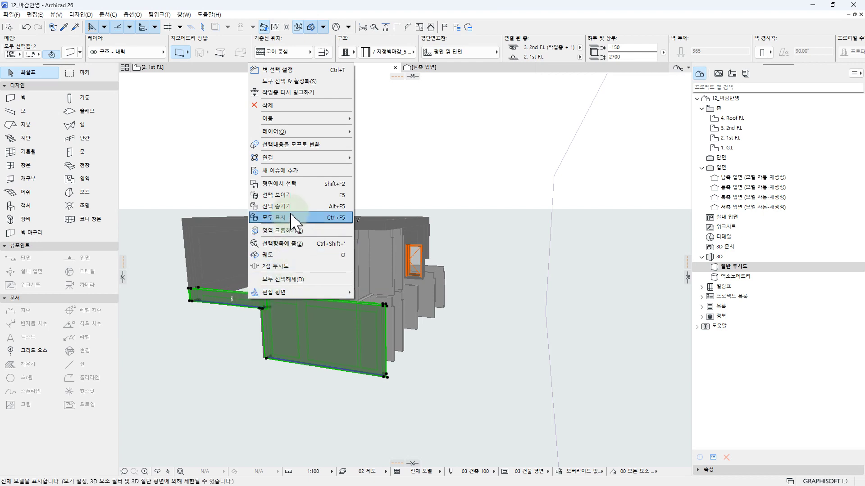
pyautogui.click(275, 194)
pyautogui.moveTo(343, 308)
pyautogui.keyDown('shift'); pyautogui.mouseDown(button='middle')
pyautogui.moveTo(507, 348)
pyautogui.moveTo(351, 311)
pyautogui.mouseUp(button='middle'); pyautogui.keyUp('shift')
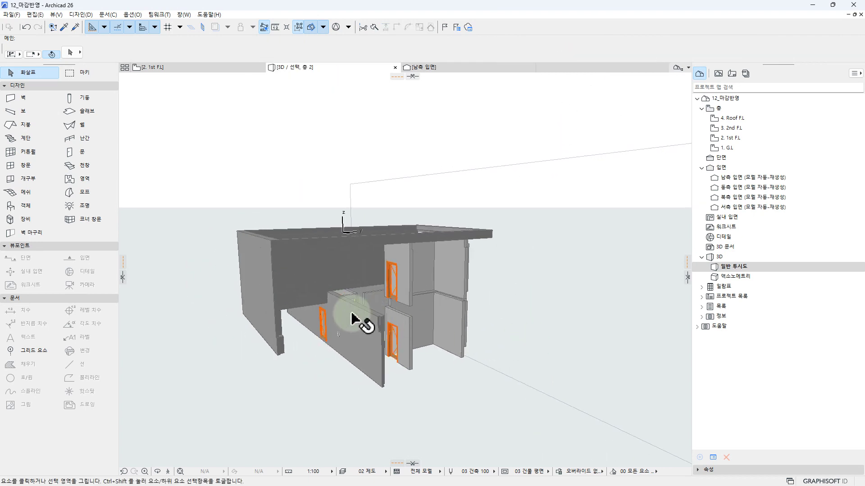
# Hide the long ground-floor exterior wall containing the door, together with the adjoining parapet.
pyautogui.rightClick(352, 311)
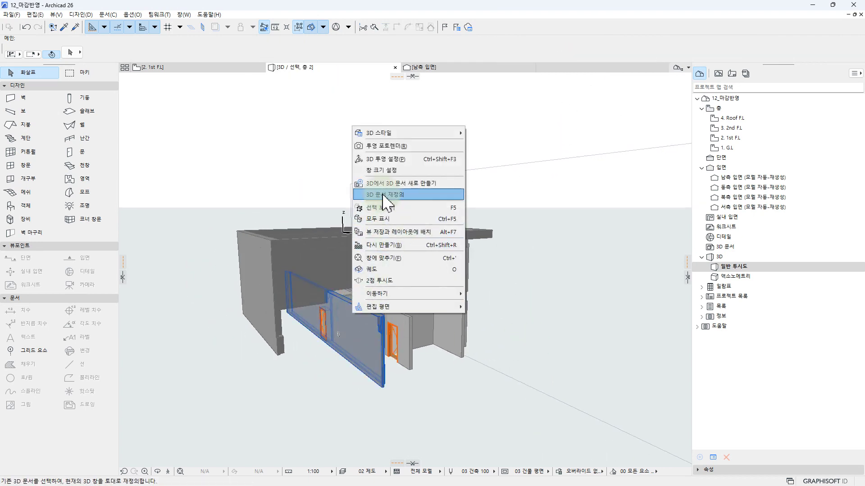
pyautogui.press('Escape')
pyautogui.click(367, 328)
pyautogui.rightClick(364, 320)
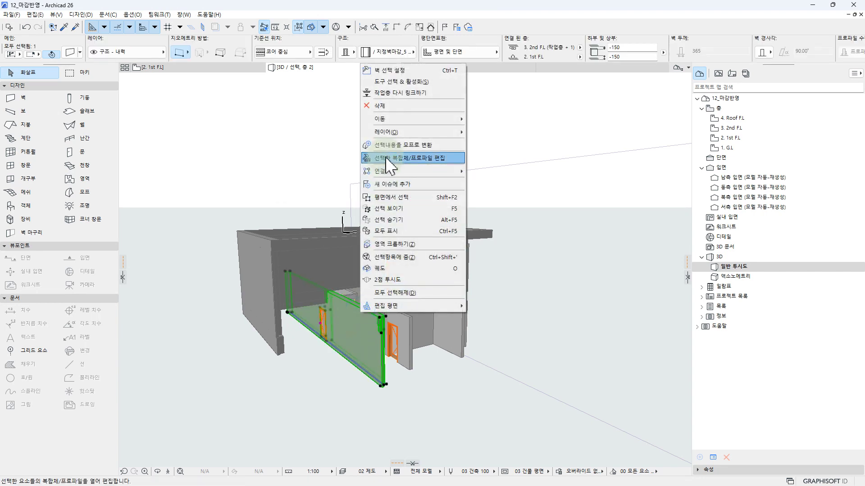
pyautogui.click(406, 220)
# Hide the remaining upper-floor exterior walls and the roof and terrace parapets, leaving only the interior walls.
pyautogui.scroll(-2, 396, 369)
pyautogui.keyDown('shift'); pyautogui.moveTo(397, 370); pyautogui.dragTo(344, 292, button='middle'); pyautogui.keyUp('shift')
pyautogui.moveTo(305, 356); pyautogui.dragTo(234, 203)
pyautogui.rightClick(310, 272)
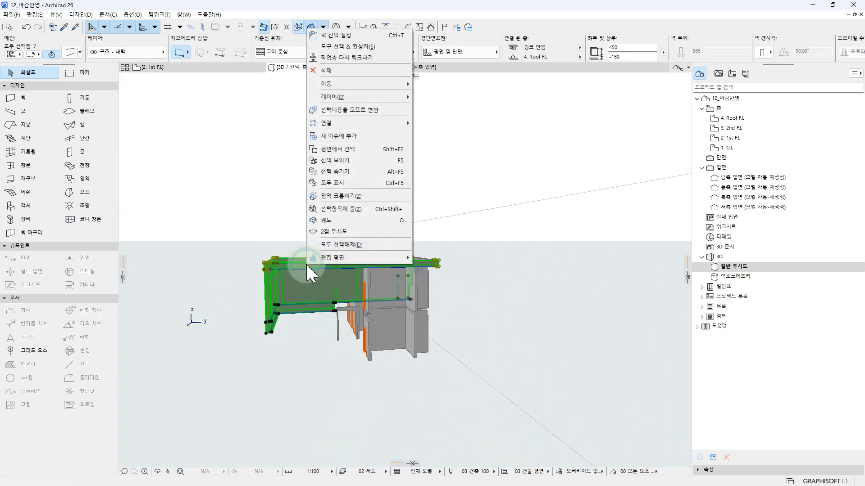
pyautogui.click(343, 174)
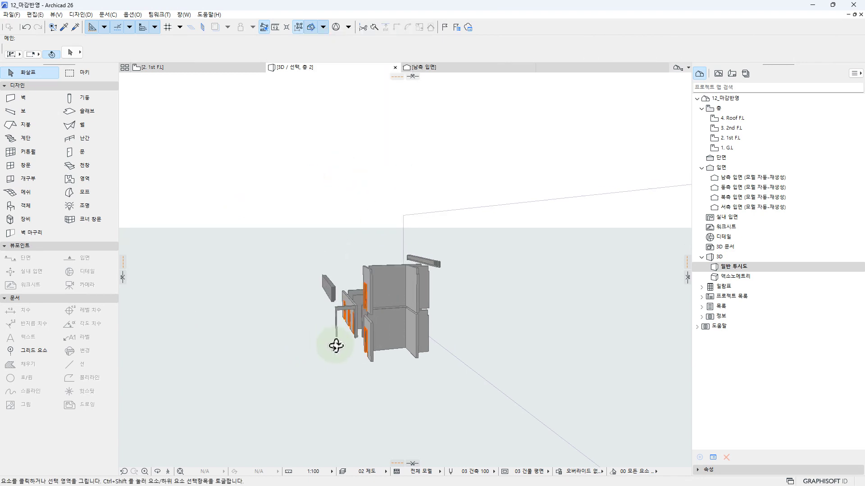
pyautogui.keyDown('shift'); pyautogui.moveTo(334, 348); pyautogui.dragTo(338, 363, button='middle'); pyautogui.keyUp('shift')
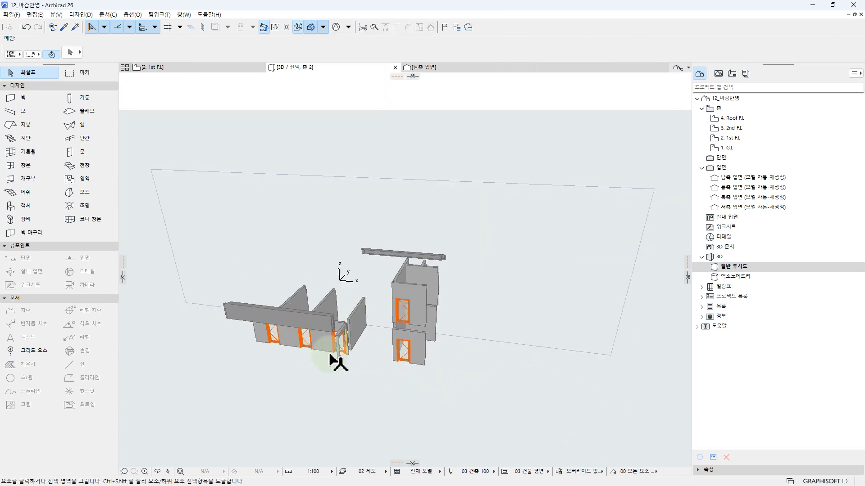
pyautogui.rightClick(387, 258)
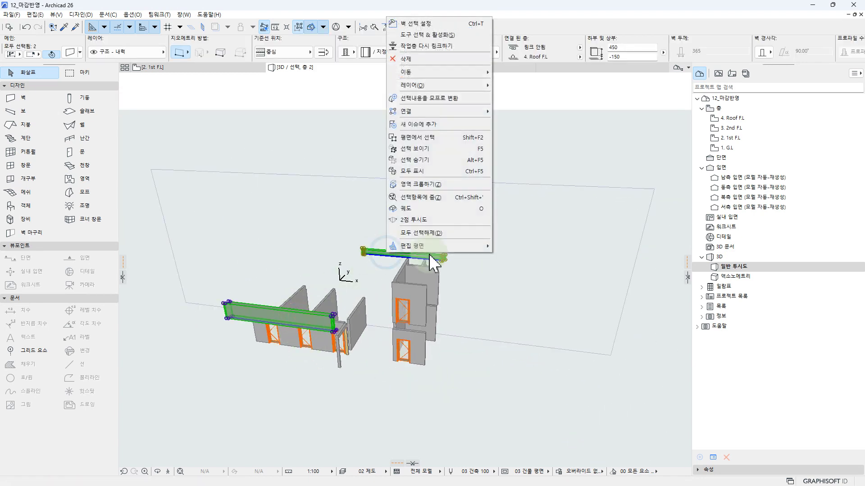
pyautogui.click(421, 161)
# Select all visible interior walls and switch them to a composite structure with the reference line at the core center.
pyautogui.keyDown('shift'); pyautogui.moveTo(386, 357); pyautogui.dragTo(578, 304, button='middle'); pyautogui.keyUp('shift')
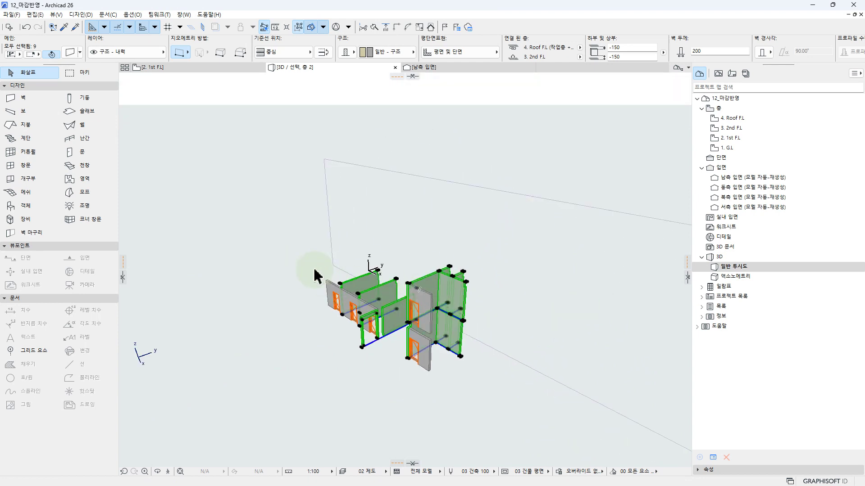
pyautogui.click(198, 229)
pyautogui.click(22, 97)
pyautogui.hotkey('ctrl', 'a')
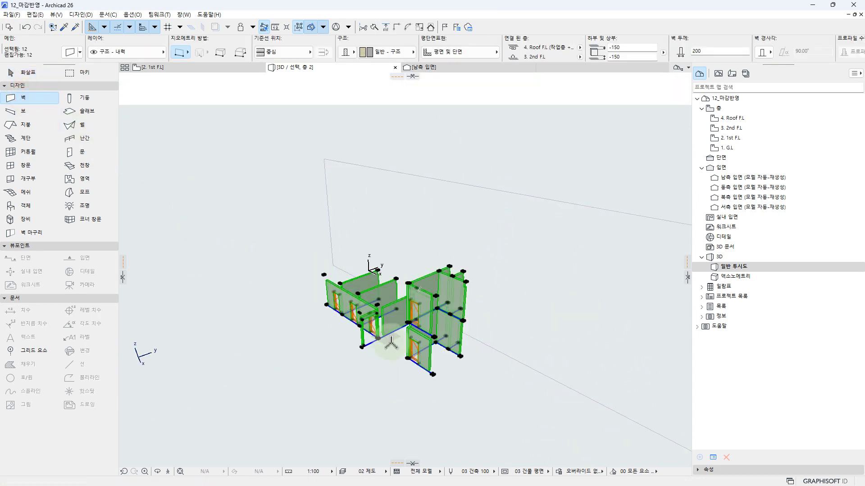
pyautogui.keyDown('shift'); pyautogui.moveTo(480, 365); pyautogui.dragTo(604, 279, button='middle'); pyautogui.keyUp('shift')
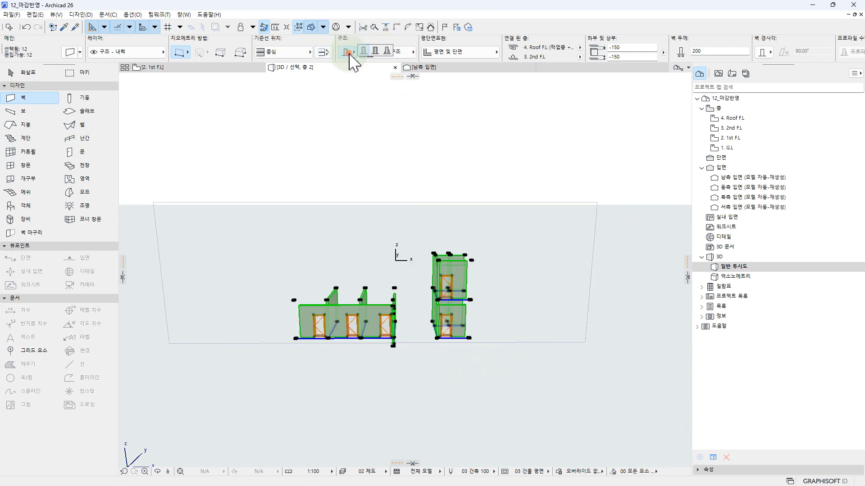
pyautogui.click(375, 51)
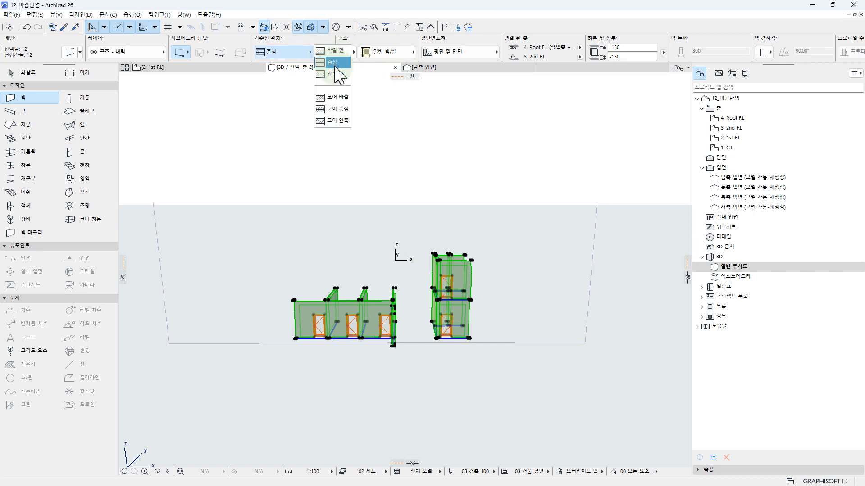
pyautogui.click(343, 109)
# Assign the CNV composite / 지정벽마감_10 / 지정바탕_50 // 레미콘_200 // 지정바탕_50 / 지정벽마감_10 / to the selected interior walls.
pyautogui.click(387, 52)
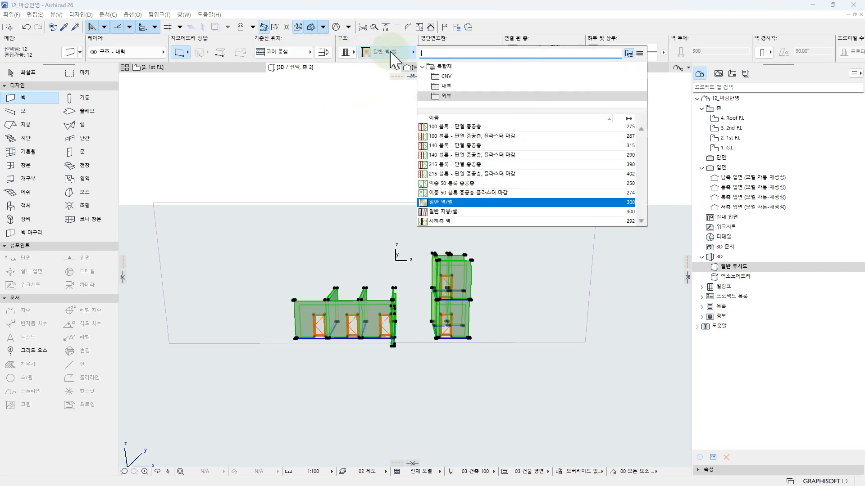
pyautogui.click(446, 76)
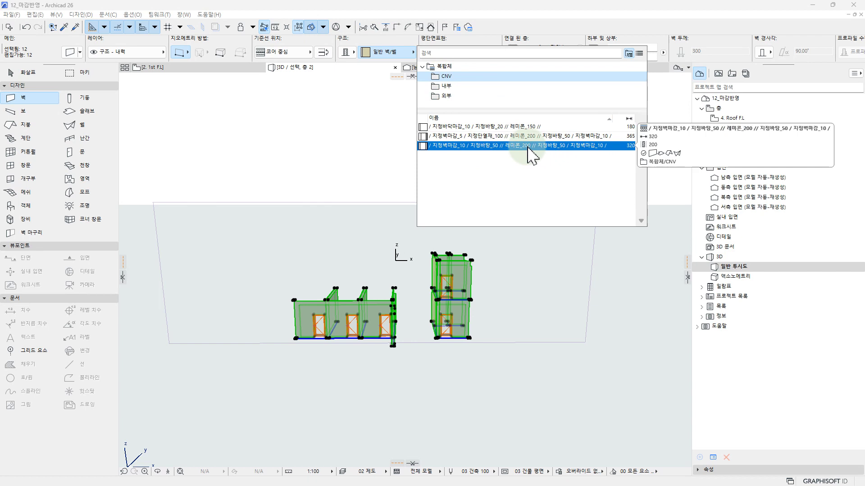
pyautogui.click(528, 146)
pyautogui.press('Escape')
# Show all hidden elements again in the 3D view and check the whole building from the side and above.
pyautogui.keyDown('shift'); pyautogui.moveTo(457, 382); pyautogui.dragTo(473, 260, button='middle'); pyautogui.keyUp('shift')
pyautogui.rightClick(470, 231)
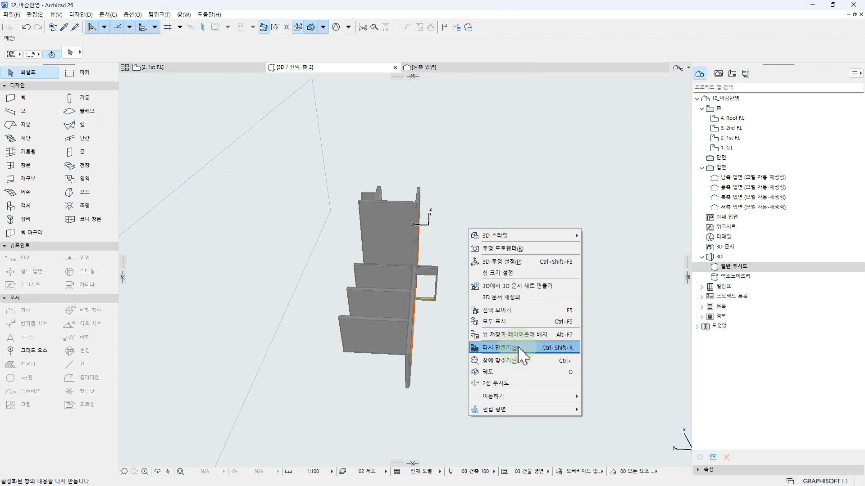
pyautogui.click(512, 322)
pyautogui.keyDown('shift'); pyautogui.moveTo(525, 353); pyautogui.dragTo(348, 323, button='middle'); pyautogui.keyUp('shift')
pyautogui.scroll(5, 299, 253)
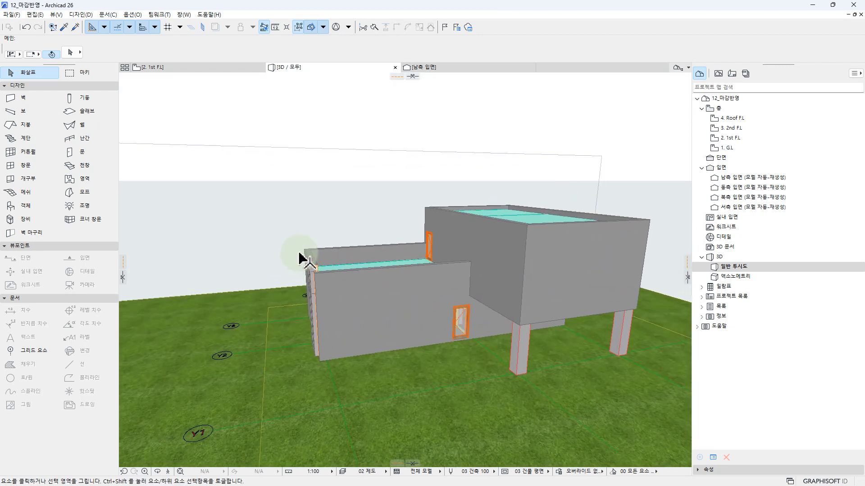
pyautogui.keyDown('shift'); pyautogui.moveTo(317, 267); pyautogui.dragTo(371, 341, button='middle'); pyautogui.keyUp('shift')
pyautogui.keyDown('shift'); pyautogui.moveTo(432, 345); pyautogui.dragTo(332, 285, button='middle'); pyautogui.keyUp('shift')
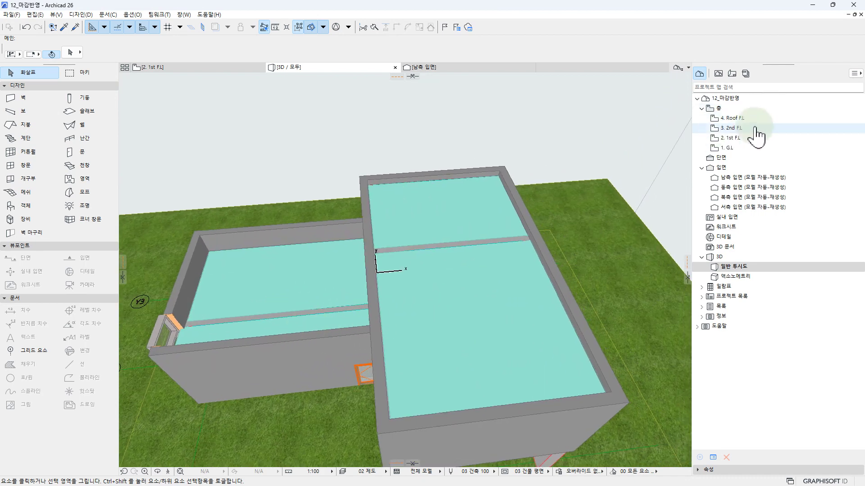
# Open the 2. 1st F.L floor plan with the rooms in view.
pyautogui.doubleClick(728, 138)
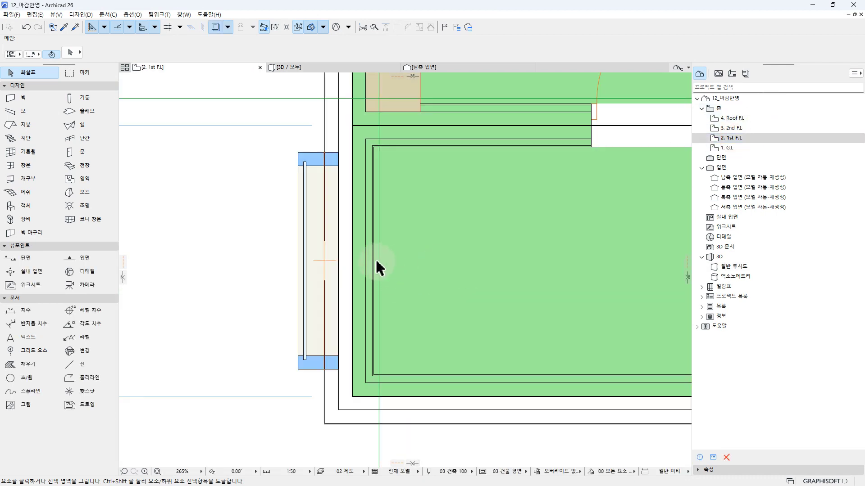
pyautogui.scroll(-10, 377, 262)
pyautogui.moveTo(469, 260); pyautogui.dragTo(355, 297, button='middle')
pyautogui.scroll(1, 318, 200)
pyautogui.moveTo(320, 200); pyautogui.dragTo(319, 231, button='middle')
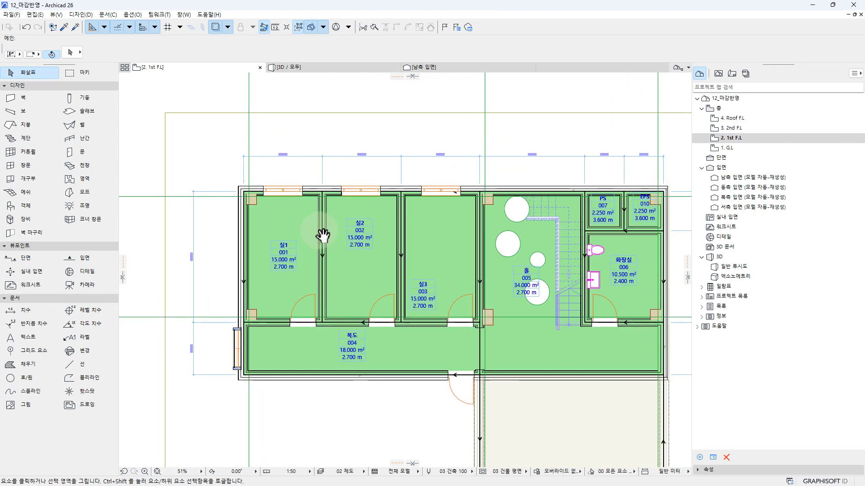
pyautogui.scroll(8, 323, 235)
pyautogui.click(346, 262)
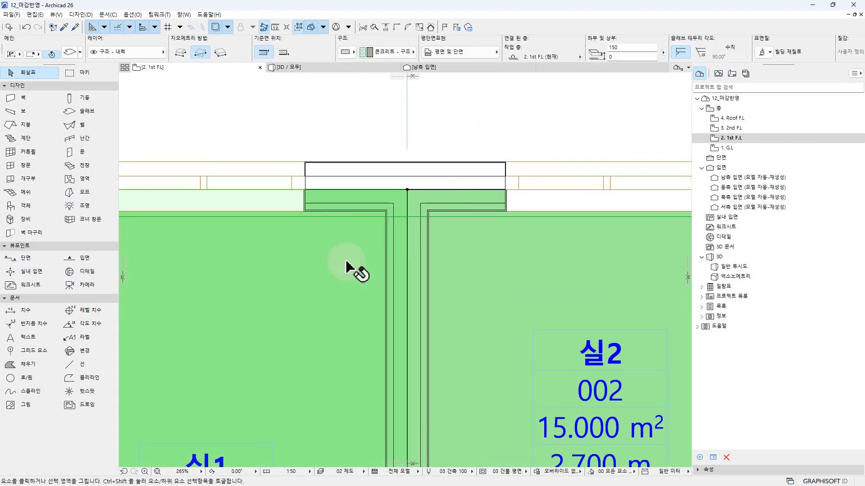
pyautogui.scroll(-9, 338, 243)
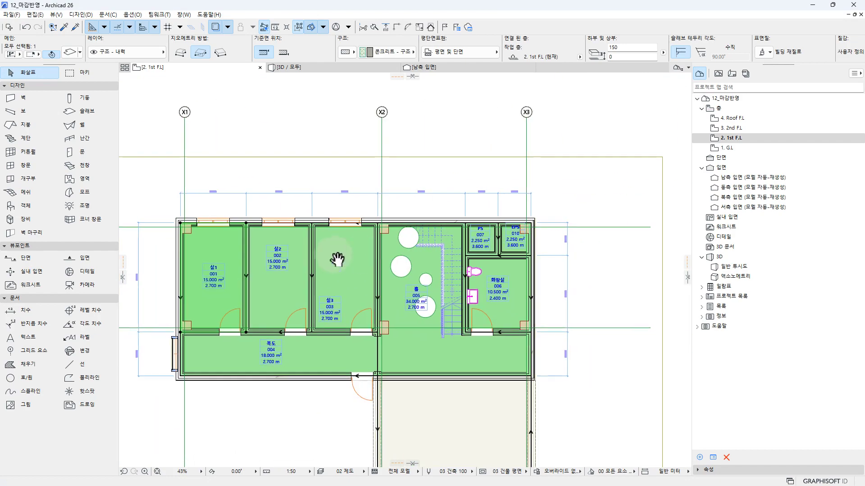
pyautogui.scroll(6, 337, 260)
pyautogui.scroll(1, 392, 239)
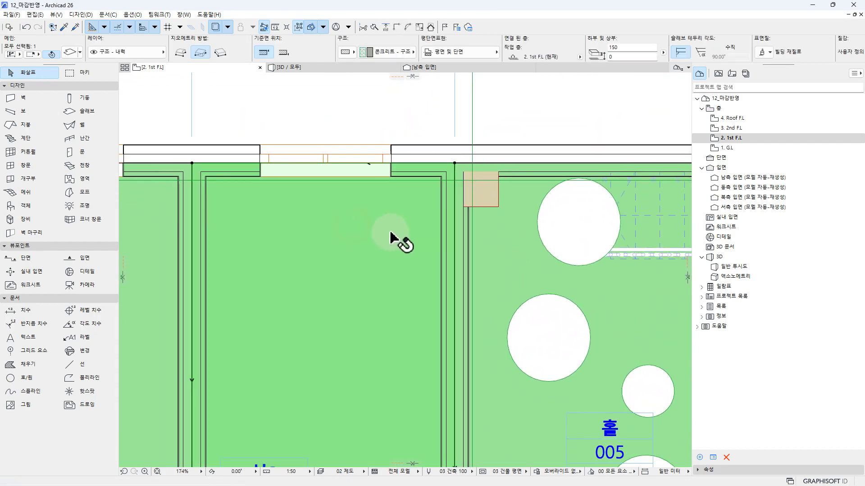
pyautogui.scroll(-6, 392, 239)
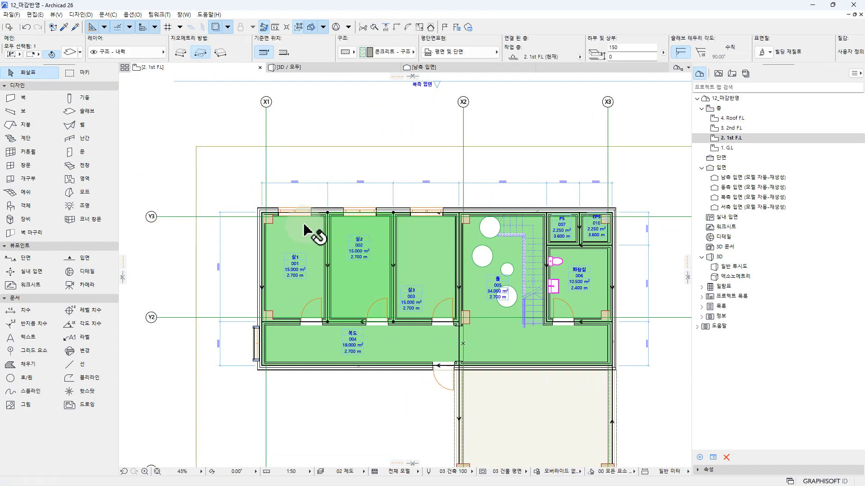
pyautogui.keyDown('shift'); pyautogui.click(423, 340); pyautogui.keyUp('shift')
pyautogui.keyDown('shift'); pyautogui.click(486, 311); pyautogui.keyUp('shift')
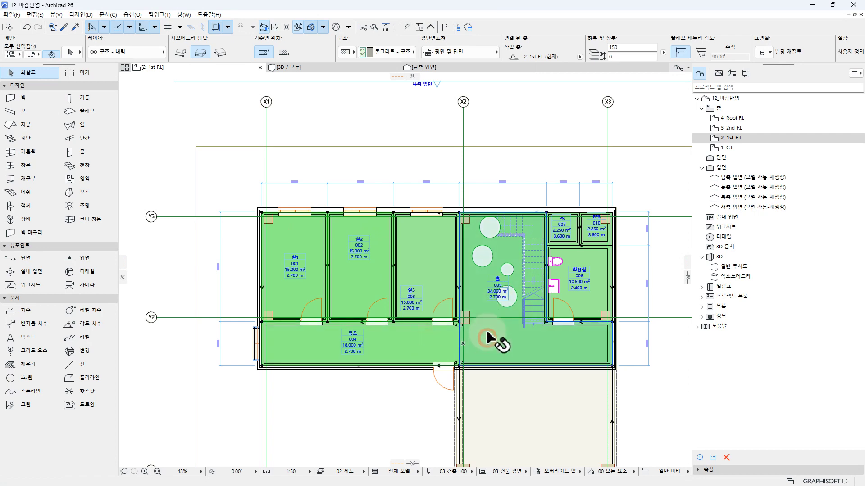
pyautogui.keyDown('shift'); pyautogui.click(560, 251); pyautogui.keyUp('shift')
pyautogui.keyDown('shift'); pyautogui.click(562, 224); pyautogui.keyUp('shift')
pyautogui.scroll(6, 560, 221)
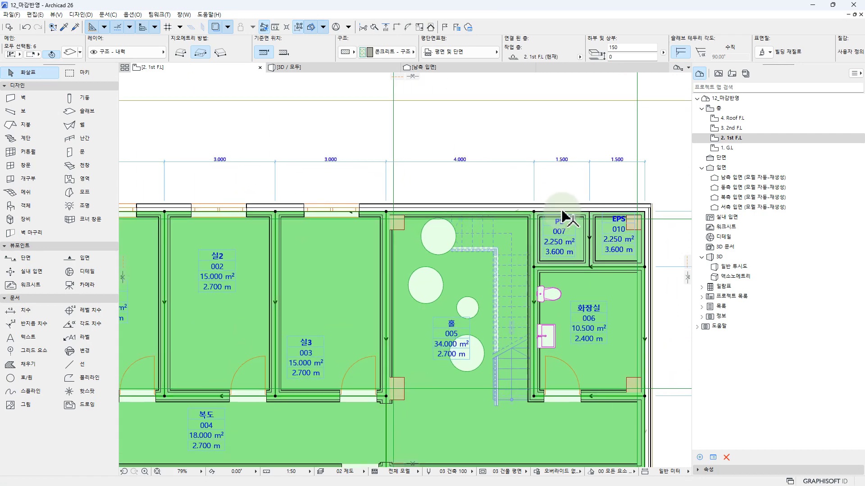
pyautogui.scroll(-3, 495, 243)
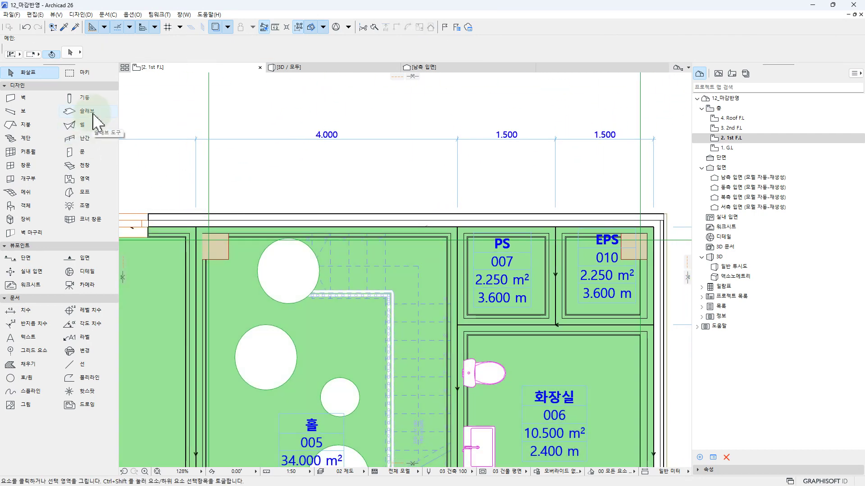
# Select all slabs on 2. 1st F.L and assign them the CNV composite / 지정바닥마감_10 / 지정바탕_20 // 레미콘_150 //.
pyautogui.click(73, 111)
pyautogui.scroll(-5, 397, 247)
pyautogui.scroll(-2, 451, 265)
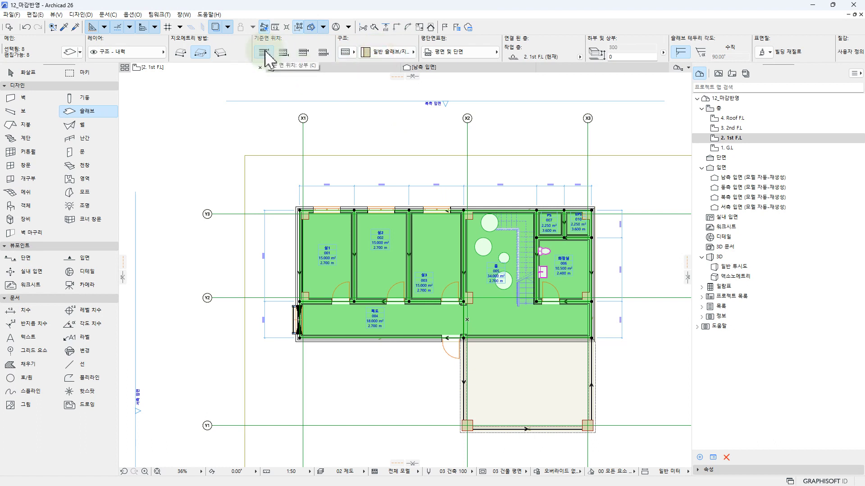
pyautogui.click(398, 56)
pyautogui.click(460, 77)
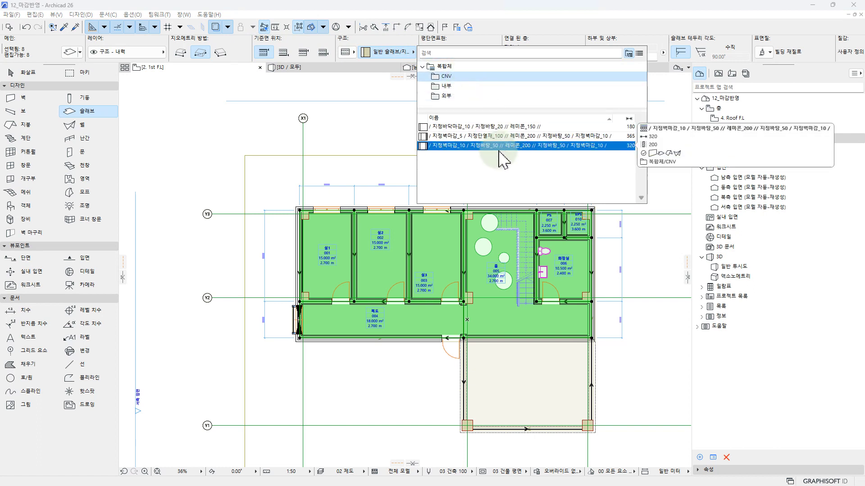
pyautogui.click(468, 127)
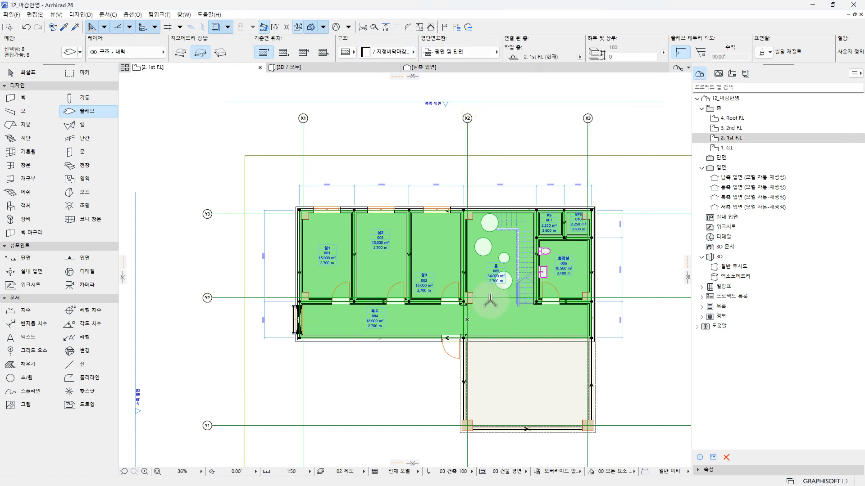
pyautogui.moveTo(413, 173); pyautogui.dragTo(436, 185, button='middle')
pyautogui.press('Escape')
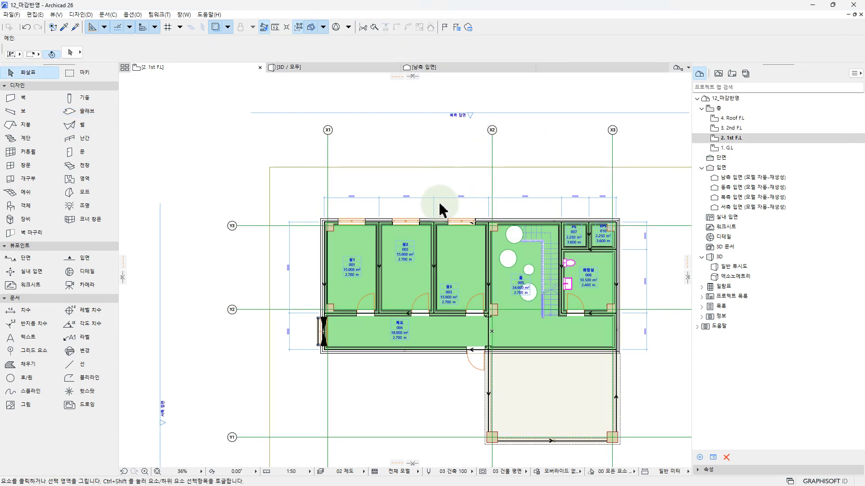
pyautogui.press('Escape')
# On 3. 2nd F.L, select all slabs and assign them the CNV composite / 지정바닥마감_10 / 지정바탕_20 // 레미콘_150 //.
pyautogui.scroll(7, 394, 234)
pyautogui.scroll(-7, 394, 212)
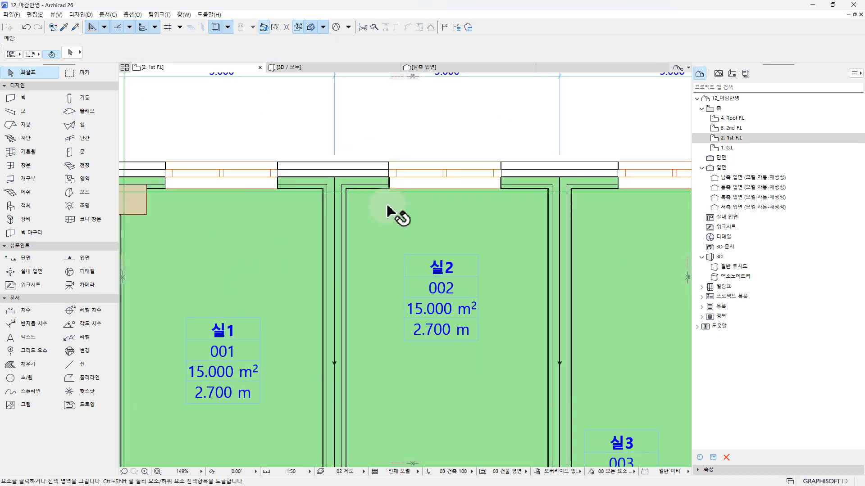
pyautogui.moveTo(455, 259); pyautogui.dragTo(379, 253, button='middle')
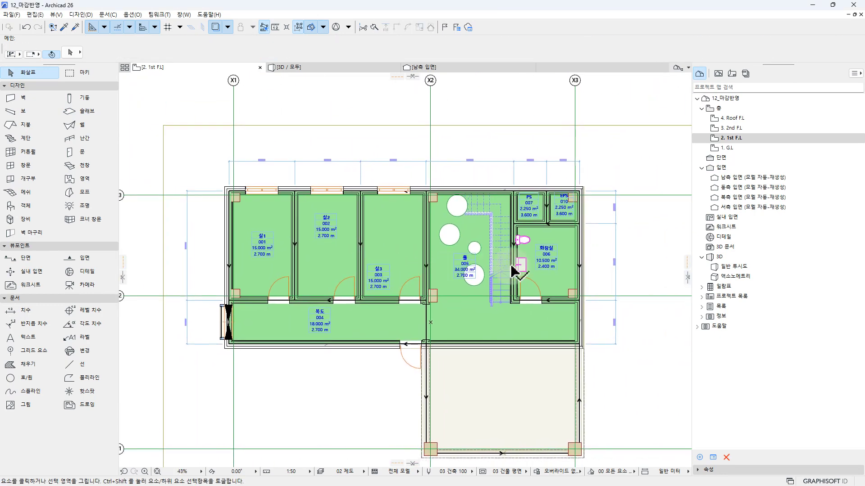
pyautogui.doubleClick(732, 128)
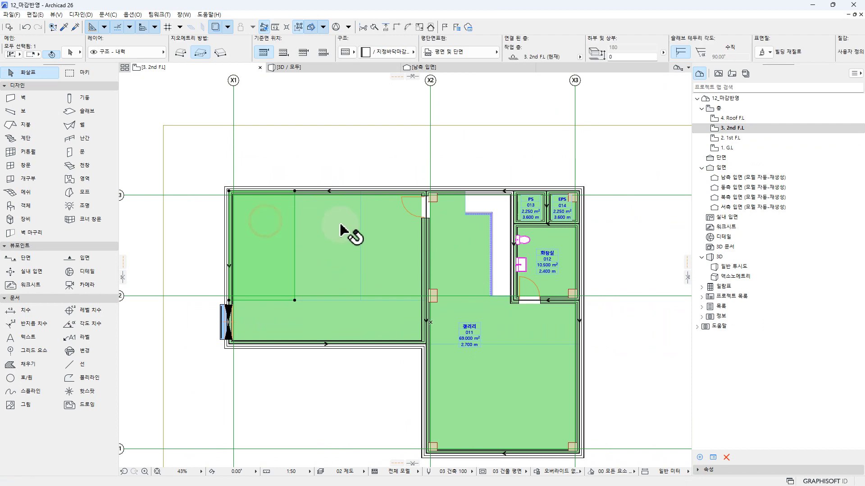
pyautogui.click(98, 111)
pyautogui.hotkey('ctrl', 'a')
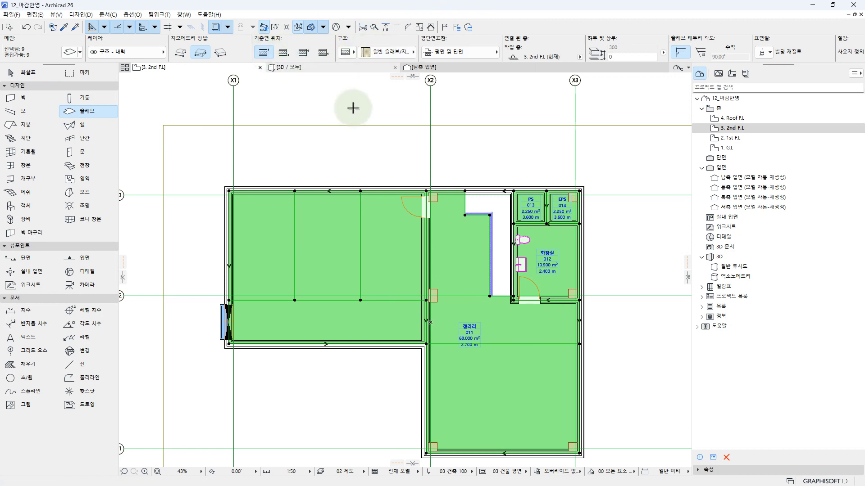
pyautogui.click(399, 53)
pyautogui.click(446, 77)
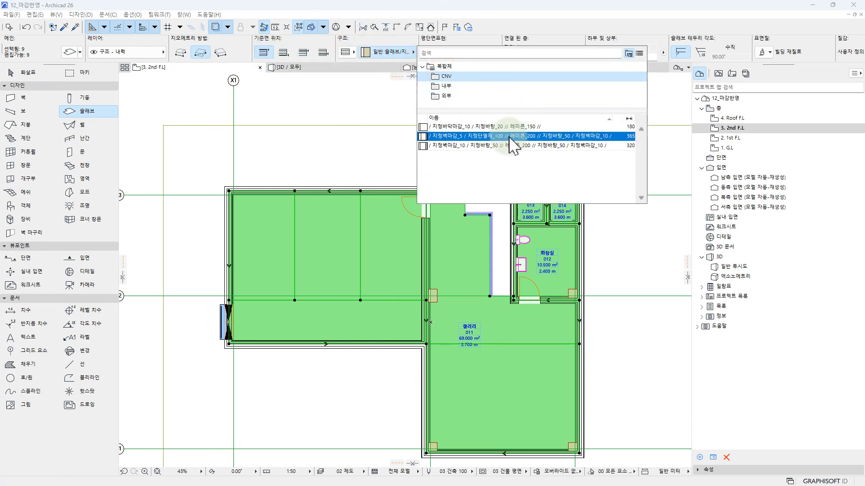
pyautogui.click(488, 136)
pyautogui.moveTo(409, 271); pyautogui.dragTo(378, 209, button='middle')
pyautogui.press('Escape')
pyautogui.press('Escape')
pyautogui.click(464, 302)
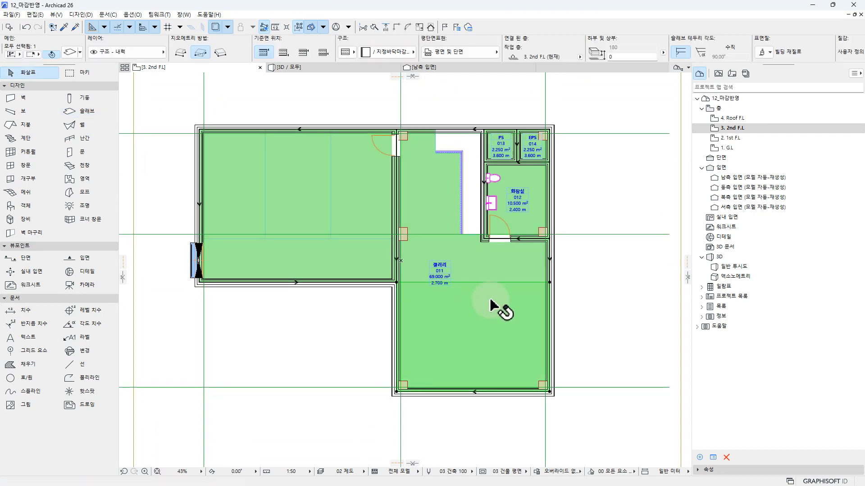
# Cut the 3D model horizontally through the upper floor at a Z coordinate of about 4720.
pyautogui.click(296, 67)
pyautogui.keyDown('shift'); pyautogui.moveTo(473, 266); pyautogui.dragTo(493, 209, button='middle'); pyautogui.keyUp('shift')
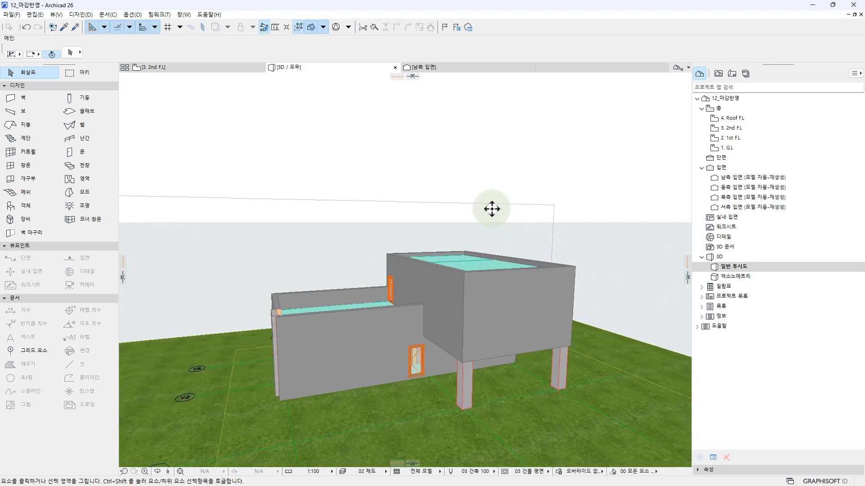
pyautogui.click(413, 76)
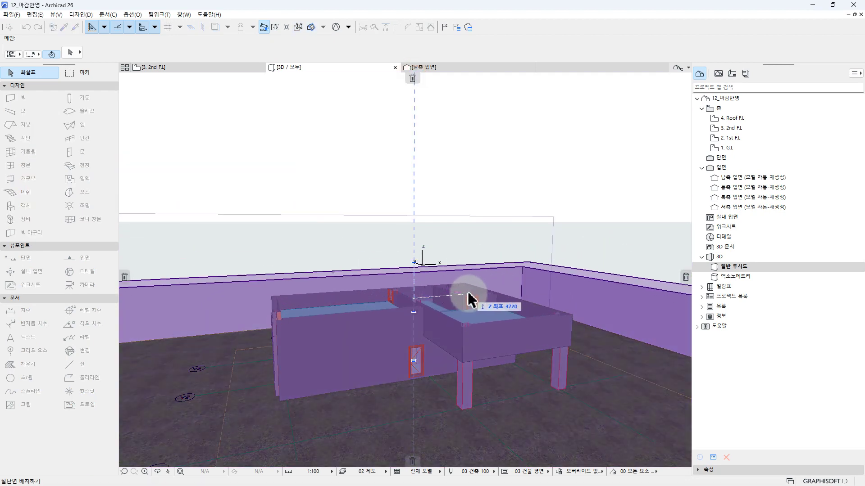
pyautogui.click(468, 300)
# Examine the upper-floor slabs in the cut 3D model from above and from beneath the overhang.
pyautogui.keyDown('shift'); pyautogui.moveTo(406, 285); pyautogui.dragTo(497, 411, button='middle'); pyautogui.keyUp('shift')
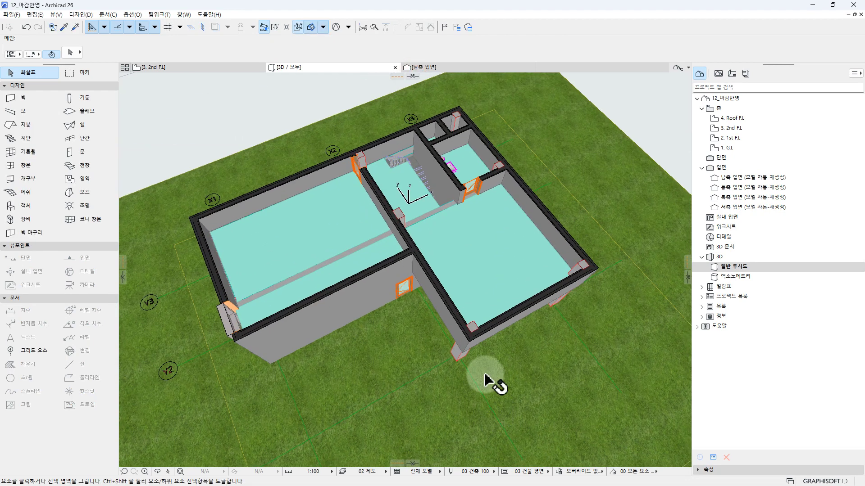
pyautogui.click(494, 257)
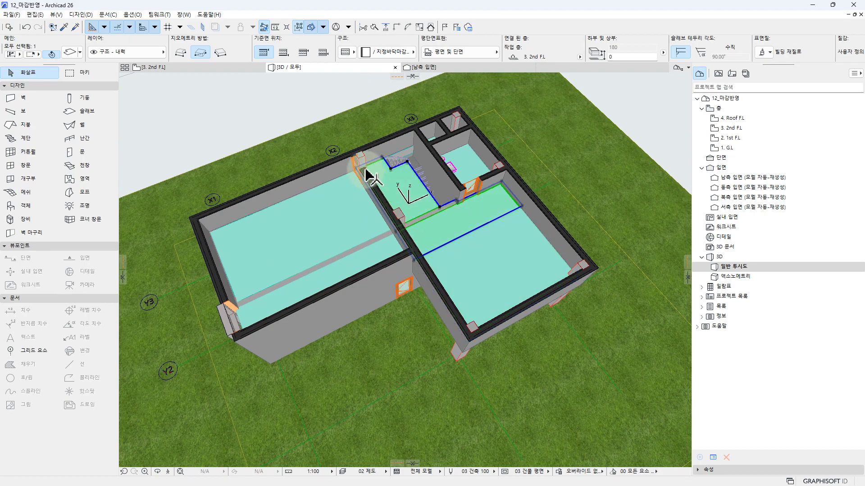
pyautogui.keyDown('shift'); pyautogui.moveTo(459, 212); pyautogui.dragTo(461, 255, button='middle'); pyautogui.keyUp('shift')
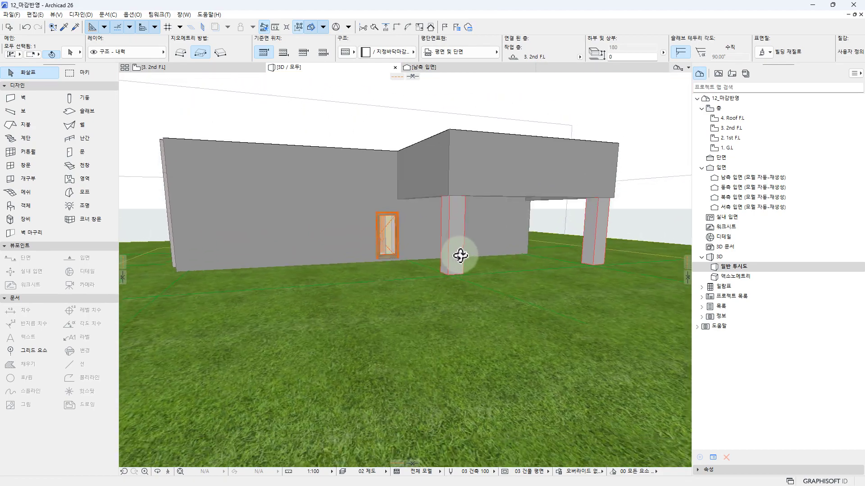
pyautogui.scroll(10, 511, 194)
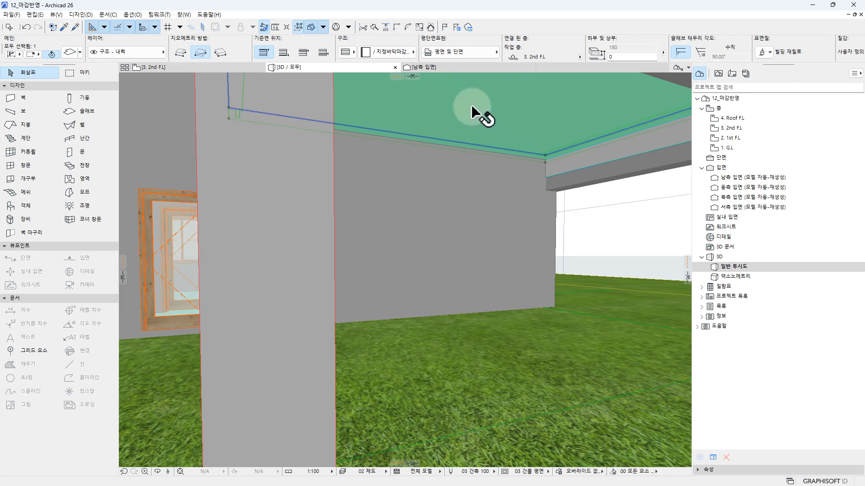
pyautogui.scroll(-9, 459, 144)
pyautogui.moveTo(459, 149); pyautogui.dragTo(431, 277, button='middle')
pyautogui.keyDown('shift'); pyautogui.moveTo(478, 231); pyautogui.dragTo(507, 289, button='middle'); pyautogui.keyUp('shift')
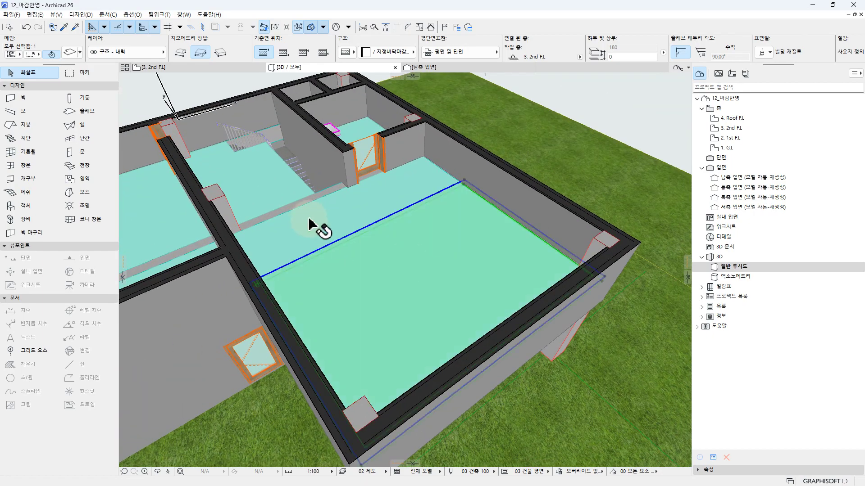
# Deselect the upper-floor slab and delete all cutting planes from the 3D model.
pyautogui.press('Escape')
pyautogui.scroll(-10, 401, 235)
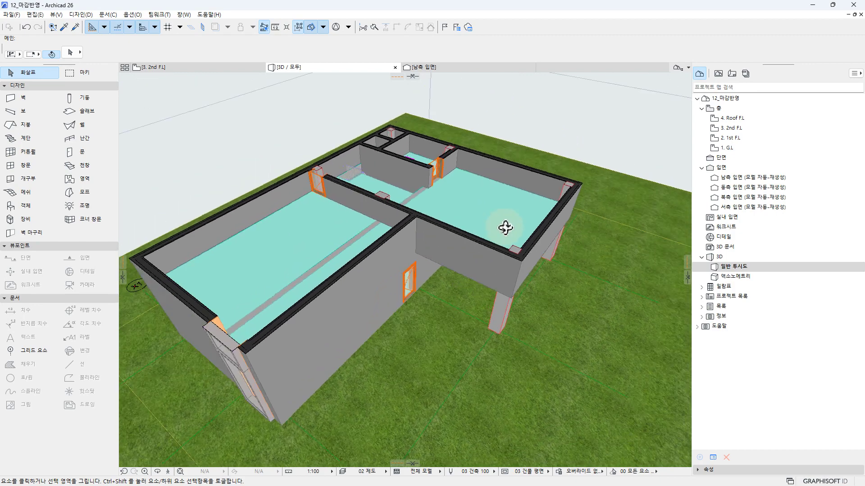
pyautogui.keyDown('shift'); pyautogui.moveTo(445, 245); pyautogui.dragTo(451, 240, button='middle'); pyautogui.keyUp('shift')
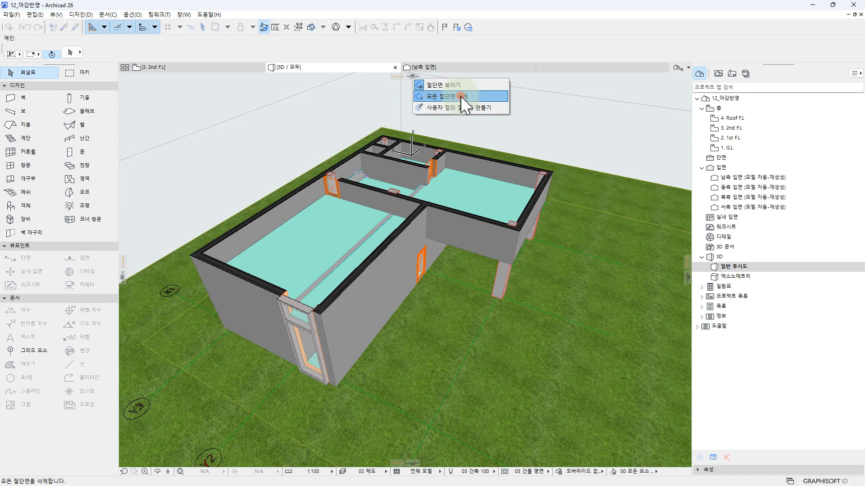
pyautogui.click(464, 97)
# Select the ground terrain mesh in the 3D model and hide it.
pyautogui.moveTo(439, 169); pyautogui.dragTo(341, 221)
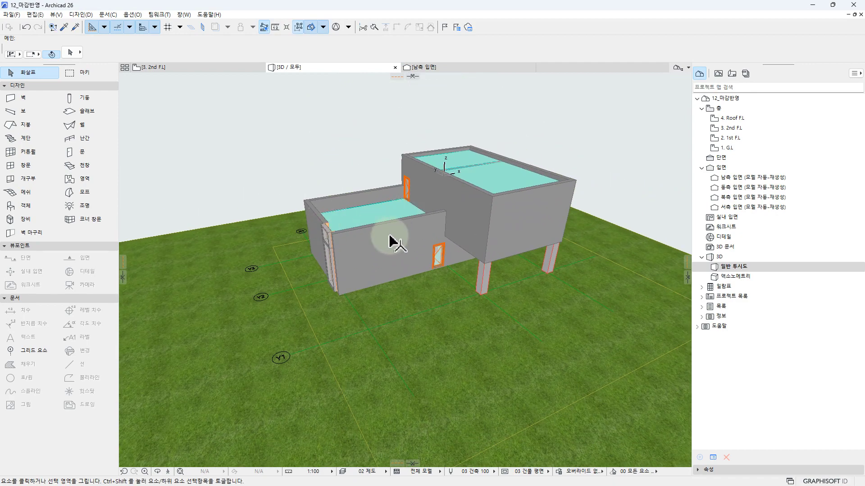
pyautogui.moveTo(408, 264); pyautogui.dragTo(406, 351)
pyautogui.scroll(-6, 376, 322)
pyautogui.click(345, 286)
pyautogui.rightClick(333, 328)
pyautogui.click(348, 328)
pyautogui.rightClick(341, 326)
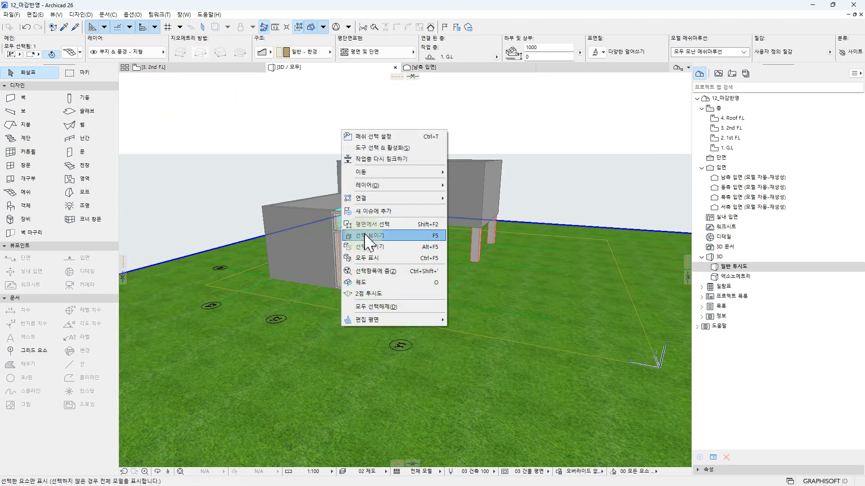
pyautogui.click(380, 235)
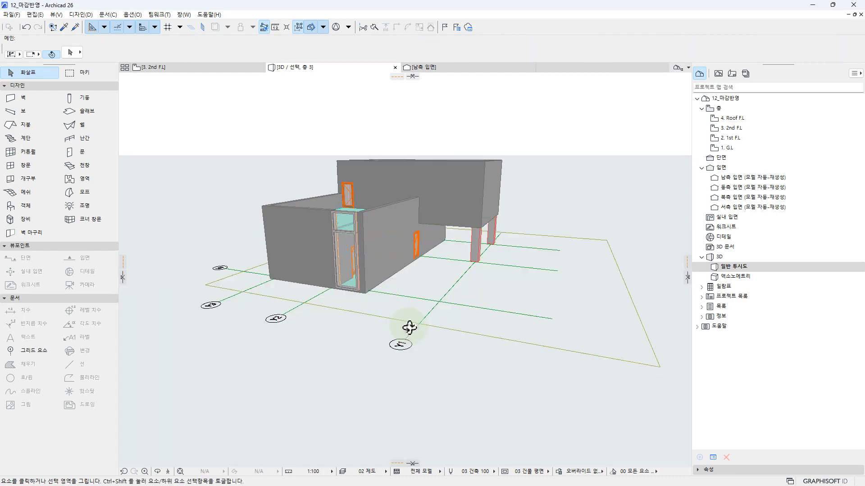
pyautogui.moveTo(406, 327); pyautogui.dragTo(401, 252)
pyautogui.scroll(3, 370, 238)
pyautogui.click(365, 238)
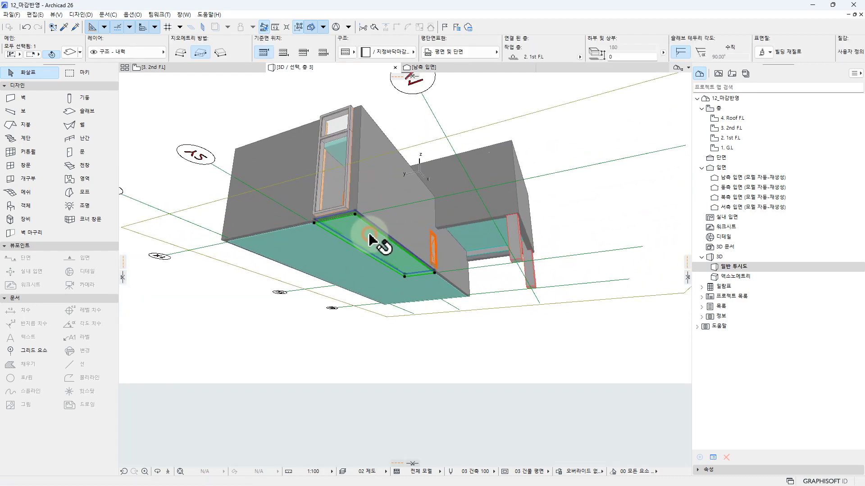
pyautogui.keyDown('shift'); pyautogui.click(323, 235); pyautogui.keyUp('shift')
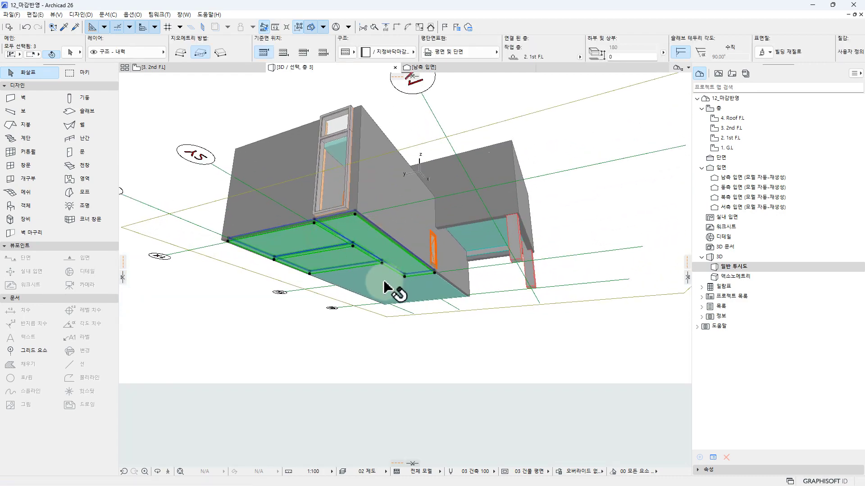
pyautogui.keyDown('shift'); pyautogui.click(407, 290); pyautogui.keyUp('shift')
pyautogui.press('Escape')
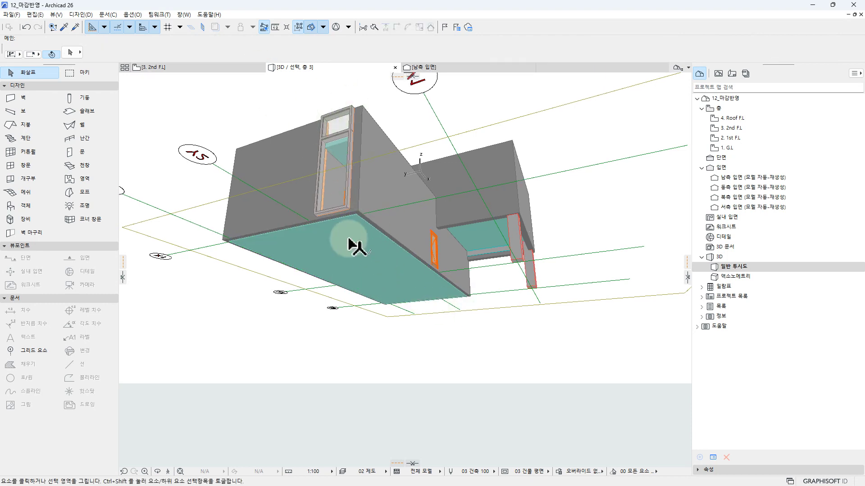
# Open the composite editor from a 1st F.L slab and duplicate the CNV composite / 지정바닥마감_10 / 지정바탕_20 // 레미콘_150 //.
pyautogui.click(364, 234)
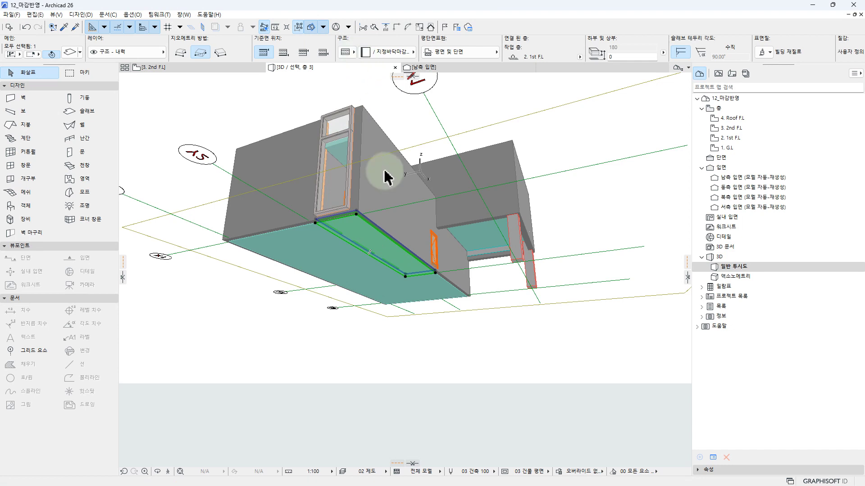
pyautogui.rightClick(361, 233)
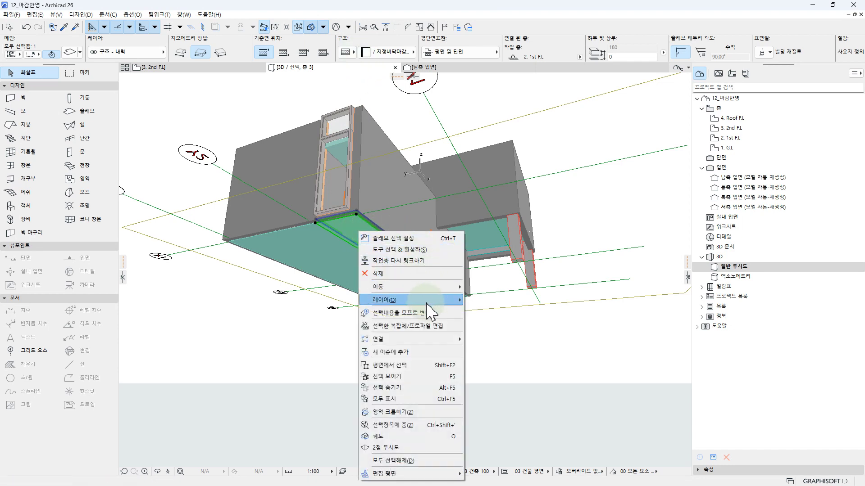
pyautogui.click(428, 328)
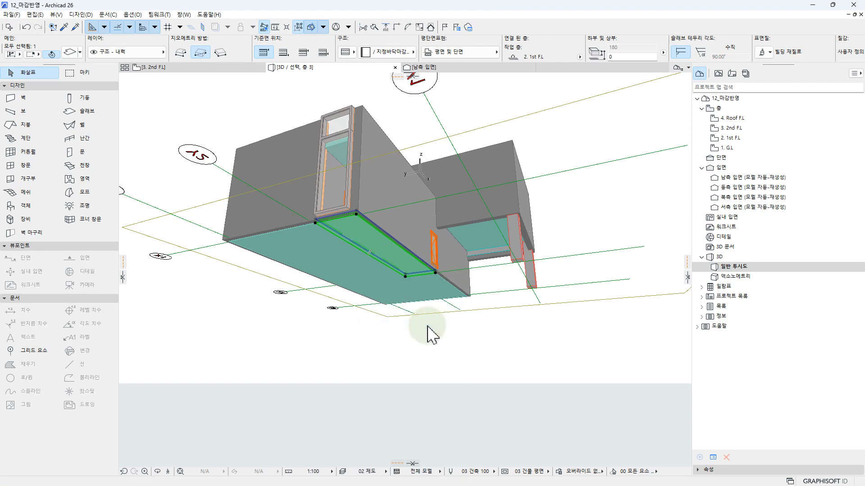
pyautogui.click(227, 260)
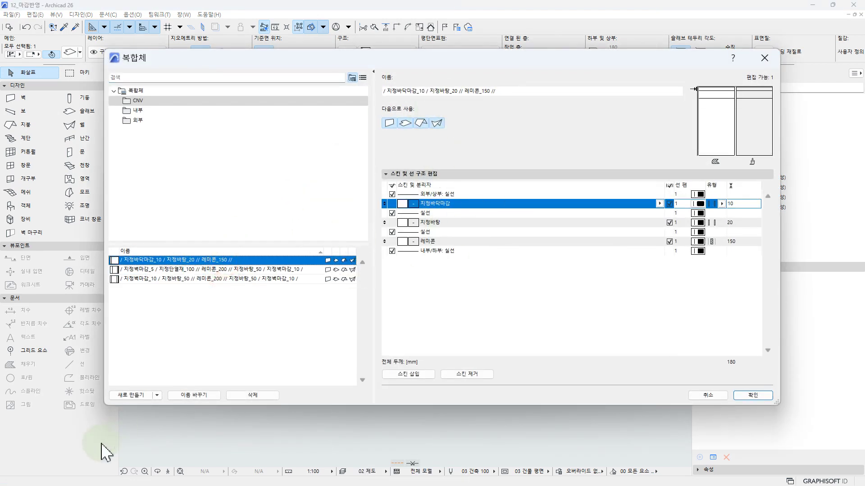
pyautogui.rightClick(218, 261)
pyautogui.click(250, 282)
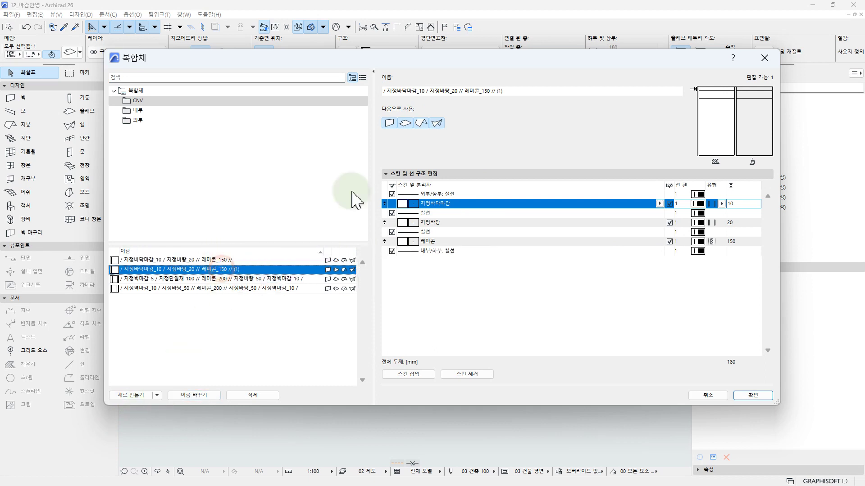
# Rename the composite copy / 지정바닥마감_10 / 지정바탕_20 // 레미콘_500 // and set its 레미콘 skin thickness to 500 mm.
pyautogui.moveTo(485, 90); pyautogui.dragTo(581, 91)
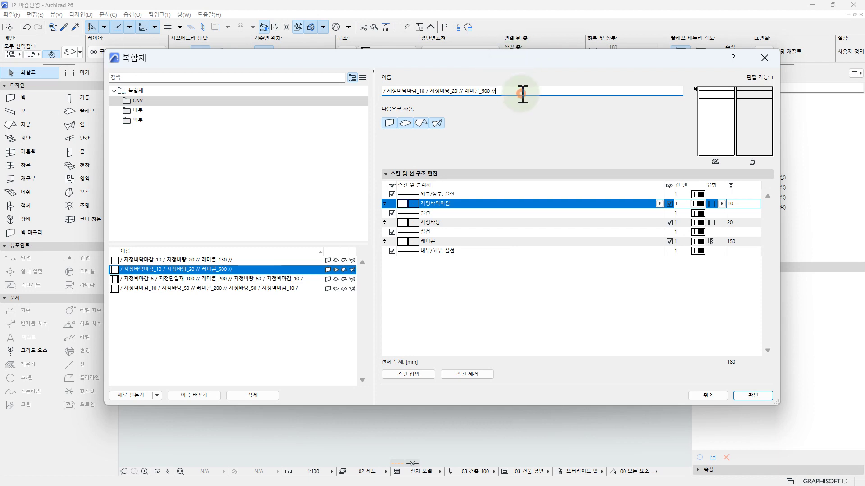
pyautogui.moveTo(523, 94); pyautogui.dragTo(266, 92)
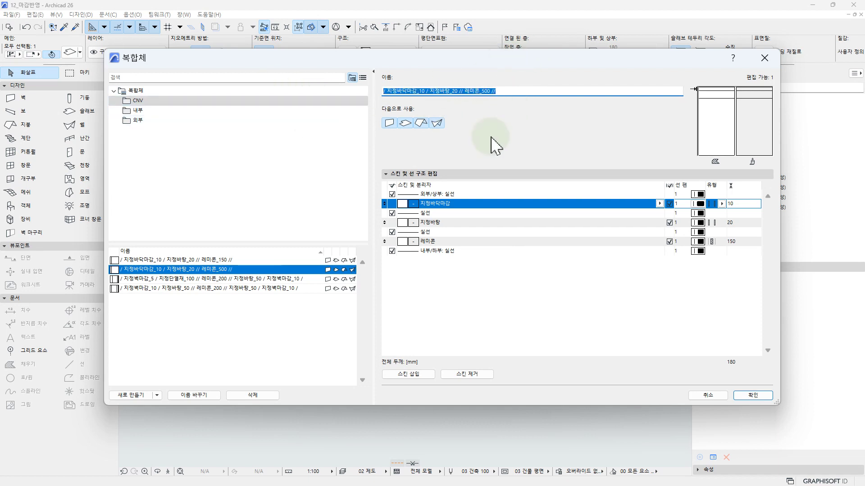
pyautogui.click(741, 241)
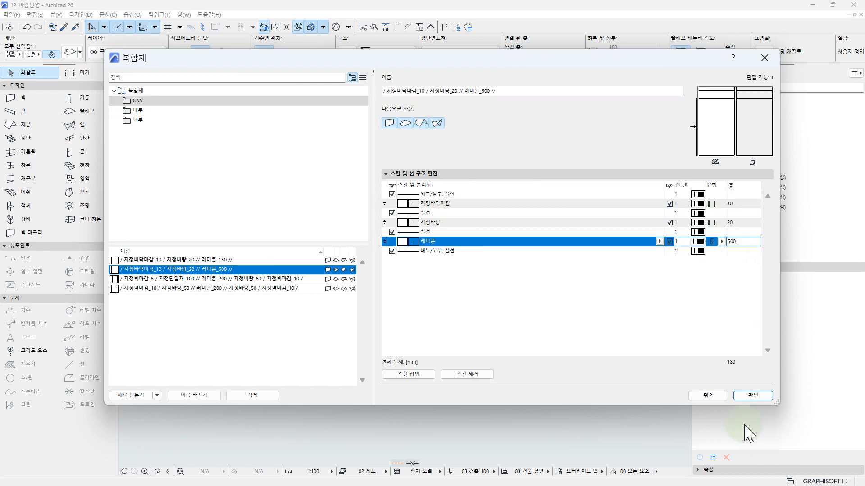
pyautogui.click(749, 396)
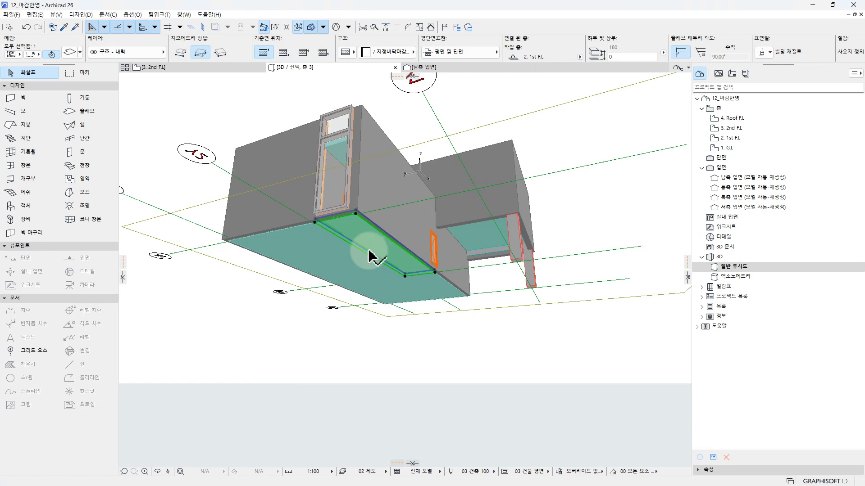
# Select all 1st F.L slabs from beneath the building and assign them the composite / 지정바닥마감_10 / 지정바탕_20 // 레미콘_500 //.
pyautogui.scroll(3, 358, 238)
pyautogui.click(349, 240)
pyautogui.keyDown('shift'); pyautogui.click(322, 245); pyautogui.keyUp('shift')
pyautogui.keyDown('shift'); pyautogui.click(360, 268); pyautogui.keyUp('shift')
pyautogui.keyDown('shift'); pyautogui.click(393, 287); pyautogui.keyUp('shift')
pyautogui.keyDown('shift'); pyautogui.click(440, 307); pyautogui.keyUp('shift')
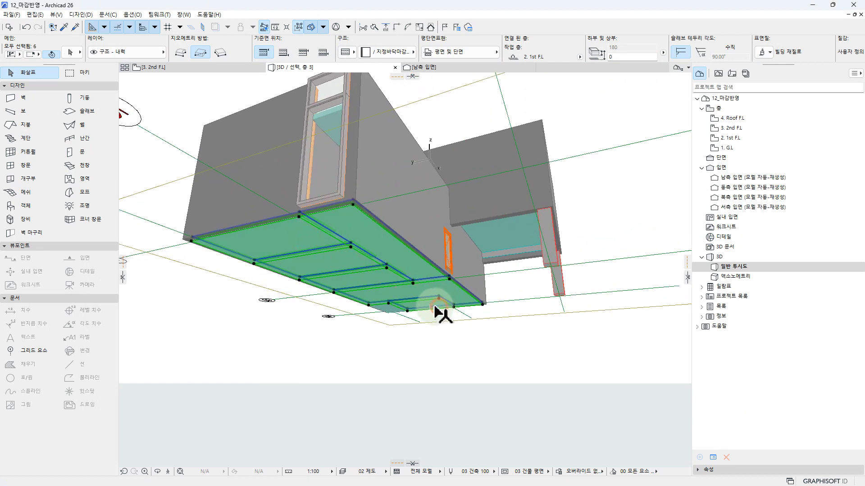
pyautogui.scroll(5, 387, 324)
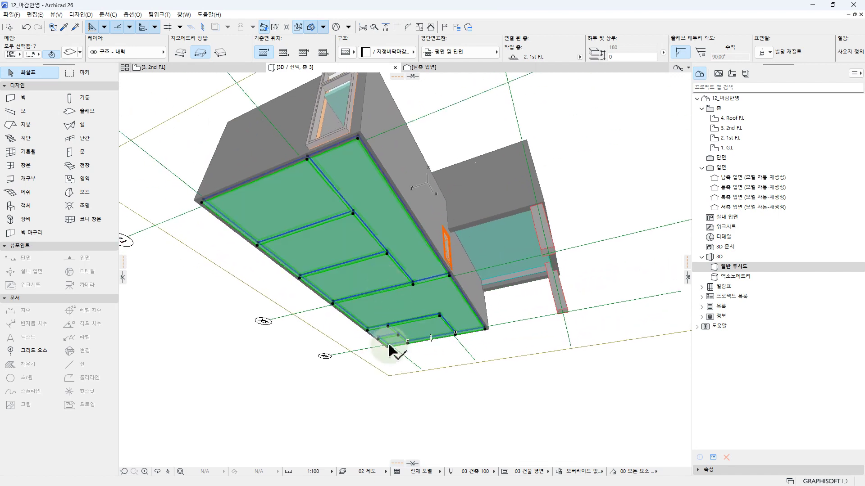
pyautogui.keyDown('shift'); pyautogui.click(377, 324); pyautogui.keyUp('shift')
pyautogui.scroll(-3, 448, 293)
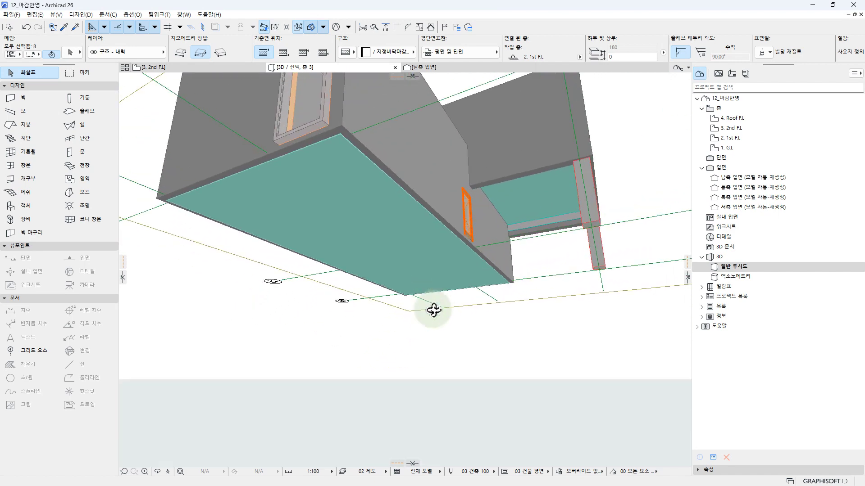
pyautogui.click(405, 54)
pyautogui.click(540, 138)
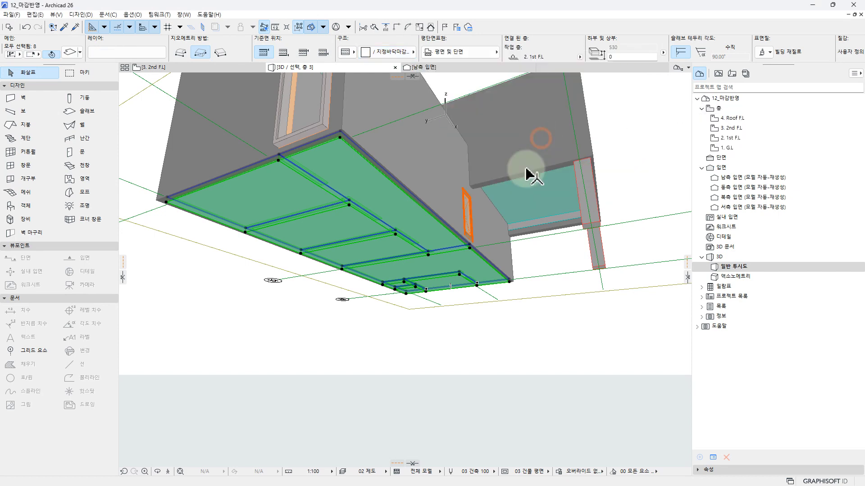
pyautogui.press('Escape')
# Examine the thickened 1st F.L slabs in 3D along the base of the walls and beside the overhang columns.
pyautogui.scroll(-4, 458, 293)
pyautogui.keyDown('shift'); pyautogui.moveTo(496, 308); pyautogui.dragTo(531, 346, button='middle'); pyautogui.keyUp('shift')
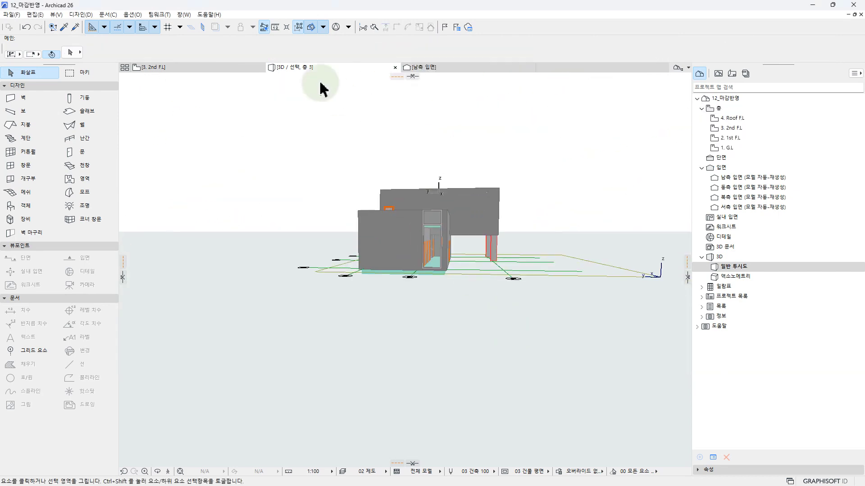
pyautogui.moveTo(446, 226); pyautogui.dragTo(415, 302)
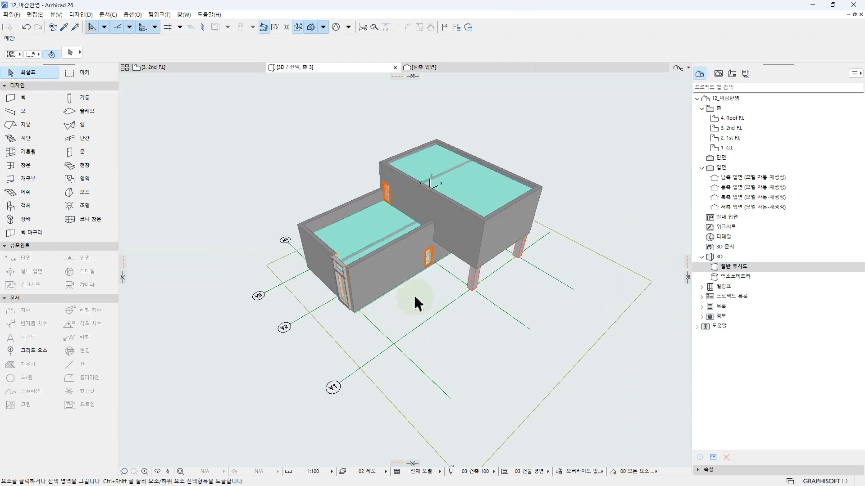
pyautogui.keyDown('shift'); pyautogui.moveTo(415, 297); pyautogui.dragTo(369, 309, button='middle'); pyautogui.keyUp('shift')
pyautogui.scroll(4, 364, 289)
pyautogui.click(354, 291)
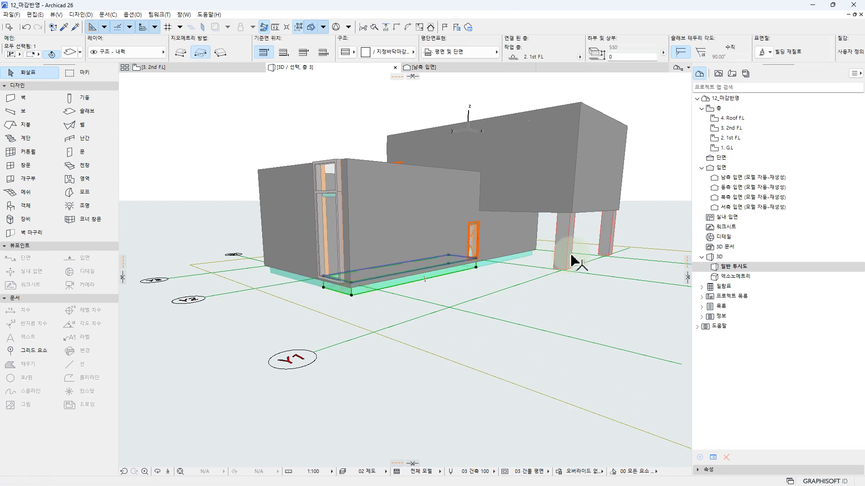
pyautogui.keyDown('shift'); pyautogui.moveTo(542, 270); pyautogui.dragTo(535, 298, button='middle'); pyautogui.keyUp('shift')
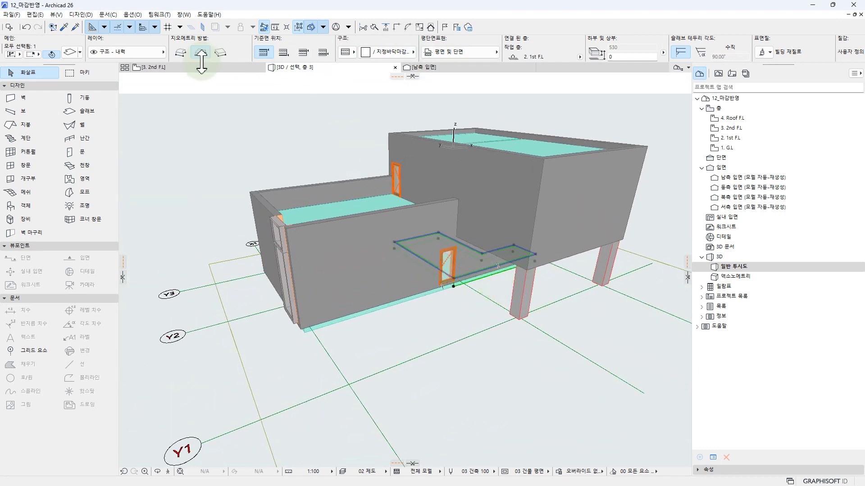
# Open the 2. 1st F.L floor plan and pick up the hall slab's settings for a new slab.
pyautogui.doubleClick(734, 137)
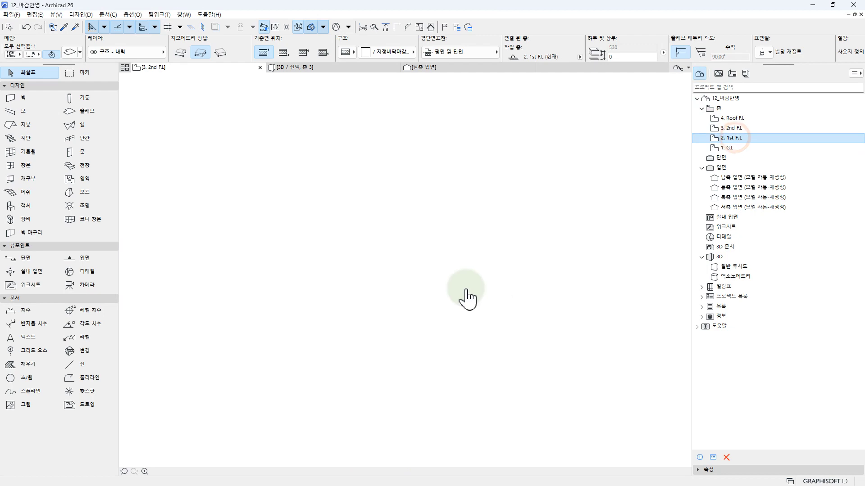
pyautogui.click(458, 261)
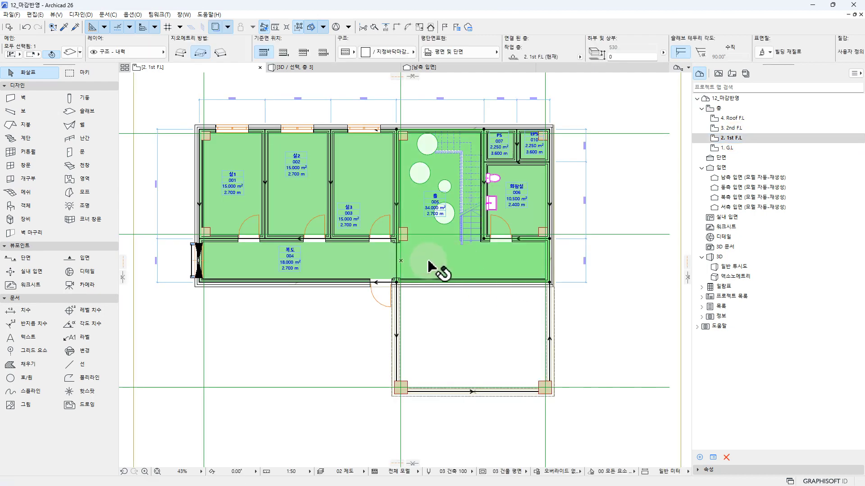
pyautogui.rightClick(432, 262)
pyautogui.click(471, 90)
pyautogui.click(428, 256)
pyautogui.rightClick(430, 259)
pyautogui.click(446, 240)
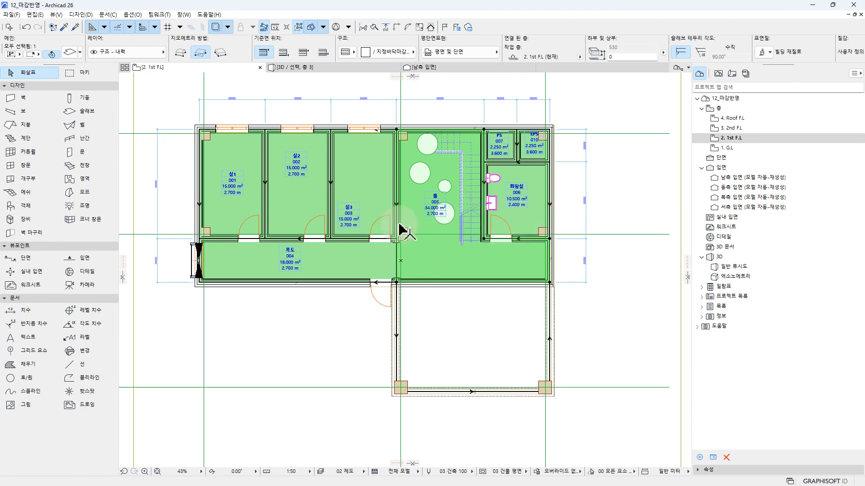
pyautogui.keyDown('alt'); pyautogui.click(444, 259); pyautogui.keyUp('alt')
# Draw a rectangular slab about 7200 mm wide beneath the overhang, from the lower-left column's outer corner up to the hall slab's edge.
pyautogui.scroll(7, 442, 262)
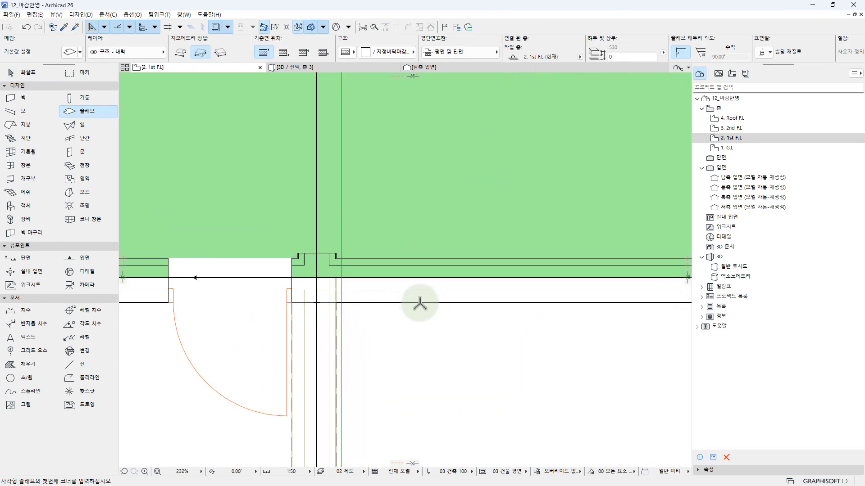
pyautogui.moveTo(299, 276); pyautogui.dragTo(281, 158, button='middle')
pyautogui.scroll(-5, 308, 246)
pyautogui.moveTo(314, 291); pyautogui.dragTo(308, 225, button='middle')
pyautogui.scroll(3, 297, 320)
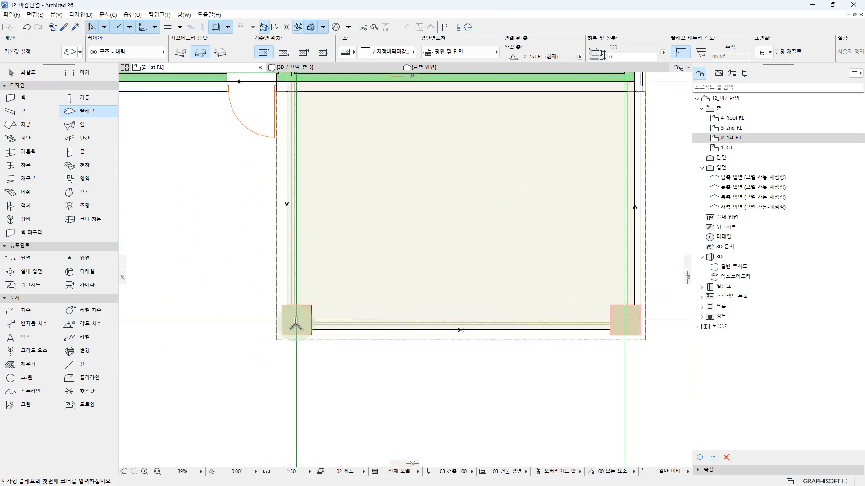
pyautogui.click(276, 338)
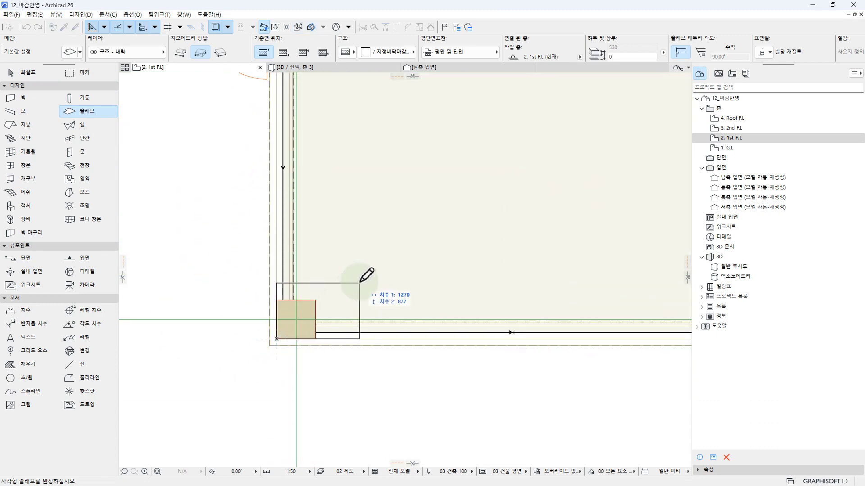
pyautogui.scroll(-4, 347, 268)
pyautogui.scroll(5, 517, 150)
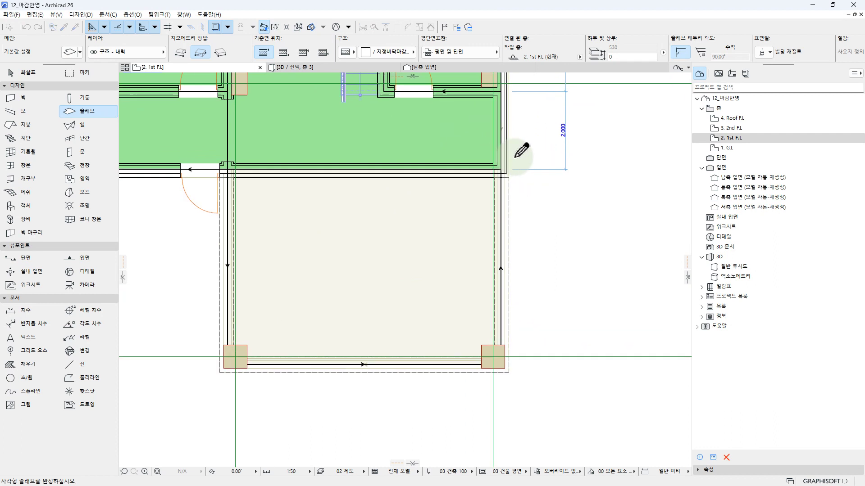
pyautogui.scroll(-3, 459, 149)
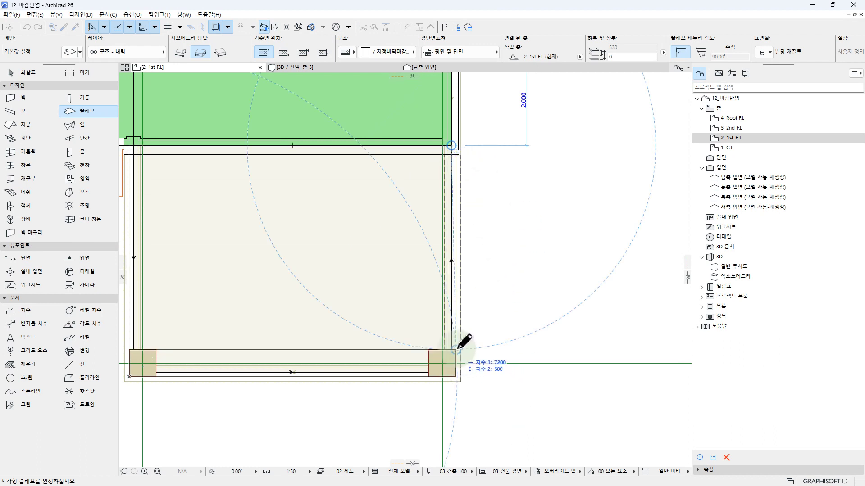
pyautogui.click(456, 145)
pyautogui.press('Escape')
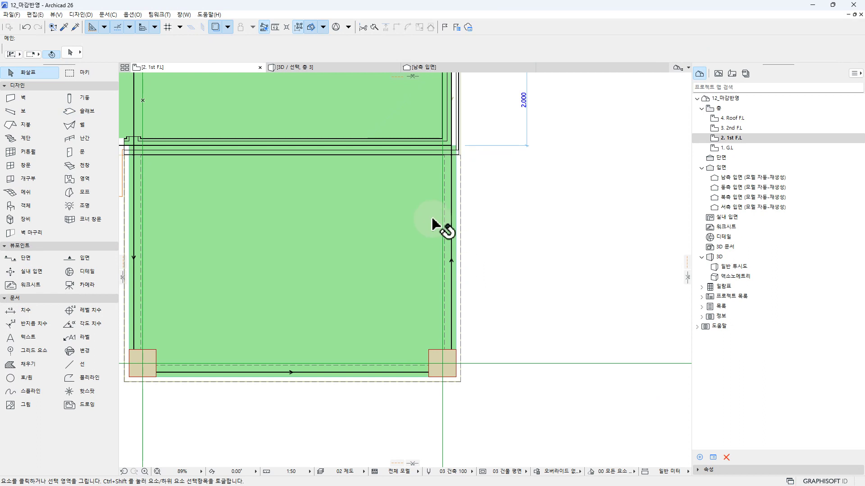
pyautogui.moveTo(448, 234); pyautogui.dragTo(545, 204, button='middle')
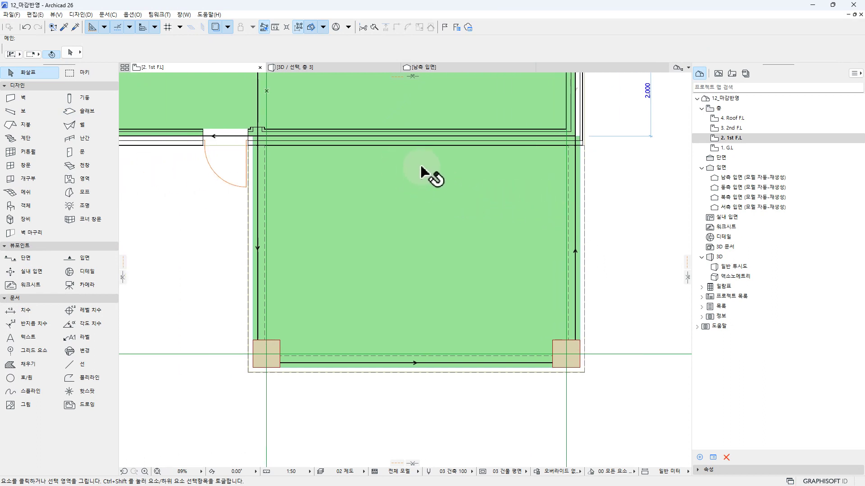
# Return to the 3D view, show all elements, and examine the new slab beneath the overhang from several angles.
pyautogui.click(344, 67)
pyautogui.keyDown('shift'); pyautogui.moveTo(525, 328); pyautogui.dragTo(486, 237, button='middle'); pyautogui.keyUp('shift')
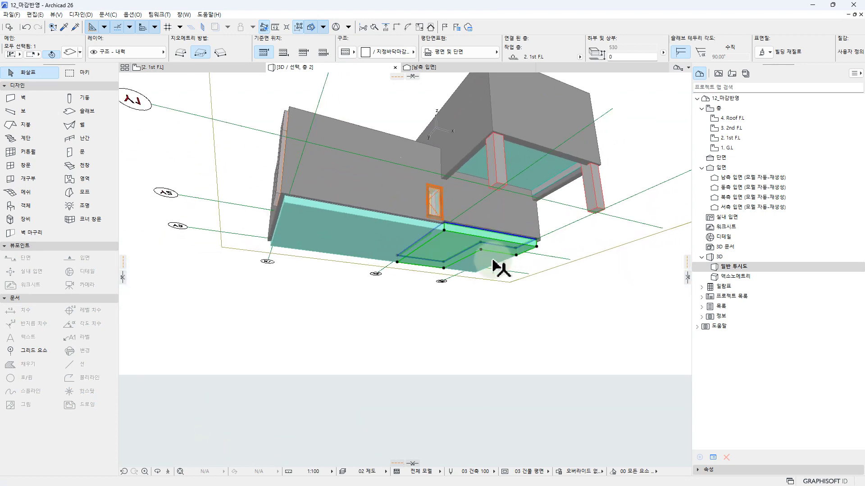
pyautogui.press('Escape')
pyautogui.rightClick(523, 301)
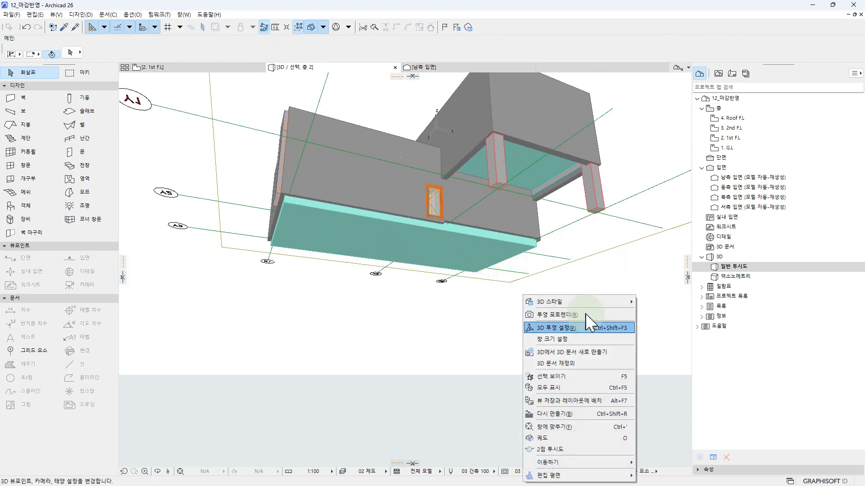
pyautogui.click(577, 378)
pyautogui.keyDown('shift'); pyautogui.moveTo(492, 257); pyautogui.dragTo(493, 307, button='middle'); pyautogui.keyUp('shift')
pyautogui.click(492, 302)
pyautogui.keyDown('shift'); pyautogui.moveTo(579, 338); pyautogui.dragTo(396, 310, button='middle'); pyautogui.keyUp('shift')
pyautogui.press('Escape')
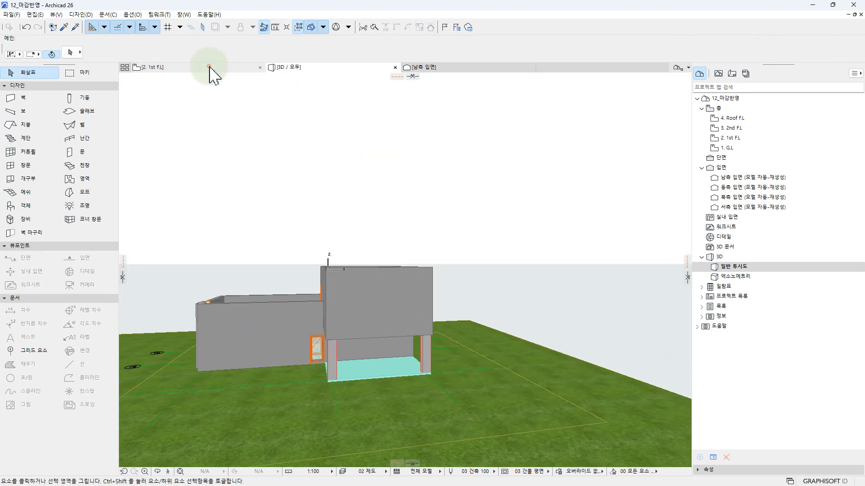
# Check the new overhang slab against the whole 2. 1st F.L plan, and review the full building in 3D.
pyautogui.click(210, 68)
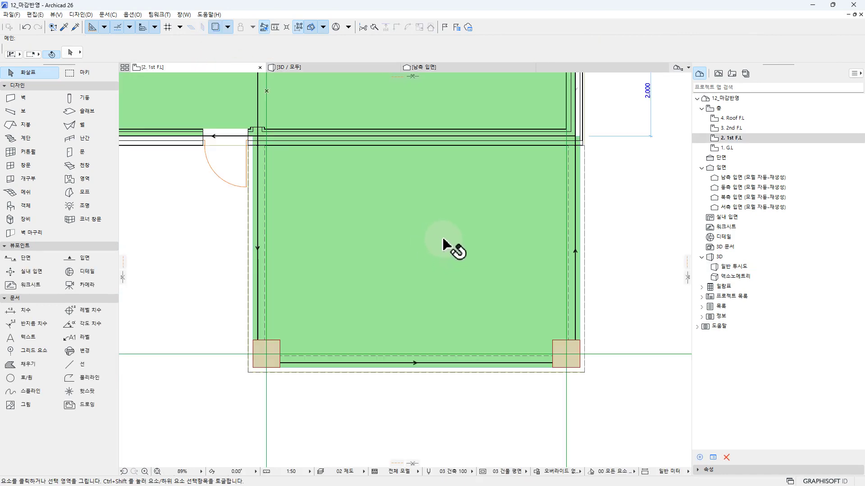
pyautogui.scroll(1, 442, 243)
pyautogui.scroll(-6, 396, 245)
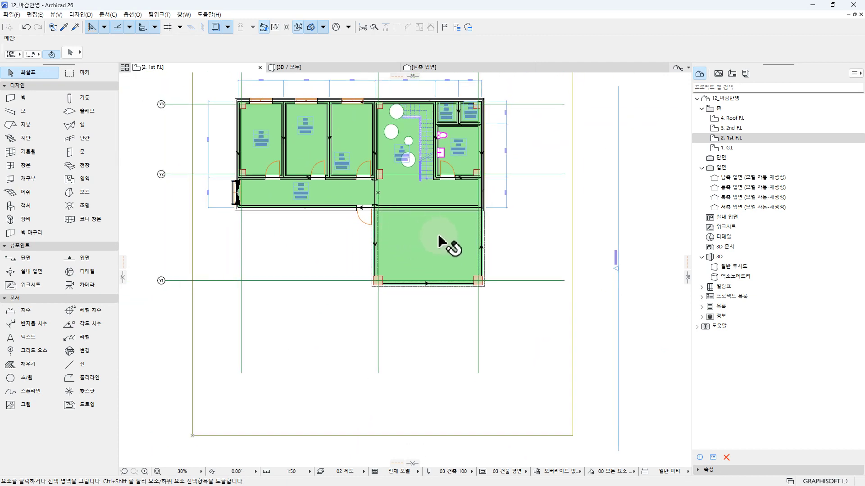
pyautogui.moveTo(438, 235); pyautogui.dragTo(452, 234, button='middle')
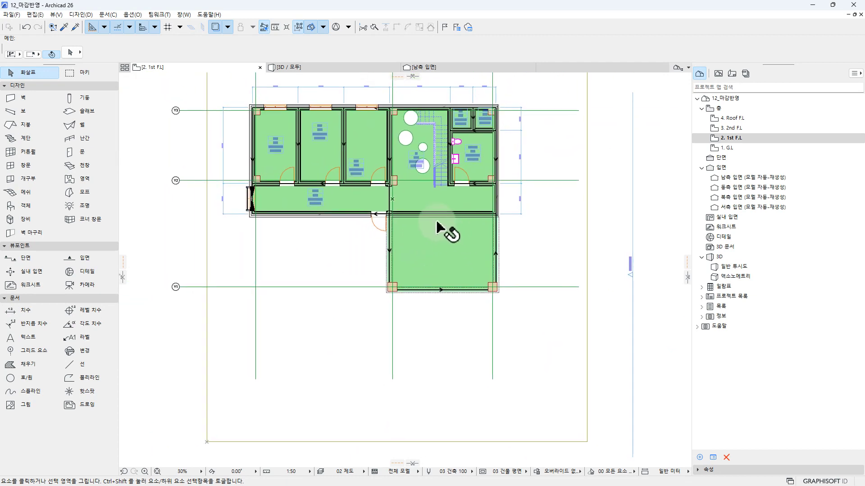
pyautogui.moveTo(455, 246); pyautogui.dragTo(456, 247, button='middle')
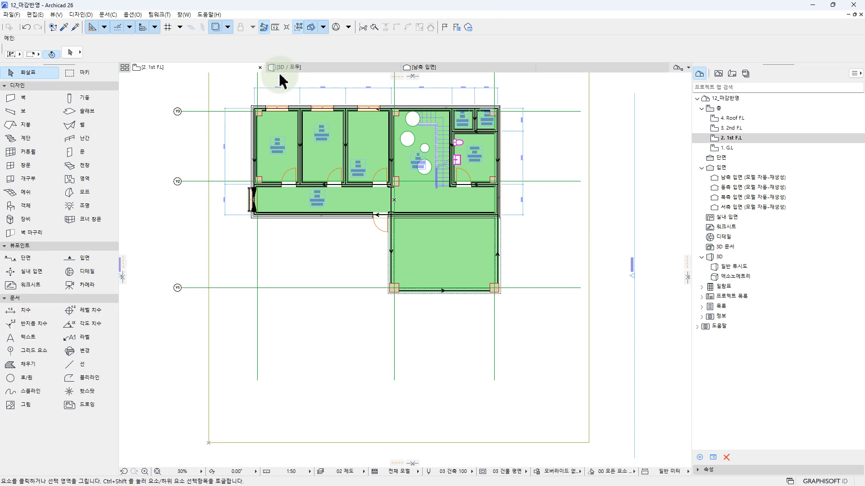
pyautogui.click(288, 67)
pyautogui.keyDown('shift'); pyautogui.moveTo(404, 187); pyautogui.dragTo(449, 274, button='middle'); pyautogui.keyUp('shift')
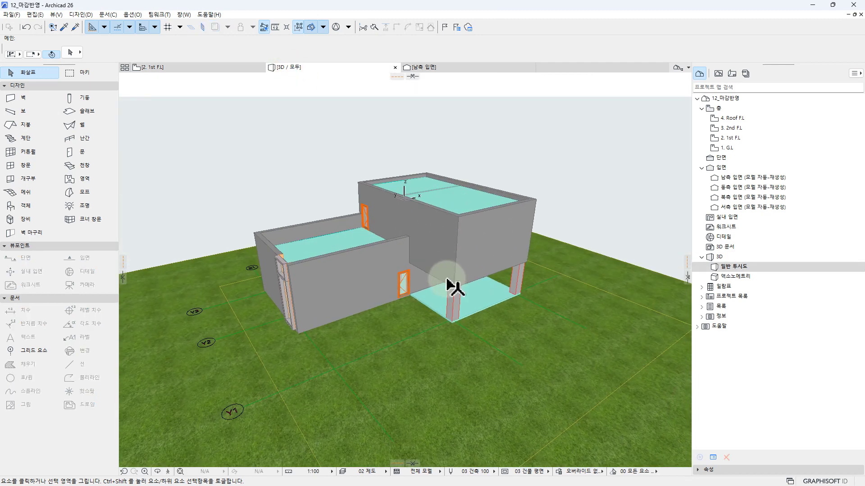
pyautogui.click(85, 99)
pyautogui.click(24, 108)
pyautogui.click(91, 98)
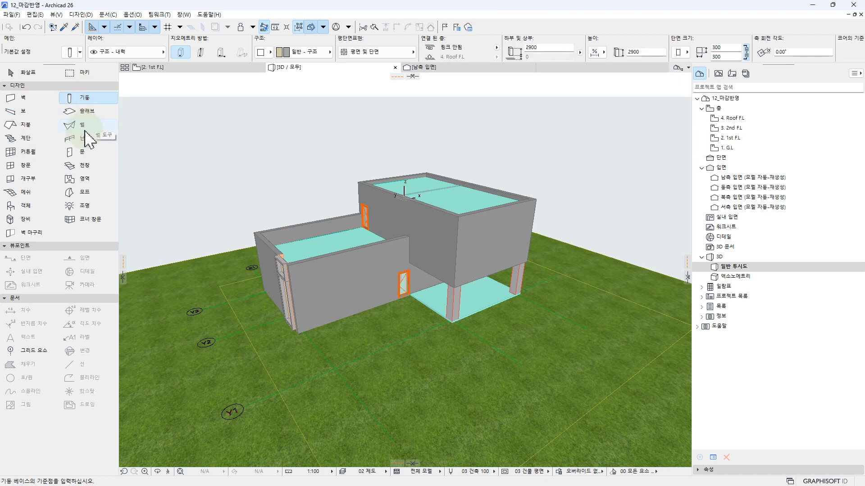
pyautogui.click(27, 72)
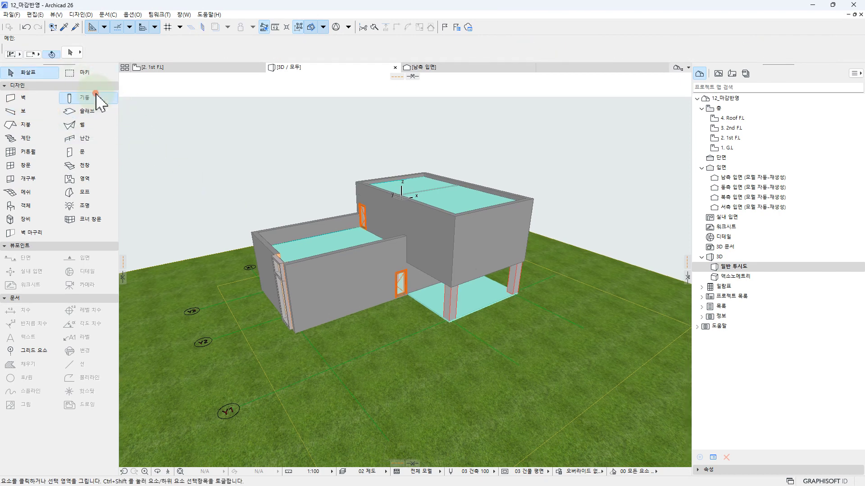
# Select all columns in the building and show only them in the 3D view.
pyautogui.click(85, 99)
pyautogui.hotkey('ctrl', 'a')
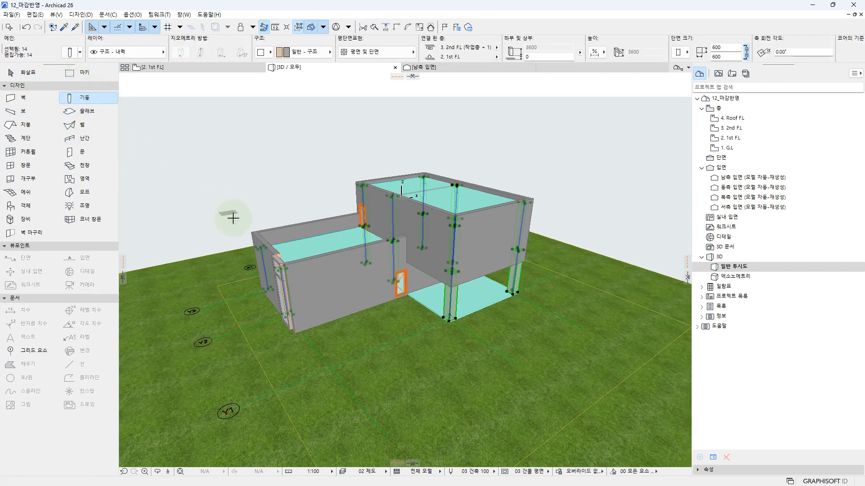
pyautogui.rightClick(259, 205)
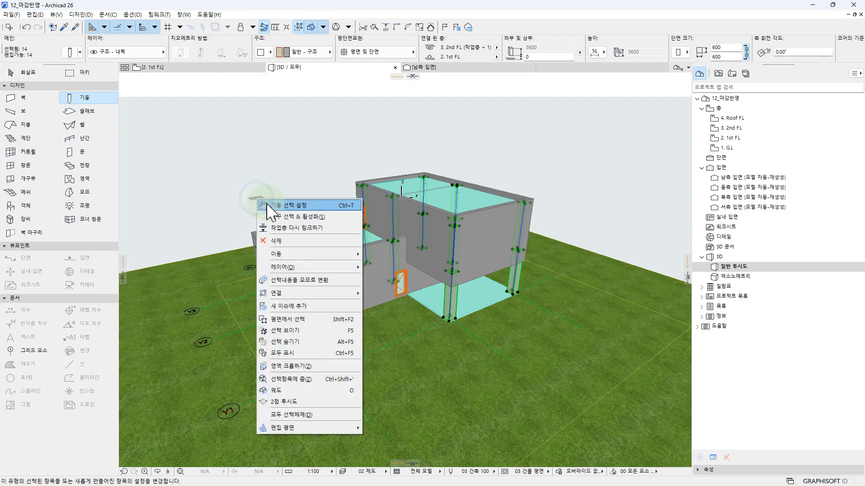
pyautogui.click(315, 331)
pyautogui.keyDown('shift'); pyautogui.moveTo(379, 285); pyautogui.dragTo(409, 253, button='middle'); pyautogui.keyUp('shift')
# Set the building material of all the isolated columns to 레미콘.
pyautogui.moveTo(243, 152); pyautogui.dragTo(564, 386)
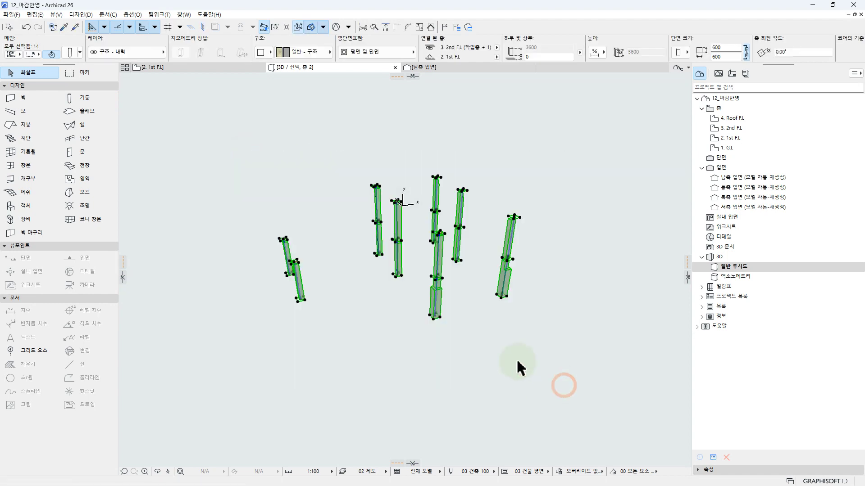
pyautogui.moveTo(228, 135); pyautogui.dragTo(608, 366)
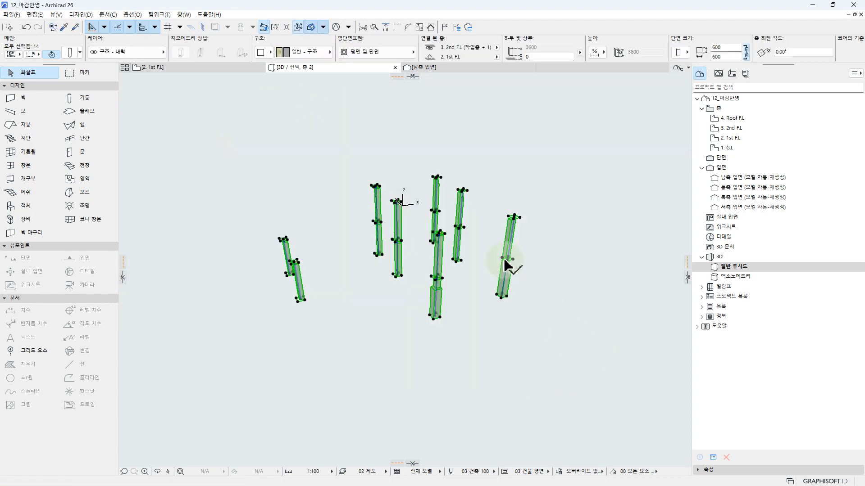
pyautogui.click(314, 52)
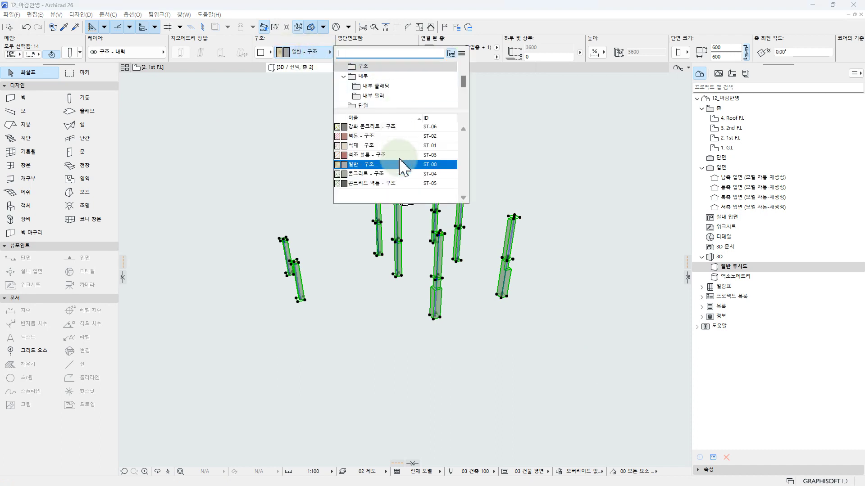
pyautogui.click(376, 86)
pyautogui.click(374, 135)
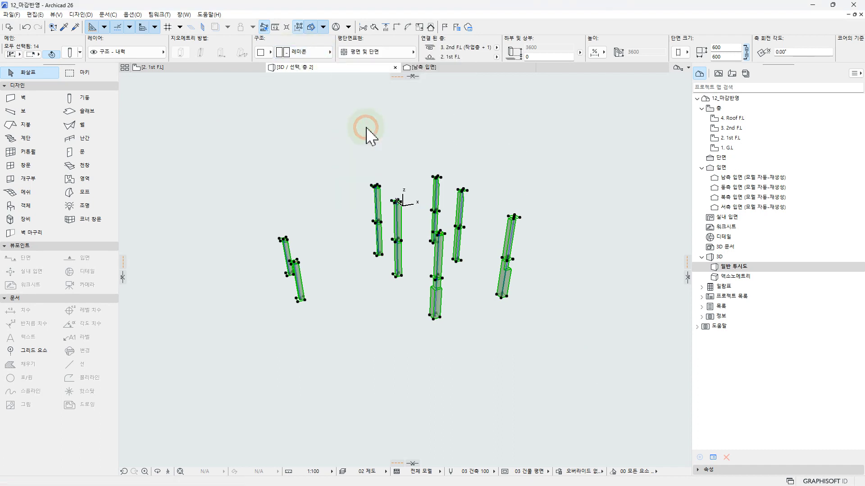
pyautogui.click(399, 312)
pyautogui.keyDown('shift'); pyautogui.moveTo(384, 251); pyautogui.dragTo(365, 243, button='middle'); pyautogui.keyUp('shift')
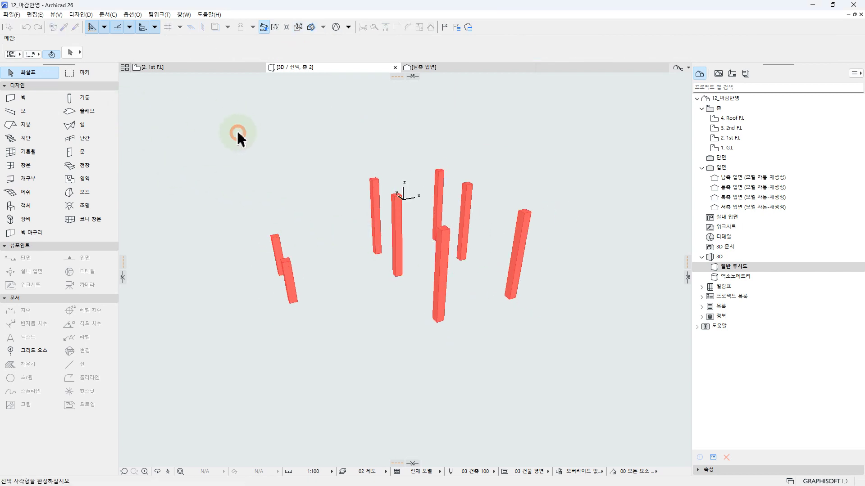
# Bring the rest of the building back into the 3D view around the columns.
pyautogui.rightClick(252, 146)
pyautogui.click(257, 180)
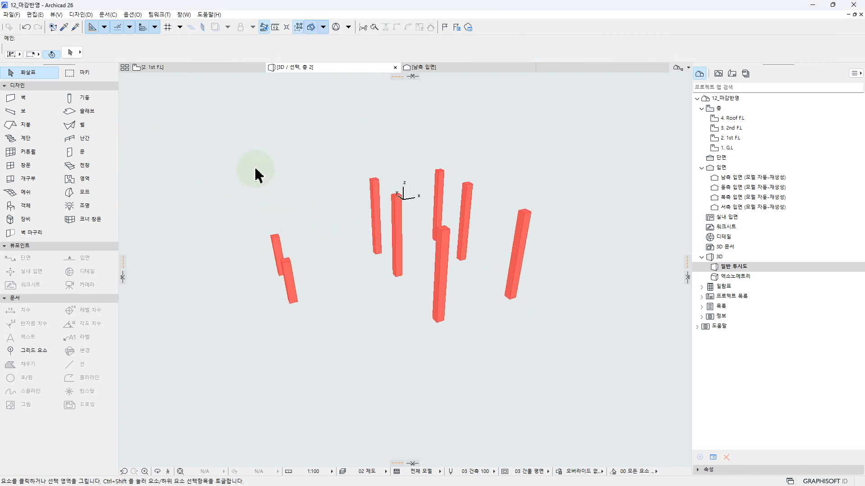
pyautogui.rightClick(256, 172)
pyautogui.click(293, 262)
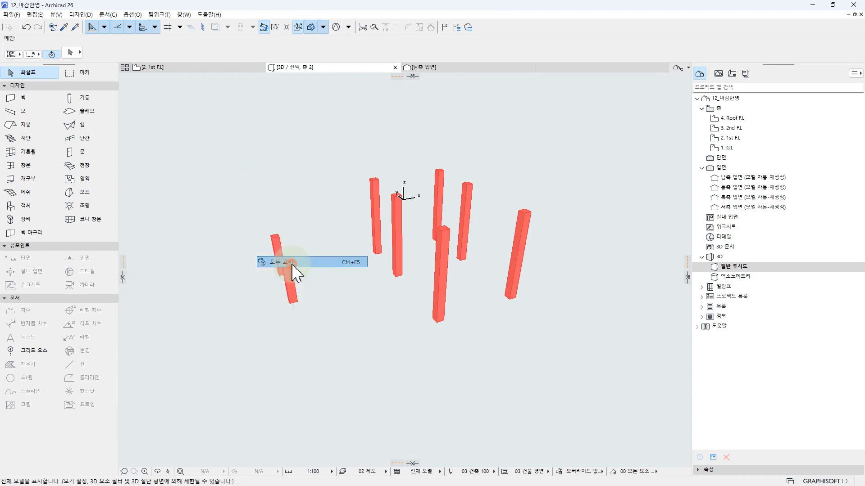
pyautogui.keyDown('shift'); pyautogui.moveTo(348, 309); pyautogui.dragTo(352, 269, button='middle'); pyautogui.keyUp('shift')
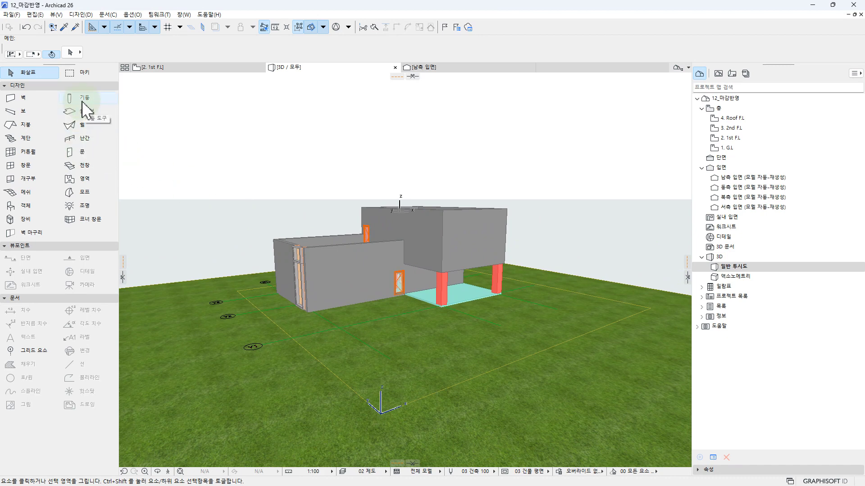
# Select all beams in the building and show only them in the 3D view.
pyautogui.click(29, 114)
pyautogui.hotkey('ctrl', 'a')
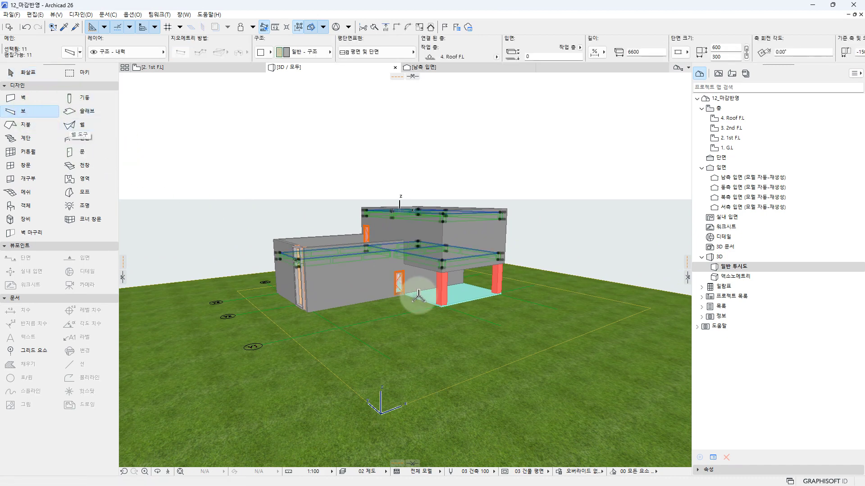
pyautogui.rightClick(303, 203)
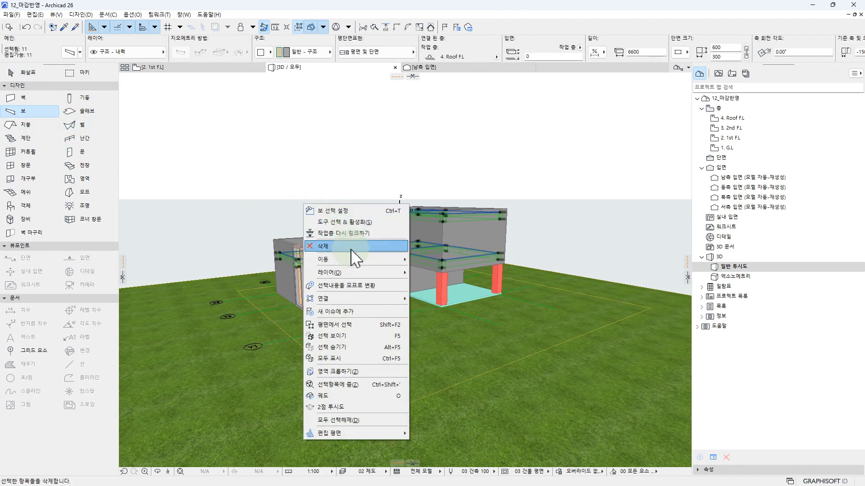
pyautogui.click(342, 336)
pyautogui.keyDown('shift'); pyautogui.moveTo(471, 270); pyautogui.dragTo(309, 150, button='middle'); pyautogui.keyUp('shift')
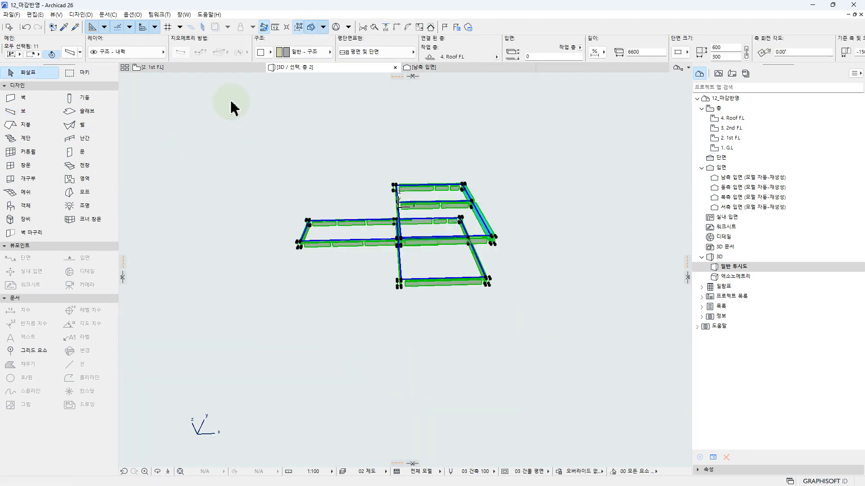
# Set the building material of all the isolated beams to 레미콘, matching the columns.
pyautogui.click(314, 56)
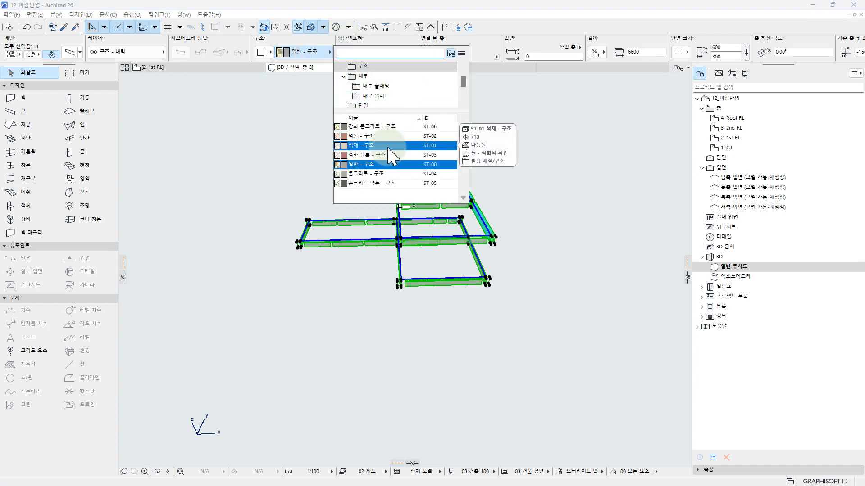
pyautogui.scroll(1, 358, 85)
pyautogui.click(365, 77)
pyautogui.click(367, 127)
pyautogui.click(529, 175)
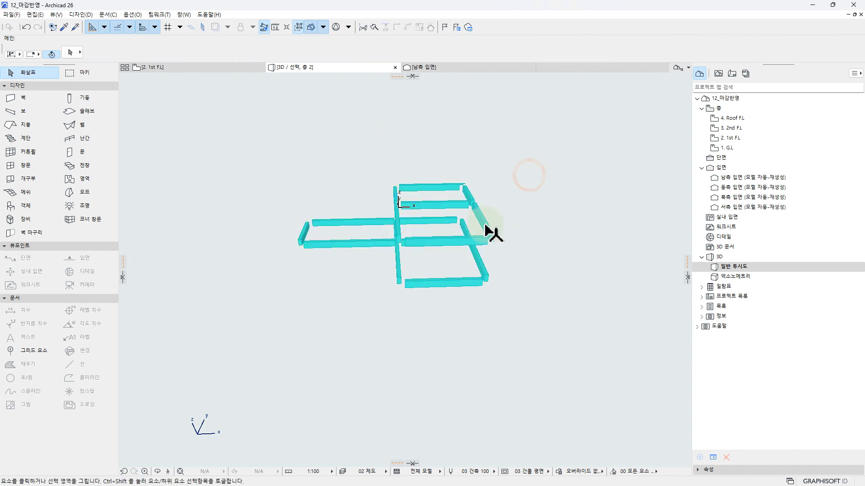
pyautogui.keyDown('shift'); pyautogui.moveTo(493, 233); pyautogui.dragTo(653, 234, button='middle'); pyautogui.keyUp('shift')
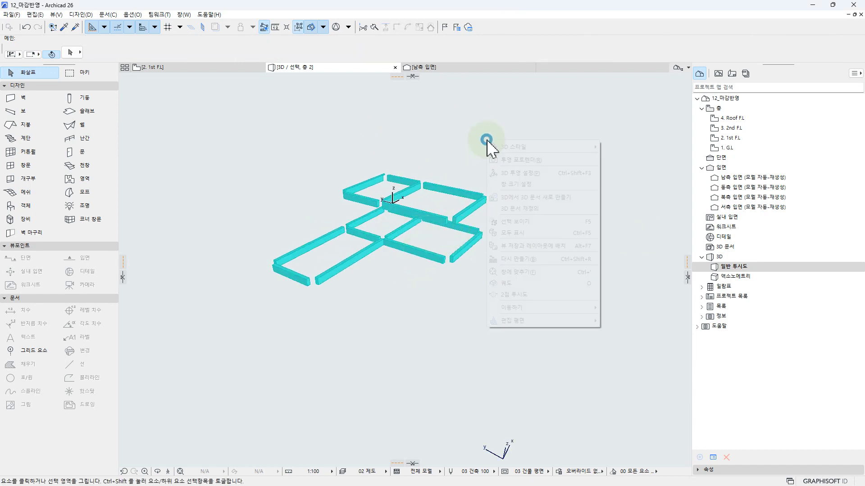
# Show all elements again and examine the columns, beams and roof slabs from around the building.
pyautogui.click(525, 234)
pyautogui.keyDown('shift'); pyautogui.moveTo(493, 239); pyautogui.dragTo(326, 258, button='middle'); pyautogui.keyUp('shift')
pyautogui.keyDown('shift'); pyautogui.moveTo(444, 299); pyautogui.dragTo(296, 253, button='middle'); pyautogui.keyUp('shift')
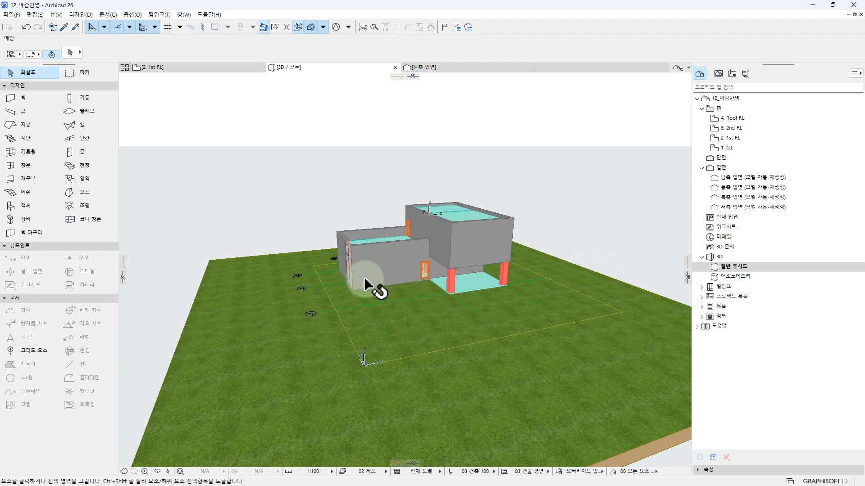
pyautogui.scroll(5, 352, 248)
pyautogui.keyDown('shift'); pyautogui.moveTo(400, 264); pyautogui.dragTo(369, 346, button='middle'); pyautogui.keyUp('shift')
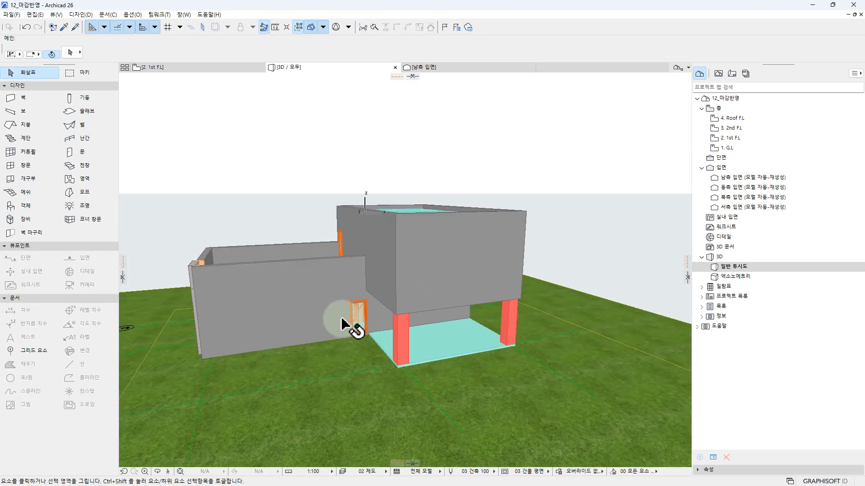
pyautogui.keyDown('shift'); pyautogui.moveTo(517, 271); pyautogui.dragTo(387, 273, button='middle'); pyautogui.keyUp('shift')
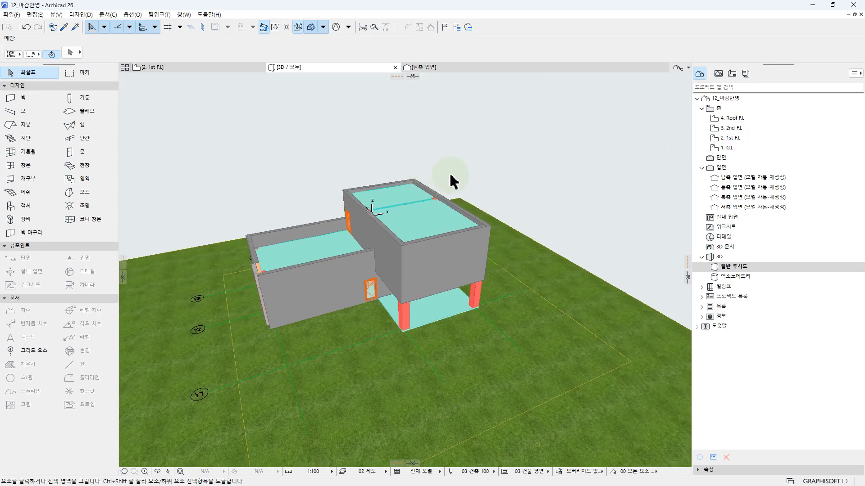
pyautogui.keyDown('shift'); pyautogui.moveTo(311, 255); pyautogui.dragTo(354, 298, button='middle'); pyautogui.keyUp('shift')
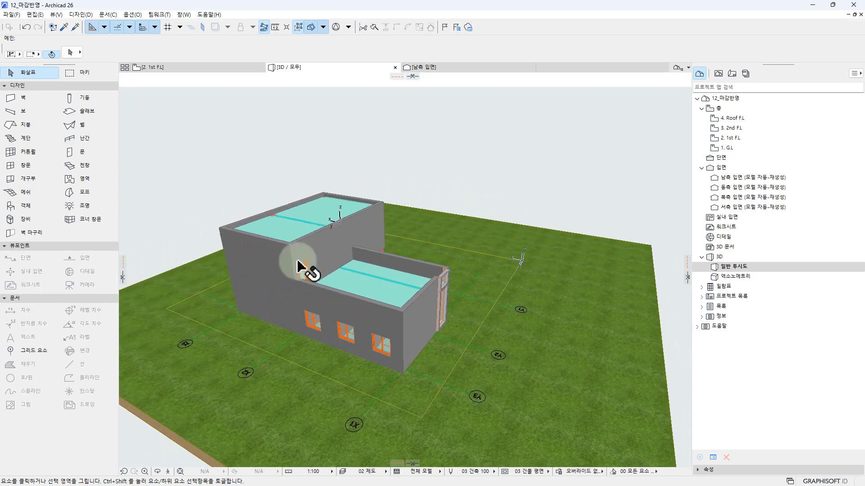
# Select all slabs in the building and show only them in the 3D view.
pyautogui.click(72, 112)
pyautogui.moveTo(449, 282); pyautogui.dragTo(394, 251, button='middle')
pyautogui.hotkey('ctrl', 'a')
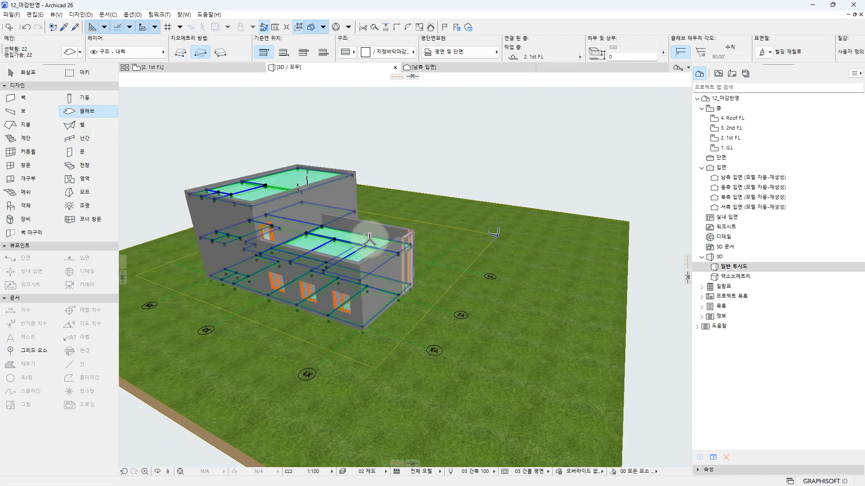
pyautogui.rightClick(428, 145)
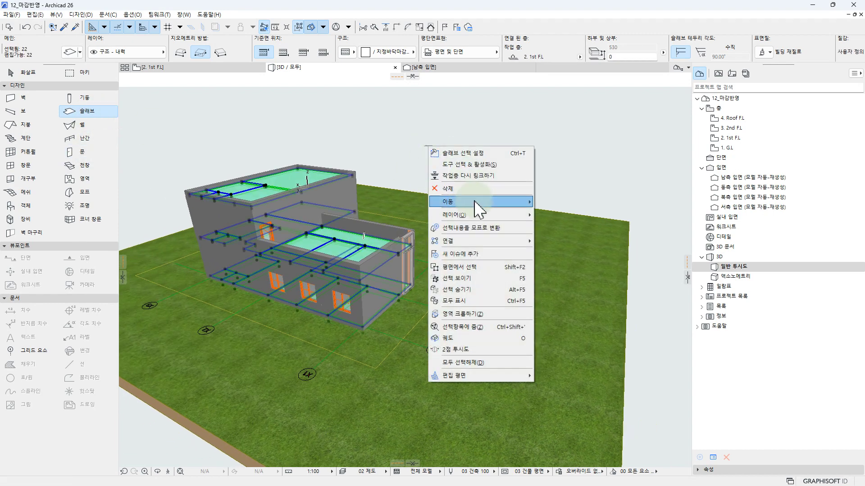
pyautogui.click(468, 279)
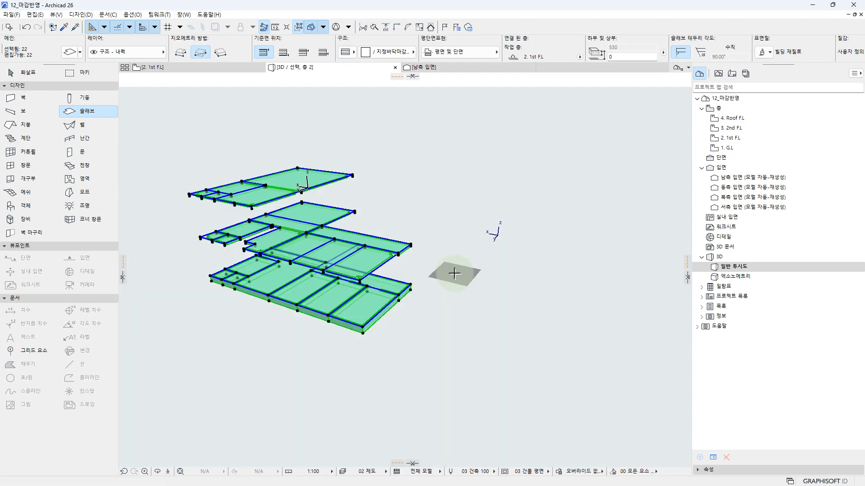
# Clear the slab selection and try to select the lowest-level slabs in the perspective 3D view.
pyautogui.moveTo(465, 317); pyautogui.dragTo(595, 262)
pyautogui.press('Escape')
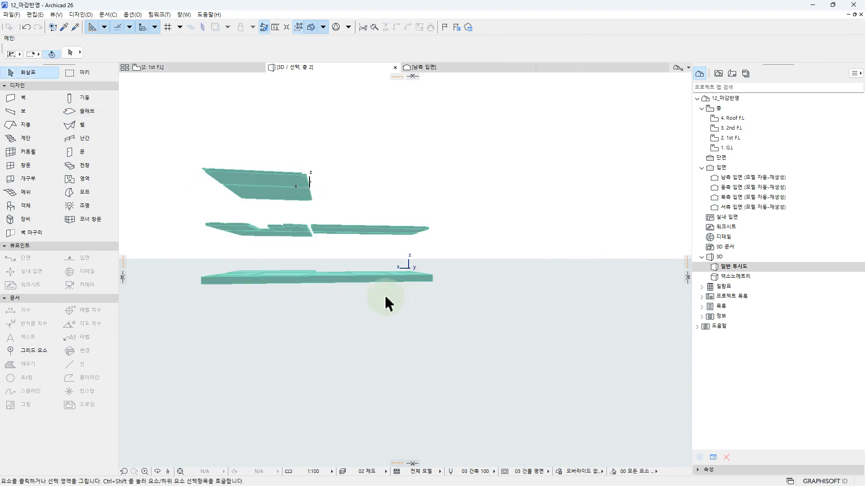
pyautogui.moveTo(254, 301); pyautogui.dragTo(342, 305)
pyautogui.click(356, 295)
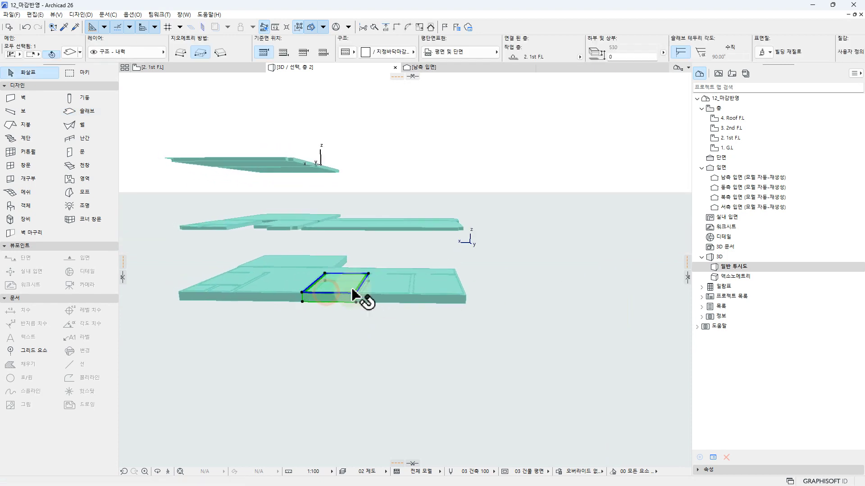
pyautogui.click(281, 286)
pyautogui.moveTo(242, 297); pyautogui.dragTo(333, 292)
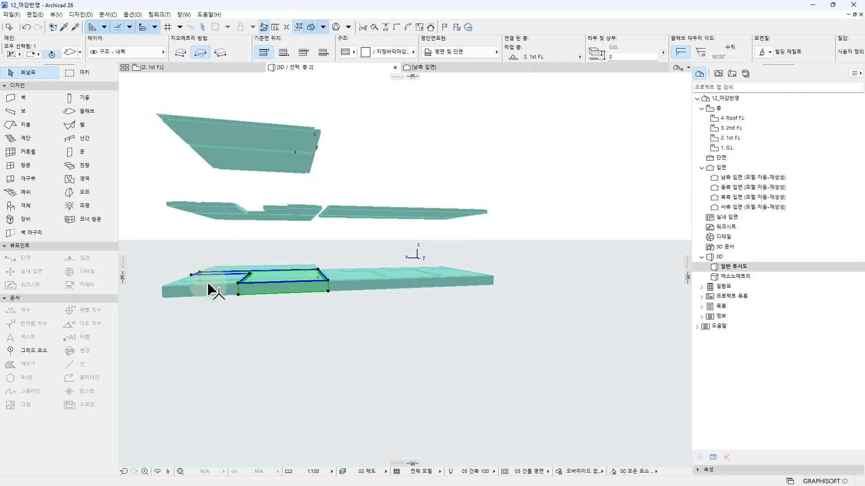
# Switch the 3D view of the isolated slabs to axonometry, seen from a building corner.
pyautogui.click(732, 277)
pyautogui.moveTo(481, 239); pyautogui.dragTo(504, 305)
pyautogui.keyDown('shift'); pyautogui.moveTo(505, 306); pyautogui.dragTo(587, 303, button='middle'); pyautogui.keyUp('shift')
pyautogui.scroll(4, 386, 255)
pyautogui.keyDown('shift'); pyautogui.moveTo(386, 256); pyautogui.dragTo(536, 269, button='middle'); pyautogui.keyUp('shift')
pyautogui.keyDown('shift'); pyautogui.moveTo(310, 278); pyautogui.dragTo(276, 272, button='middle'); pyautogui.keyUp('shift')
pyautogui.scroll(3, 311, 270)
pyautogui.scroll(-4, 326, 275)
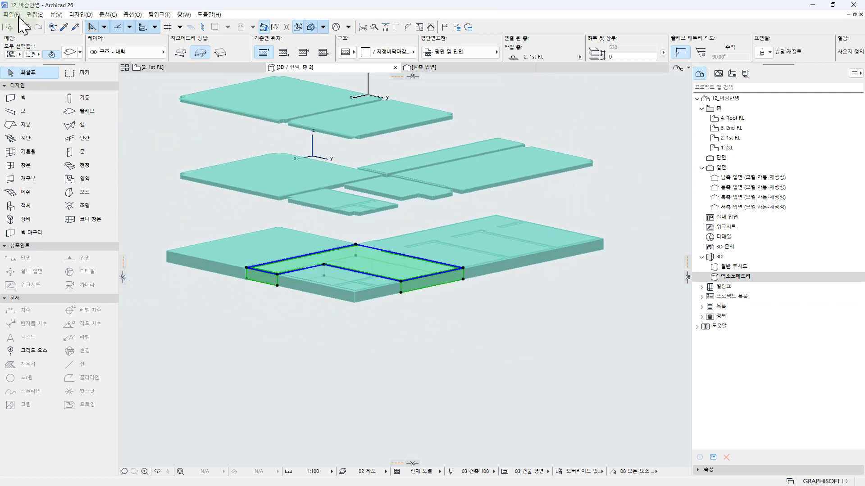
# Turn the 3D view perpendicular to the side face of the lowest slab.
pyautogui.click(56, 14)
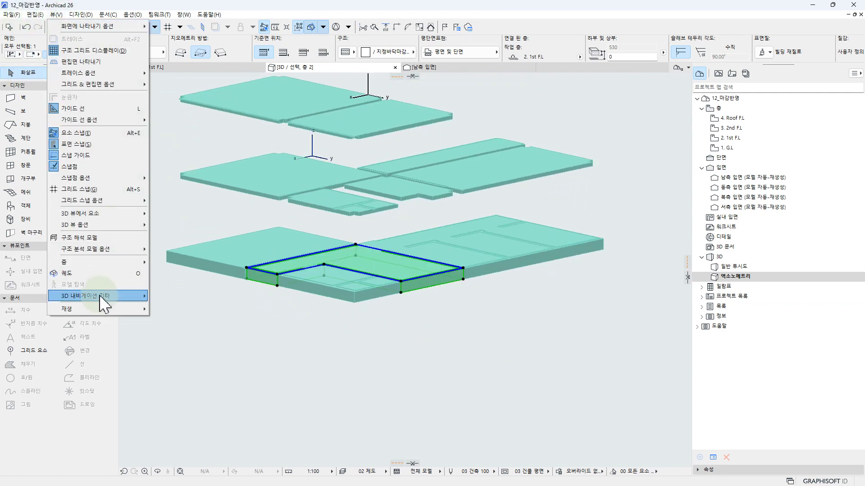
pyautogui.moveTo(101, 297)
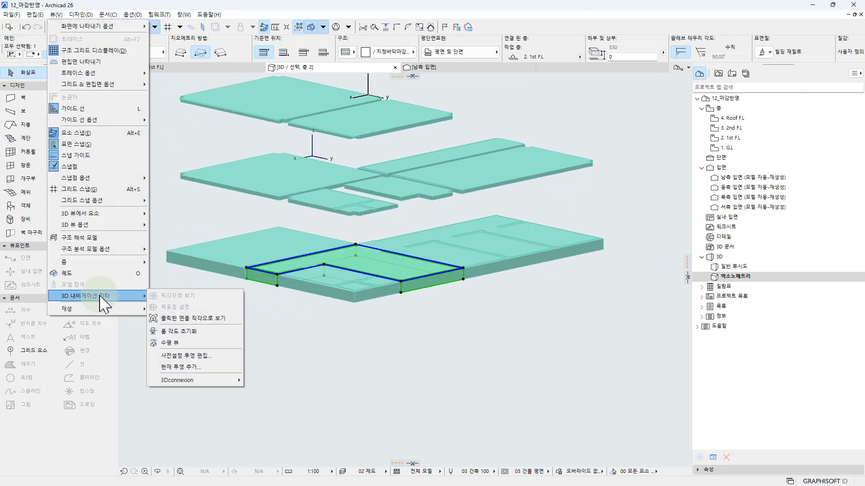
pyautogui.click(193, 318)
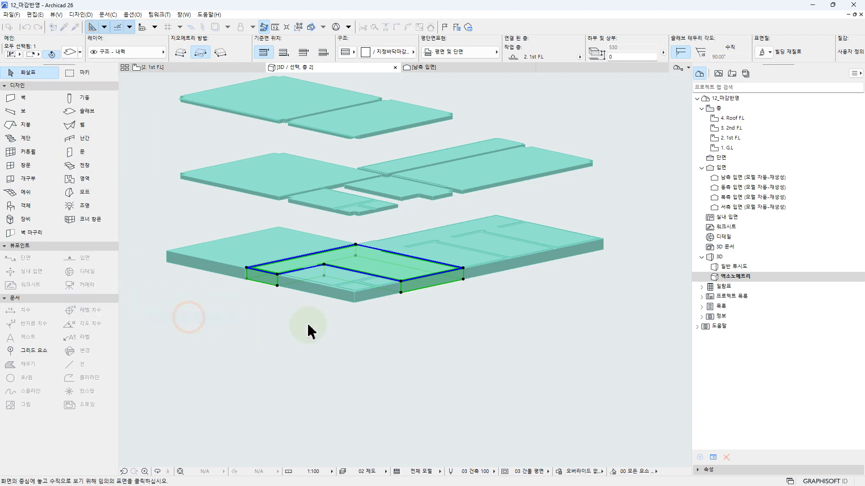
pyautogui.click(342, 301)
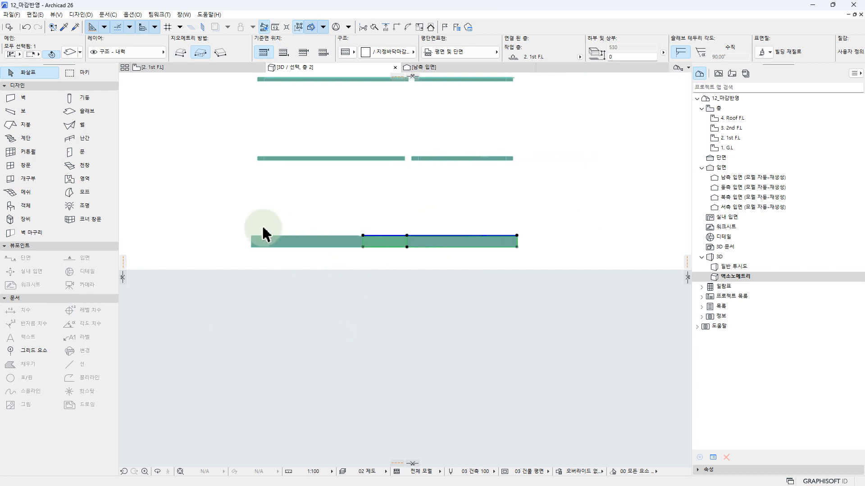
# Select all lowest-level slabs and place an elevated copy of them 2700 mm higher, just below the slabs above.
pyautogui.click(256, 230)
pyautogui.moveTo(219, 219); pyautogui.dragTo(550, 271)
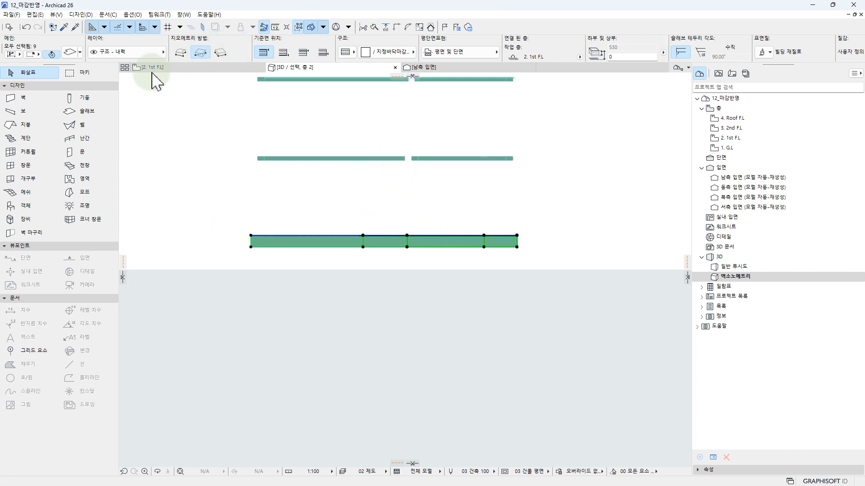
pyautogui.click(226, 220)
pyautogui.moveTo(197, 215); pyautogui.dragTo(566, 272)
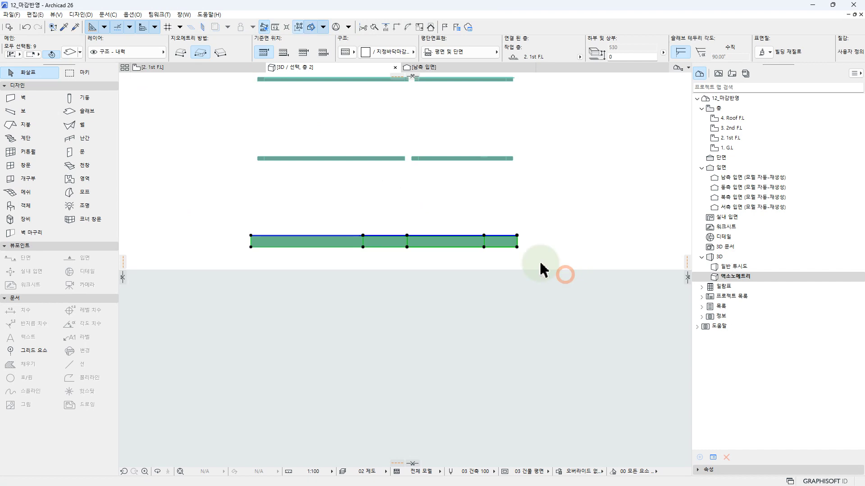
pyautogui.click(517, 235)
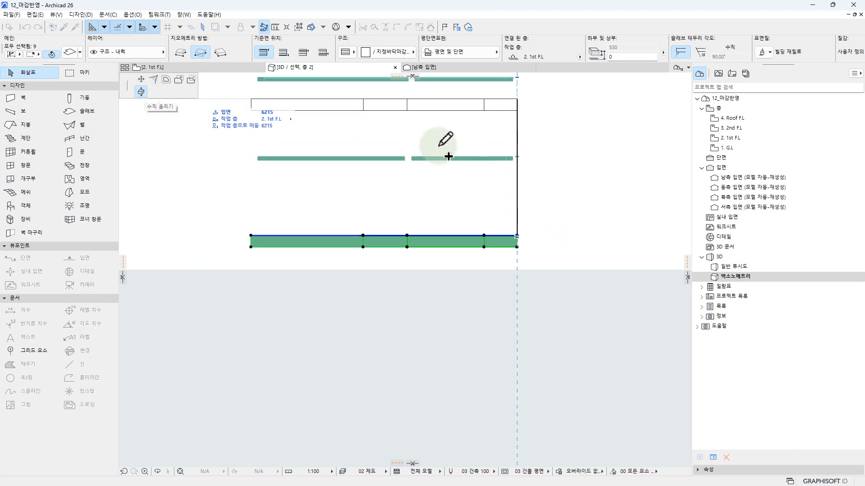
pyautogui.click(518, 179)
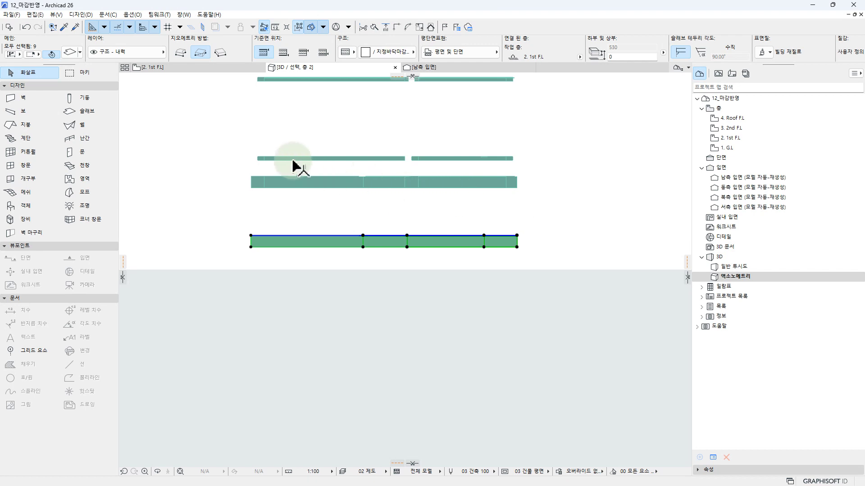
# Select all the copied slabs and move their reference plane to the bottom of the slab.
pyautogui.moveTo(237, 167); pyautogui.dragTo(581, 204)
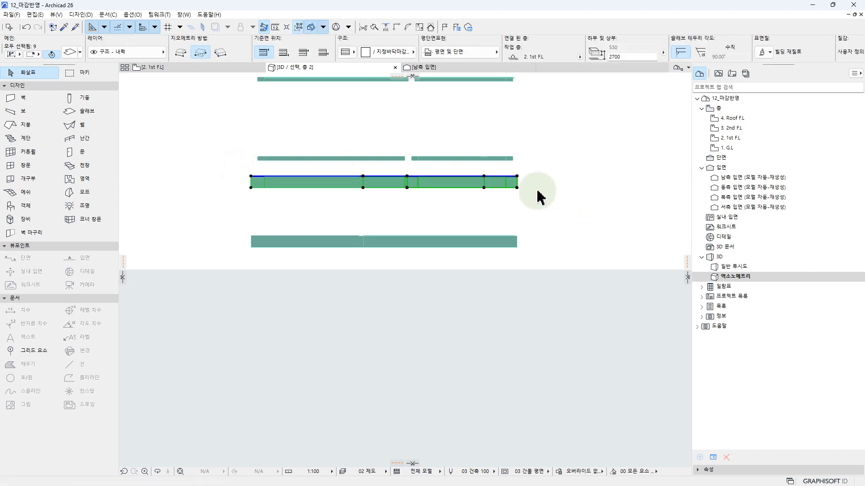
pyautogui.click(282, 52)
pyautogui.press('F3')
pyautogui.scroll(3, 359, 222)
pyautogui.keyDown('shift'); pyautogui.moveTo(339, 220); pyautogui.dragTo(477, 199, button='middle'); pyautogui.keyUp('shift')
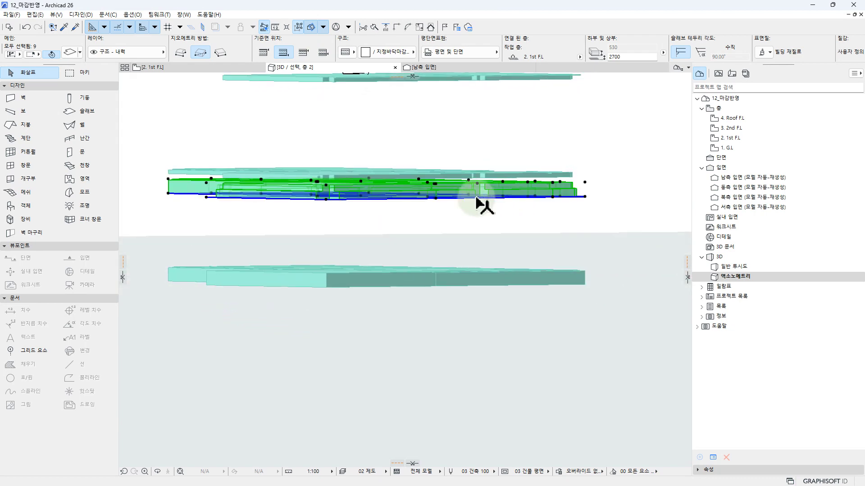
# Examine the floor and wall composites in the CNV folder and their skin structures.
pyautogui.click(393, 51)
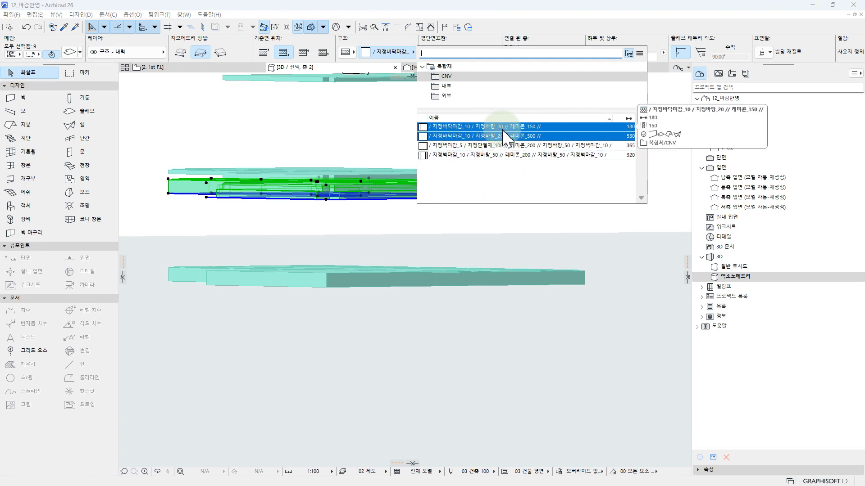
pyautogui.click(401, 160)
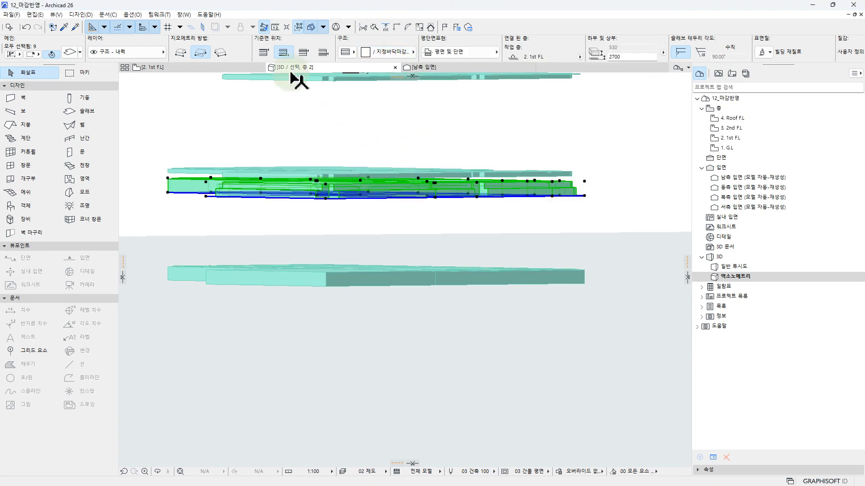
pyautogui.click(133, 15)
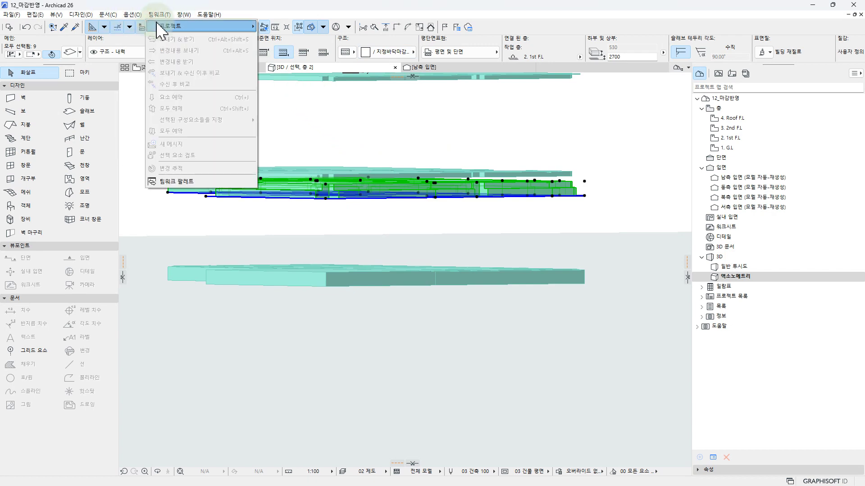
pyautogui.moveTo(141, 32)
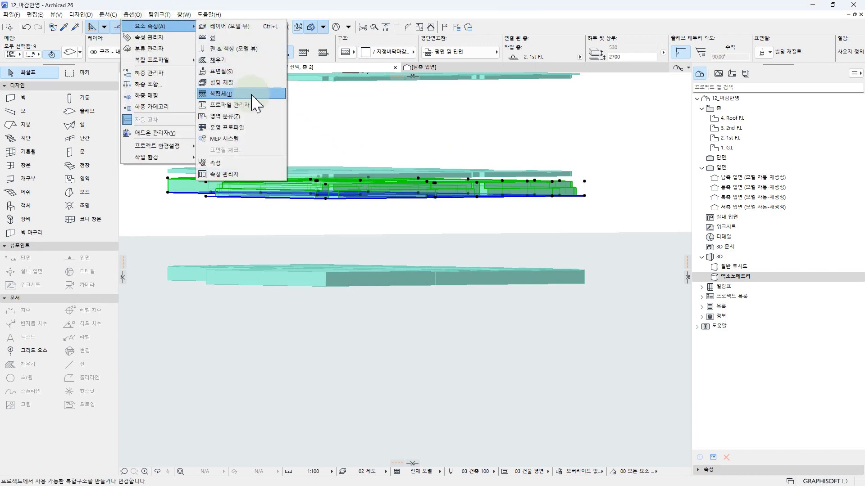
pyautogui.click(221, 94)
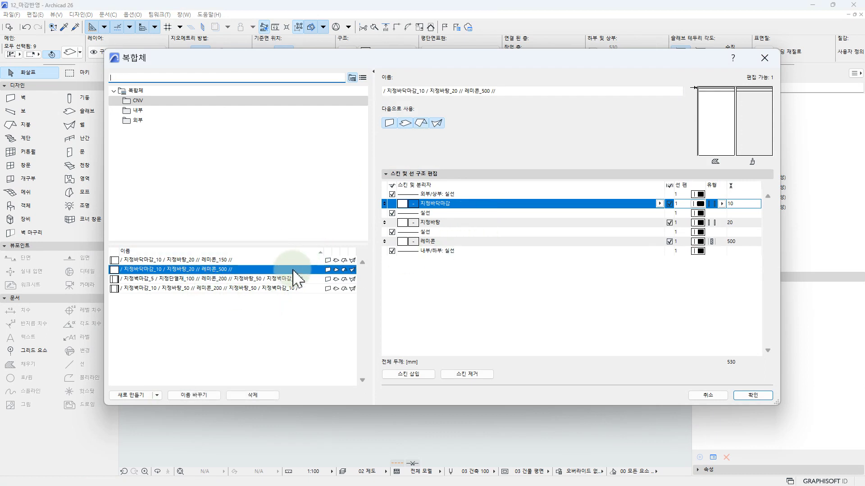
pyautogui.click(201, 260)
pyautogui.click(203, 269)
pyautogui.click(203, 288)
pyautogui.click(203, 269)
pyautogui.click(203, 279)
pyautogui.click(193, 270)
pyautogui.click(177, 261)
pyautogui.click(192, 269)
pyautogui.click(765, 57)
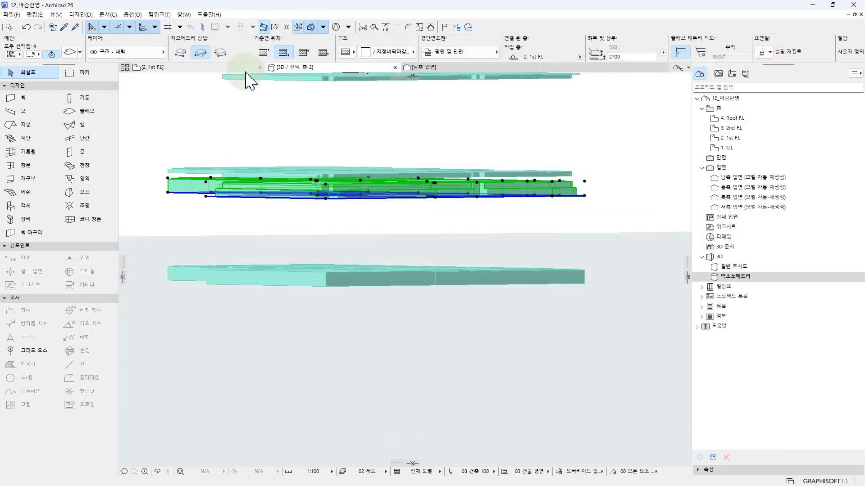
# Create the building material 지정천장마감 in the CNV folder by duplicating 지정벽마감.
pyautogui.click(128, 15)
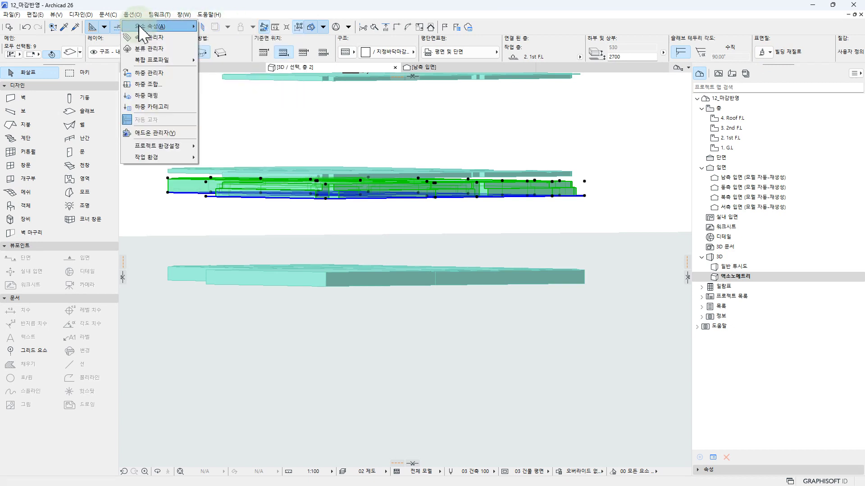
pyautogui.moveTo(148, 27)
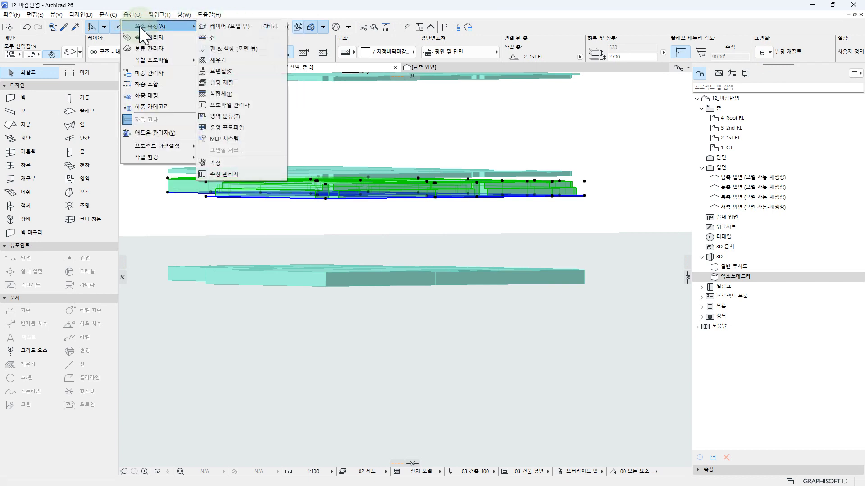
pyautogui.click(229, 83)
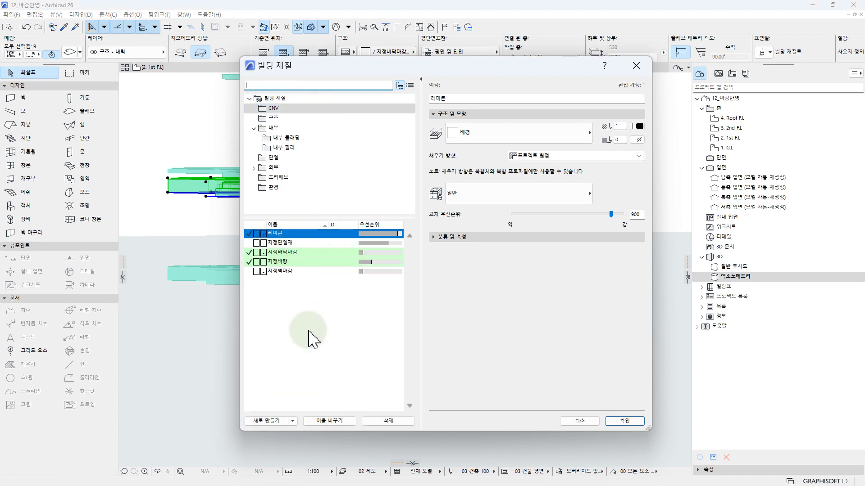
pyautogui.click(311, 314)
pyautogui.click(294, 271)
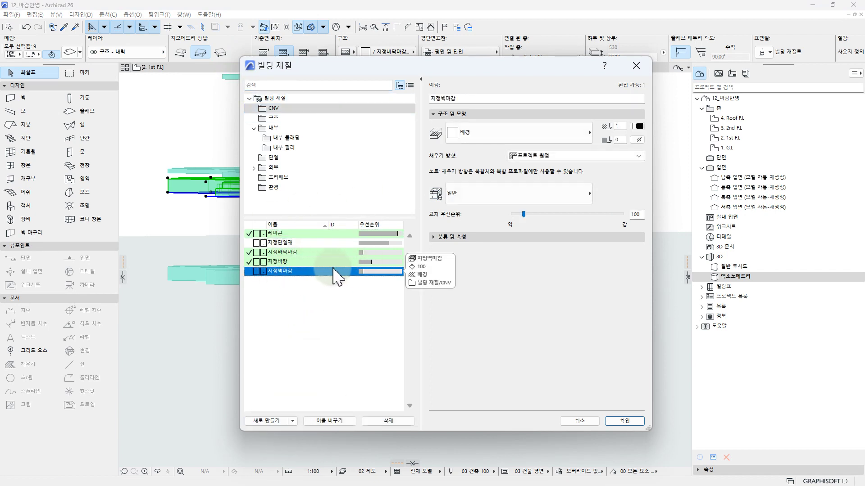
pyautogui.click(277, 421)
pyautogui.click(346, 214)
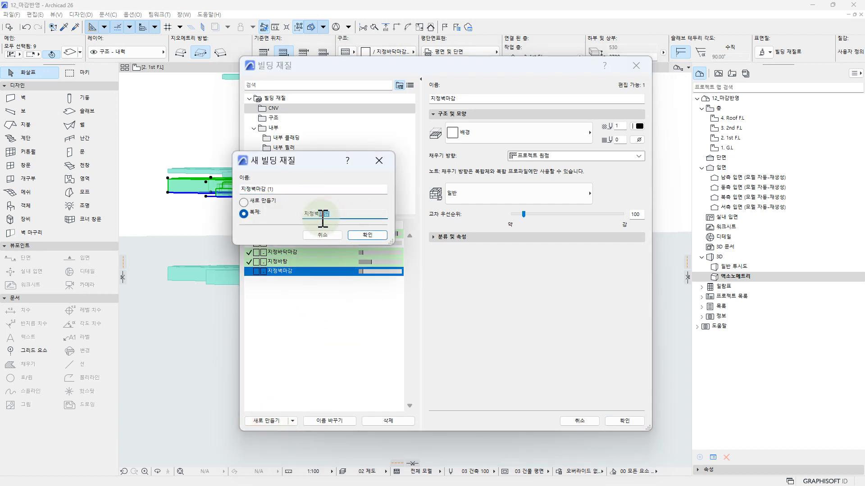
pyautogui.moveTo(289, 188); pyautogui.dragTo(211, 193)
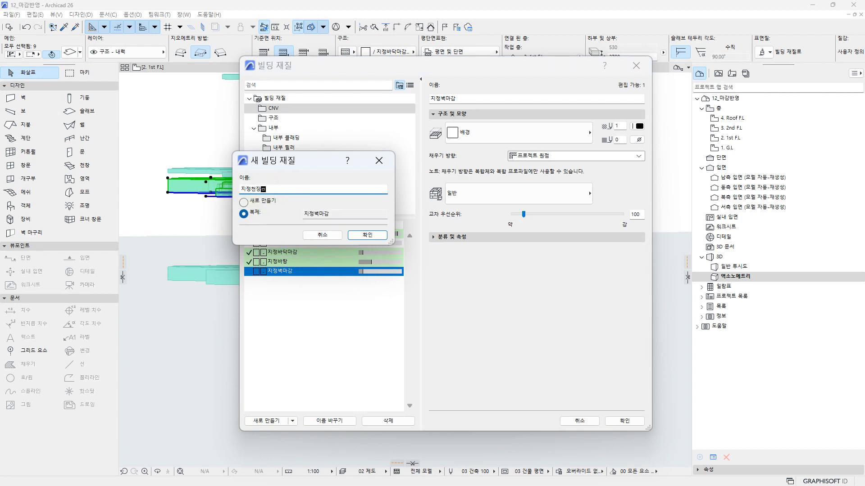
pyautogui.write('지정천장마감')
pyautogui.click(367, 234)
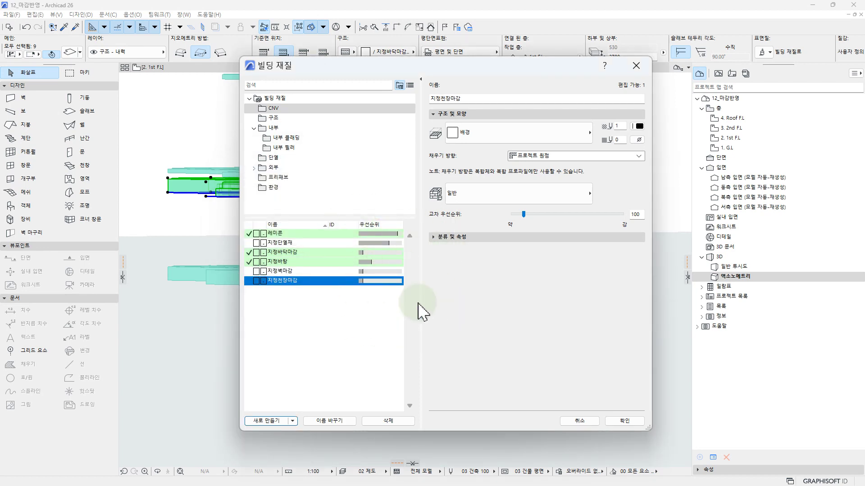
pyautogui.click(624, 422)
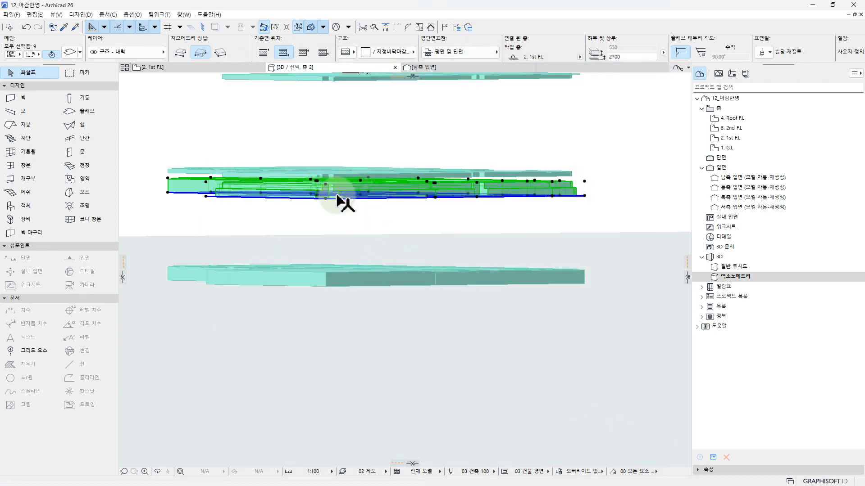
# Duplicate the 150 mm 레미콘 floor composite in the CNV folder and name the copy "/ 지정바탕_50 / 지정천장마감_5 /".
pyautogui.click(134, 15)
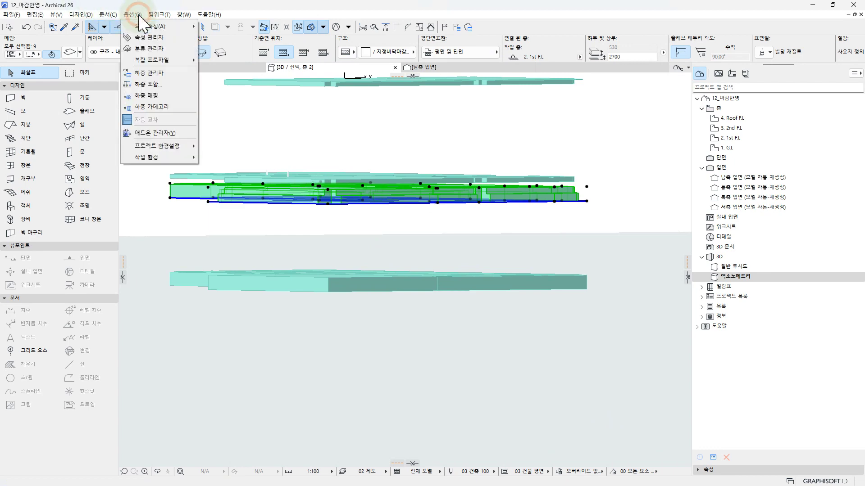
pyautogui.moveTo(143, 32)
pyautogui.click(227, 84)
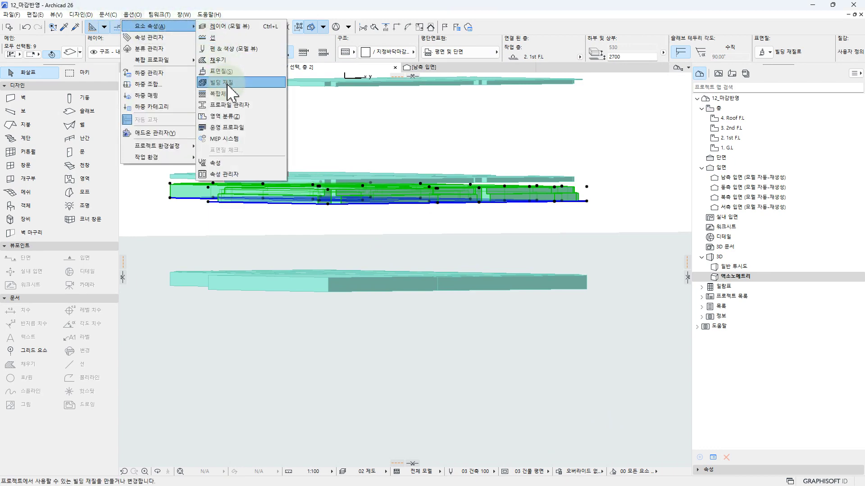
pyautogui.click(224, 94)
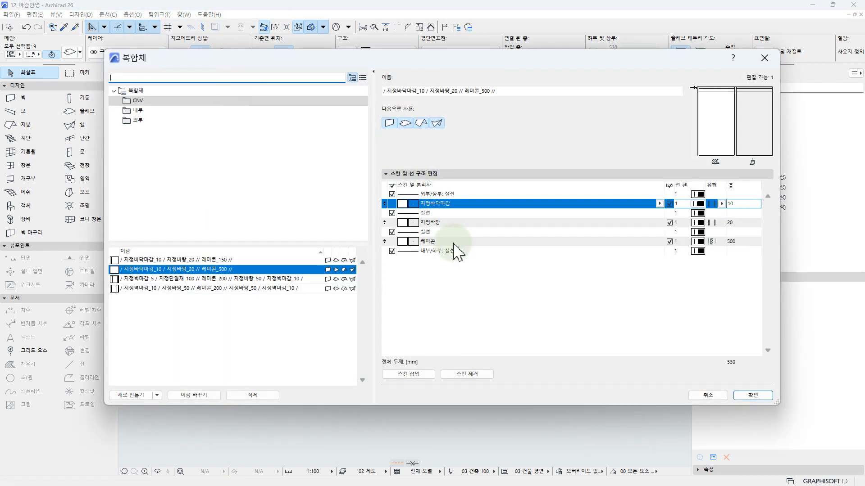
pyautogui.click(178, 261)
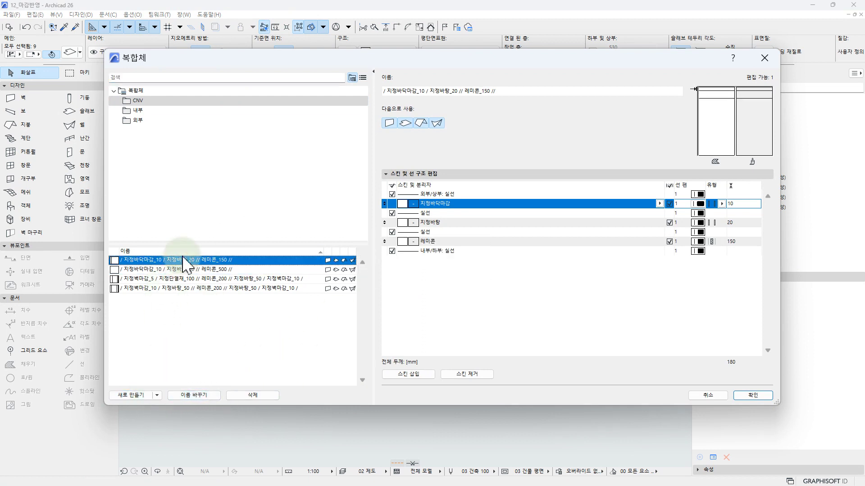
pyautogui.click(216, 277)
pyautogui.click(521, 92)
pyautogui.moveTo(503, 93); pyautogui.dragTo(470, 95)
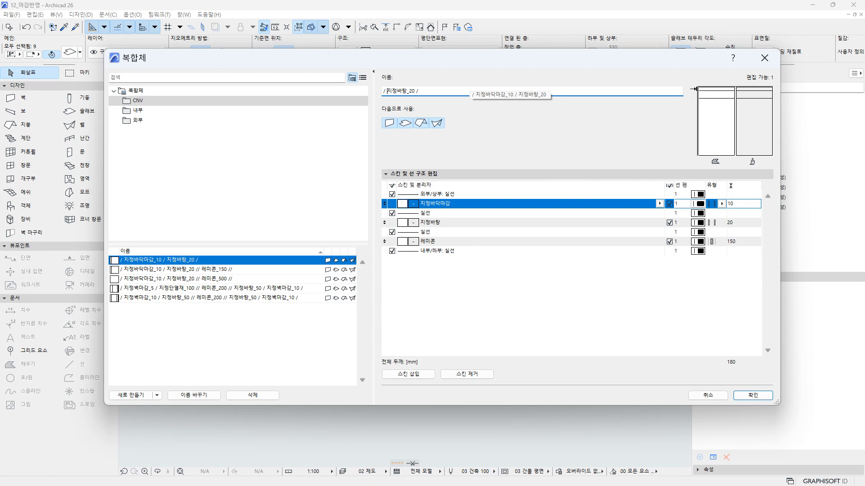
pyautogui.press('Right')
pyautogui.press('Right')
pyautogui.press('Right')
pyautogui.press('Right')
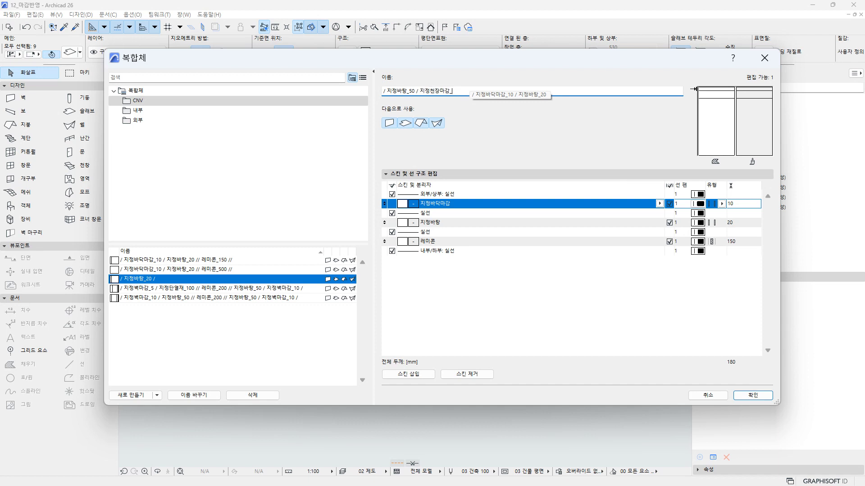
pyautogui.click(473, 92)
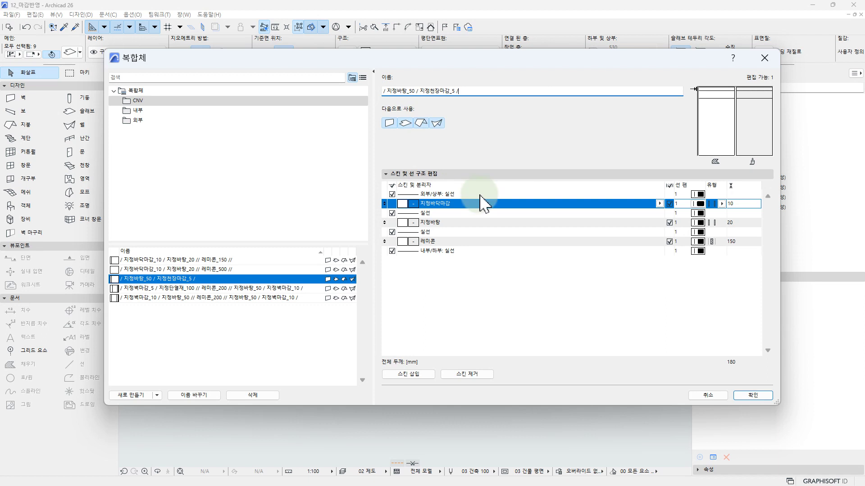
# Rename the duplicated composite "/ 지정바탕_50 / 지정천장마감_10 /" and change its 지정바닥마감 skin to the building material 지정천장마감.
pyautogui.click(741, 204)
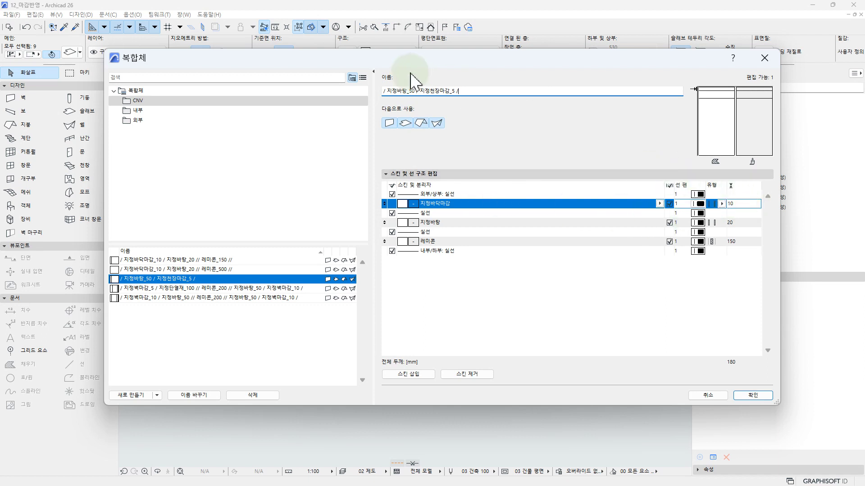
pyautogui.click(453, 91)
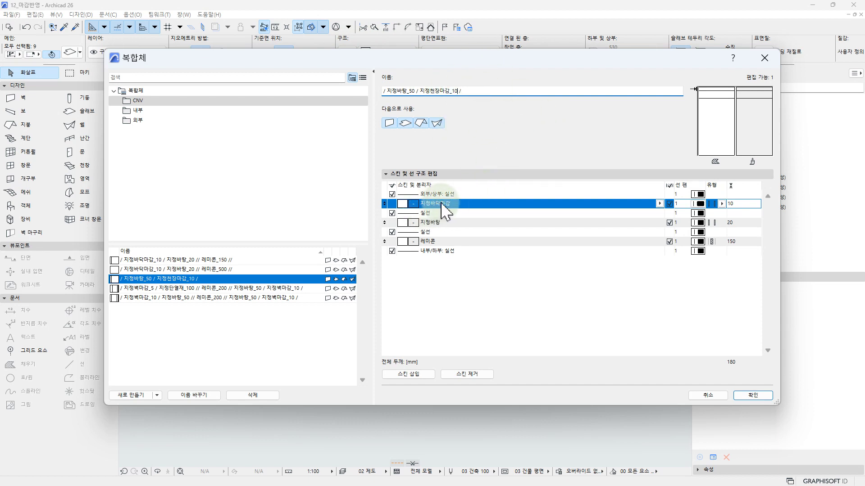
pyautogui.click(659, 204)
pyautogui.click(695, 291)
pyautogui.click(702, 328)
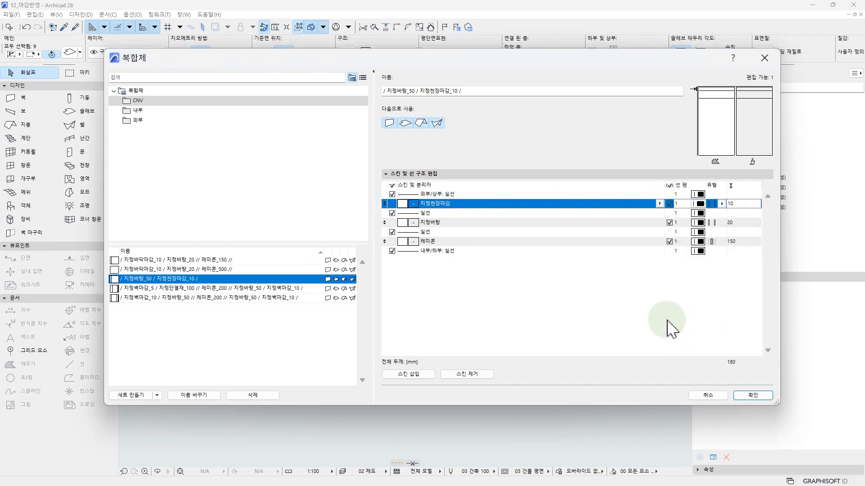
# Move the 지정천장마감 skin below 지정바탕 and remove the 레미콘 skin from the composite.
pyautogui.click(383, 203)
pyautogui.moveTo(383, 204); pyautogui.dragTo(387, 234)
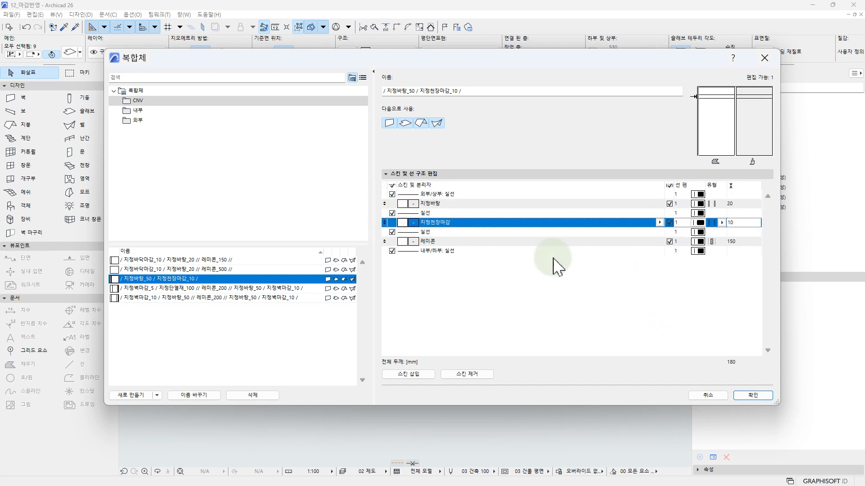
pyautogui.click(391, 242)
pyautogui.click(487, 375)
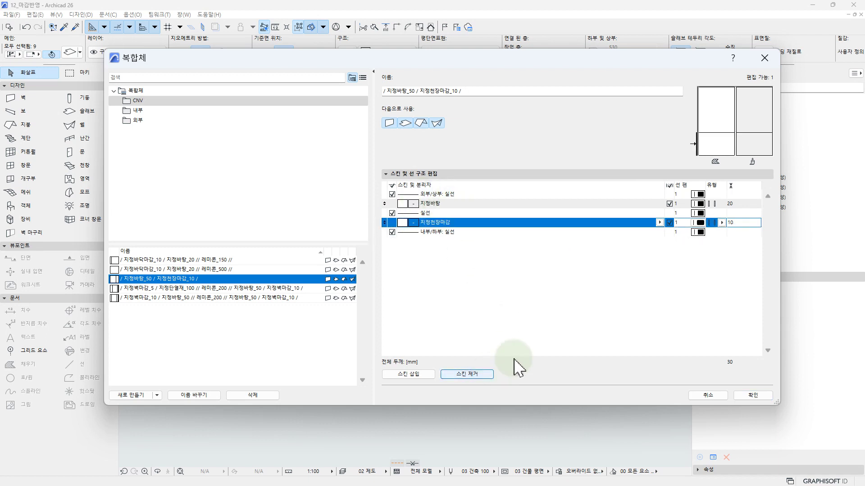
# Set the 지정바탕 skin to 50 mm, keep 지정천장마감 at 10 mm, and save the ceiling composite.
pyautogui.click(738, 231)
pyautogui.click(721, 204)
pyautogui.click(739, 213)
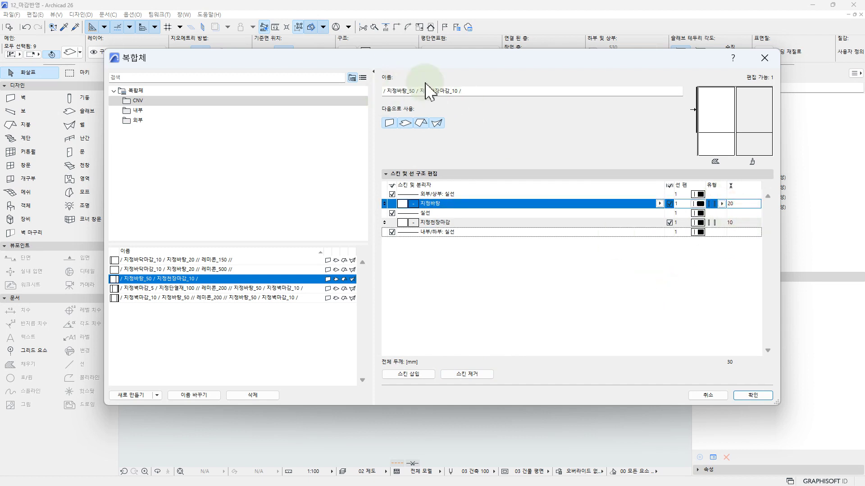
pyautogui.click(730, 203)
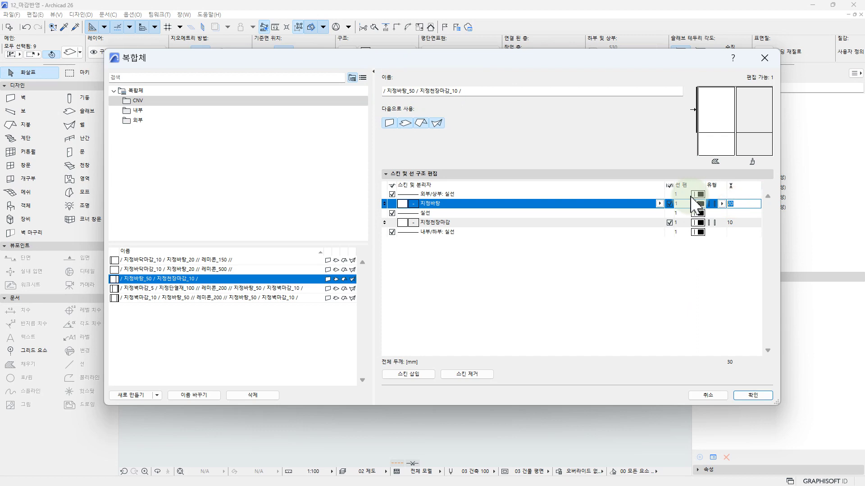
pyautogui.write('50')
pyautogui.click(738, 222)
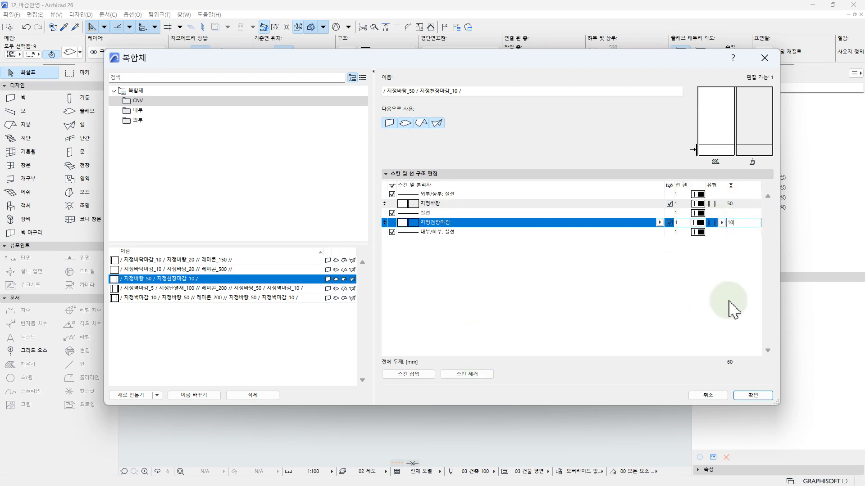
pyautogui.click(754, 397)
# Apply the "/ 지정바탕_50 / 지정천장마감_10 /" composite to the nine selected ceiling slabs on 1st FL.
pyautogui.moveTo(415, 208); pyautogui.dragTo(527, 245)
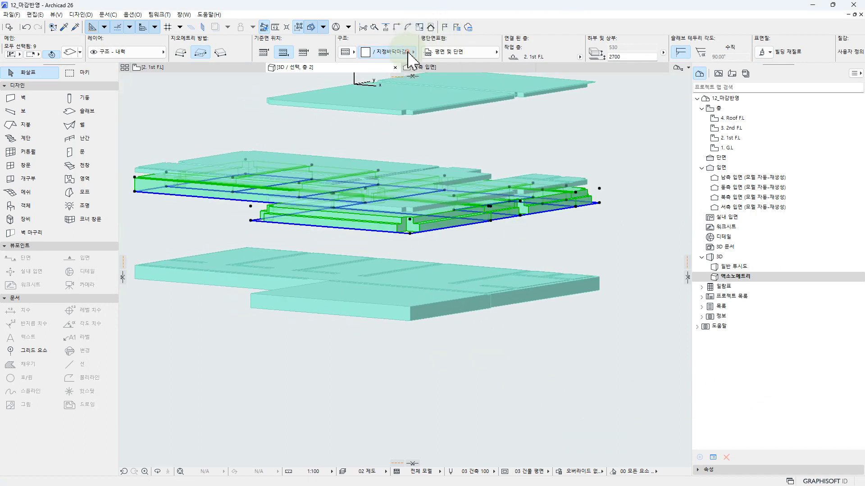
pyautogui.click(391, 51)
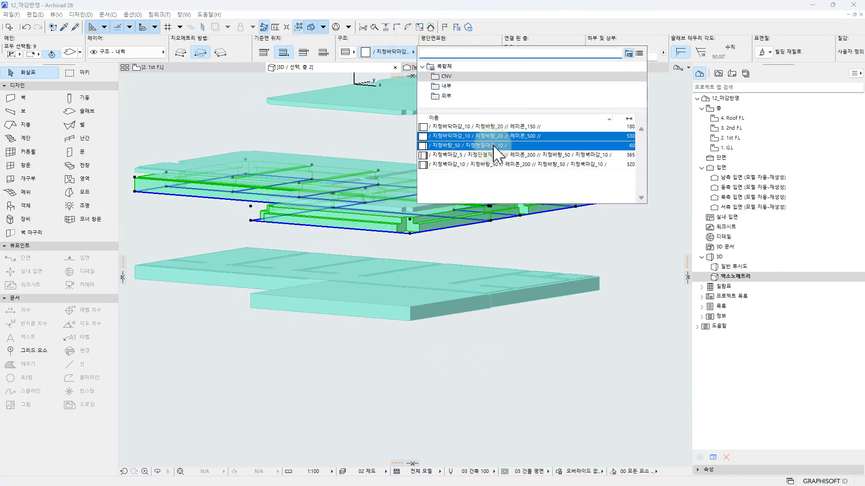
pyautogui.click(498, 146)
pyautogui.click(435, 245)
pyautogui.keyDown('shift'); pyautogui.moveTo(435, 245); pyautogui.dragTo(431, 209, button='middle'); pyautogui.keyUp('shift')
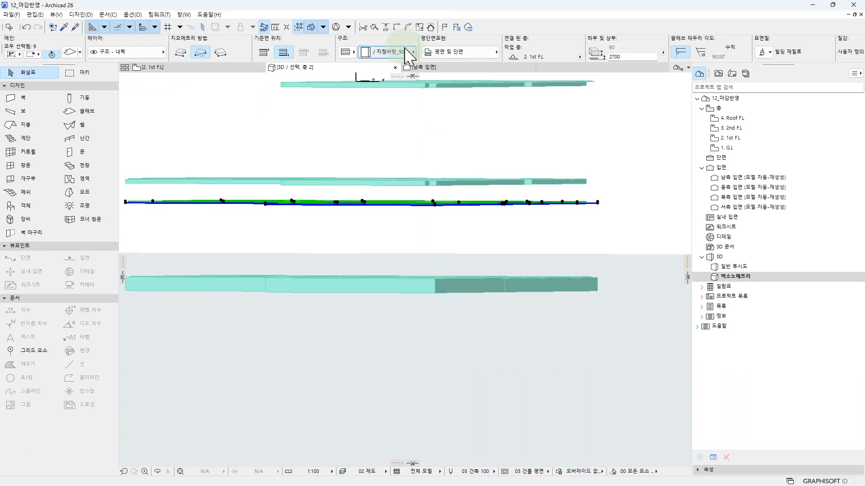
pyautogui.click(405, 53)
pyautogui.click(520, 154)
# Delete the small stepped ceiling slab at the outer corner of the 1st FL ceiling.
pyautogui.keyDown('shift'); pyautogui.moveTo(469, 188); pyautogui.dragTo(356, 224, button='middle'); pyautogui.keyUp('shift')
pyautogui.click(646, 205)
pyautogui.keyDown('shift'); pyautogui.moveTo(642, 206); pyautogui.dragTo(513, 222, button='middle'); pyautogui.keyUp('shift')
pyautogui.click(513, 227)
pyautogui.scroll(5, 570, 226)
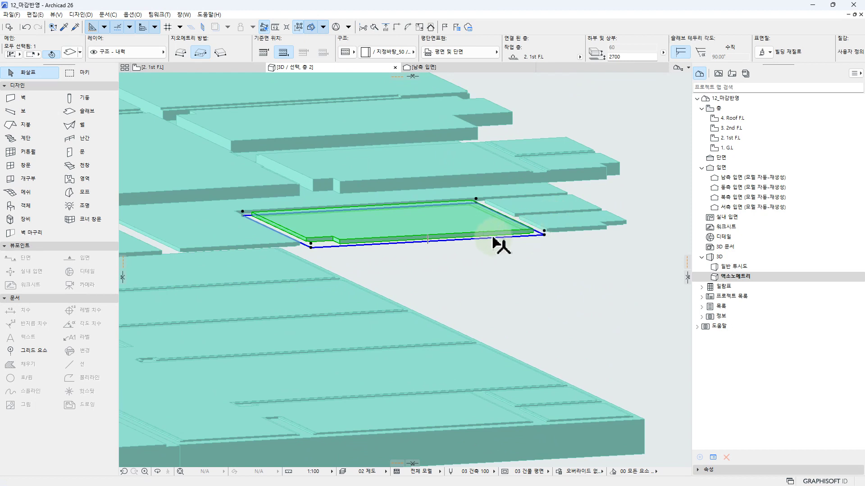
pyautogui.click(538, 224)
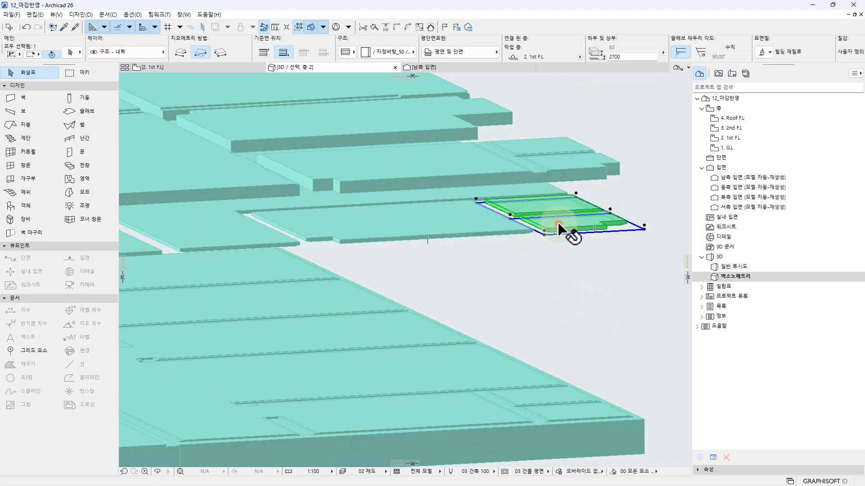
pyautogui.moveTo(603, 243); pyautogui.dragTo(593, 233, button='middle')
pyautogui.press('Delete')
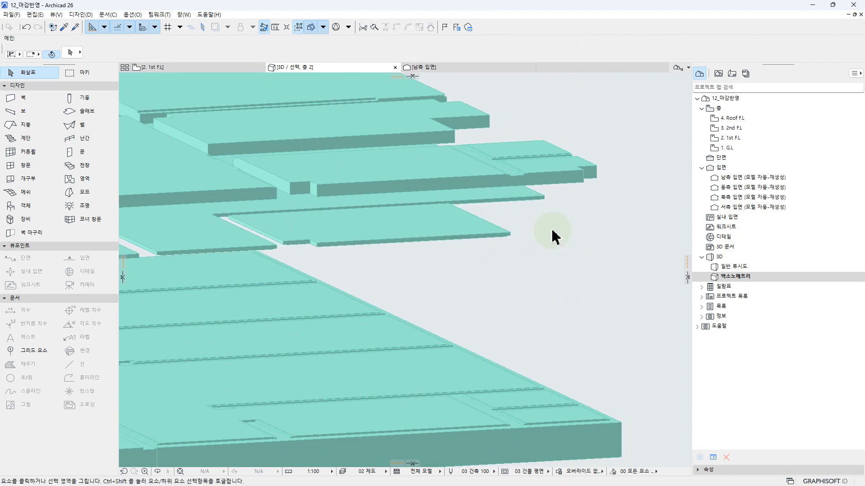
# Move the ceiling slab next to the deleted corner slab vertically downward.
pyautogui.click(499, 235)
pyautogui.keyDown('shift'); pyautogui.moveTo(521, 237); pyautogui.dragTo(604, 176, button='middle'); pyautogui.keyUp('shift')
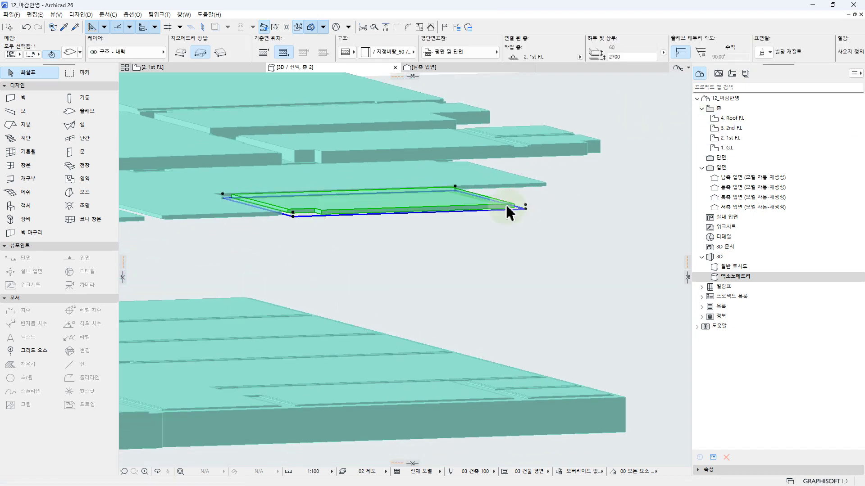
pyautogui.keyDown('shift'); pyautogui.moveTo(498, 224); pyautogui.dragTo(552, 213, button='middle'); pyautogui.keyUp('shift')
pyautogui.click(542, 198)
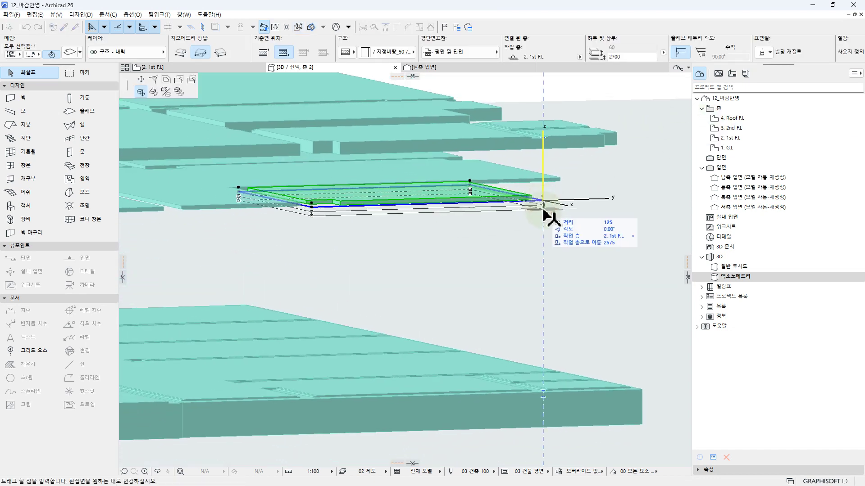
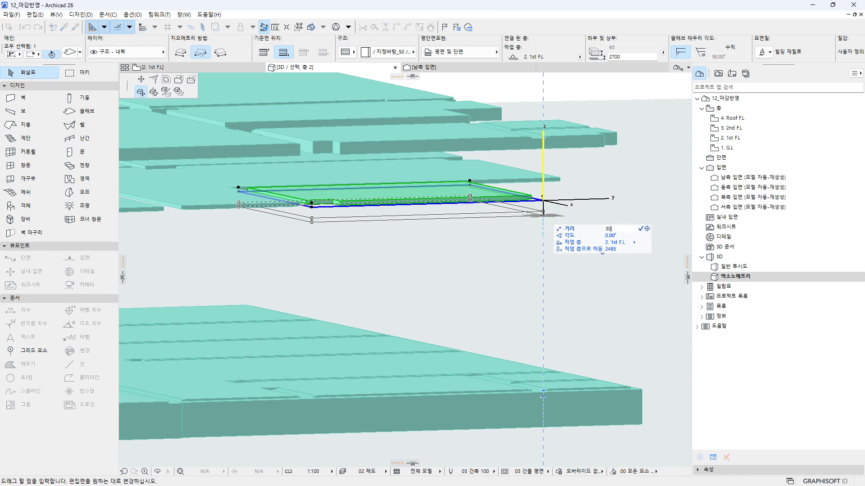
pyautogui.press('Return')
# Try an elevation of 2700 for the lowered ceiling slab, and undo that change.
pyautogui.scroll(-3, 458, 228)
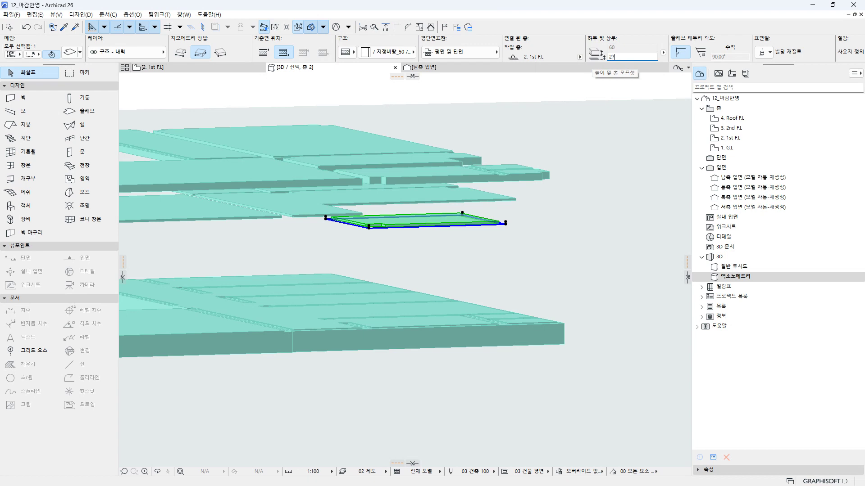
pyautogui.press('Return')
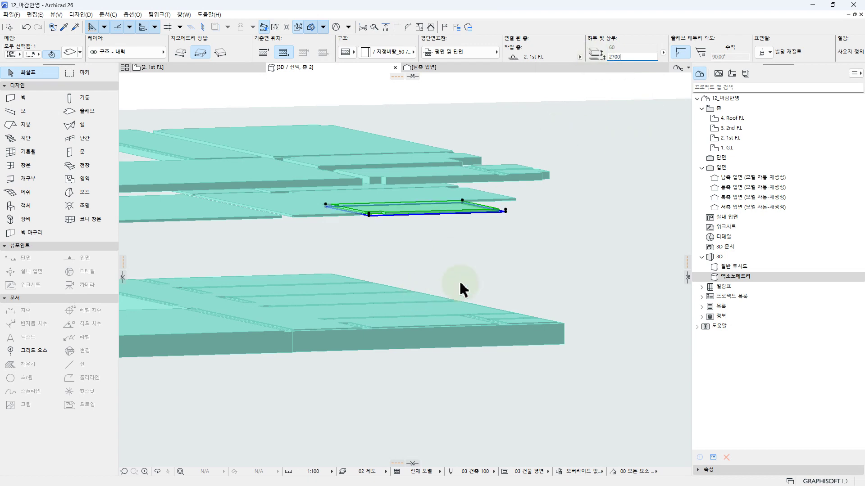
pyautogui.hotkey('ctrl', 'z')
# Examine the 1st FL ceiling slabs, especially the L-shaped slab beneath the opening in the floor above.
pyautogui.moveTo(454, 204)
pyautogui.keyDown('shift'); pyautogui.mouseDown(button='middle')
pyautogui.moveTo(455, 234)
pyautogui.moveTo(475, 222)
pyautogui.moveTo(409, 195)
pyautogui.moveTo(447, 216)
pyautogui.moveTo(465, 248)
pyautogui.moveTo(459, 216)
pyautogui.mouseUp(button='middle'); pyautogui.keyUp('shift')
pyautogui.moveTo(267, 172); pyautogui.dragTo(585, 216)
pyautogui.keyDown('shift'); pyautogui.moveTo(542, 197); pyautogui.dragTo(314, 240, button='middle'); pyautogui.keyUp('shift')
pyautogui.press('Escape')
pyautogui.click(340, 259)
pyautogui.keyDown('shift'); pyautogui.moveTo(394, 260); pyautogui.dragTo(356, 297, button='middle'); pyautogui.keyUp('shift')
pyautogui.scroll(3, 303, 262)
pyautogui.scroll(-2, 306, 243)
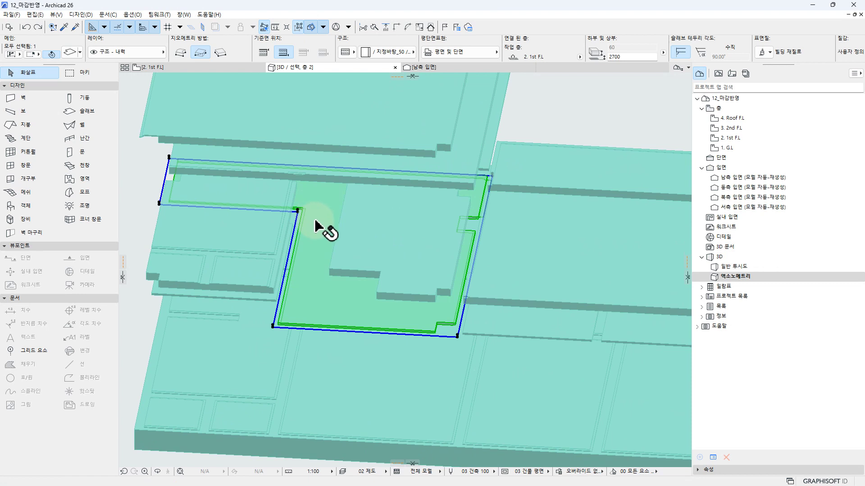
pyautogui.scroll(-4, 378, 237)
pyautogui.keyDown('shift'); pyautogui.moveTo(362, 227); pyautogui.dragTo(622, 236, button='middle'); pyautogui.keyUp('shift')
# Select the nine 2nd FL floor slabs and copy them vertically up to just below the roof slabs.
pyautogui.click(266, 206)
pyautogui.click(247, 177)
pyautogui.click(490, 213)
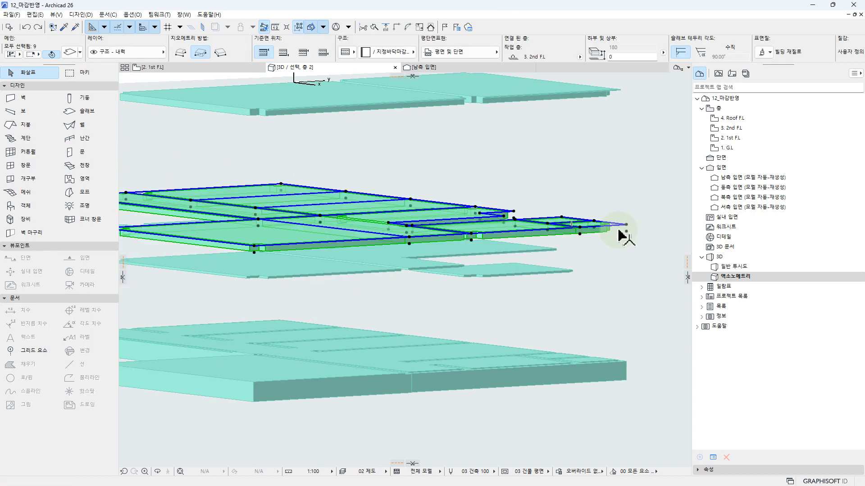
pyautogui.click(628, 225)
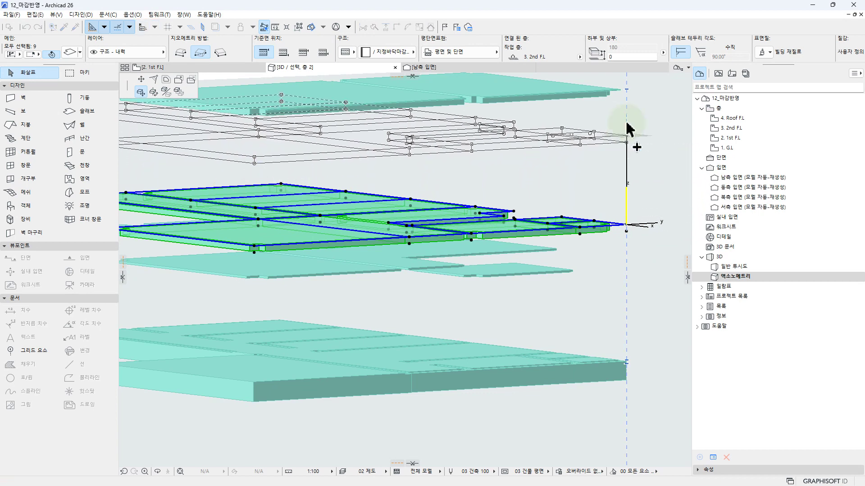
pyautogui.click(623, 123)
# Set the copied 2nd FL slabs' reference plane to the bottom and apply the "/ 지정바탕_50 / 지정천장마감_10 /" composite.
pyautogui.click(284, 54)
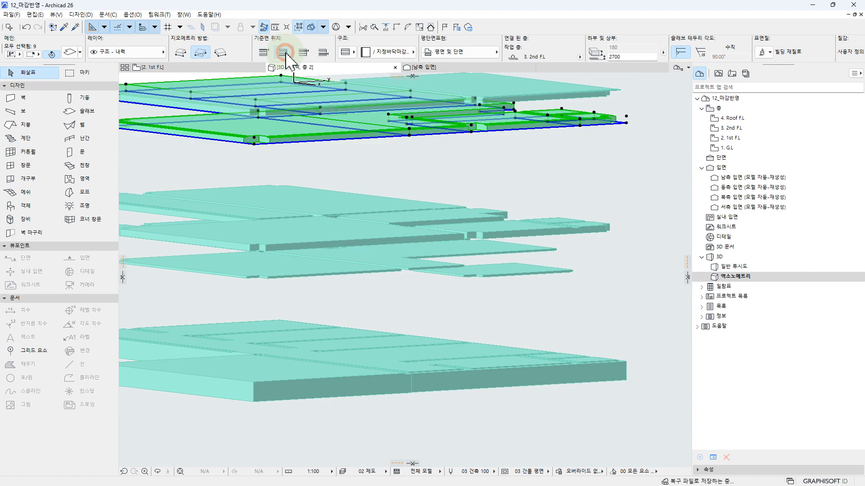
pyautogui.keyDown('shift'); pyautogui.moveTo(414, 98); pyautogui.dragTo(579, 212, button='middle'); pyautogui.keyUp('shift')
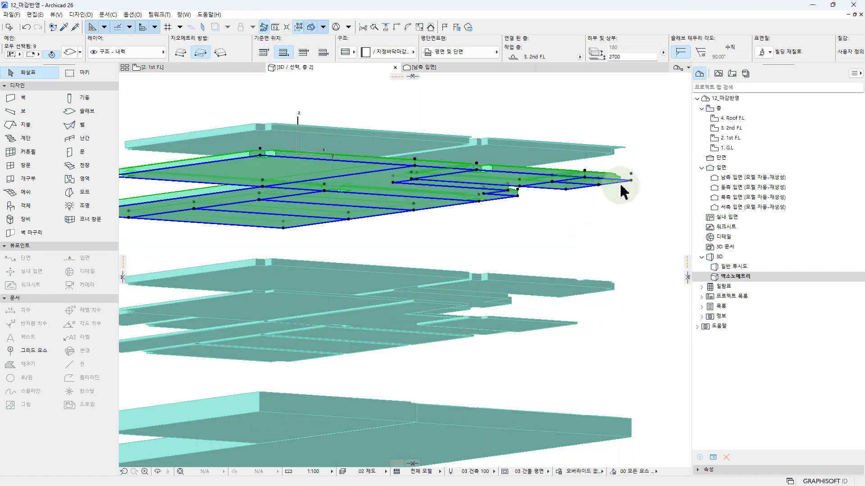
pyautogui.keyDown('shift'); pyautogui.moveTo(616, 173); pyautogui.dragTo(481, 244, button='middle'); pyautogui.keyUp('shift')
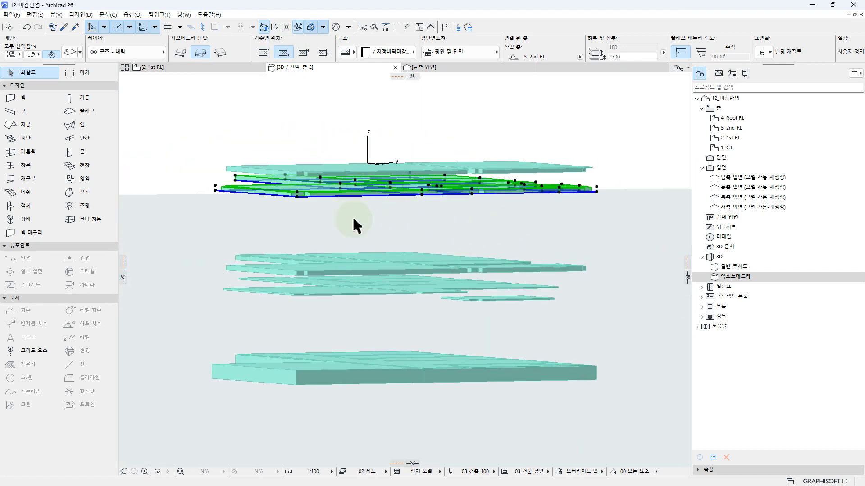
pyautogui.moveTo(346, 205); pyautogui.dragTo(262, 207, button='middle')
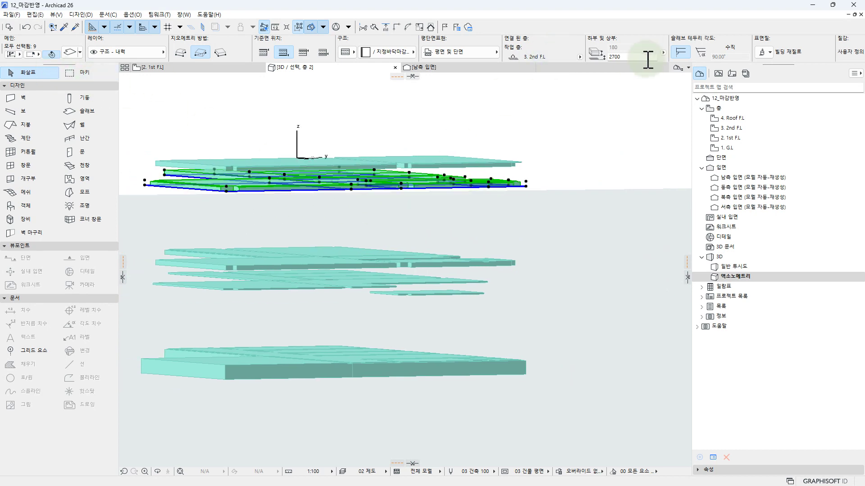
pyautogui.click(390, 52)
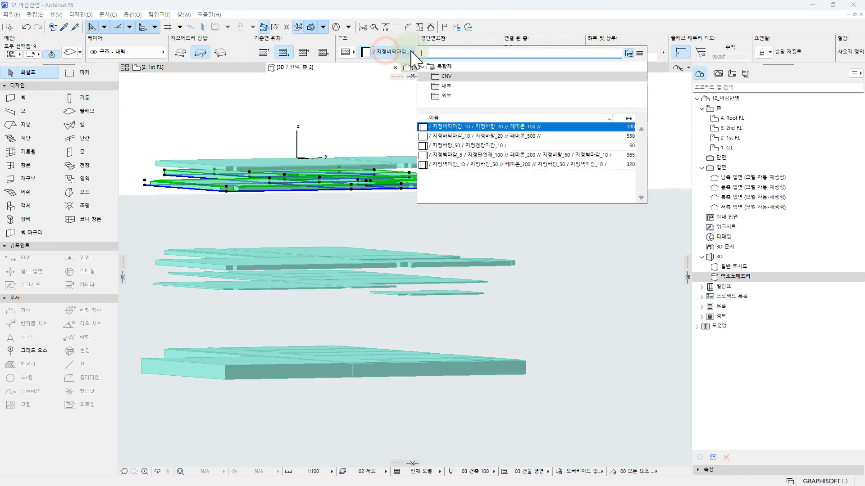
pyautogui.click(490, 146)
pyautogui.click(521, 206)
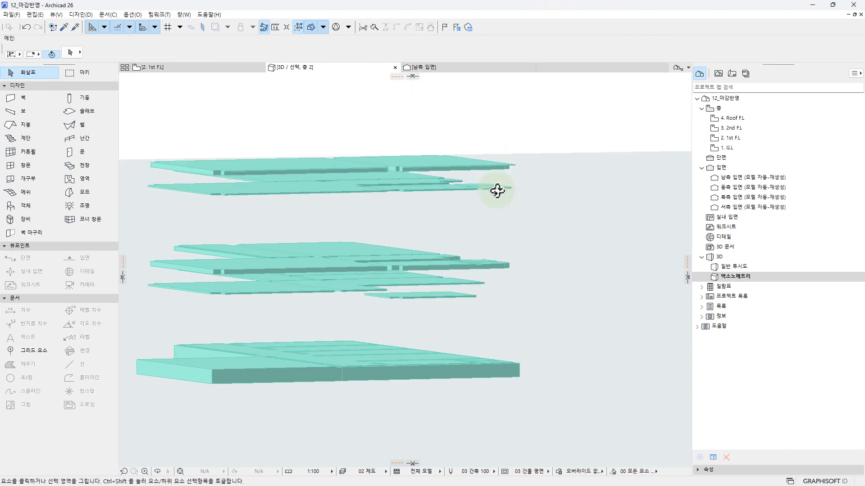
# Delete the small corner ceiling slab on 2nd FL and set the adjacent ceiling slab's elevation to 2400.
pyautogui.keyDown('shift'); pyautogui.moveTo(504, 189); pyautogui.dragTo(479, 218, button='middle'); pyautogui.keyUp('shift')
pyautogui.click(470, 208)
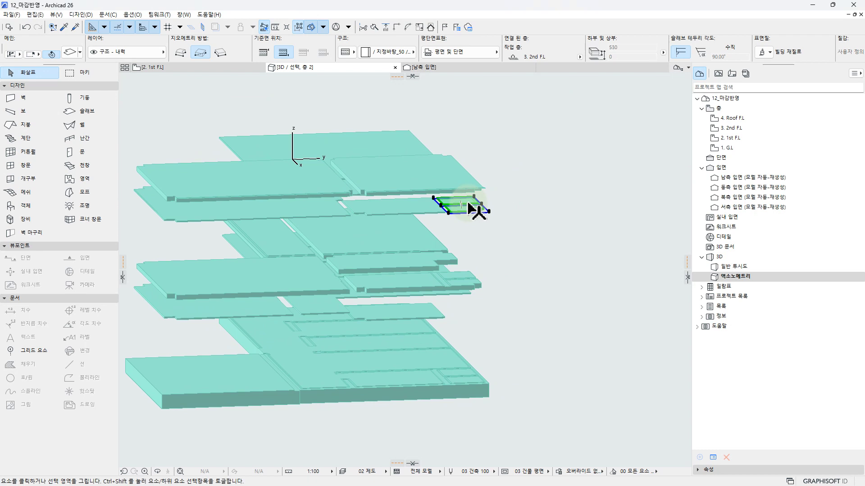
pyautogui.click(426, 208)
pyautogui.keyDown('shift'); pyautogui.moveTo(469, 229); pyautogui.dragTo(494, 230, button='middle'); pyautogui.keyUp('shift')
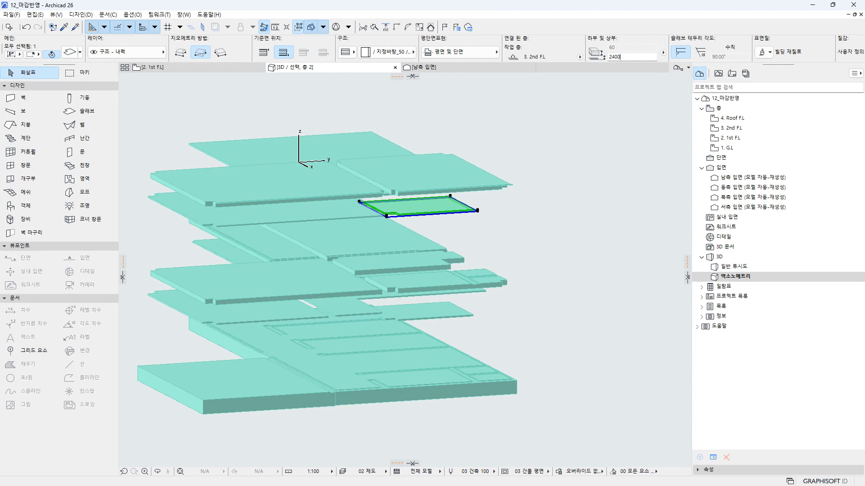
pyautogui.press('Return')
pyautogui.keyDown('shift'); pyautogui.moveTo(491, 153); pyautogui.dragTo(521, 313, button='middle'); pyautogui.keyUp('shift')
pyautogui.press('Escape')
# Examine how the L-shaped 1st FL ceiling slab lines up with the 2nd FL floor slab around the opening.
pyautogui.scroll(2, 447, 351)
pyautogui.scroll(5, 271, 329)
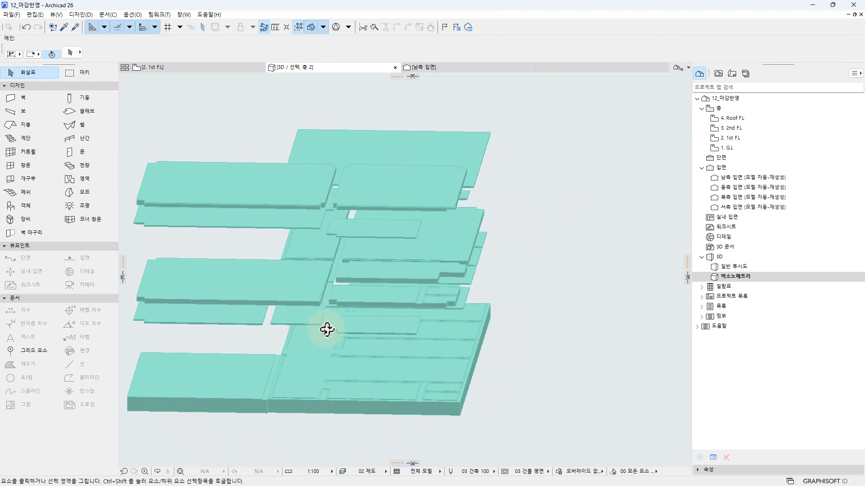
pyautogui.keyDown('shift'); pyautogui.moveTo(272, 332); pyautogui.dragTo(409, 265, button='middle'); pyautogui.keyUp('shift')
pyautogui.click(398, 256)
pyautogui.scroll(-3, 463, 231)
pyautogui.keyDown('shift'); pyautogui.click(392, 266); pyautogui.keyUp('shift')
pyautogui.scroll(5, 399, 330)
pyautogui.keyDown('shift'); pyautogui.moveTo(399, 330); pyautogui.dragTo(372, 322, button='middle'); pyautogui.keyUp('shift')
pyautogui.press('Escape')
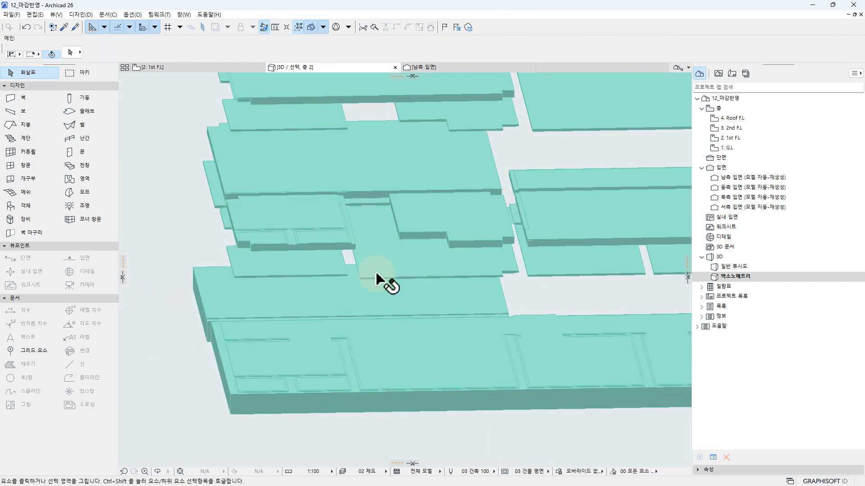
pyautogui.click(365, 229)
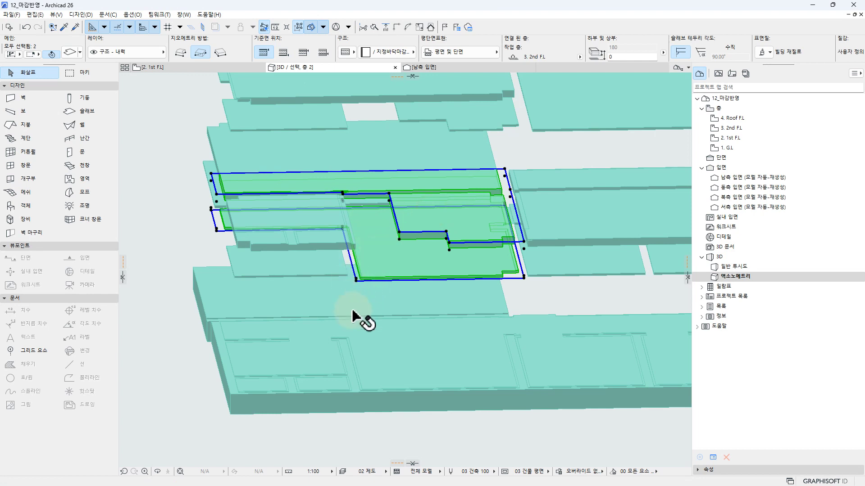
pyautogui.keyDown('shift'); pyautogui.moveTo(522, 243); pyautogui.dragTo(327, 246, button='middle'); pyautogui.keyUp('shift')
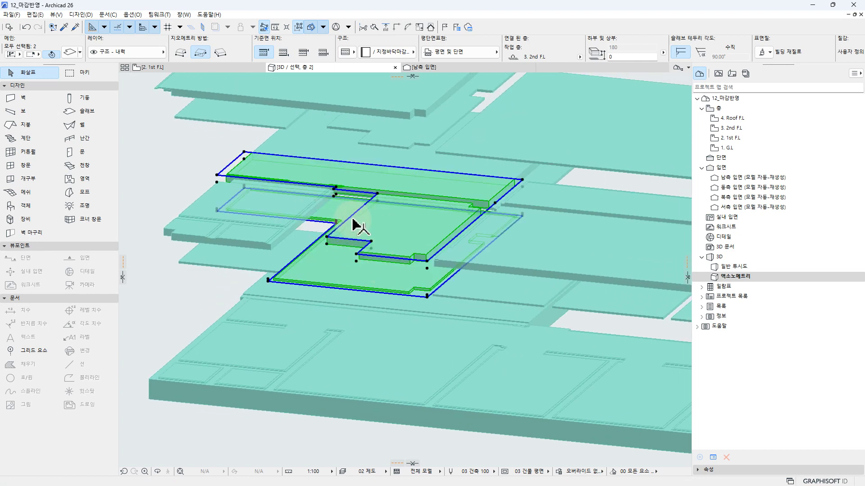
pyautogui.press('Escape')
# Check the L-shaped 1st FL ceiling slab against the floor slab above, and show all building elements in 3D.
pyautogui.rightClick(154, 192)
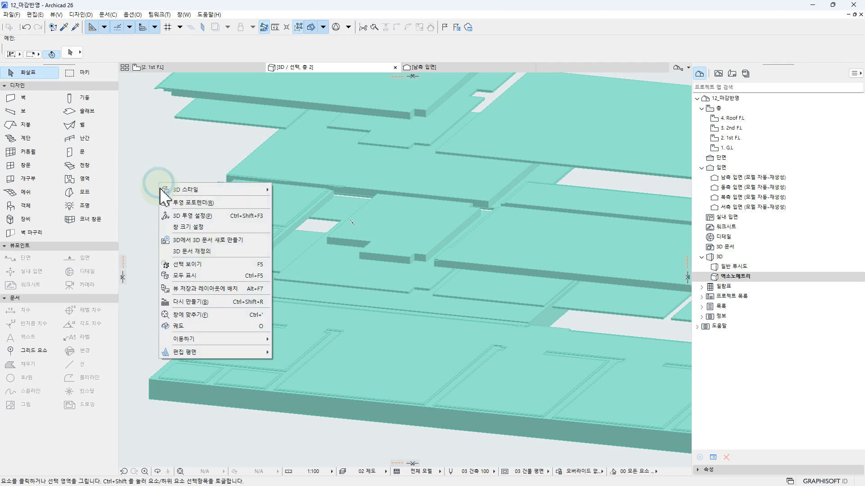
pyautogui.click(172, 216)
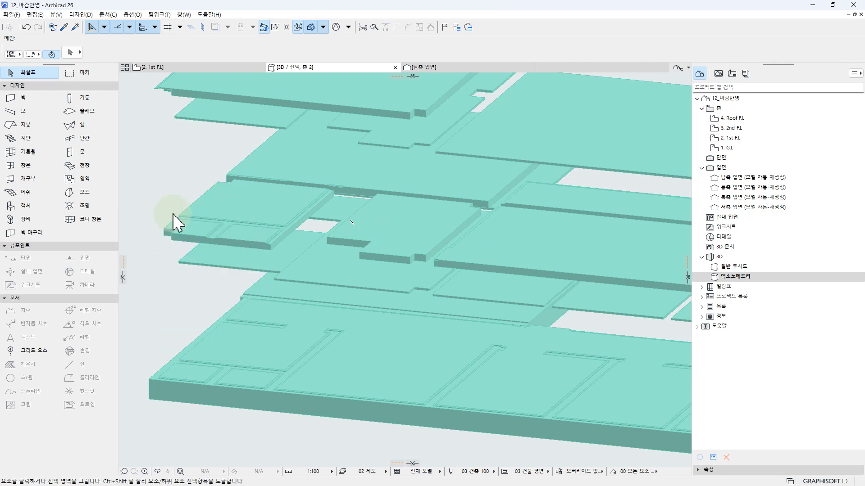
pyautogui.click(426, 224)
pyautogui.keyDown('shift'); pyautogui.click(360, 268); pyautogui.keyUp('shift')
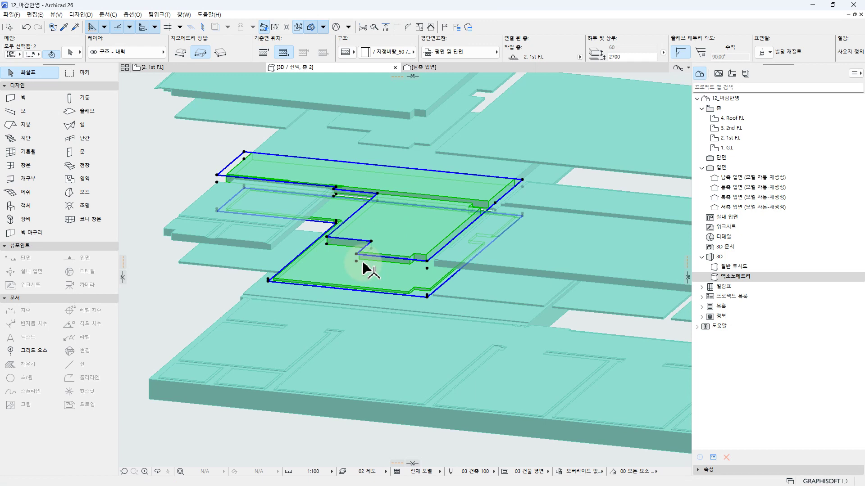
pyautogui.press('Escape')
pyautogui.click(341, 254)
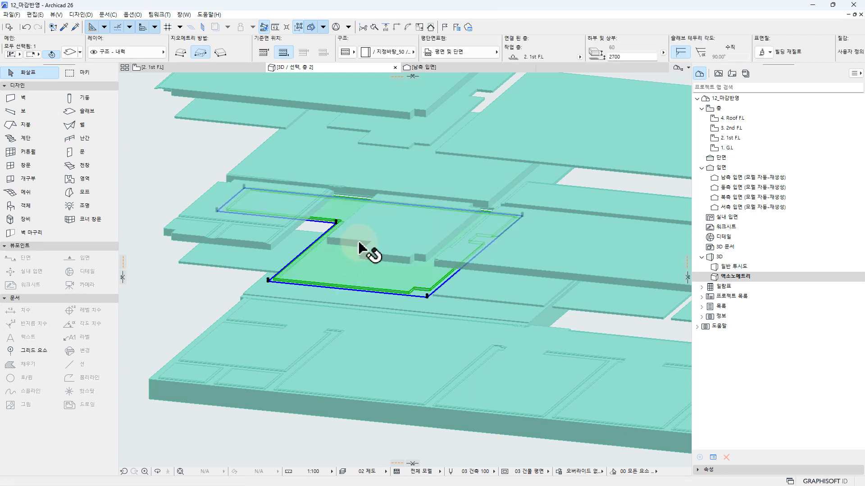
pyautogui.press('Escape')
pyautogui.rightClick(173, 292)
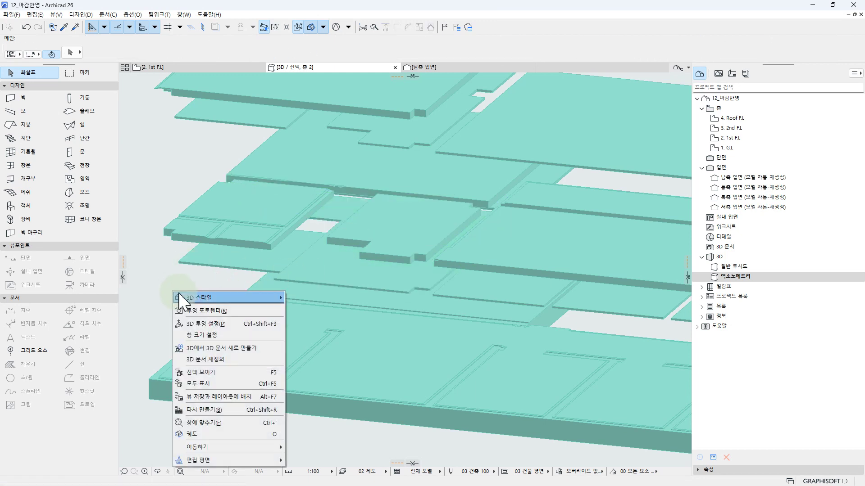
pyautogui.click(227, 384)
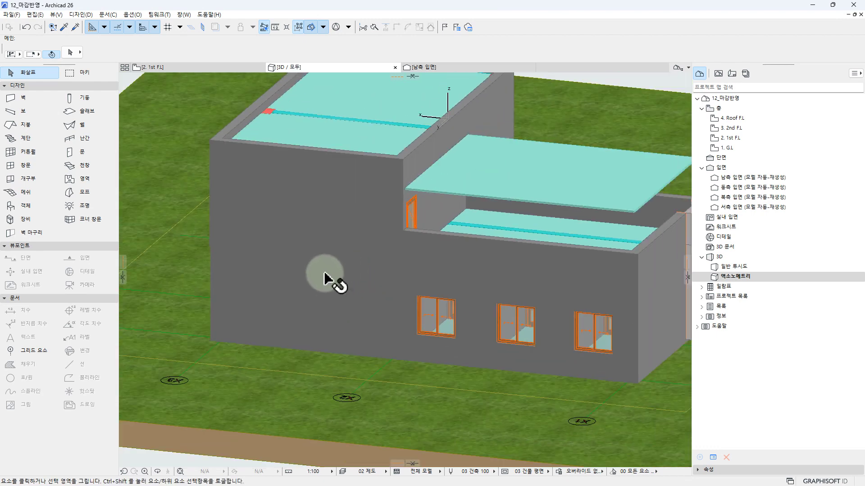
# Hide the two stacked exterior walls in front of the staircase to open up the interior.
pyautogui.click(330, 251)
pyautogui.keyDown('shift'); pyautogui.click(332, 277); pyautogui.keyUp('shift')
pyautogui.rightClick(350, 292)
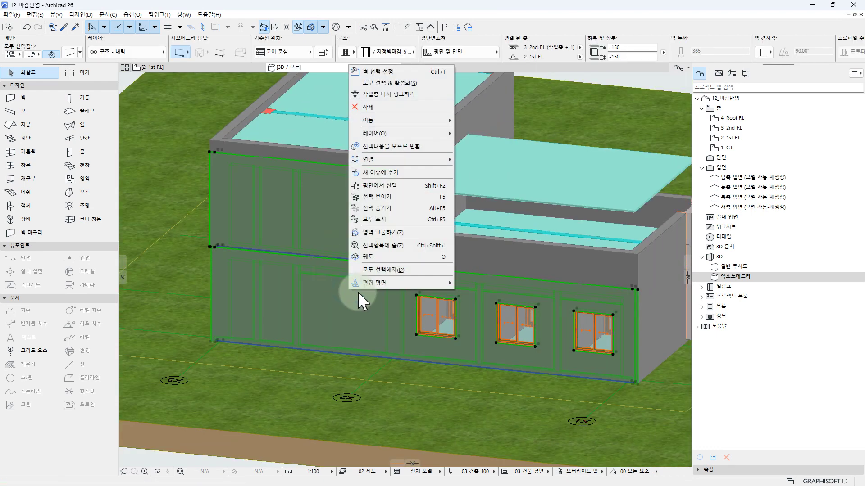
pyautogui.click(387, 208)
pyautogui.scroll(6, 378, 293)
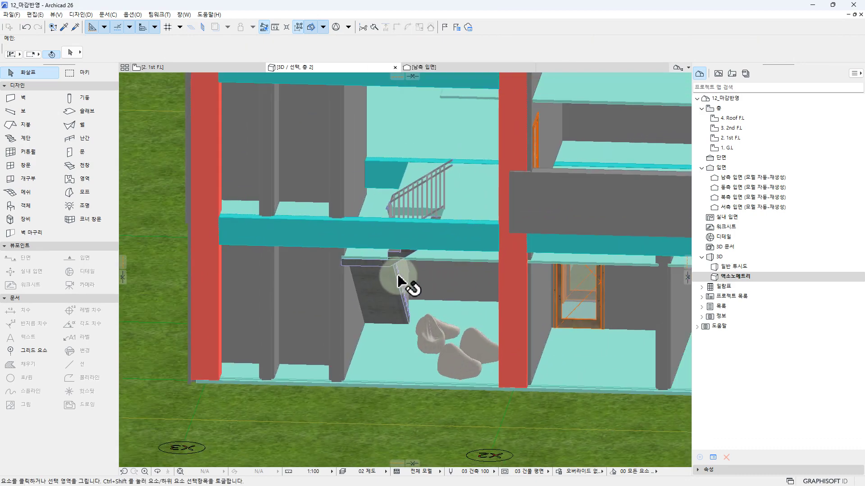
# Select the stair, the 2nd FL floor slab, the L-shaped ceiling slab and the adjacent beam, and show only these elements.
pyautogui.moveTo(398, 281); pyautogui.dragTo(360, 311)
pyautogui.scroll(5, 376, 295)
pyautogui.keyDown('shift'); pyautogui.moveTo(359, 307); pyautogui.dragTo(289, 214, button='middle'); pyautogui.keyUp('shift')
pyautogui.click(253, 102)
pyautogui.moveTo(286, 140); pyautogui.dragTo(339, 274, button='middle')
pyautogui.click(346, 258)
pyautogui.keyDown('shift'); pyautogui.click(436, 246); pyautogui.keyUp('shift')
pyautogui.keyDown('shift'); pyautogui.moveTo(428, 274); pyautogui.dragTo(462, 323, button='middle'); pyautogui.keyUp('shift')
pyautogui.keyDown('shift'); pyautogui.click(478, 311); pyautogui.keyUp('shift')
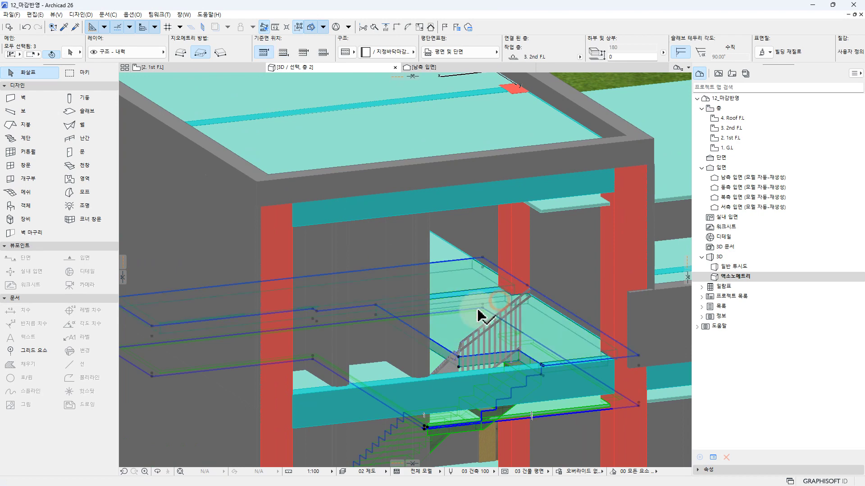
pyautogui.keyDown('shift'); pyautogui.moveTo(450, 356); pyautogui.dragTo(481, 357, button='middle'); pyautogui.keyUp('shift')
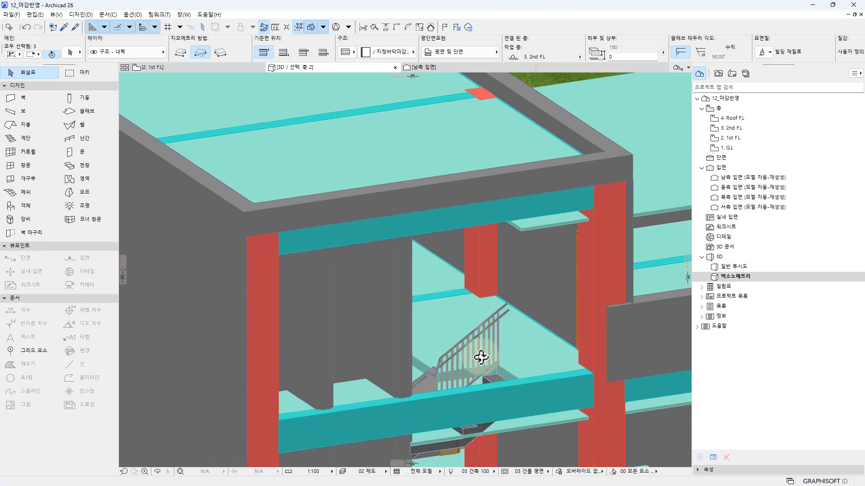
pyautogui.keyDown('shift'); pyautogui.click(543, 402); pyautogui.keyUp('shift')
pyautogui.keyDown('shift'); pyautogui.moveTo(543, 402); pyautogui.dragTo(508, 359, button='middle'); pyautogui.keyUp('shift')
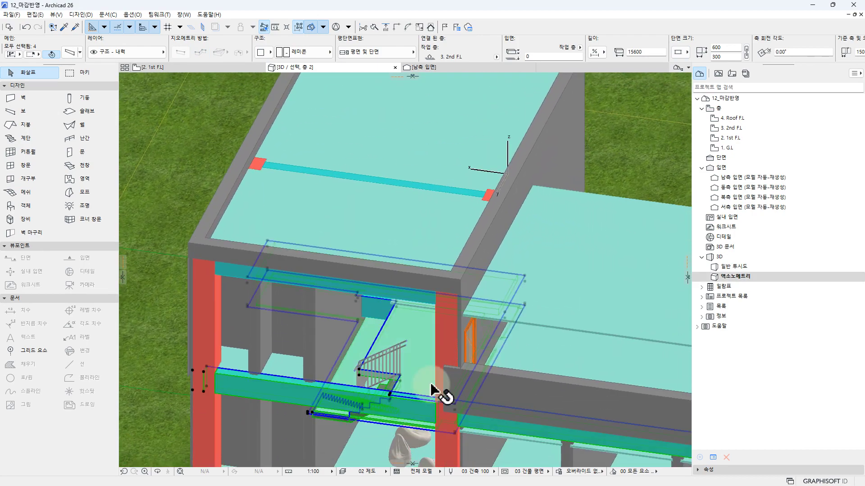
pyautogui.rightClick(412, 407)
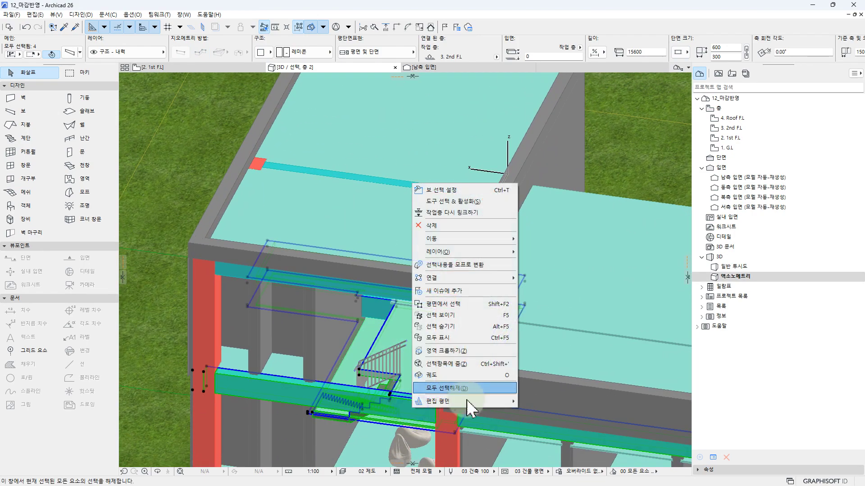
pyautogui.click(455, 317)
# Subtract a rectangle from the L-shaped ceiling slab along the floor opening above the main stair flight.
pyautogui.keyDown('shift'); pyautogui.moveTo(431, 284); pyautogui.dragTo(487, 299, button='middle'); pyautogui.keyUp('shift')
pyautogui.click(460, 301)
pyautogui.press('Escape')
pyautogui.click(406, 395)
pyautogui.click(392, 359)
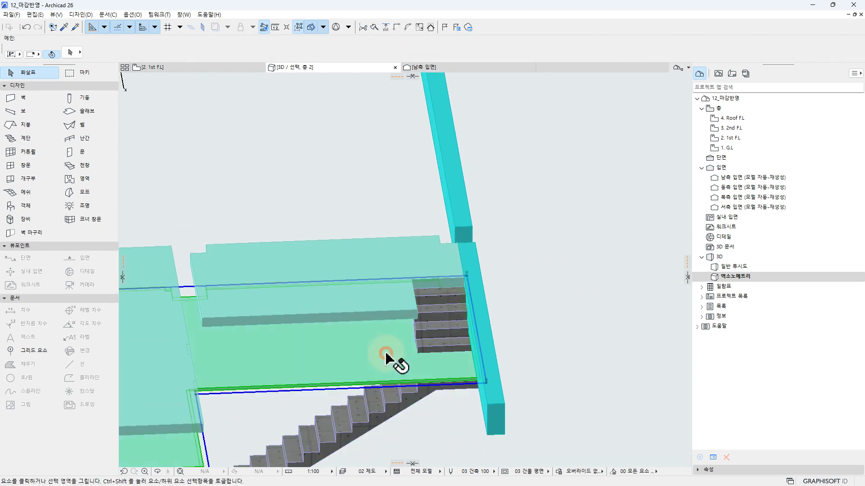
pyautogui.moveTo(546, 263); pyautogui.dragTo(475, 237, button='middle')
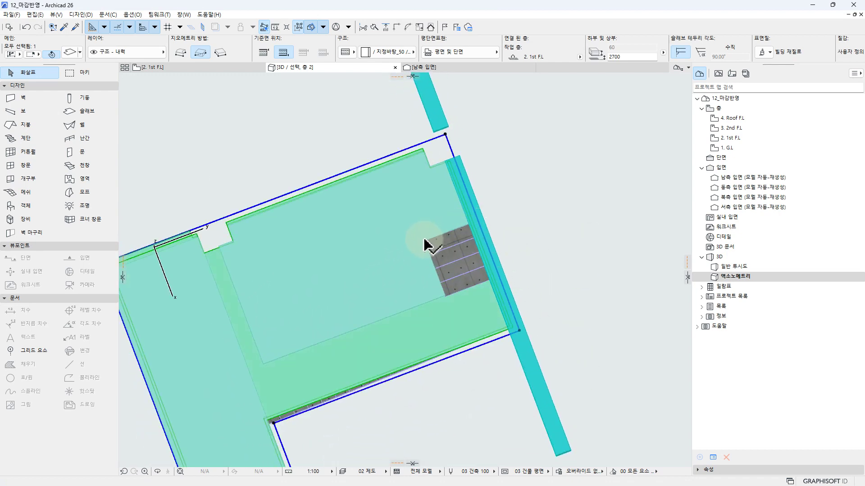
pyautogui.keyDown('shift'); pyautogui.moveTo(464, 322); pyautogui.dragTo(369, 230, button='middle'); pyautogui.keyUp('shift')
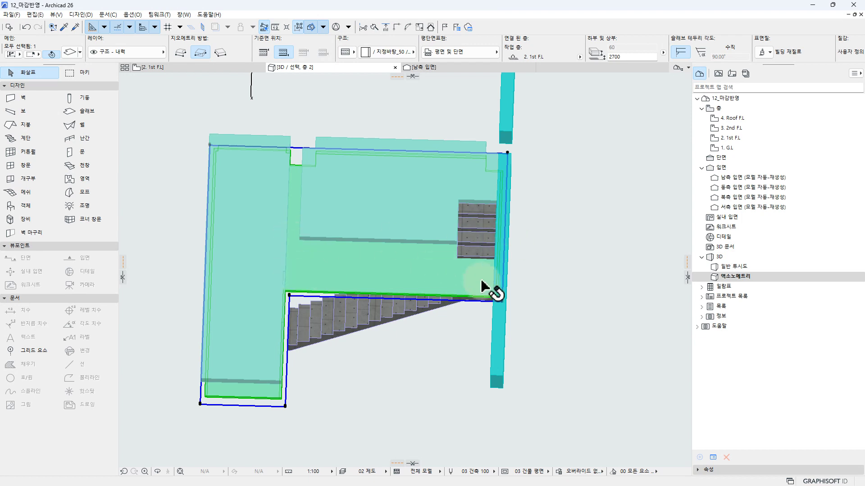
pyautogui.click(502, 300)
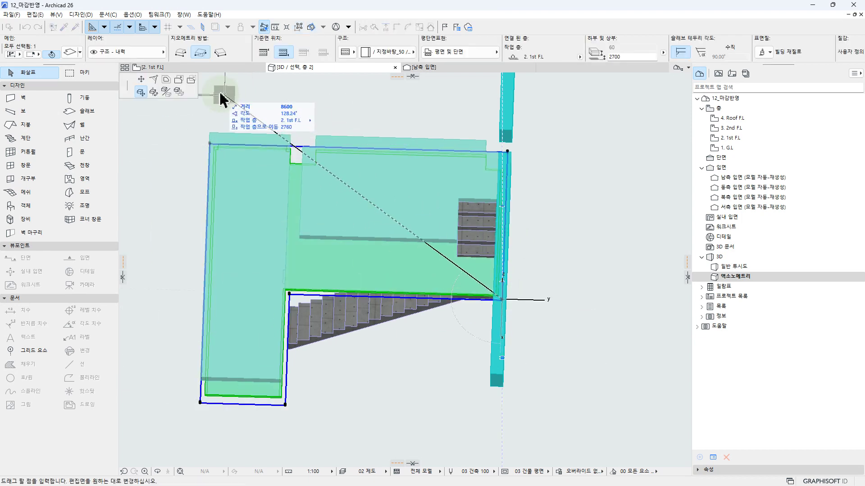
pyautogui.click(191, 80)
pyautogui.keyDown('shift'); pyautogui.moveTo(452, 311); pyautogui.dragTo(385, 297, button='middle'); pyautogui.keyUp('shift')
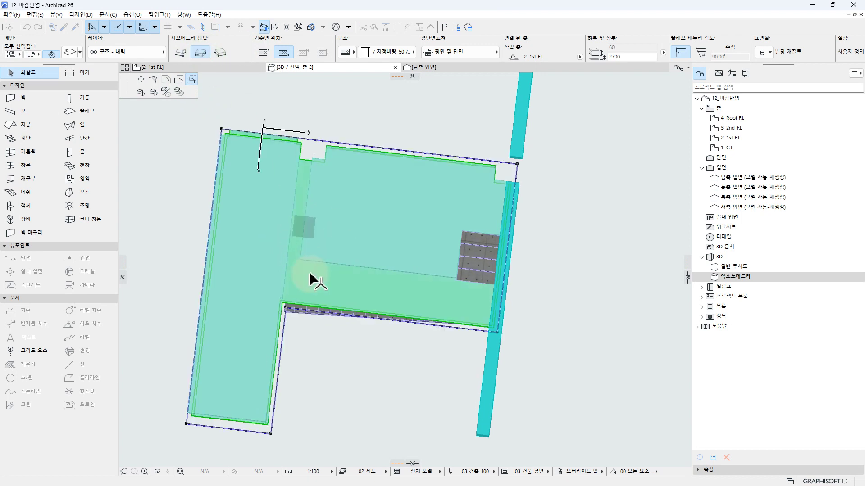
pyautogui.scroll(3, 306, 264)
pyautogui.keyDown('shift'); pyautogui.moveTo(334, 268); pyautogui.dragTo(307, 261, button='middle'); pyautogui.keyUp('shift')
pyautogui.click(299, 258)
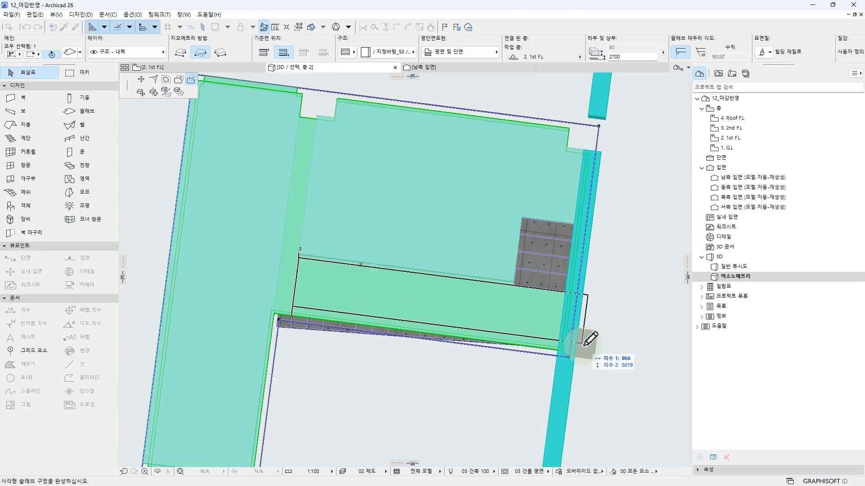
pyautogui.click(599, 372)
# Subtract a second rectangle from the ceiling slab around the upper stair flight, starting at the floor slab's notch corner.
pyautogui.keyDown('shift'); pyautogui.moveTo(528, 386); pyautogui.dragTo(408, 349, button='middle'); pyautogui.keyUp('shift')
pyautogui.scroll(3, 421, 343)
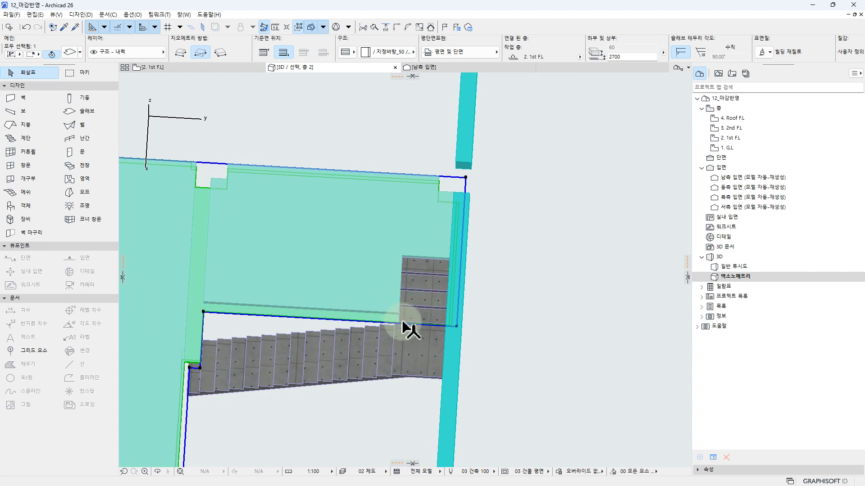
pyautogui.click(458, 333)
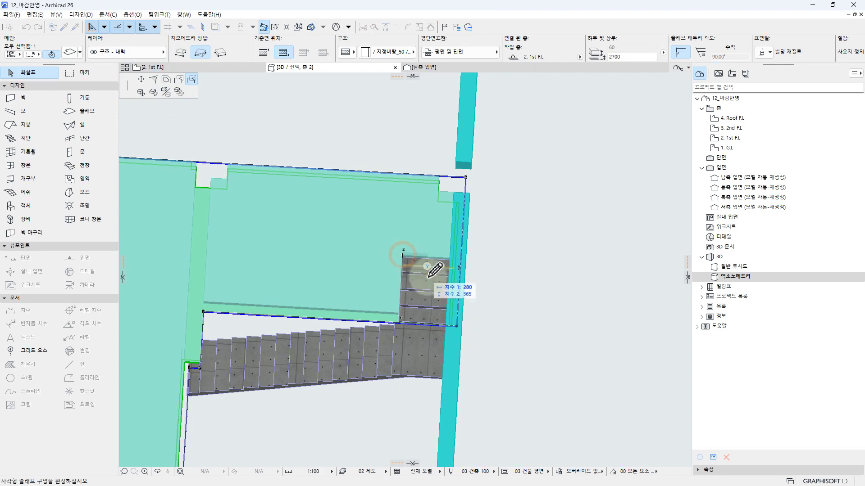
pyautogui.click(539, 383)
pyautogui.keyDown('shift'); pyautogui.moveTo(434, 372); pyautogui.dragTo(380, 178, button='middle'); pyautogui.keyUp('shift')
# Offset the ceiling slab's notch edge to the side of the upper stair flight.
pyautogui.click(442, 206)
pyautogui.keyDown('shift'); pyautogui.moveTo(402, 207); pyautogui.dragTo(372, 234, button='middle'); pyautogui.keyUp('shift')
pyautogui.scroll(2, 376, 255)
pyautogui.click(375, 249)
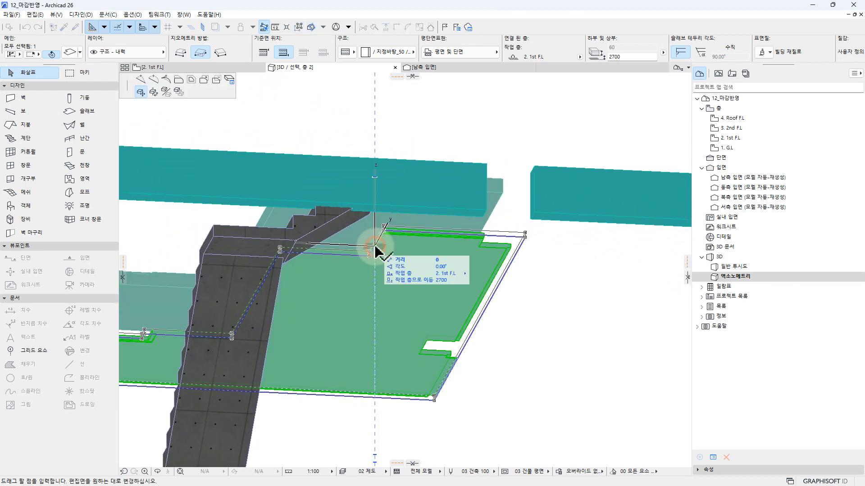
pyautogui.click(180, 80)
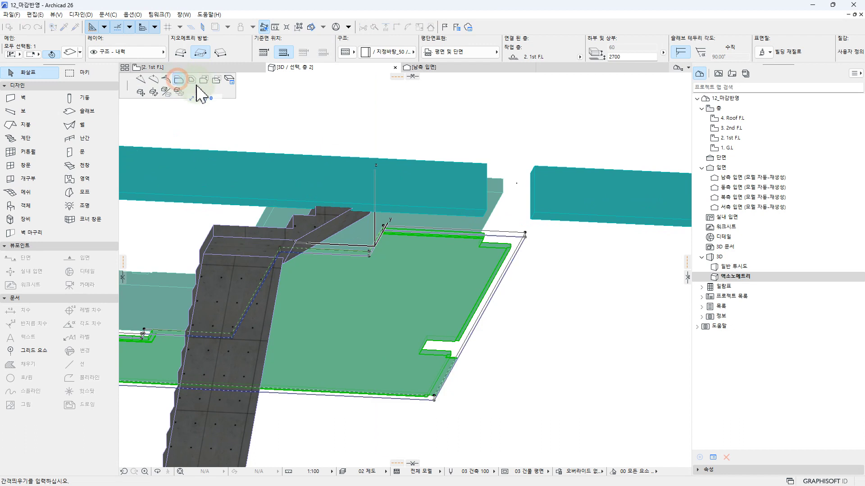
pyautogui.click(308, 247)
pyautogui.press('Escape')
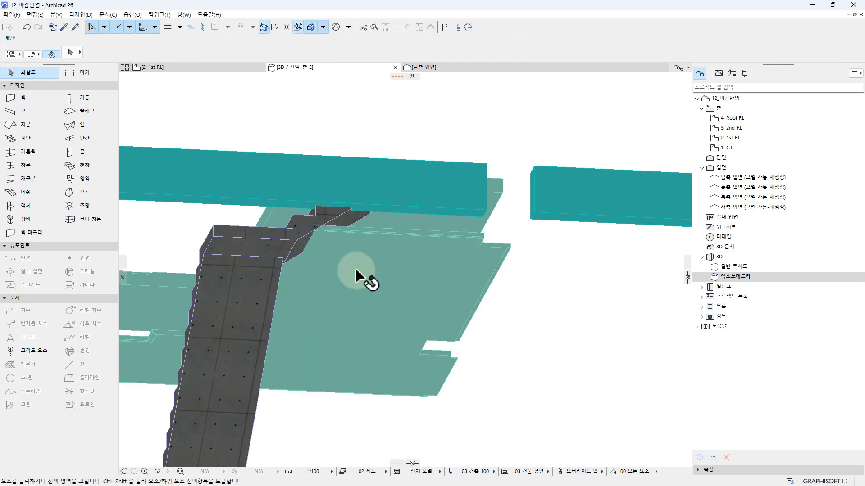
# Examine from below and above how the stair passes through the trimmed ceiling slab and the 2nd FL floor slab.
pyautogui.scroll(3, 342, 248)
pyautogui.scroll(-2, 351, 259)
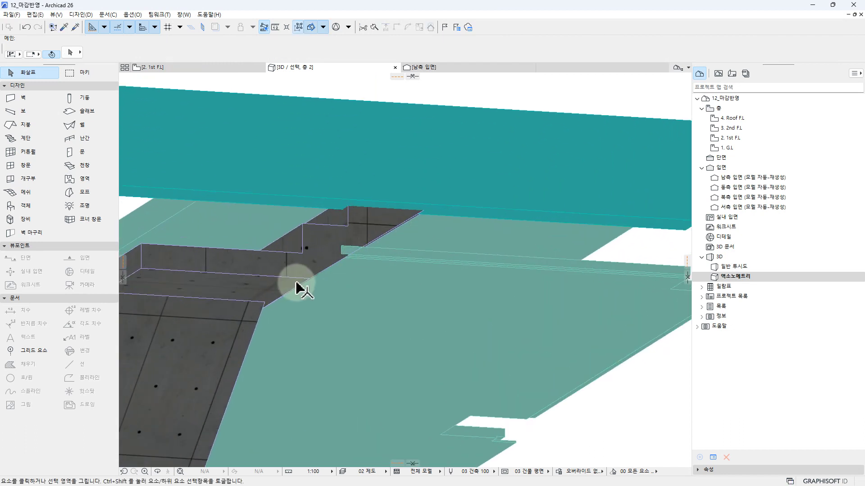
pyautogui.scroll(-3, 377, 248)
pyautogui.keyDown('shift'); pyautogui.moveTo(356, 271); pyautogui.dragTo(361, 277, button='middle'); pyautogui.keyUp('shift')
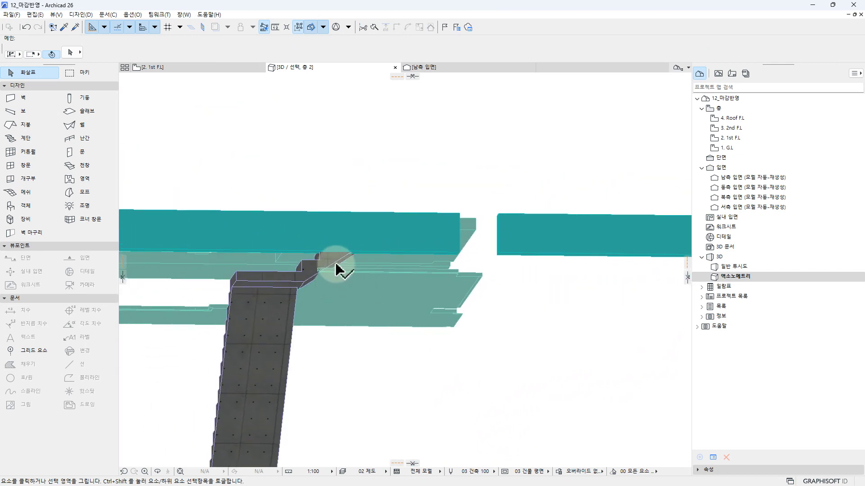
pyautogui.scroll(3, 342, 284)
pyautogui.scroll(-3, 333, 288)
pyautogui.keyDown('shift'); pyautogui.moveTo(344, 282); pyautogui.dragTo(444, 308, button='middle'); pyautogui.keyUp('shift')
pyautogui.scroll(4, 558, 315)
pyautogui.scroll(2, 550, 423)
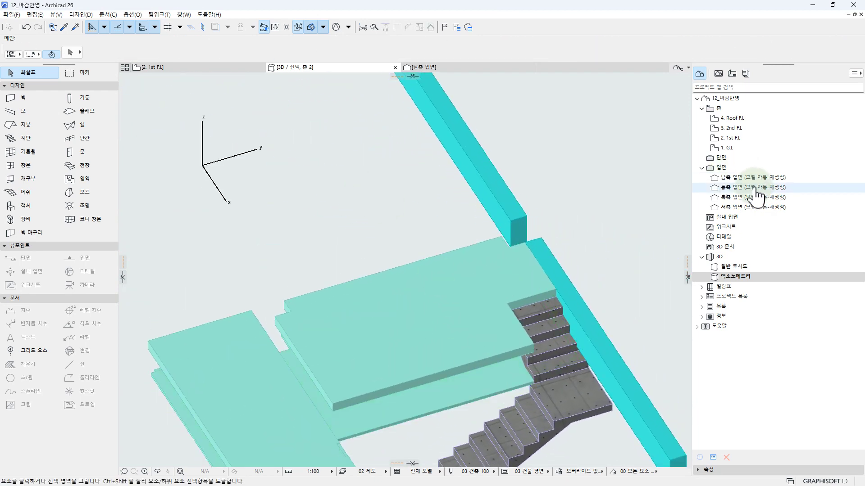
pyautogui.scroll(-5, 525, 265)
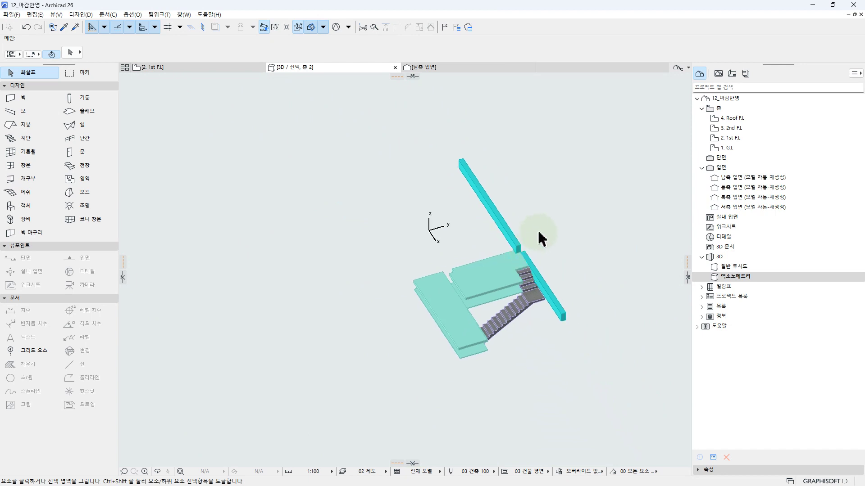
pyautogui.keyDown('shift'); pyautogui.moveTo(552, 240); pyautogui.dragTo(581, 255, button='middle'); pyautogui.keyUp('shift')
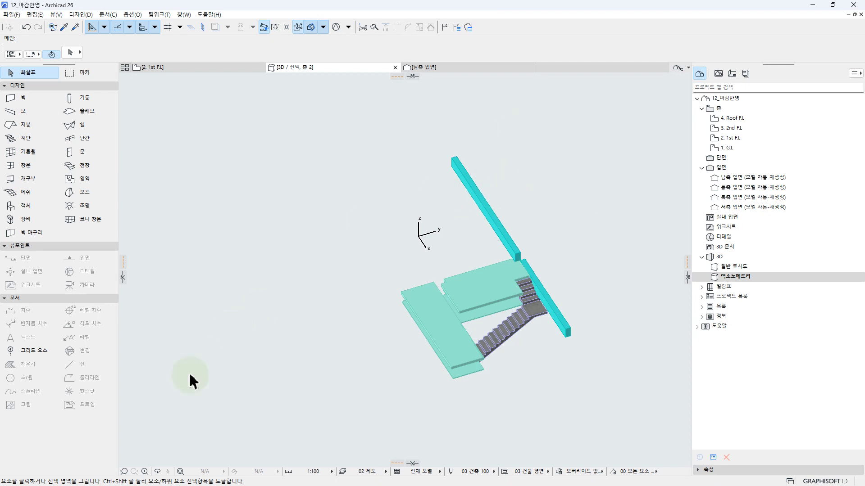
# Show all elements and delete the three surplus 2nd FL ceiling slabs floating above the low wing's roof.
pyautogui.rightClick(242, 255)
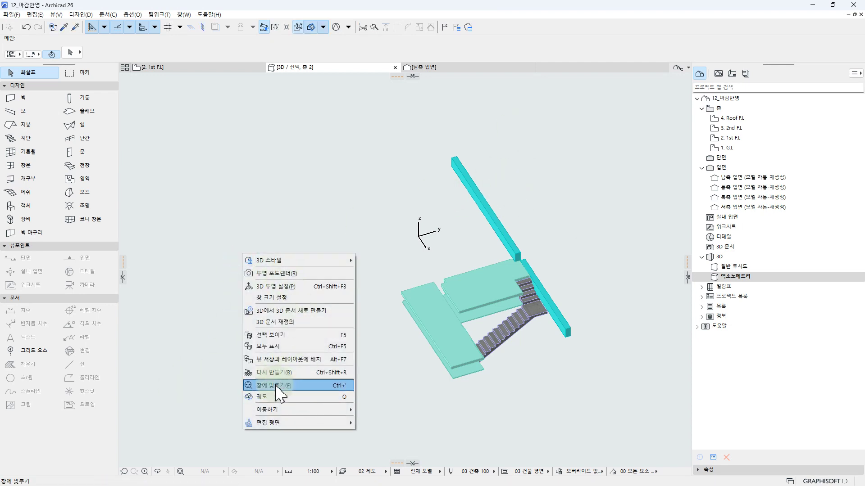
pyautogui.click(285, 347)
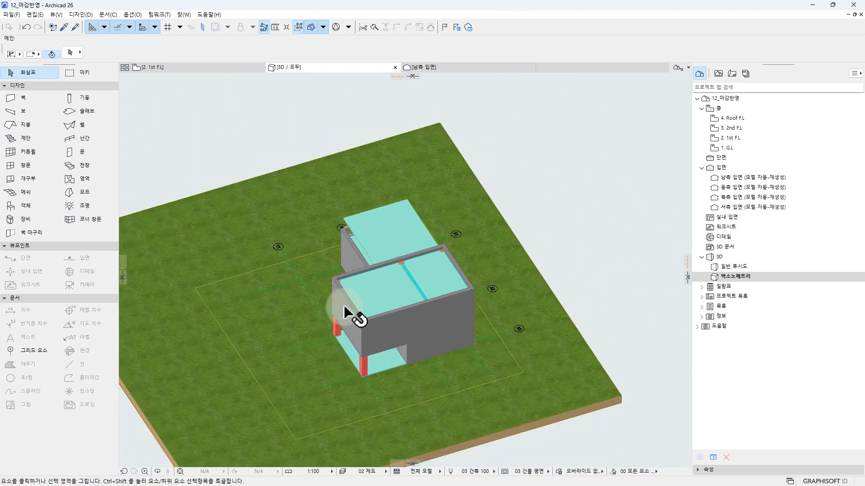
pyautogui.keyDown('shift'); pyautogui.moveTo(503, 280); pyautogui.dragTo(382, 257, button='middle'); pyautogui.keyUp('shift')
pyautogui.click(381, 250)
pyautogui.press('Delete')
pyautogui.click(396, 255)
pyautogui.press('Delete')
pyautogui.click(343, 251)
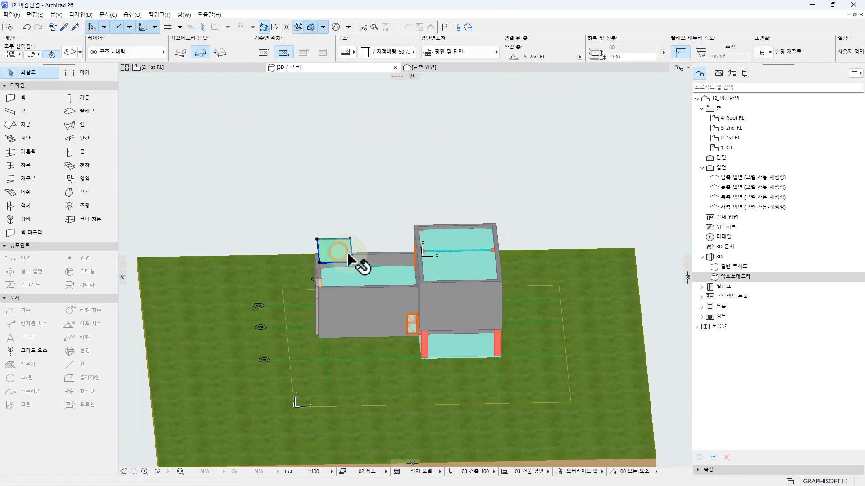
pyautogui.press('Delete')
# Check the composite and reference plane settings of the taller volume's Roof F.L slabs.
pyautogui.keyDown('shift'); pyautogui.moveTo(391, 292); pyautogui.dragTo(383, 251, button='middle'); pyautogui.keyUp('shift')
pyautogui.scroll(2, 398, 266)
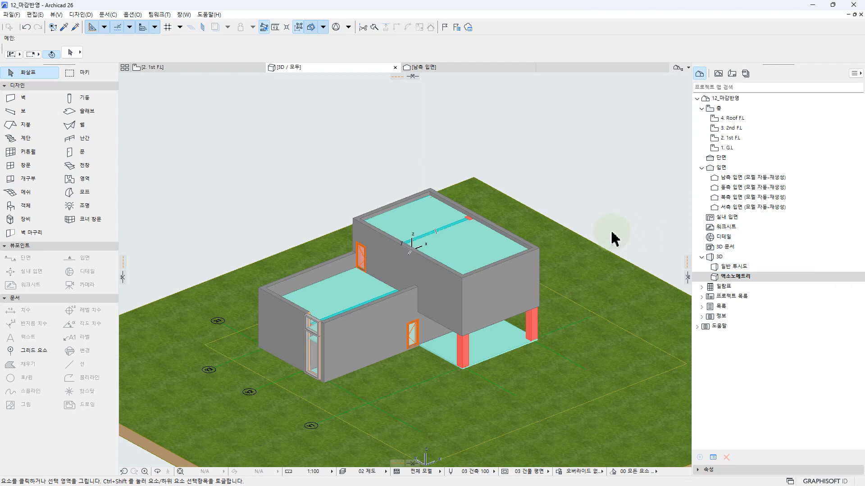
pyautogui.scroll(4, 405, 205)
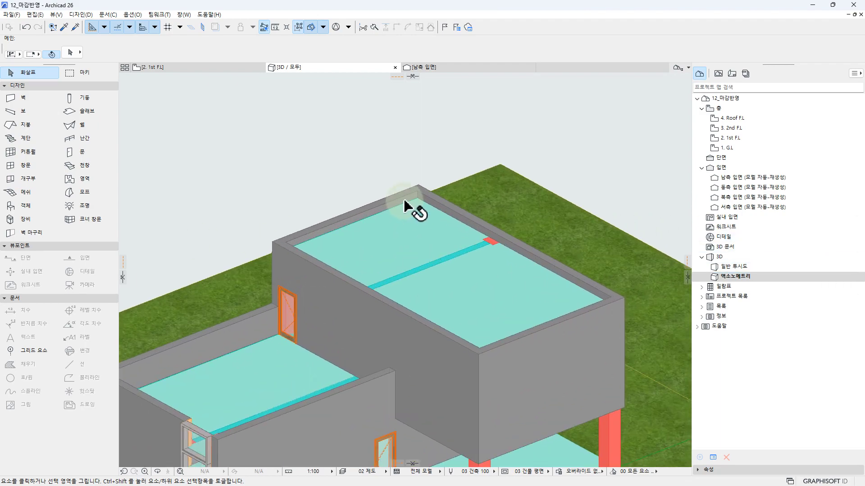
pyautogui.click(417, 231)
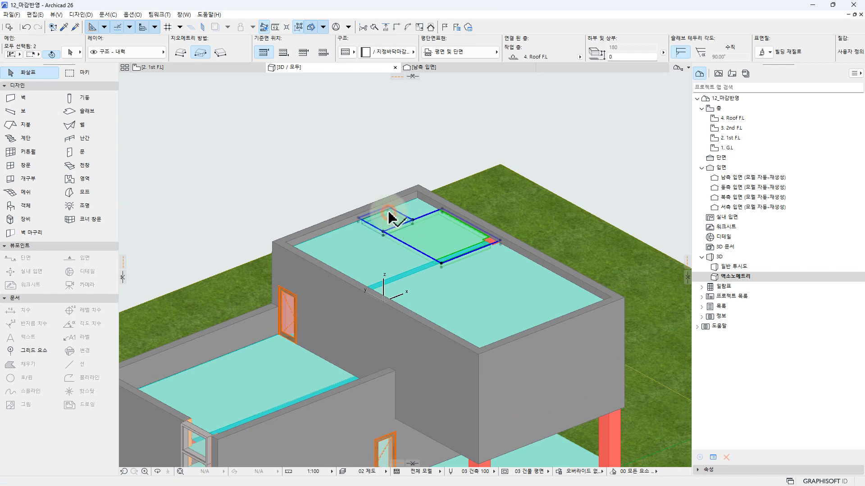
pyautogui.scroll(-5, 419, 208)
pyautogui.press('Escape')
pyautogui.click(464, 196)
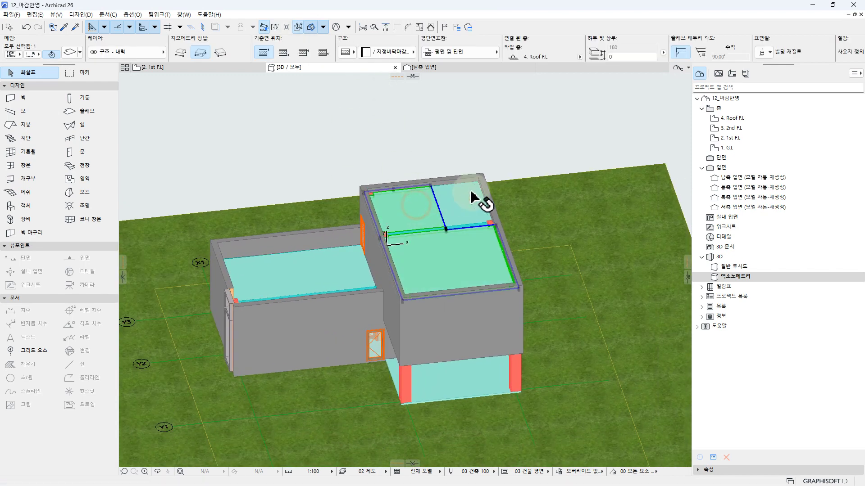
pyautogui.click(412, 51)
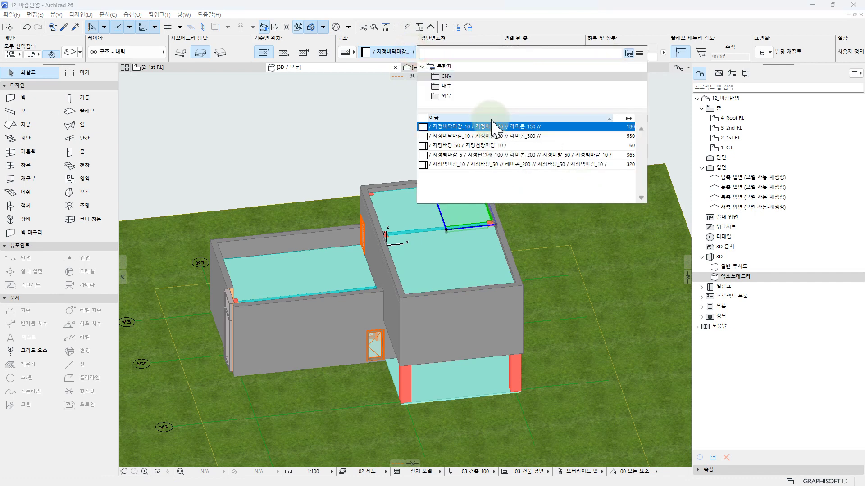
pyautogui.press('Escape')
pyautogui.press('Escape')
pyautogui.click(454, 216)
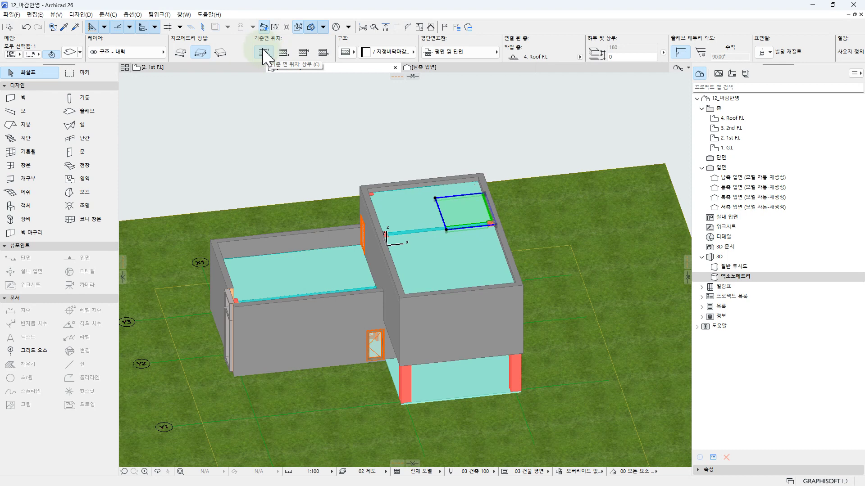
# Check the structure settings of the taller volume's wall facing the low wing.
pyautogui.click(373, 242)
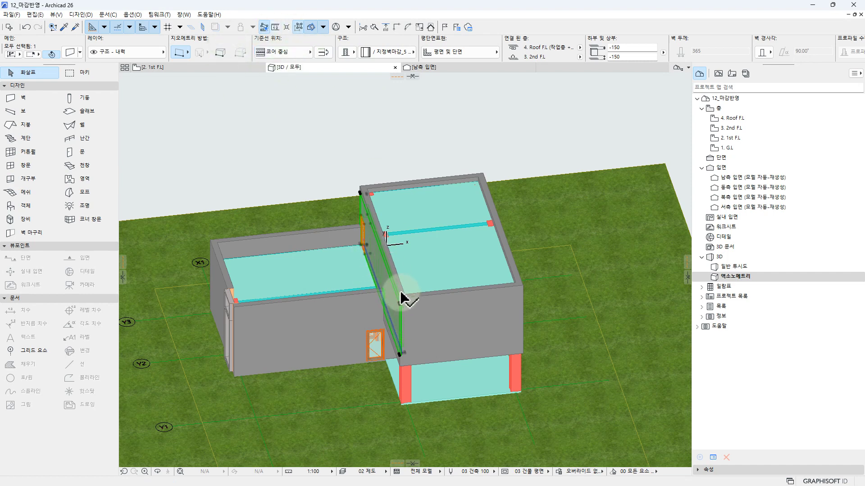
pyautogui.click(392, 52)
pyautogui.press('Escape')
pyautogui.press('Escape')
pyautogui.scroll(-3, 433, 207)
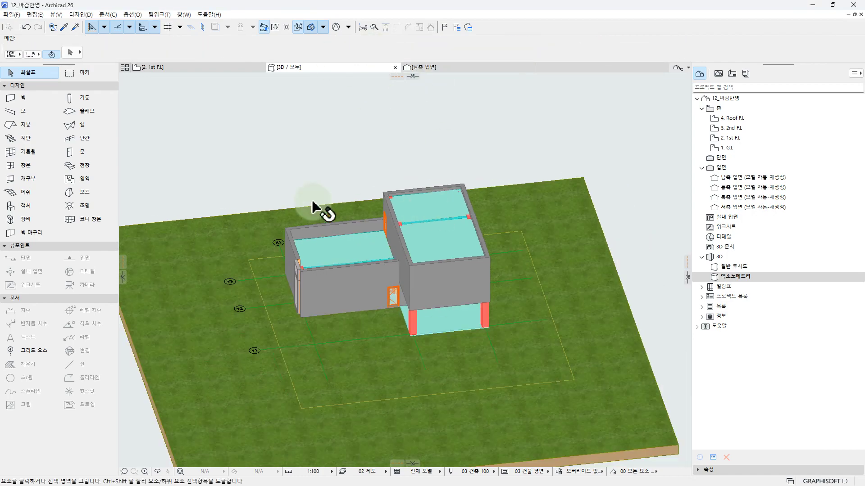
# Cut the 3D model open with a vertical cutting plane running lengthwise through the low wing and the taller volume.
pyautogui.keyDown('shift'); pyautogui.moveTo(415, 257); pyautogui.dragTo(621, 257, button='middle'); pyautogui.keyUp('shift')
pyautogui.moveTo(688, 278); pyautogui.dragTo(386, 271)
pyautogui.click(389, 287)
pyautogui.keyDown('shift'); pyautogui.moveTo(388, 286); pyautogui.dragTo(275, 283, button='middle'); pyautogui.keyUp('shift')
pyautogui.scroll(6, 385, 287)
pyautogui.scroll(-3, 433, 318)
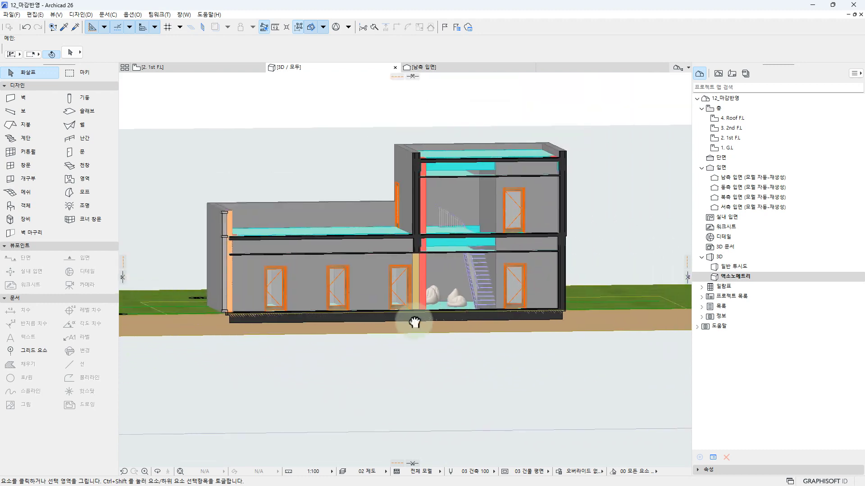
# Examine in the cut view how the roof slab, concrete edge beam and outer wall layers meet at the taller volume's parapet.
pyautogui.keyDown('shift'); pyautogui.moveTo(412, 318); pyautogui.dragTo(494, 280, button='middle'); pyautogui.keyUp('shift')
pyautogui.scroll(3, 529, 324)
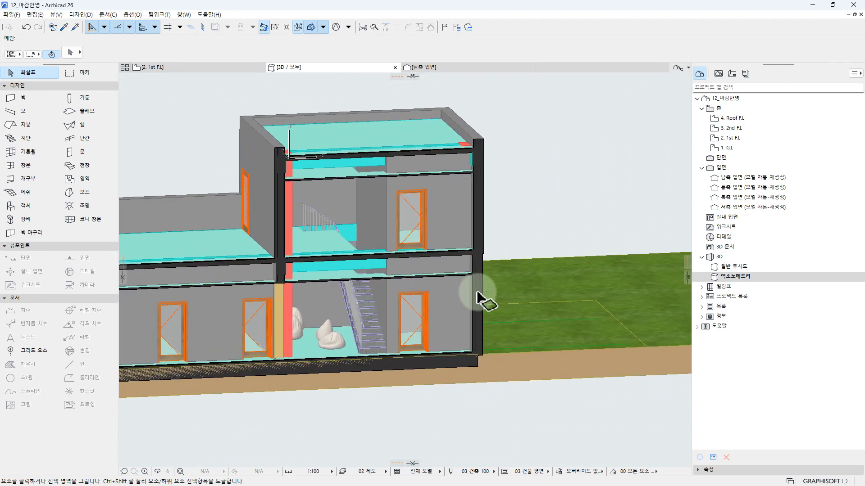
pyautogui.scroll(5, 481, 166)
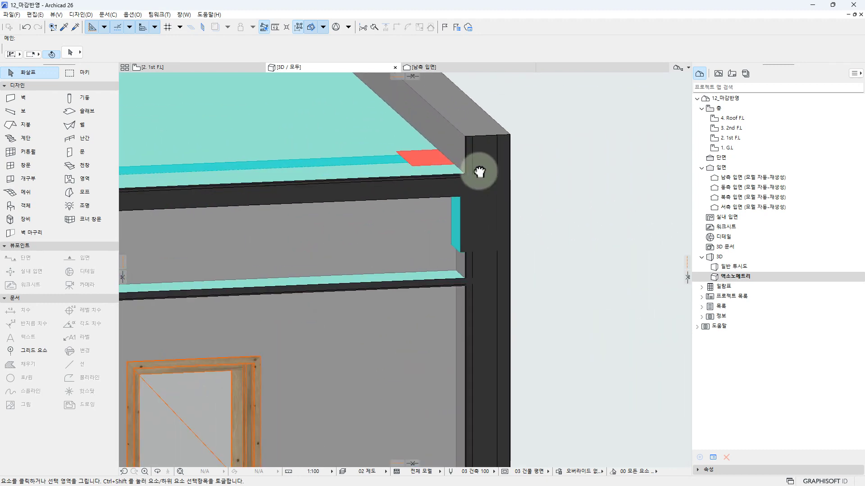
pyautogui.scroll(4, 461, 200)
pyautogui.click(428, 187)
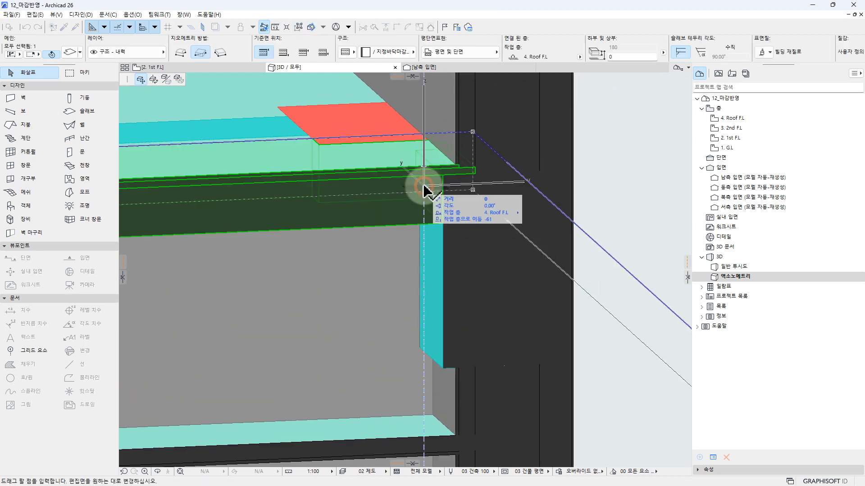
pyautogui.click(464, 184)
pyautogui.click(432, 189)
pyautogui.press('Escape')
pyautogui.click(484, 183)
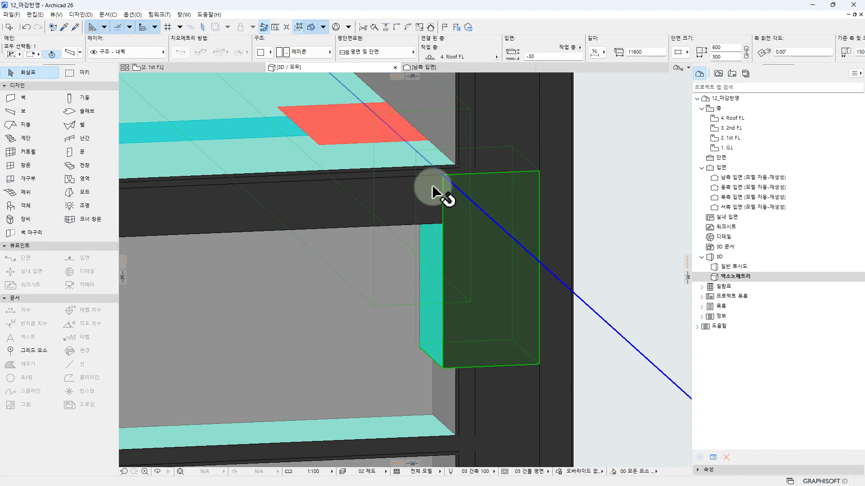
pyautogui.click(410, 205)
pyautogui.click(552, 199)
pyautogui.click(552, 236)
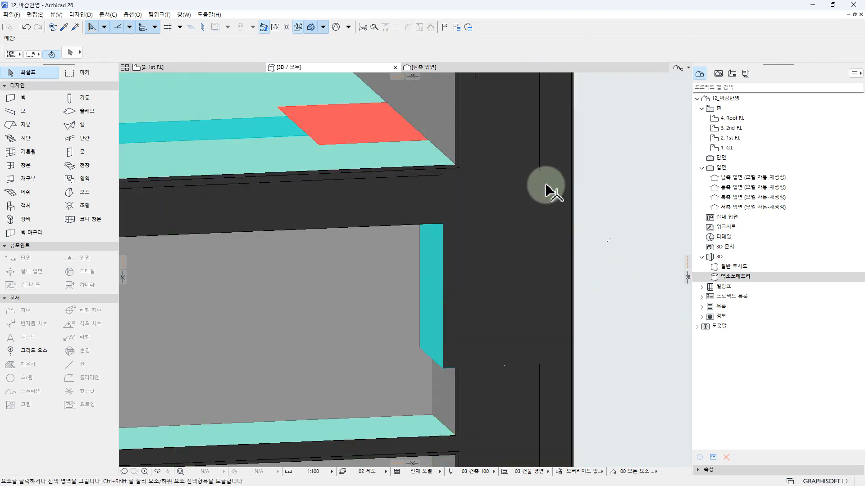
# Examine the low wing's cut end where its roof and ceiling slabs meet the curtain wall.
pyautogui.scroll(-10, 531, 189)
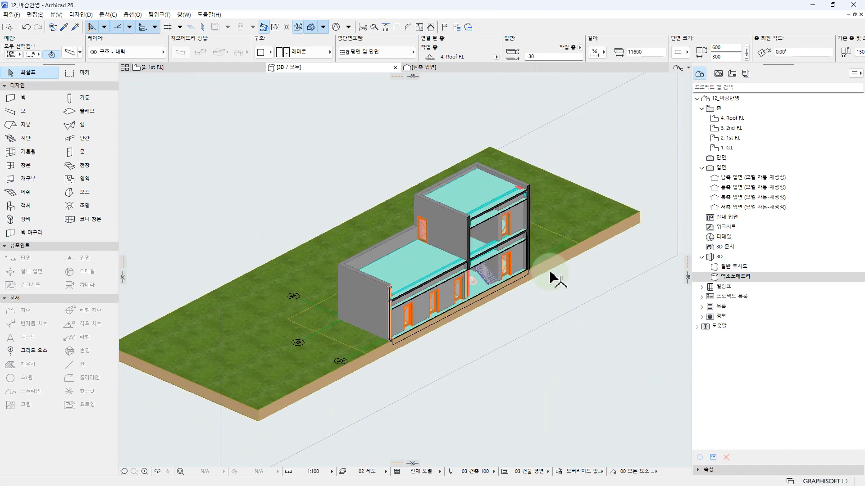
pyautogui.click(549, 277)
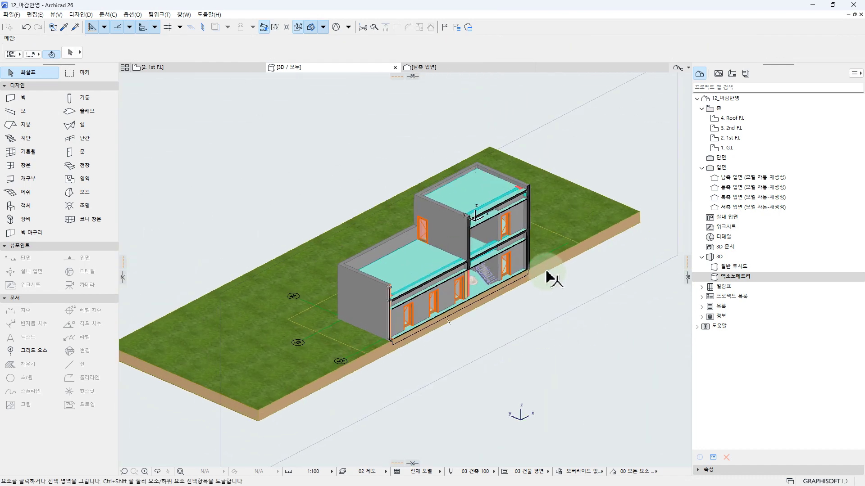
pyautogui.moveTo(546, 269); pyautogui.dragTo(581, 313, button='middle')
pyautogui.scroll(5, 409, 347)
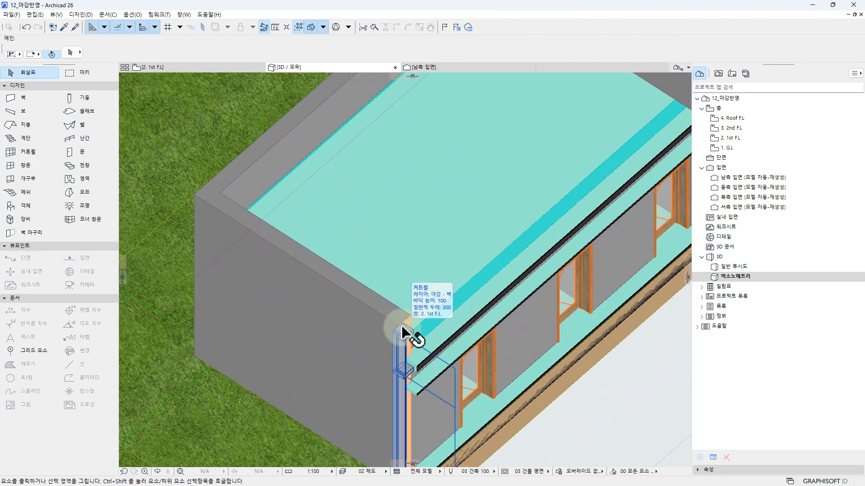
pyautogui.scroll(-3, 386, 309)
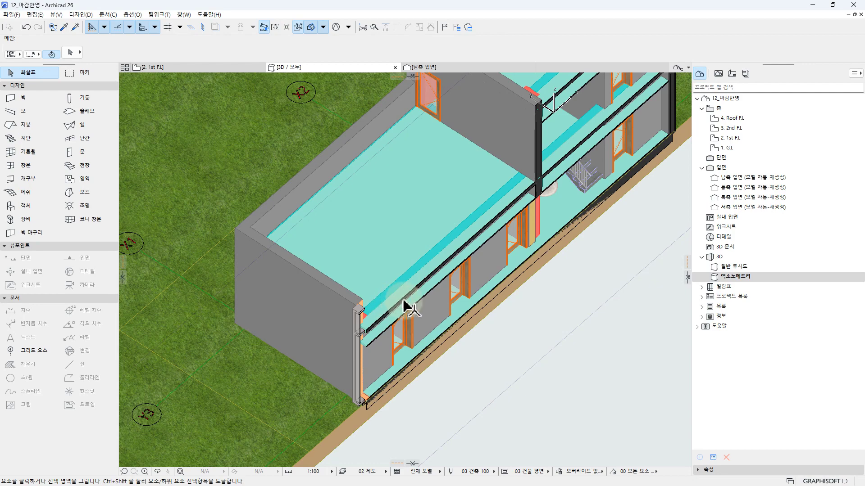
pyautogui.scroll(-2, 406, 304)
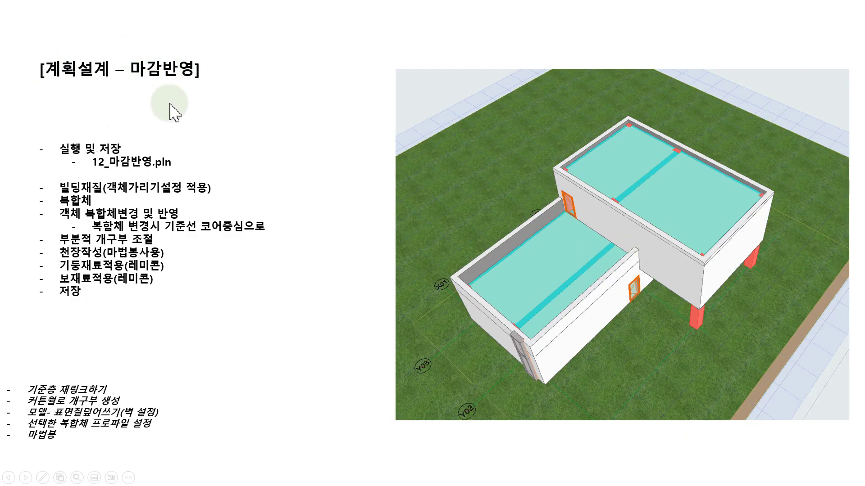
pyautogui.scroll(10, 170, 113)
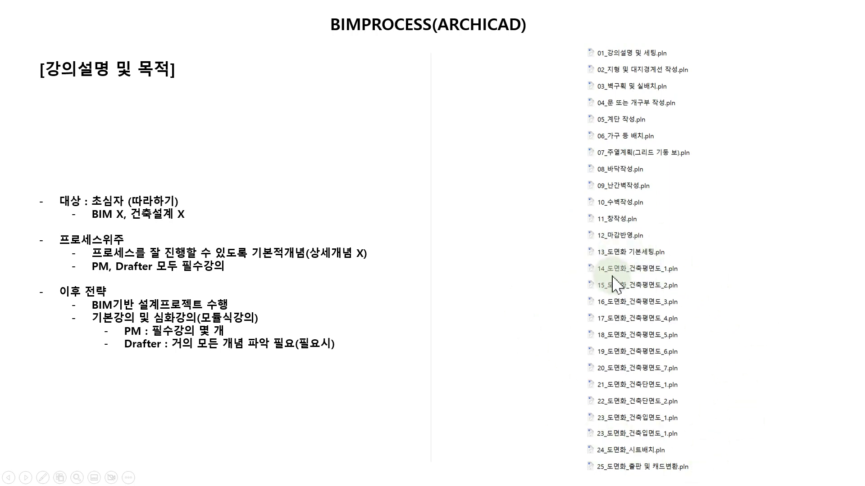
# Switch back to Archicad and examine the cut model's foundation edge, low-wing slab ends and the taller volume's roof and ceiling junctions.
pyautogui.press('super+Tab')
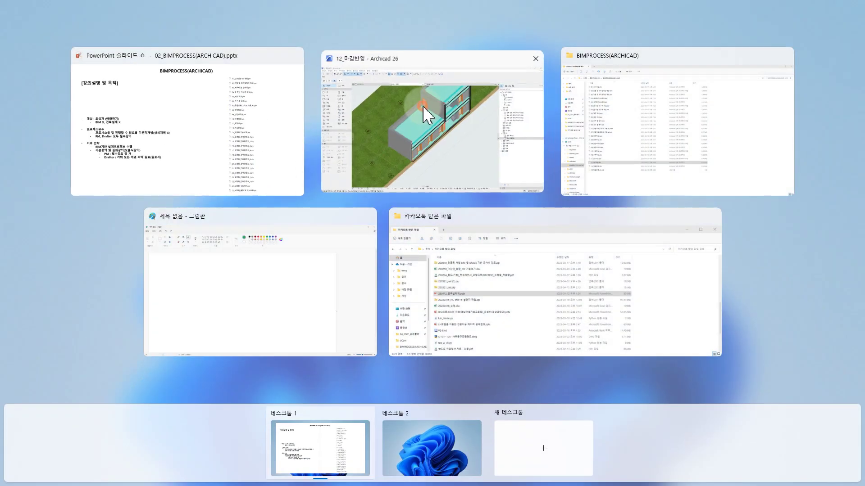
pyautogui.click(428, 113)
pyautogui.keyDown('shift'); pyautogui.moveTo(376, 318); pyautogui.dragTo(358, 235, button='middle'); pyautogui.keyUp('shift')
pyautogui.scroll(5, 334, 293)
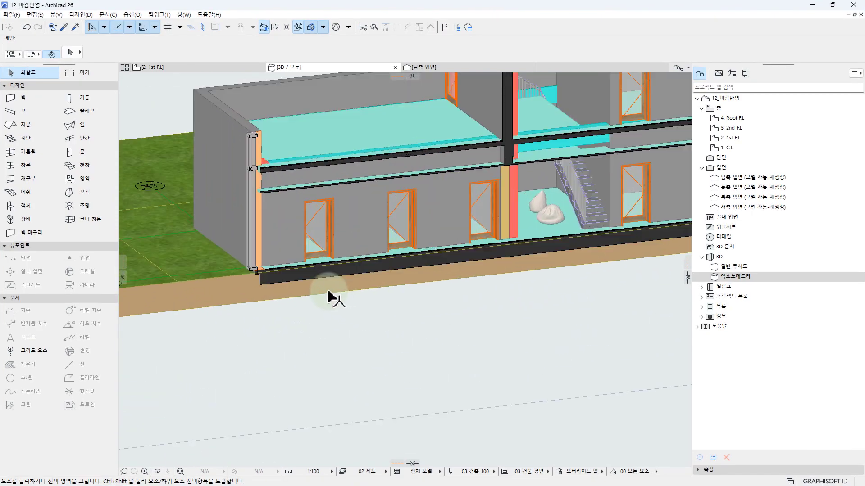
pyautogui.scroll(3, 212, 282)
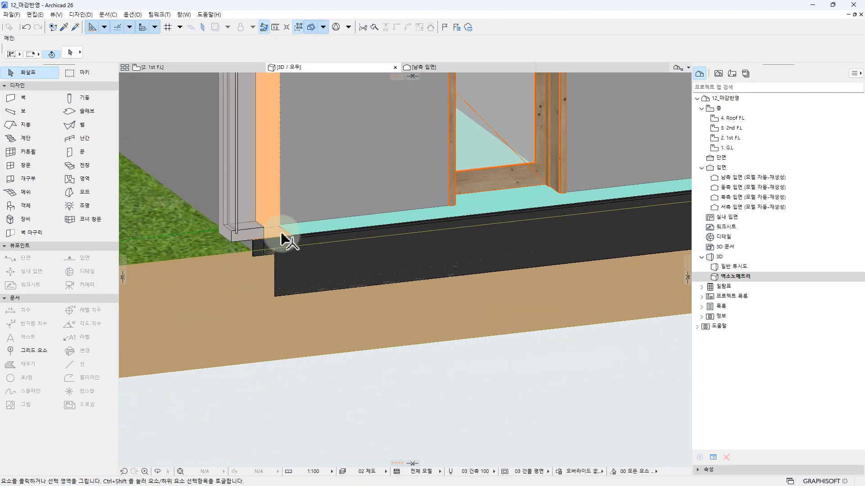
pyautogui.scroll(-5, 272, 253)
pyautogui.scroll(6, 265, 234)
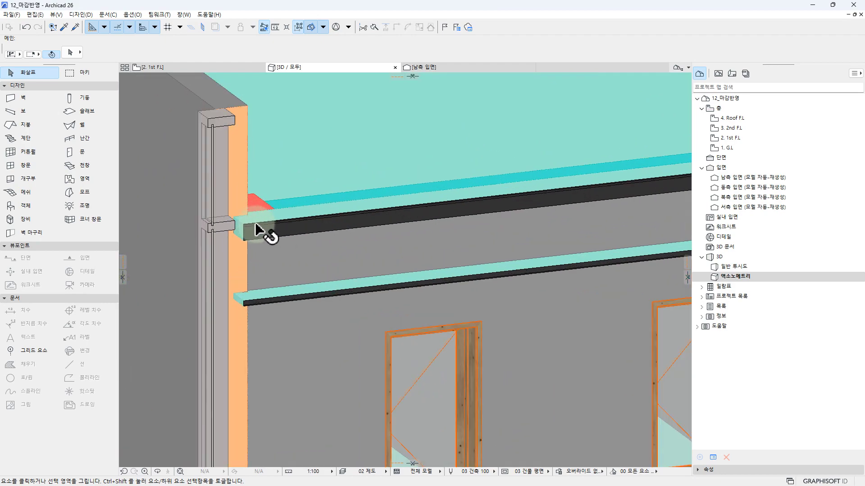
pyautogui.scroll(-5, 248, 232)
pyautogui.scroll(6, 377, 170)
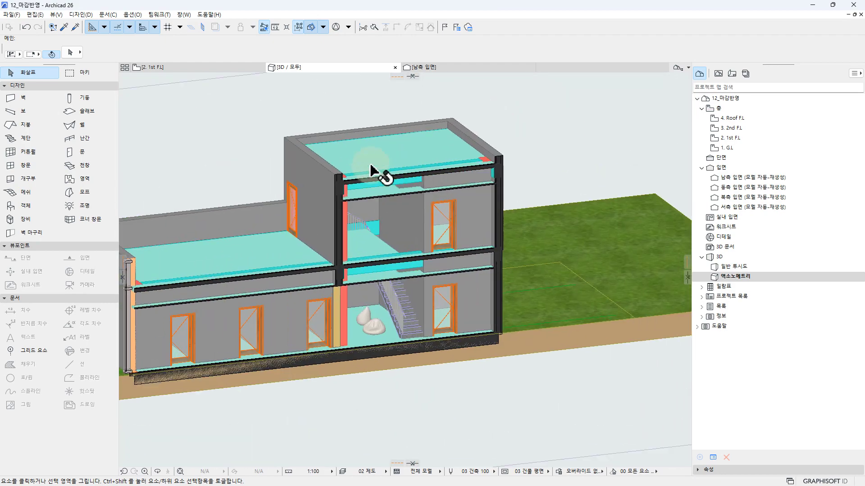
pyautogui.scroll(1, 346, 198)
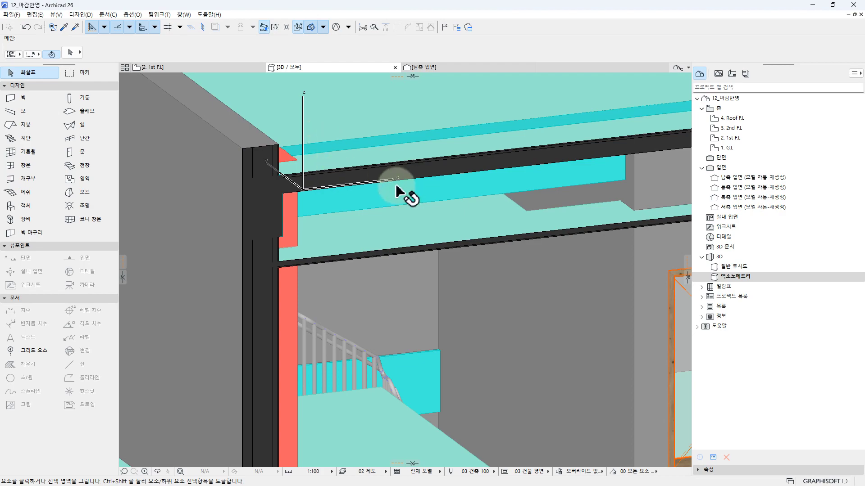
pyautogui.press('super+Tab')
pyautogui.click(468, 124)
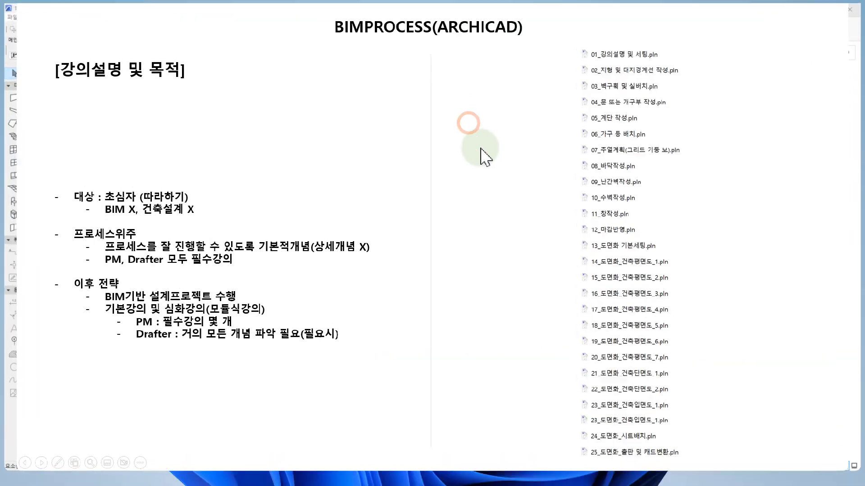
pyautogui.scroll(-20, 453, 185)
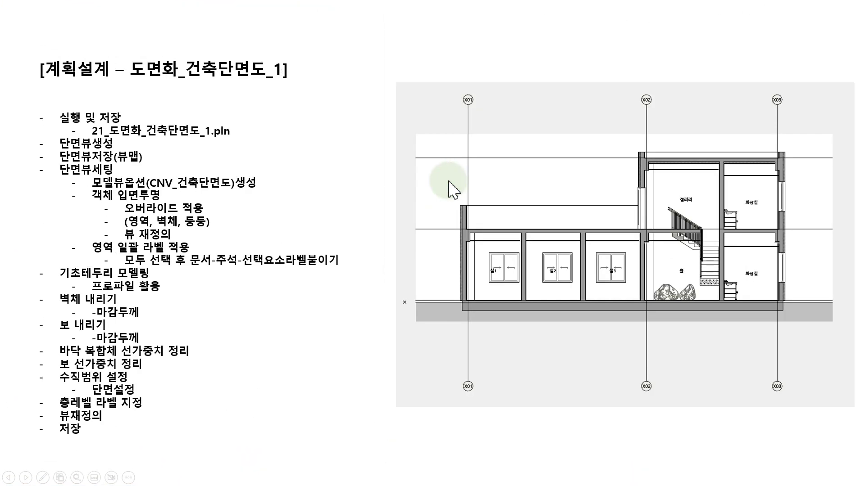
pyautogui.scroll(8, 449, 182)
pyautogui.scroll(1, 449, 181)
pyautogui.scroll(-1, 449, 182)
pyautogui.scroll(-2, 449, 182)
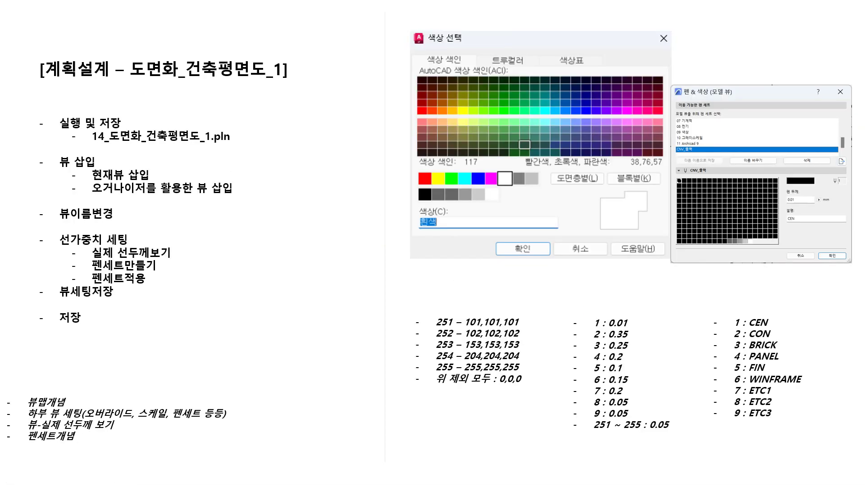
pyautogui.scroll(-2, 449, 181)
pyautogui.scroll(2, 449, 182)
pyautogui.scroll(1, 449, 182)
pyautogui.scroll(-1, 449, 182)
pyautogui.scroll(-5, 449, 182)
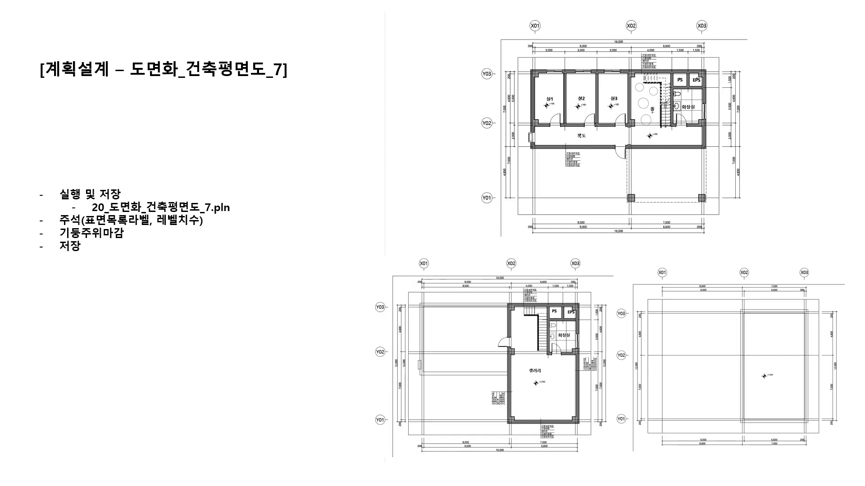
pyautogui.scroll(-1, 449, 182)
pyautogui.scroll(1, 449, 182)
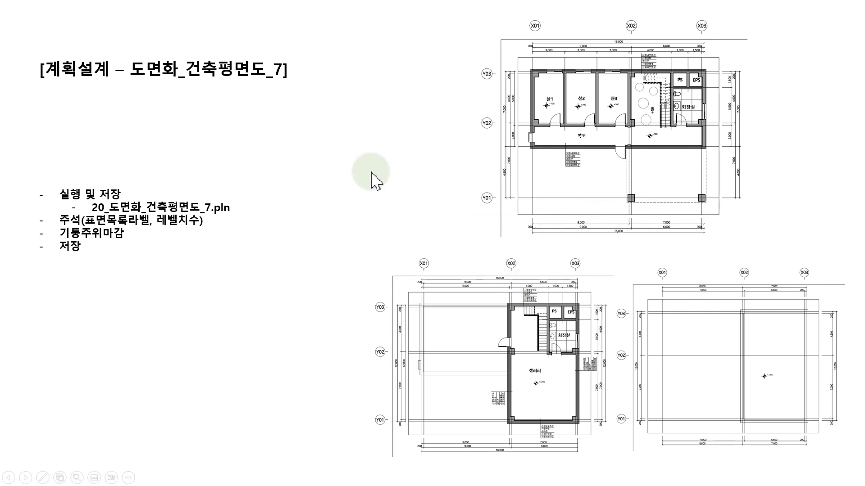
pyautogui.scroll(-1, 378, 169)
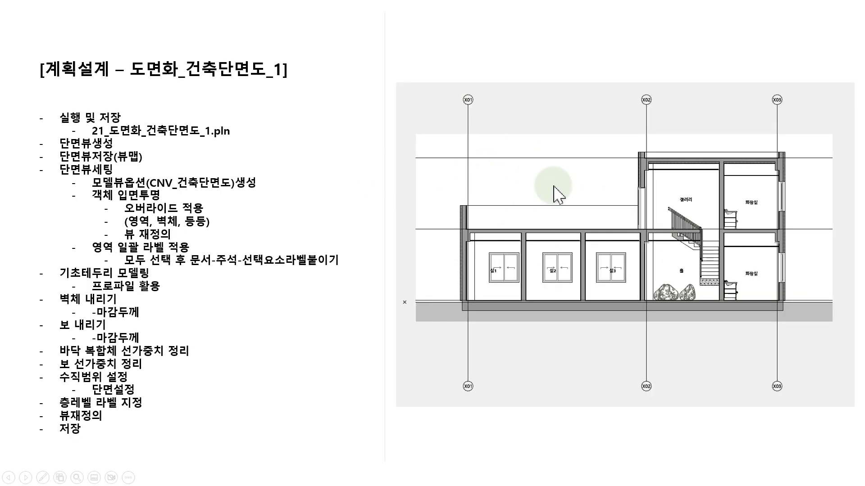
pyautogui.scroll(-1, 482, 167)
pyautogui.scroll(1, 488, 189)
pyautogui.scroll(-1, 489, 189)
pyautogui.scroll(1, 489, 190)
pyautogui.scroll(-1, 488, 190)
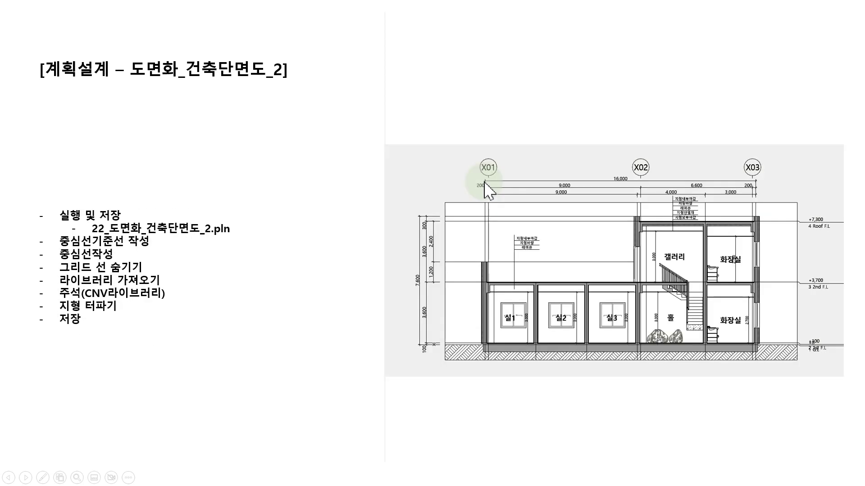
pyautogui.scroll(1, 489, 189)
pyautogui.scroll(-1, 488, 189)
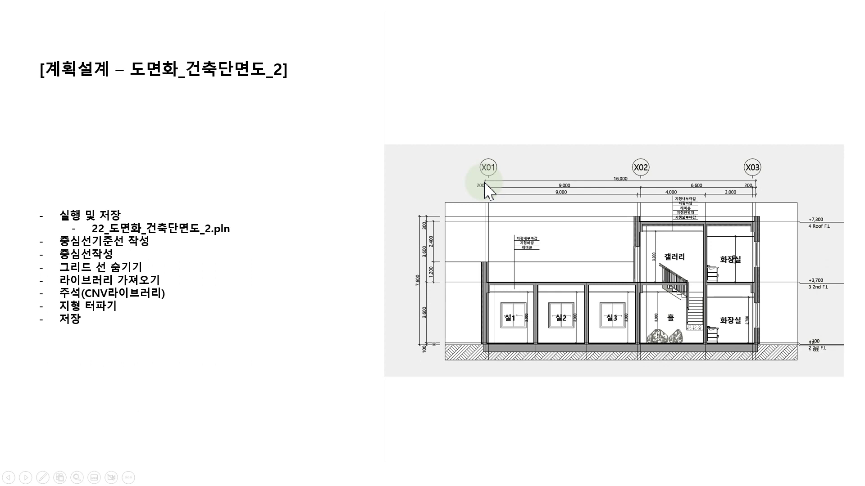